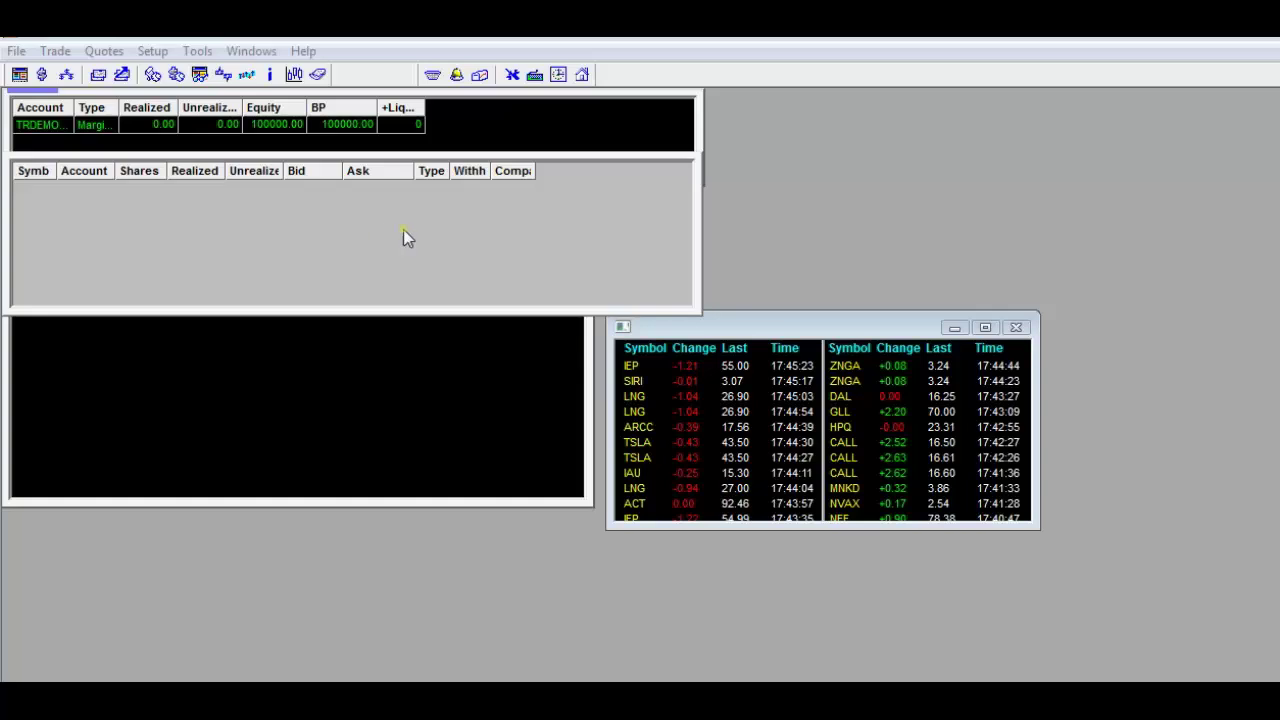
Examine the Positions window's colour, filter and column settings, opening them from both the frame configuration and the window itself, without changing anything
{"action": "right_click", "coordinate": [554, 158]}
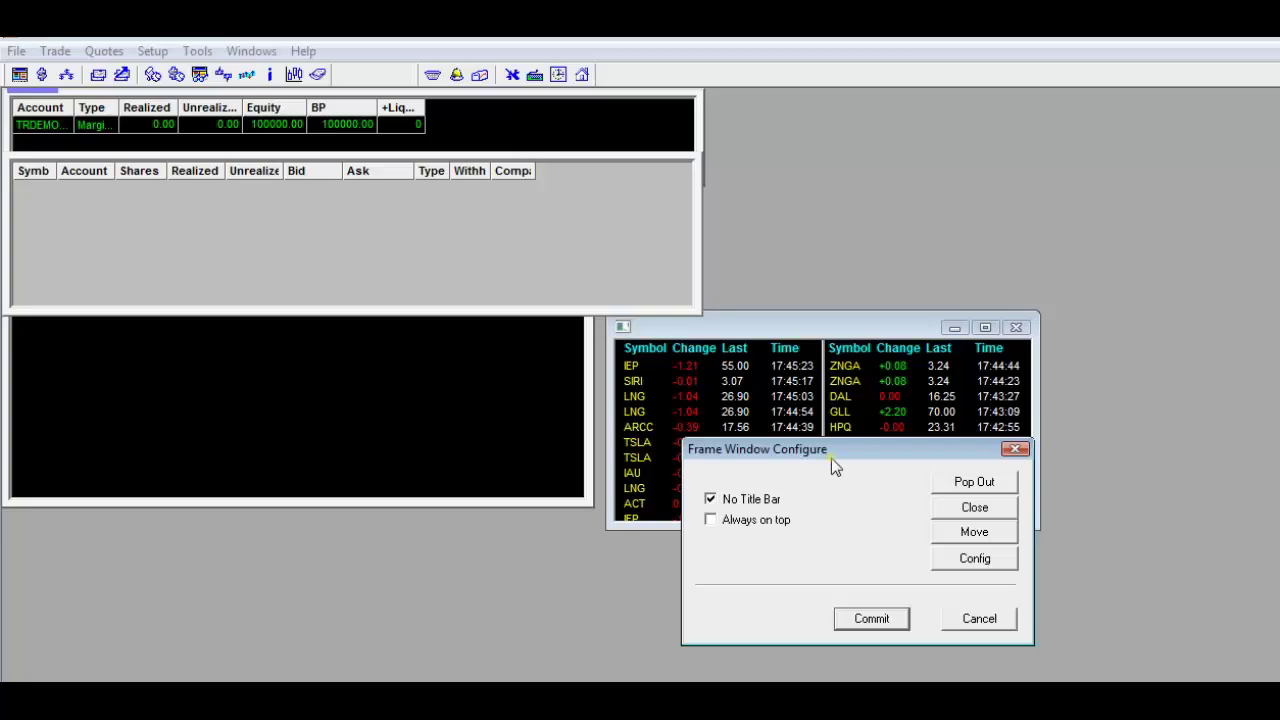
{"action": "left_click_drag", "start_coordinate": [831, 458], "coordinate": [335, 260]}
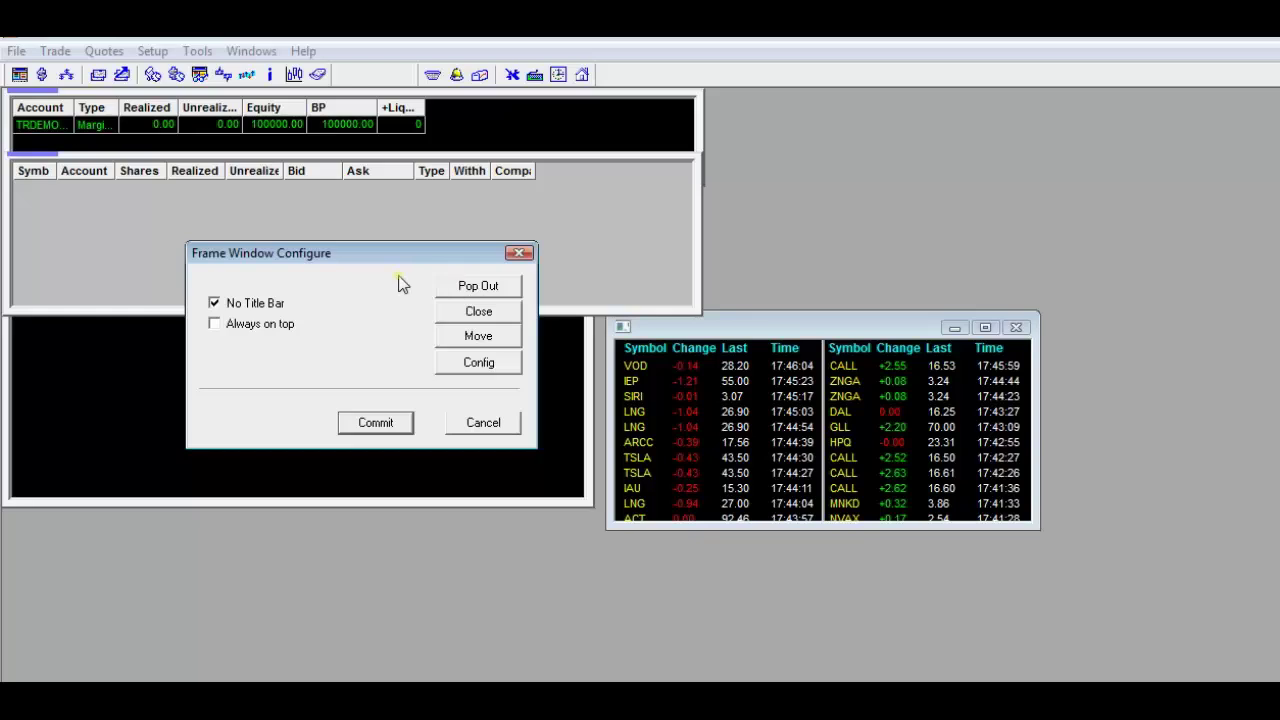
{"action": "left_click", "coordinate": [479, 363]}
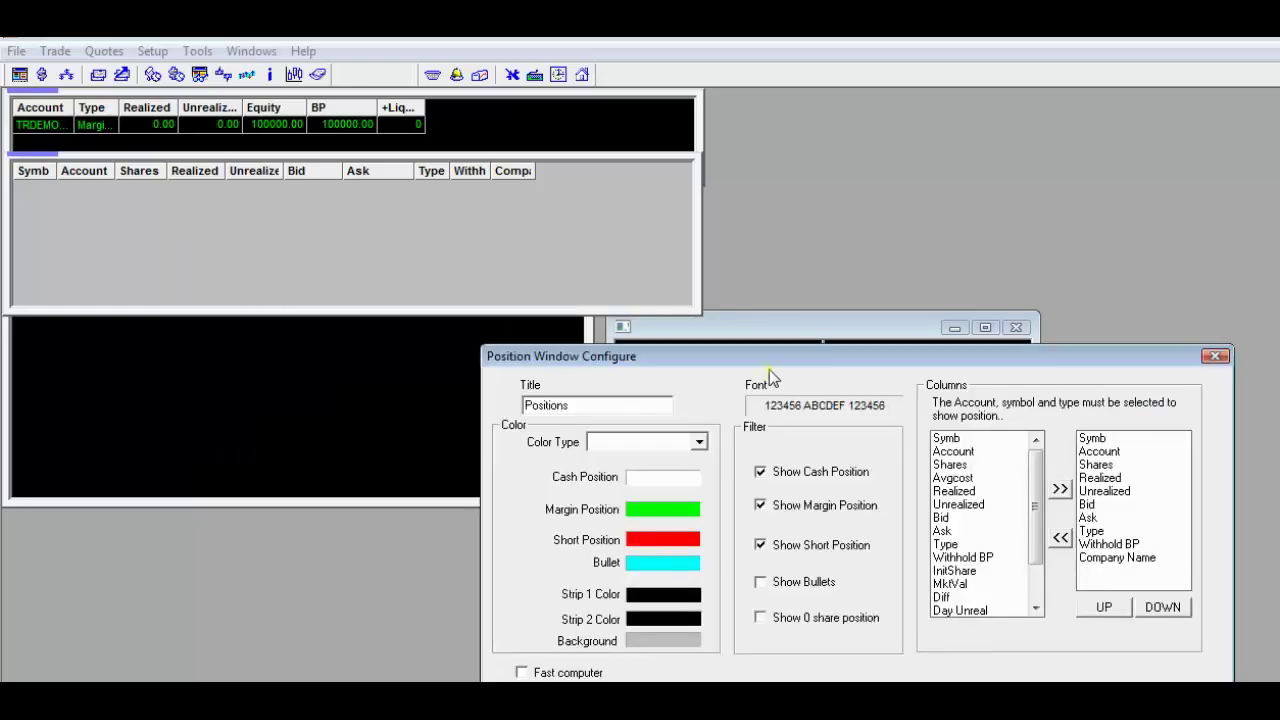
{"action": "left_click_drag", "start_coordinate": [753, 350], "coordinate": [466, 186]}
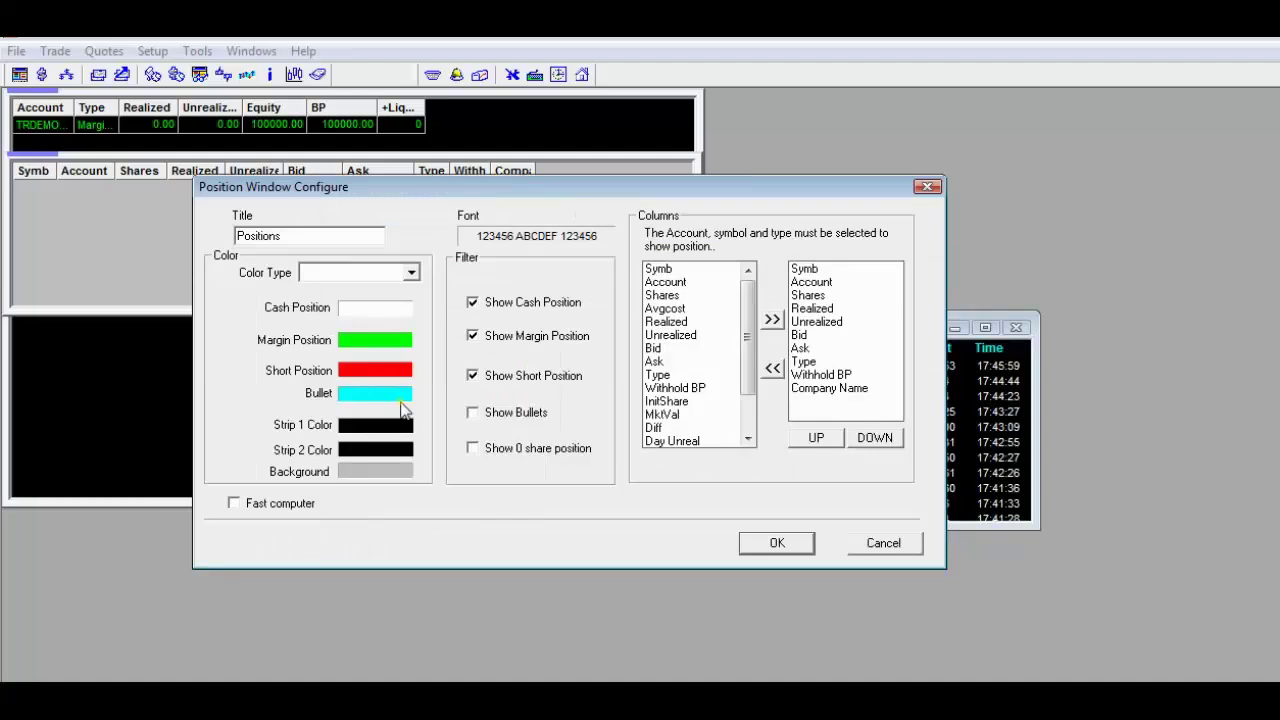
{"action": "left_click", "coordinate": [869, 546]}
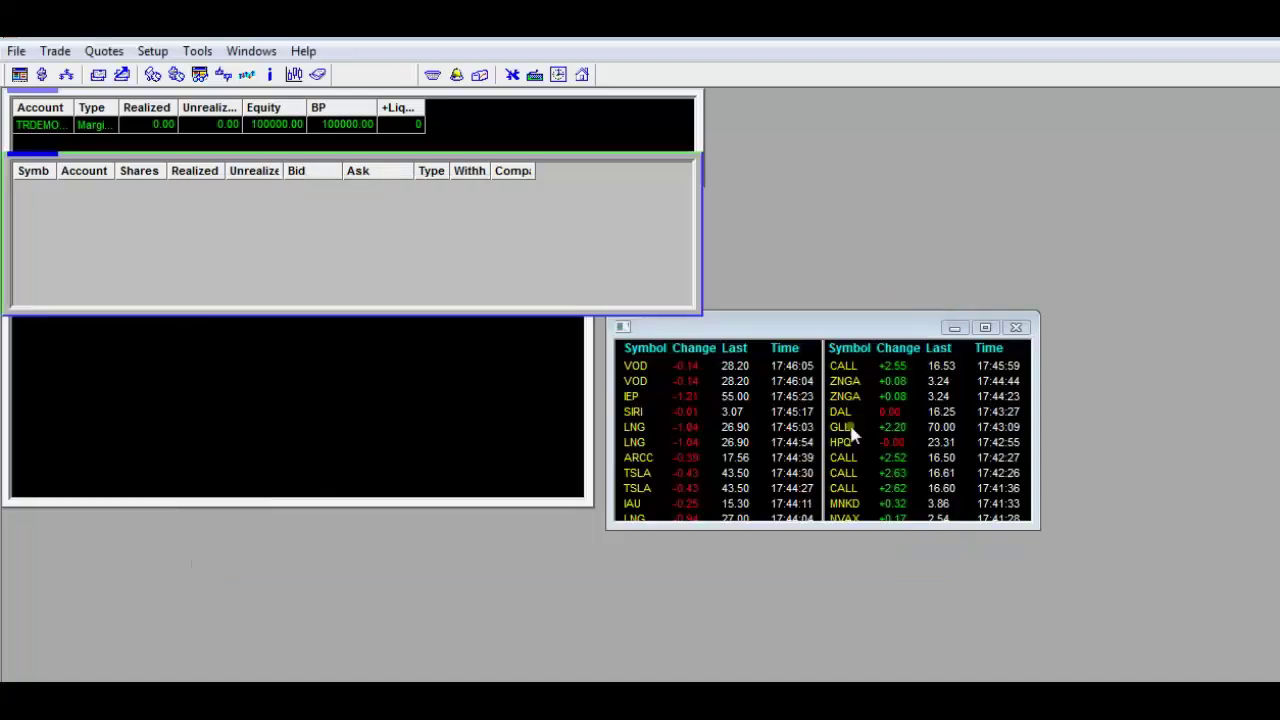
{"action": "right_click", "coordinate": [178, 204]}
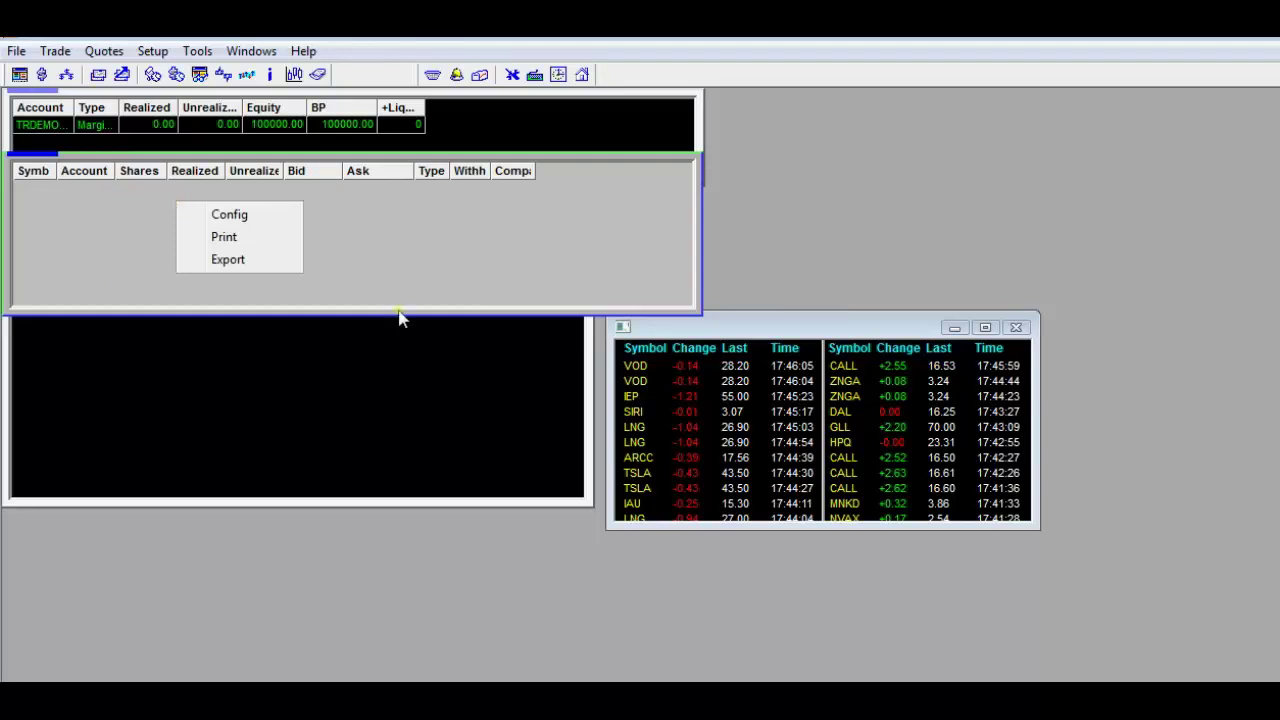
{"action": "left_click", "coordinate": [248, 217]}
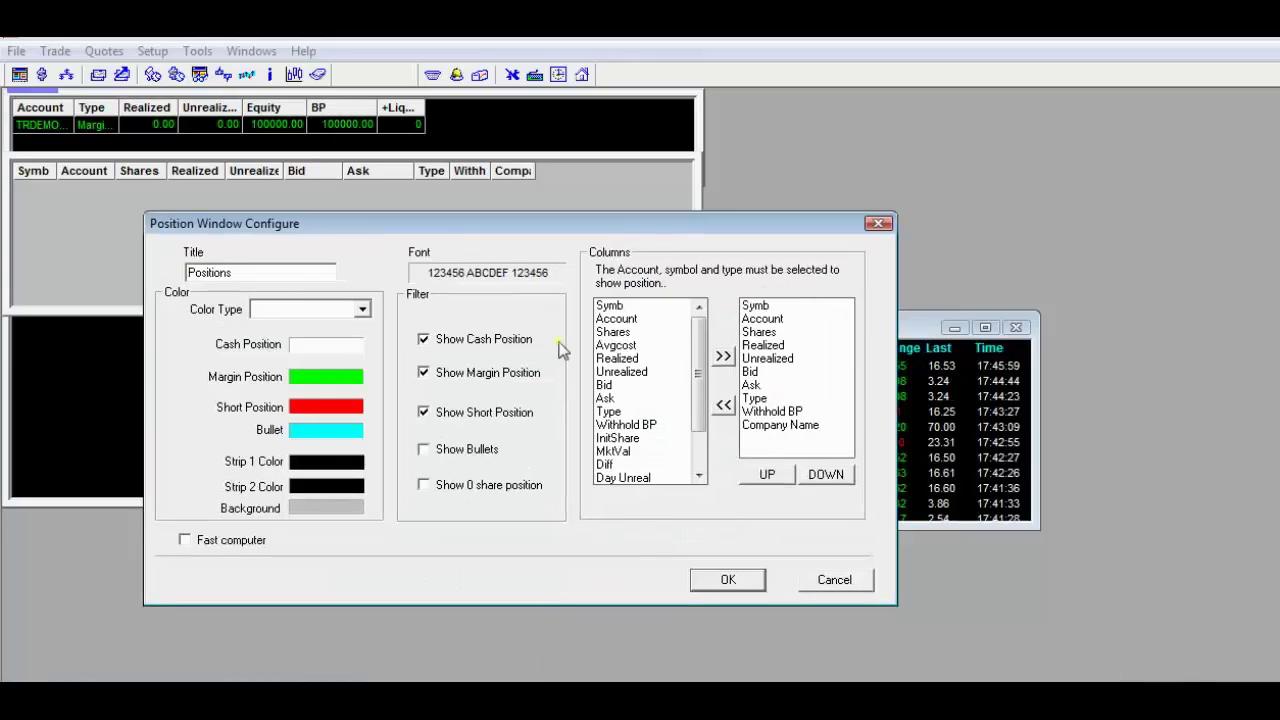
{"action": "left_click", "coordinate": [817, 587]}
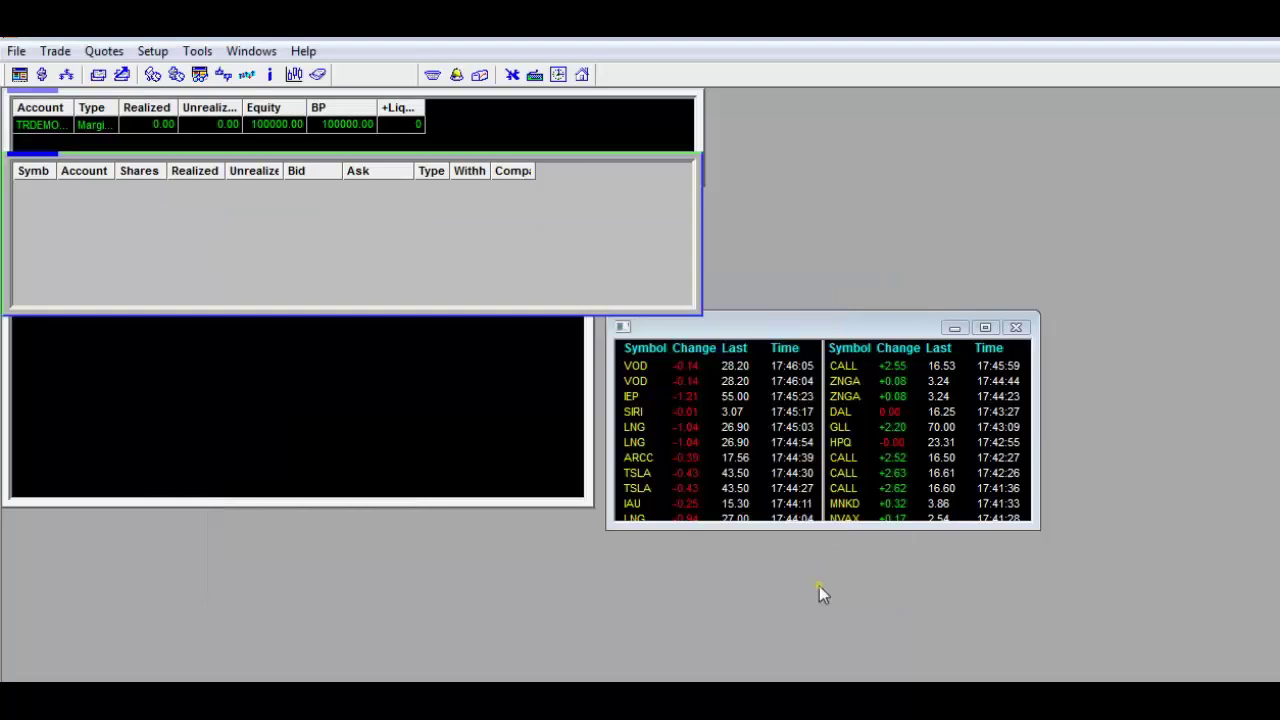
Bring the orders window to the front and load the symbol GE in a new Montage window
{"action": "left_click", "coordinate": [476, 349]}
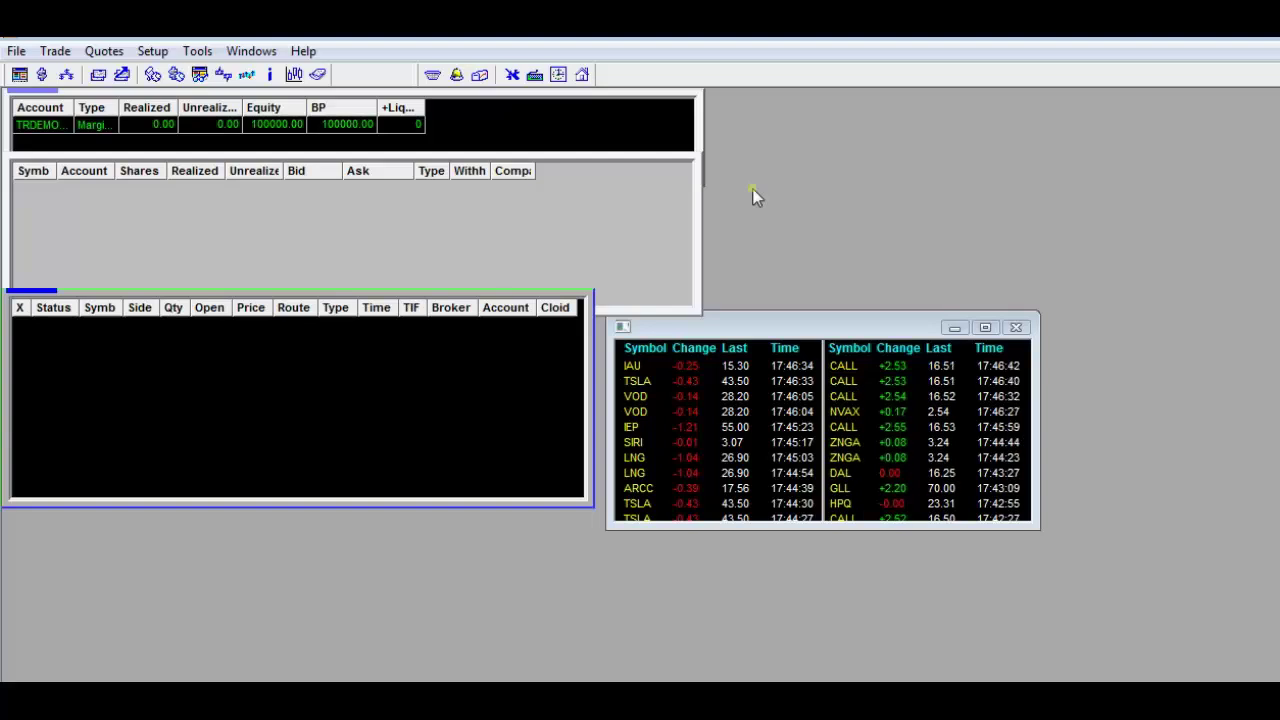
{"action": "left_click", "coordinate": [166, 53]}
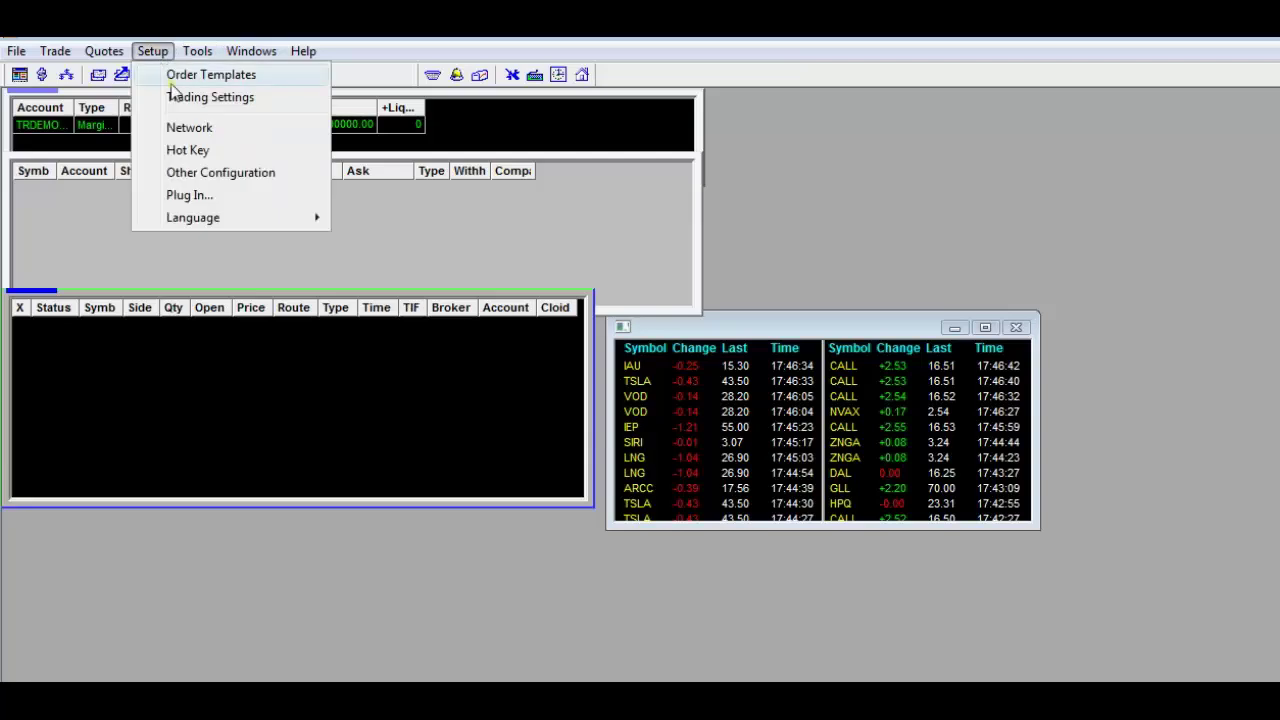
{"action": "mouse_move", "coordinate": [70, 56]}
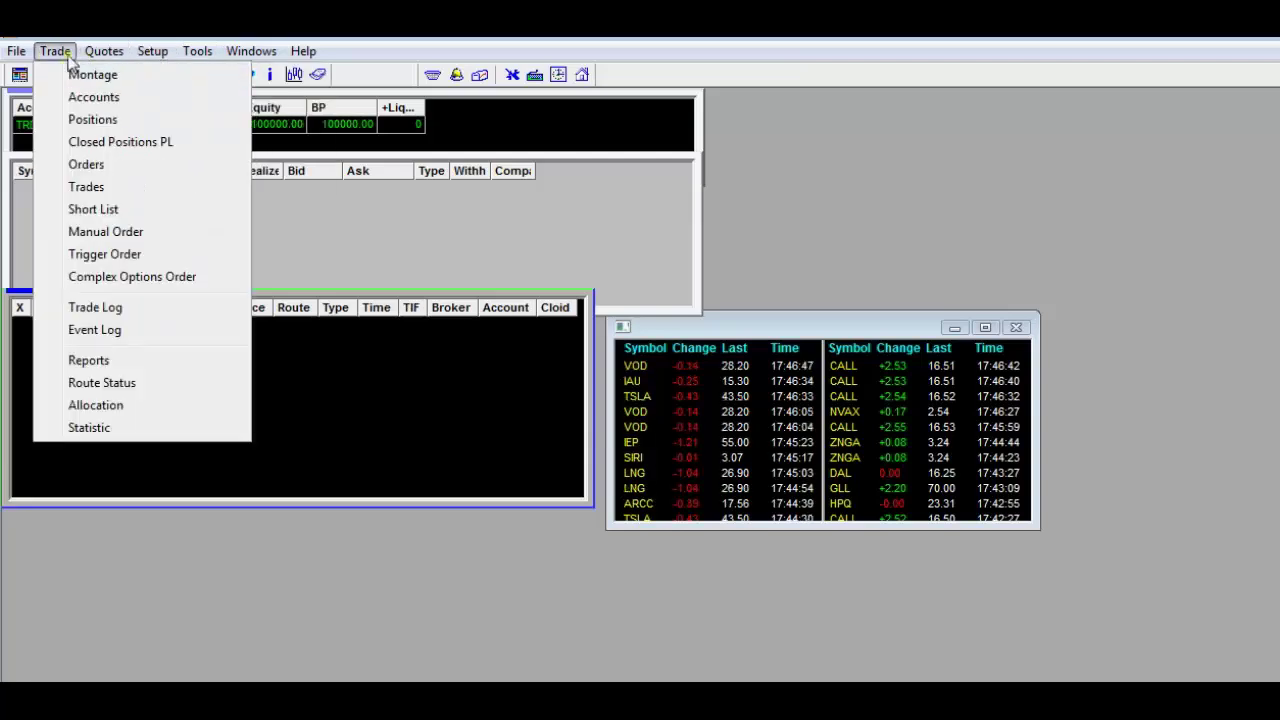
{"action": "left_click", "coordinate": [76, 78]}
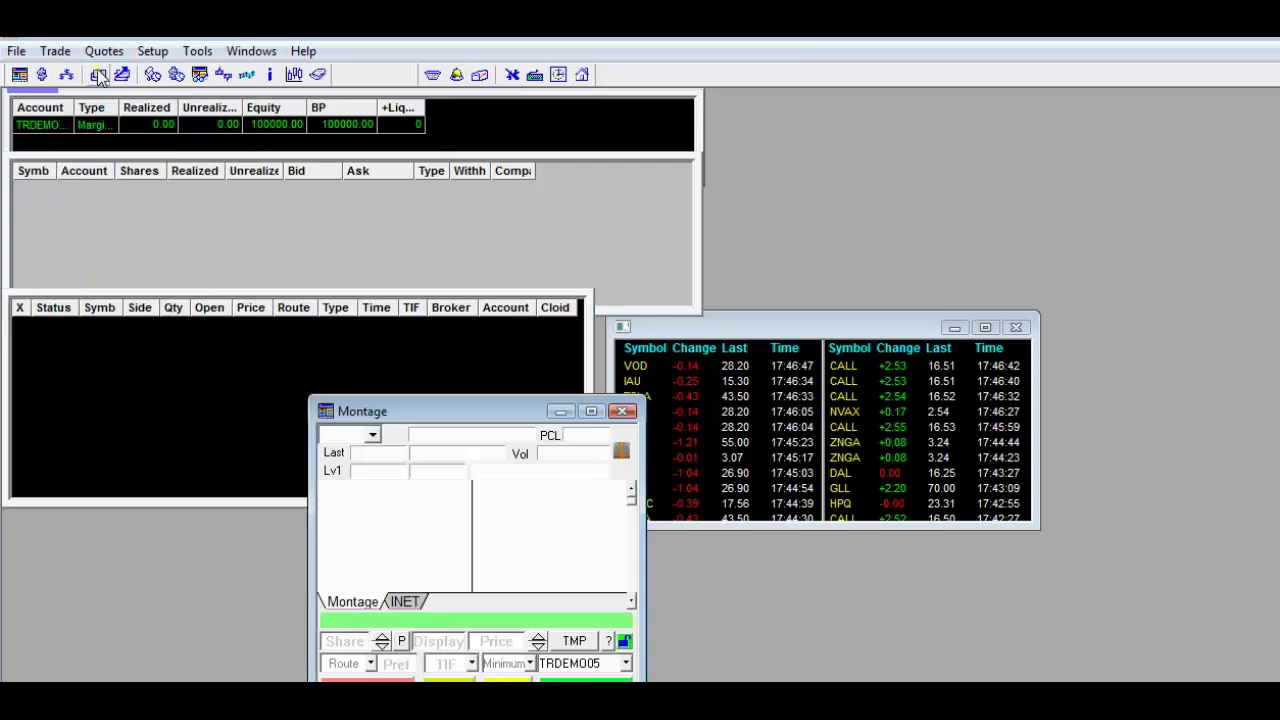
{"action": "left_click", "coordinate": [366, 438]}
{"action": "type", "text": "GE"}
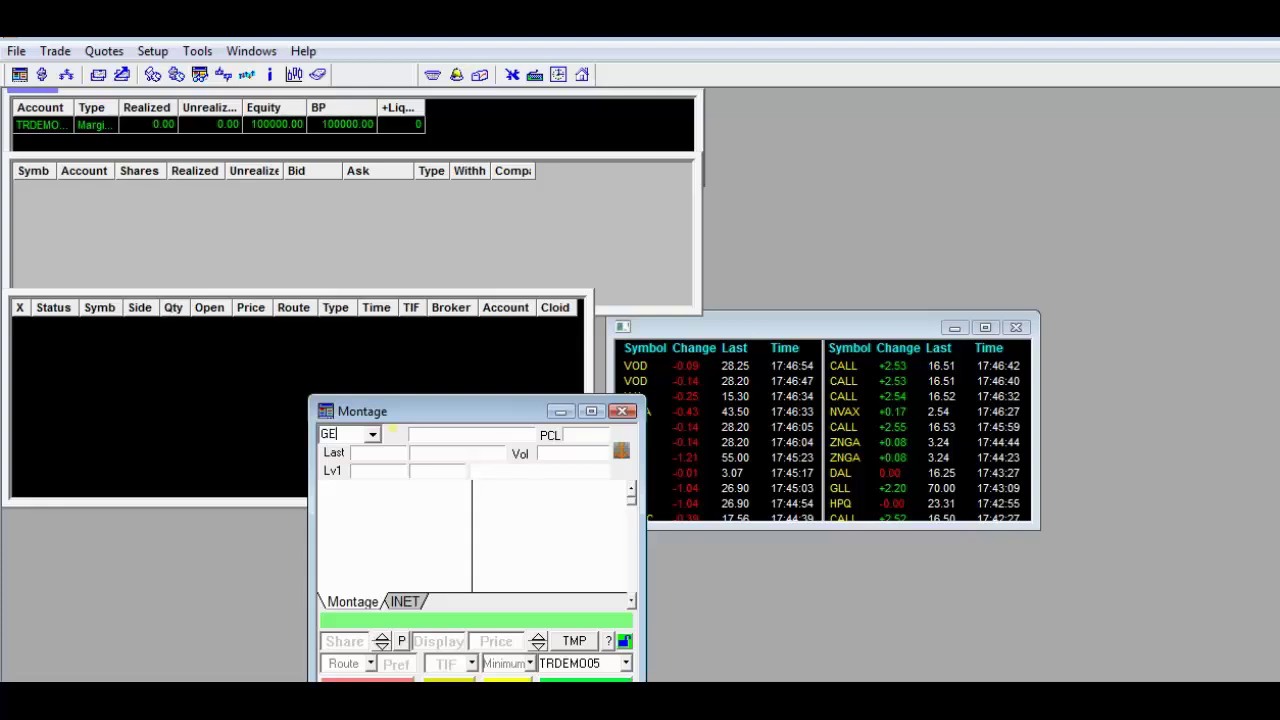
{"action": "key", "text": "Return"}
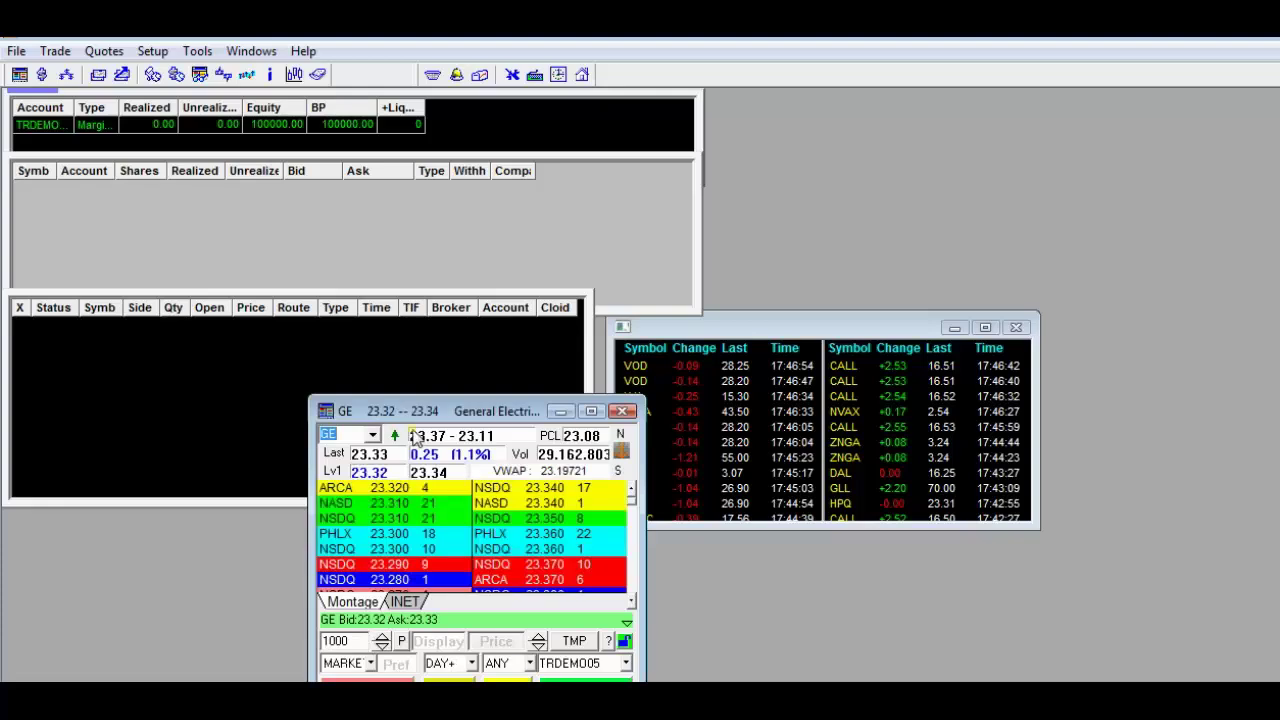
{"action": "left_click_drag", "start_coordinate": [497, 412], "coordinate": [489, 198]}
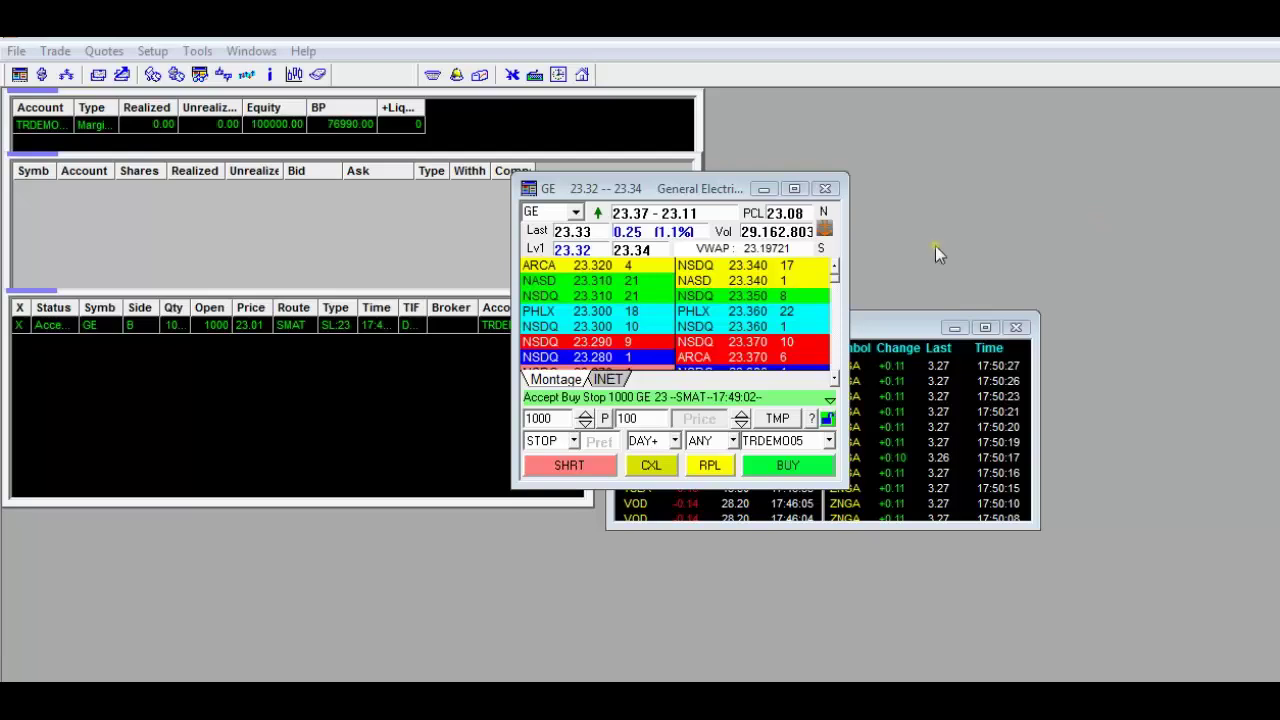
Reposition the Montage window and replace its symbol with ZNGA
{"action": "left_click_drag", "start_coordinate": [717, 200], "coordinate": [648, 287]}
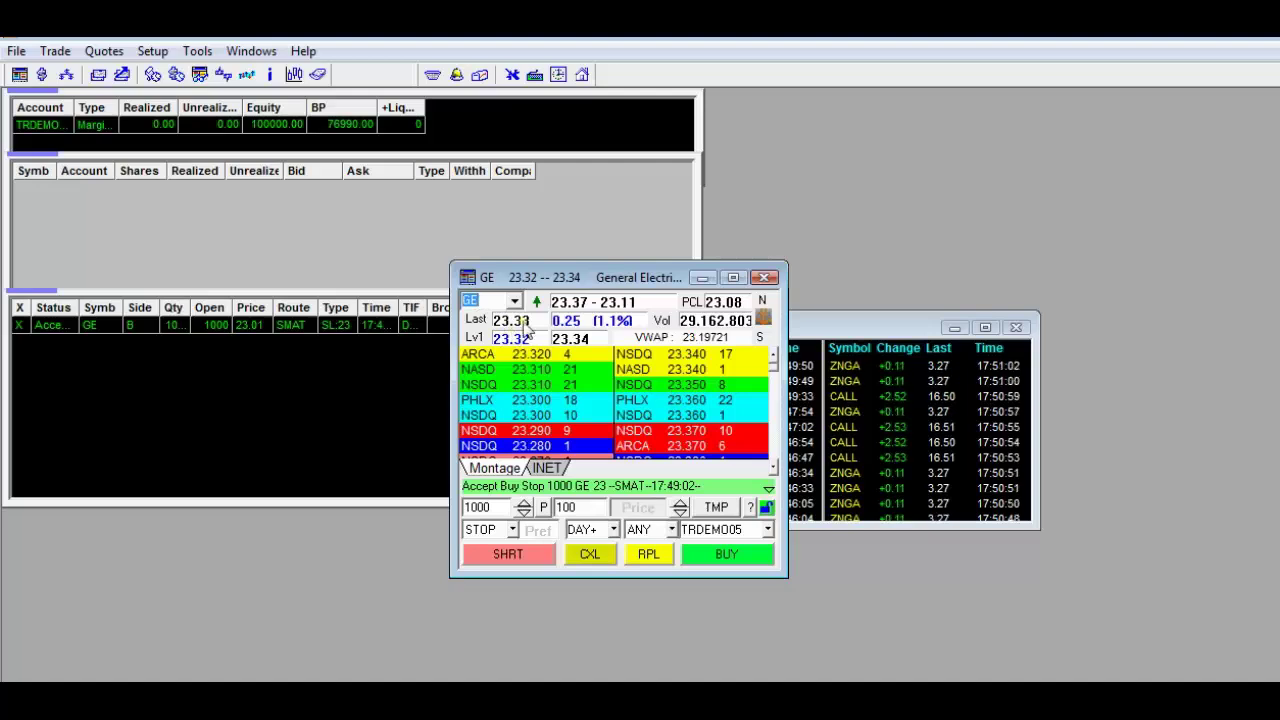
{"action": "left_click", "coordinate": [497, 304]}
{"action": "key", "text": "BackSpace"}
{"action": "key", "text": "BackSpace"}
{"action": "type", "text": "ZNGA"}
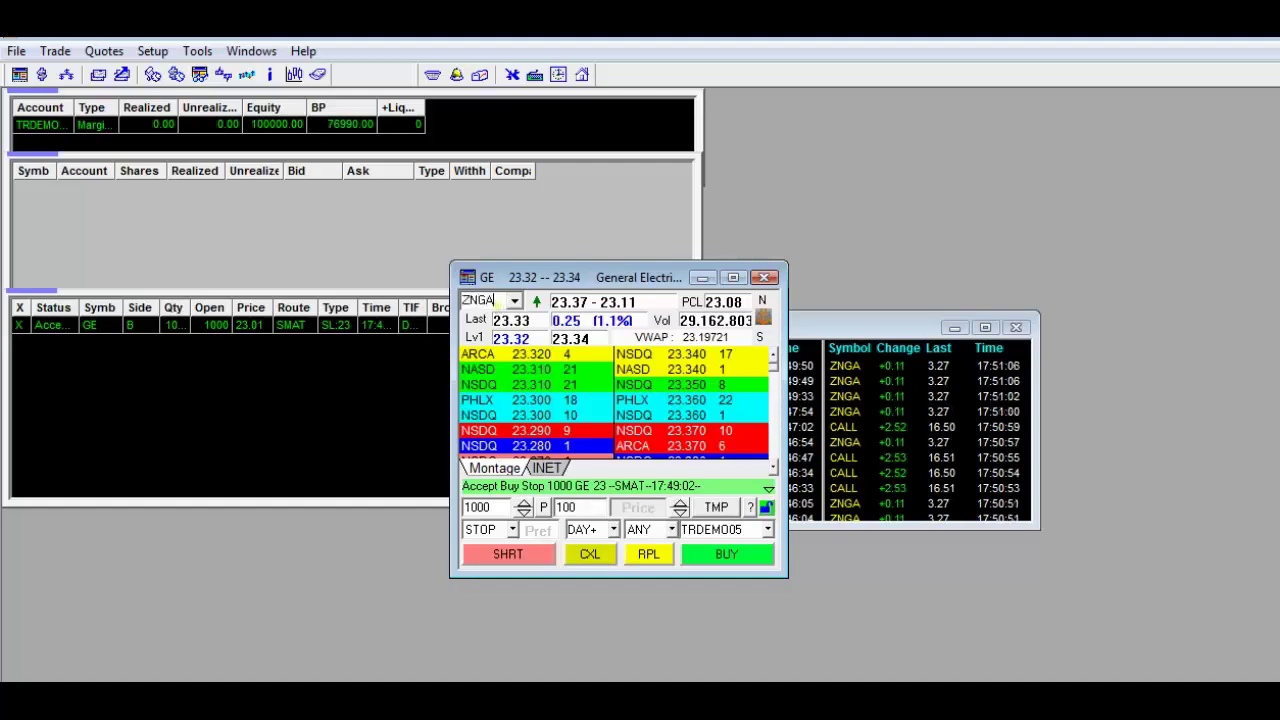
{"action": "key", "text": "Return"}
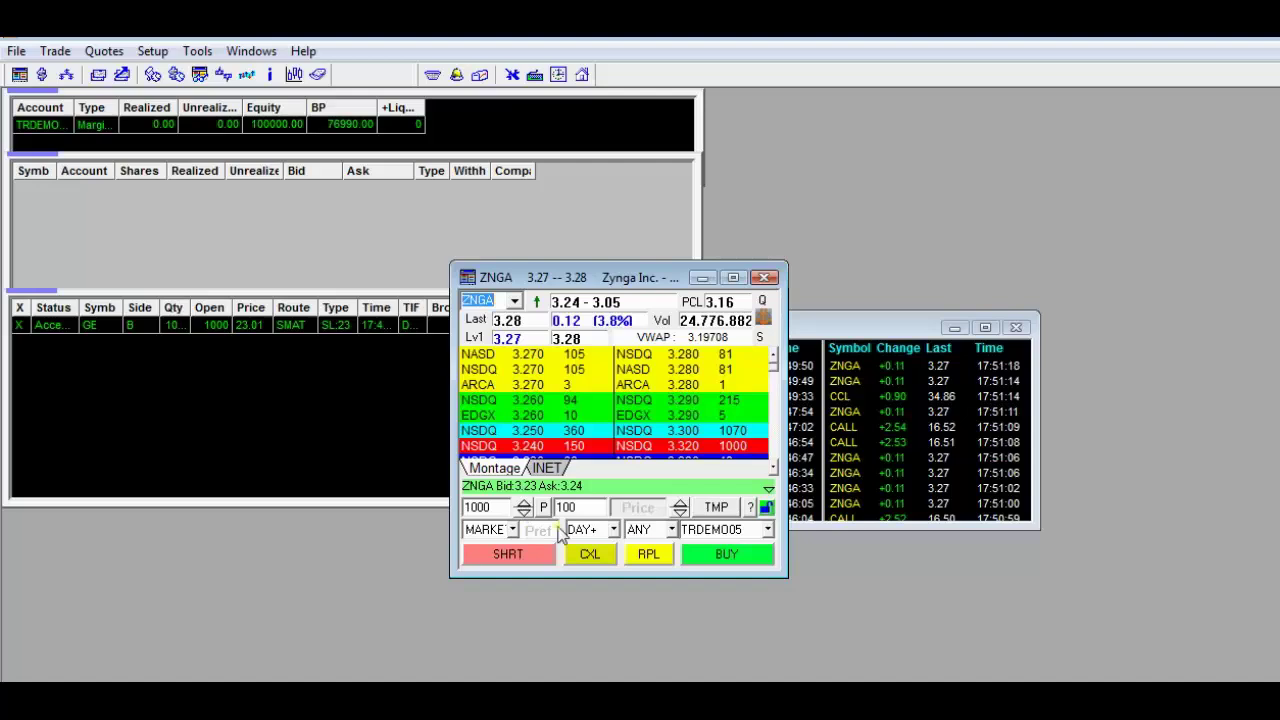
Set the ZNGA order to LIMIT with a price of 3.25
{"action": "left_click", "coordinate": [512, 532]}
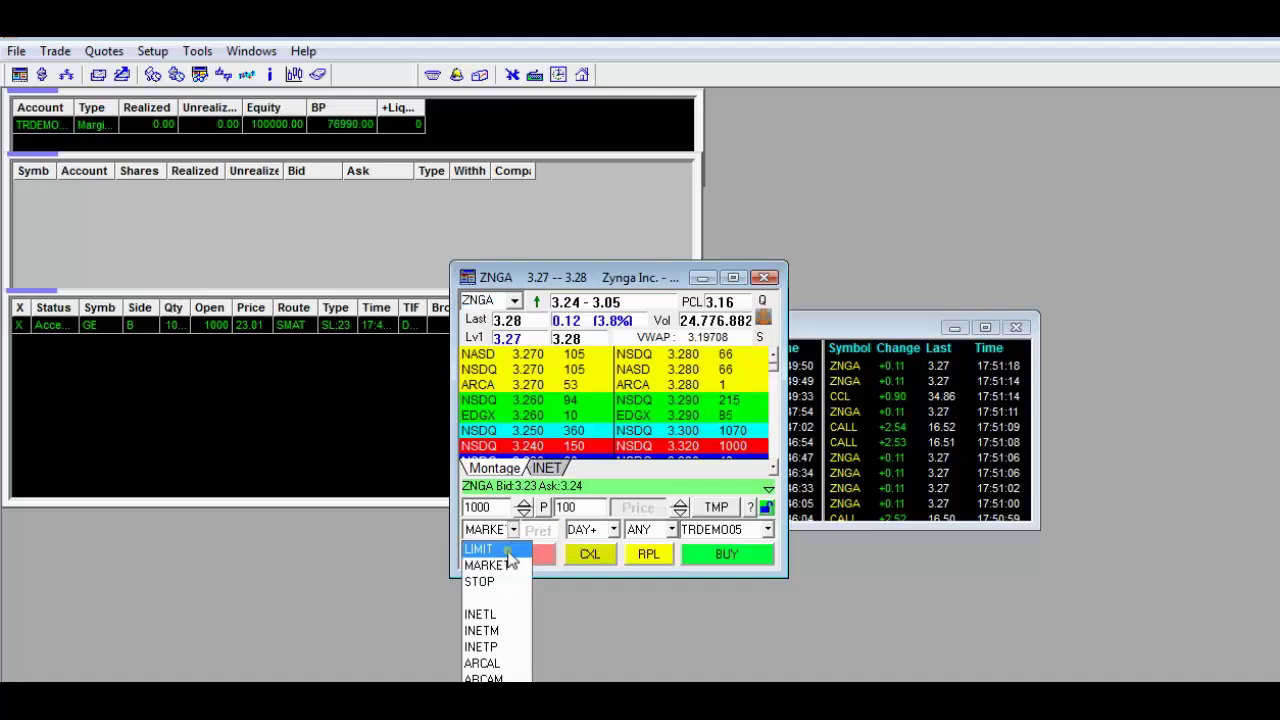
{"action": "left_click", "coordinate": [508, 550]}
{"action": "left_click", "coordinate": [511, 531]}
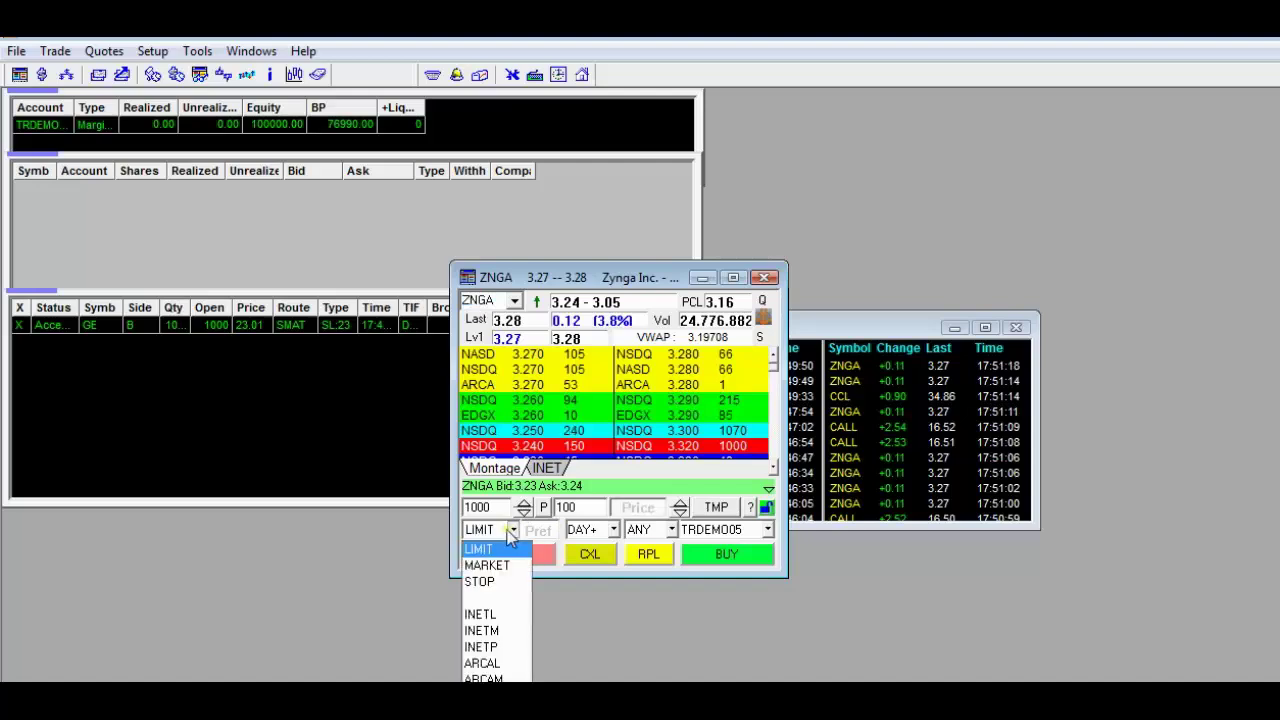
{"action": "left_click", "coordinate": [511, 537]}
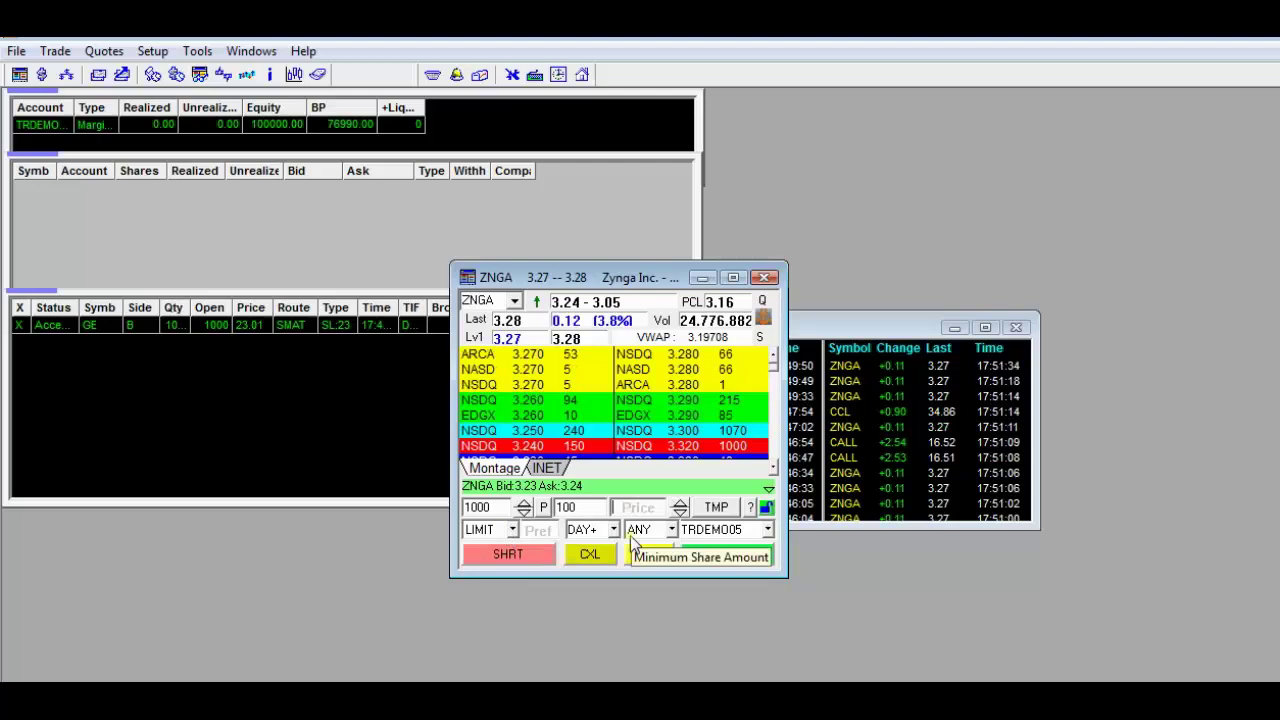
{"action": "type", "text": "325"}
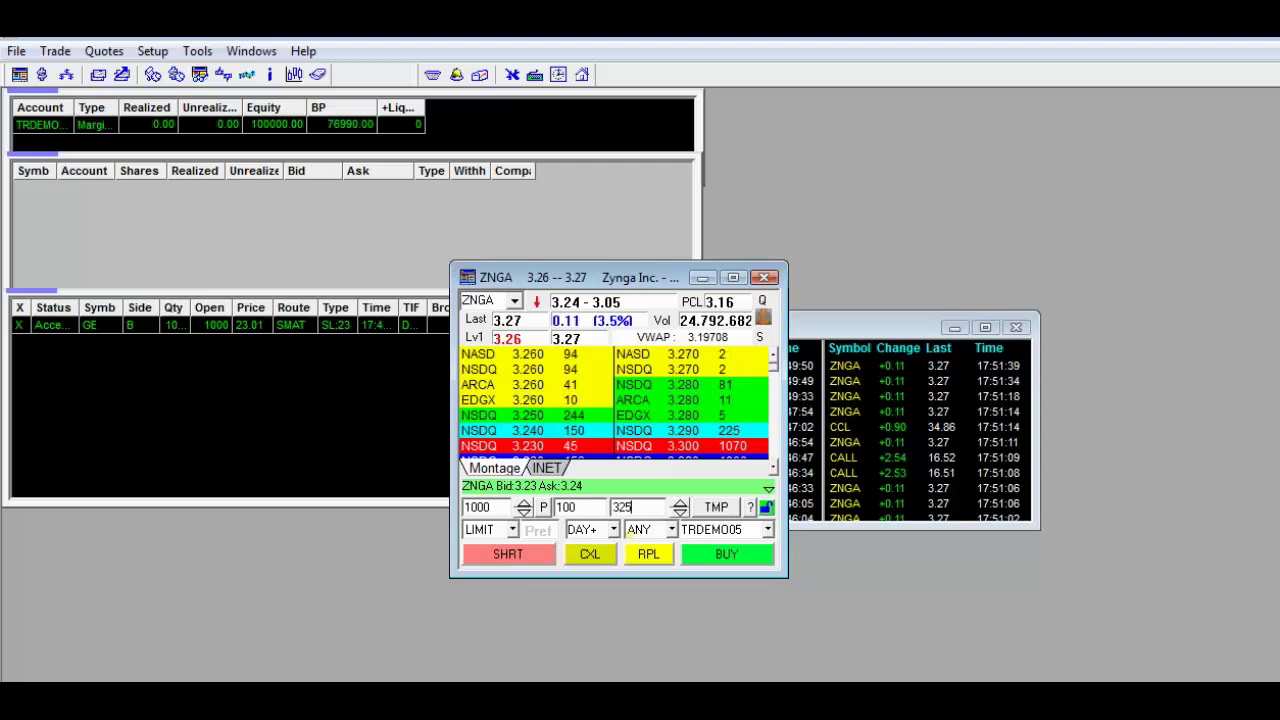
{"action": "key", "text": "BackSpace"}
{"action": "type", "text": ".25"}
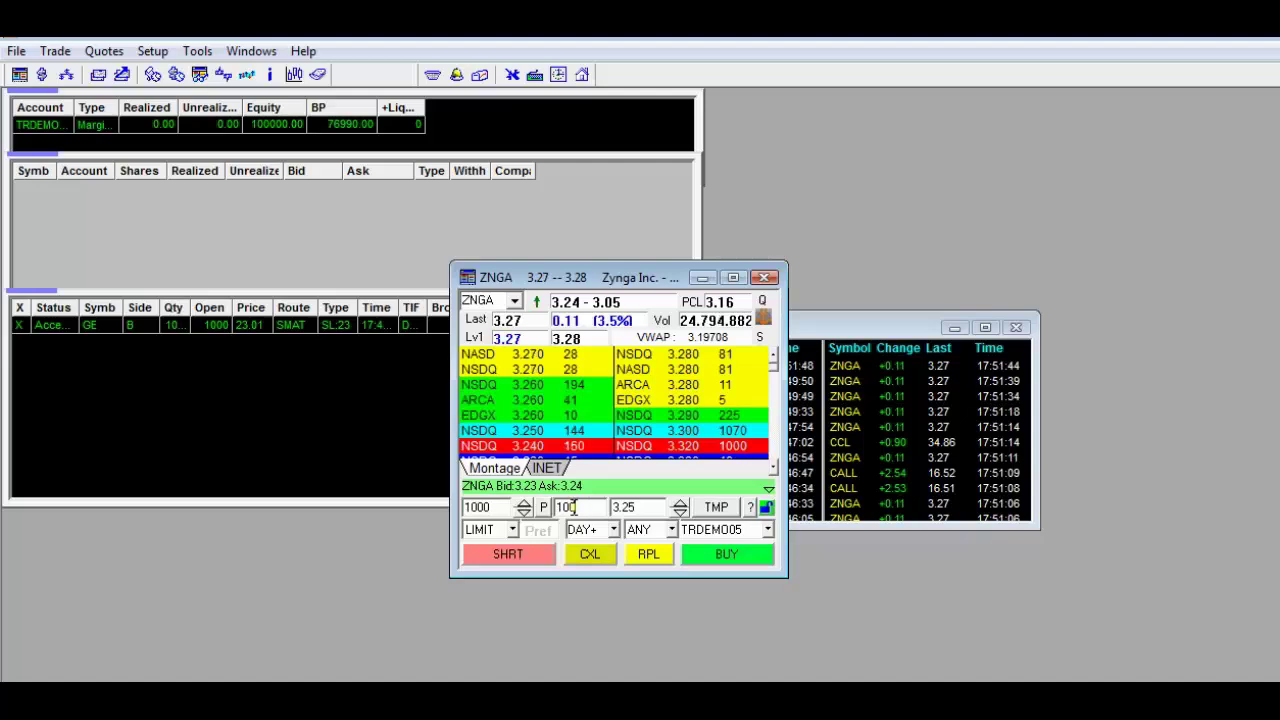
Submit the 1000-share ZNGA limit buy order with a display size of 100, and uncover the orders list
{"action": "double_click", "coordinate": [566, 507]}
{"action": "key", "text": "BackSpace"}
{"action": "left_click", "coordinate": [585, 529]}
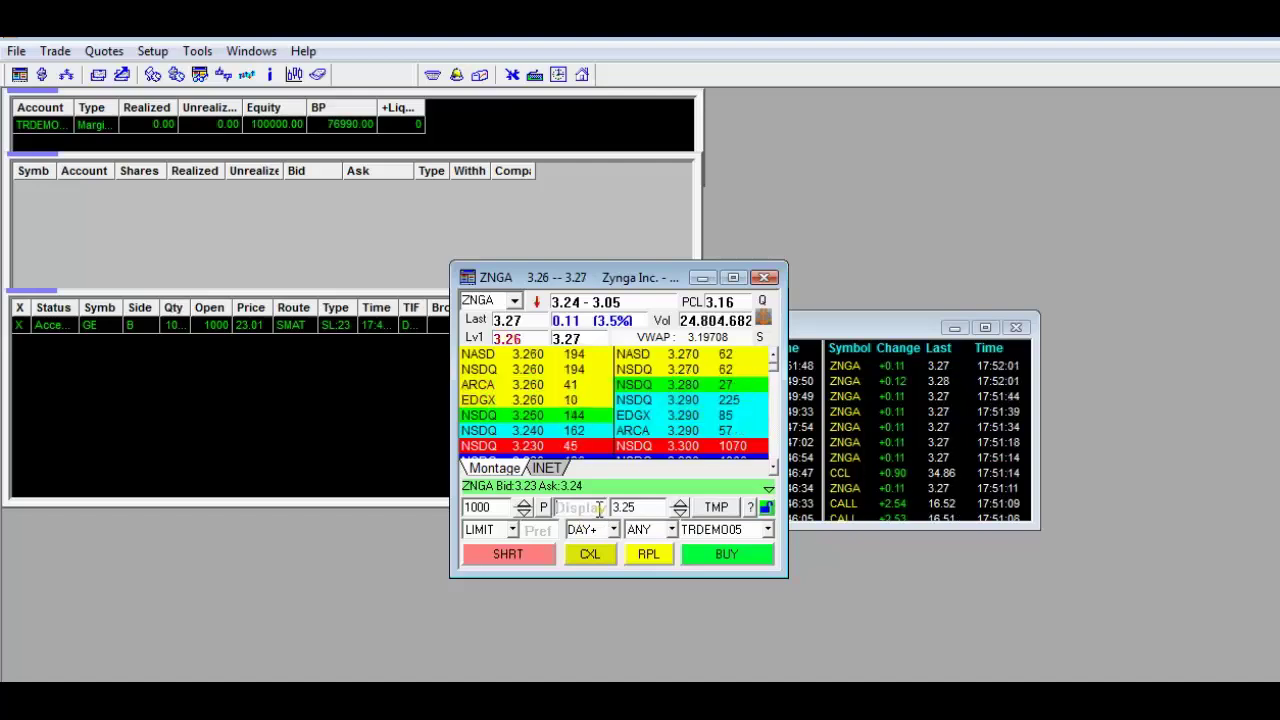
{"action": "left_click", "coordinate": [598, 508]}
{"action": "type", "text": "100"}
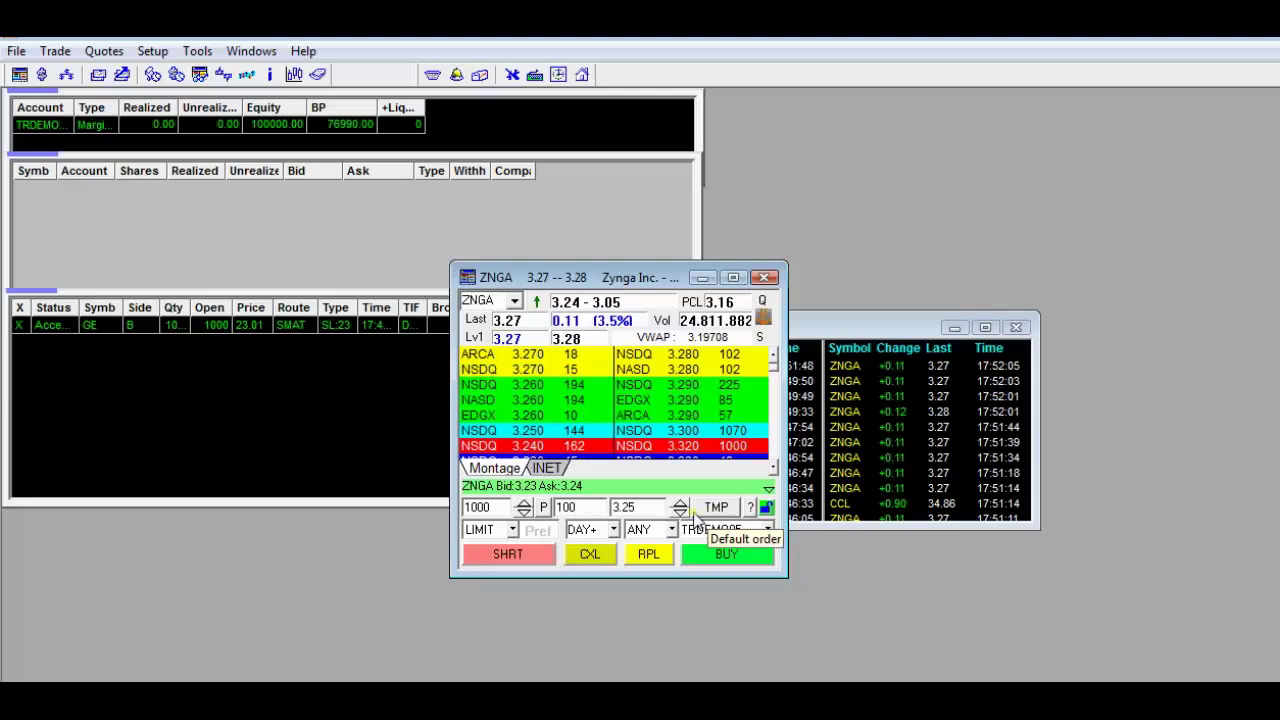
{"action": "left_click", "coordinate": [712, 555]}
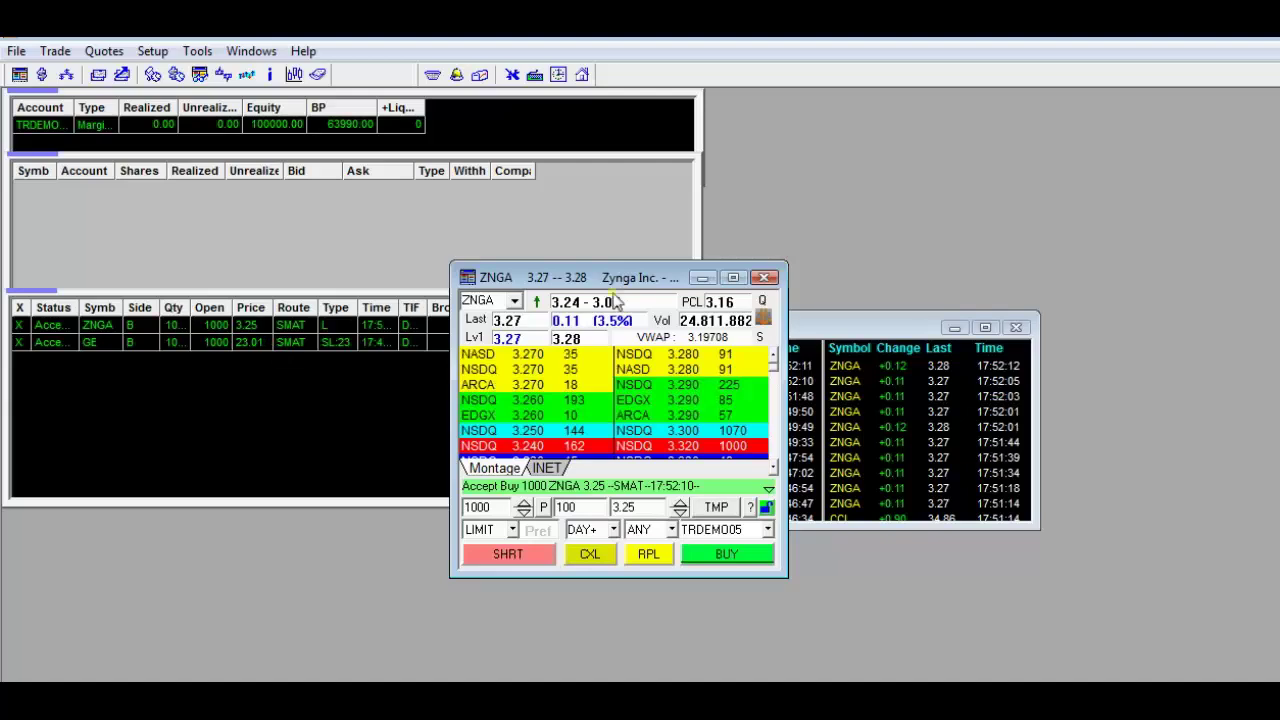
{"action": "left_click_drag", "start_coordinate": [612, 282], "coordinate": [764, 296]}
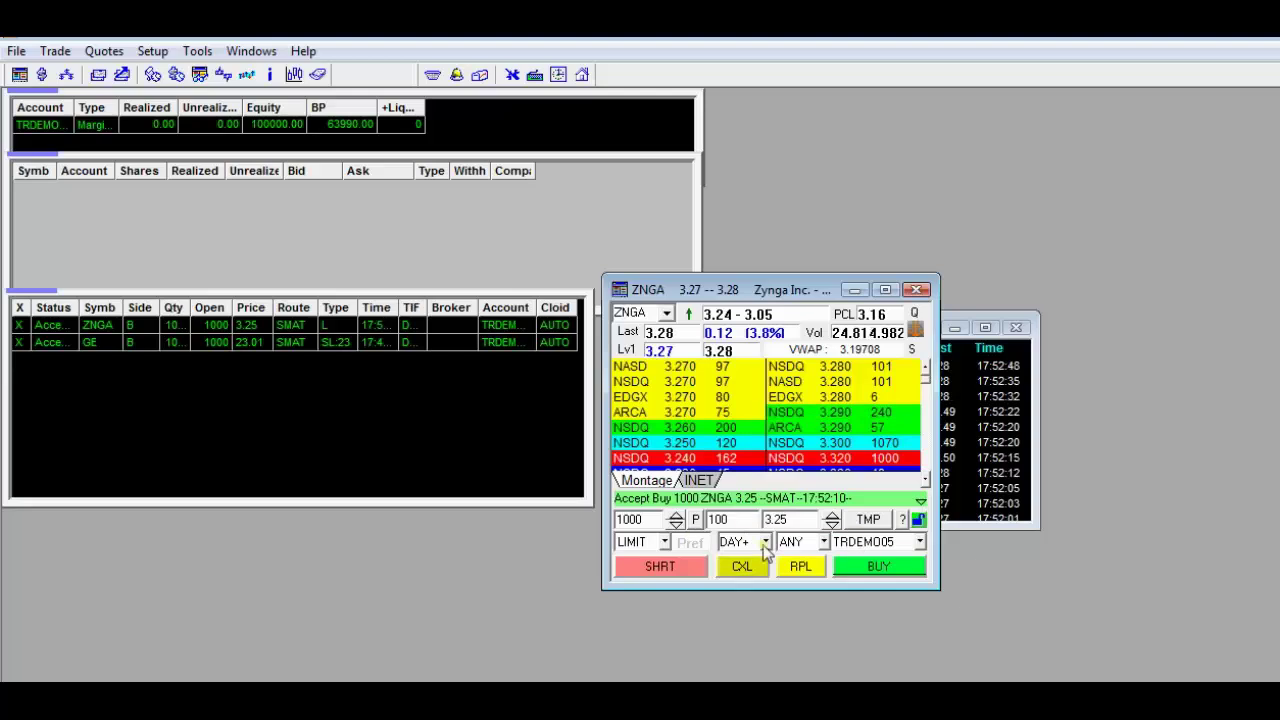
Start a STOP buy order for 1000 ZNGA shares with the price set to 3.27
{"action": "left_click", "coordinate": [663, 541]}
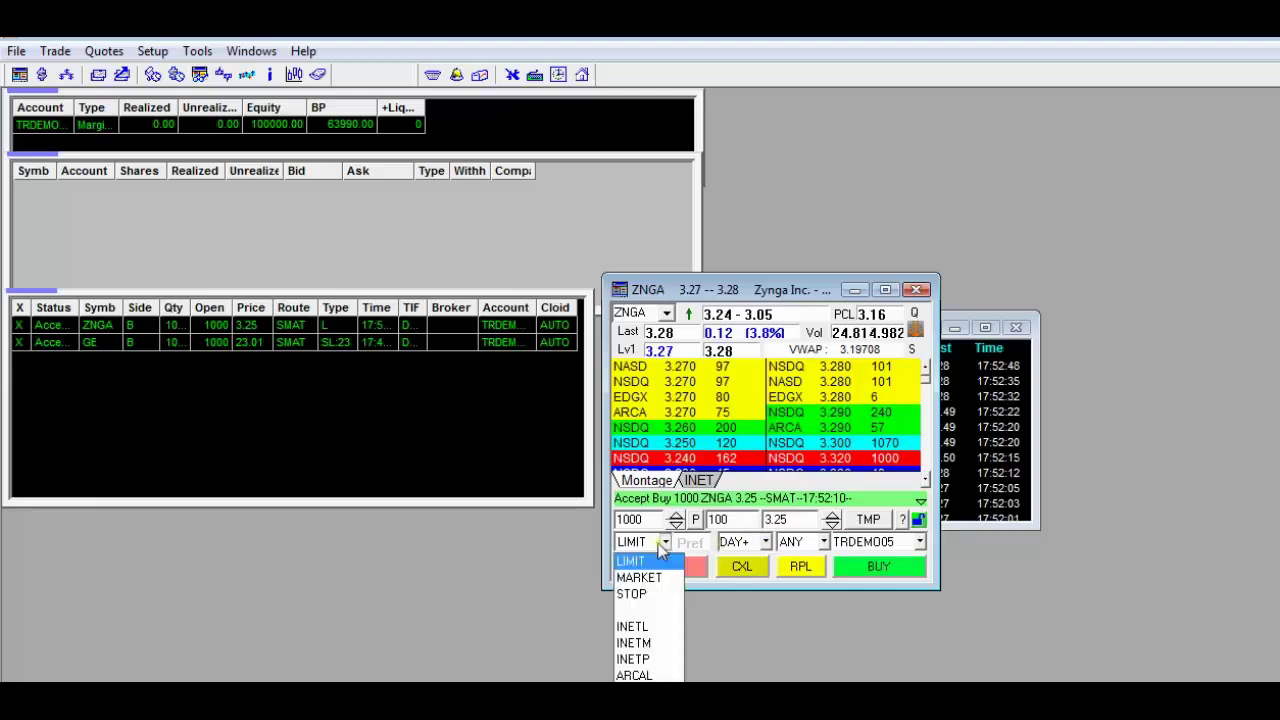
{"action": "left_click", "coordinate": [649, 593]}
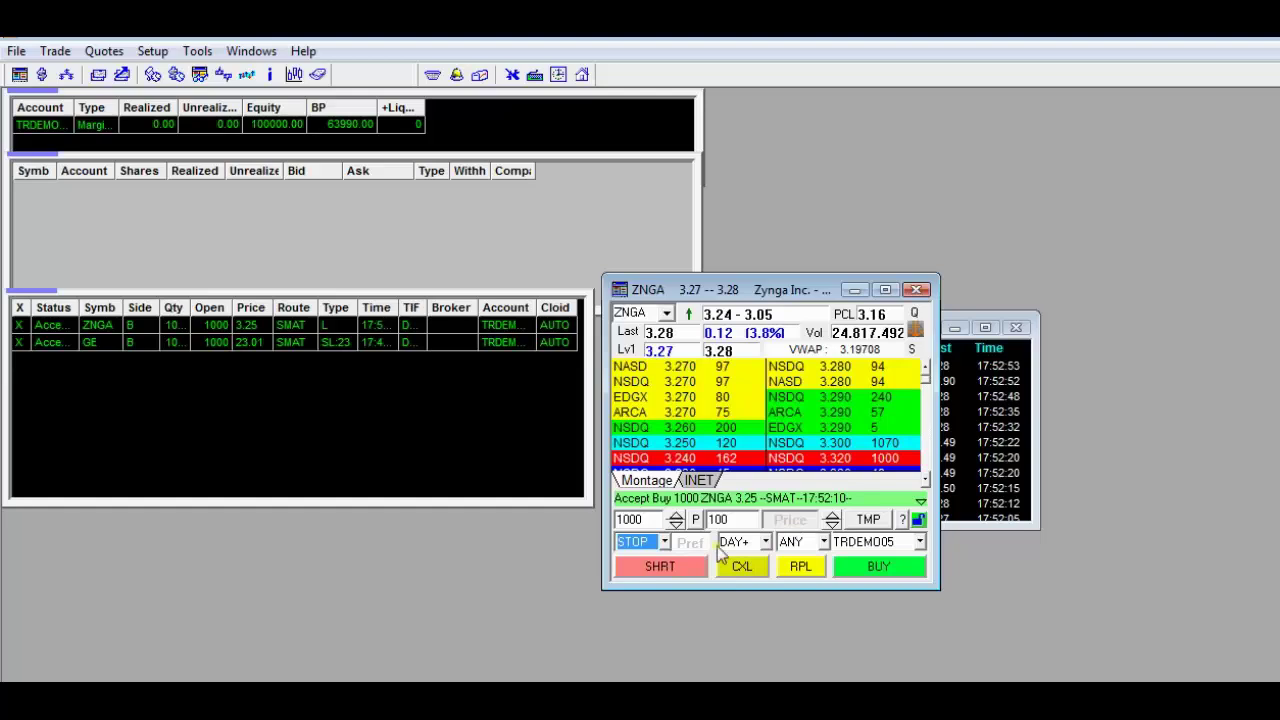
{"action": "left_click", "coordinate": [745, 520]}
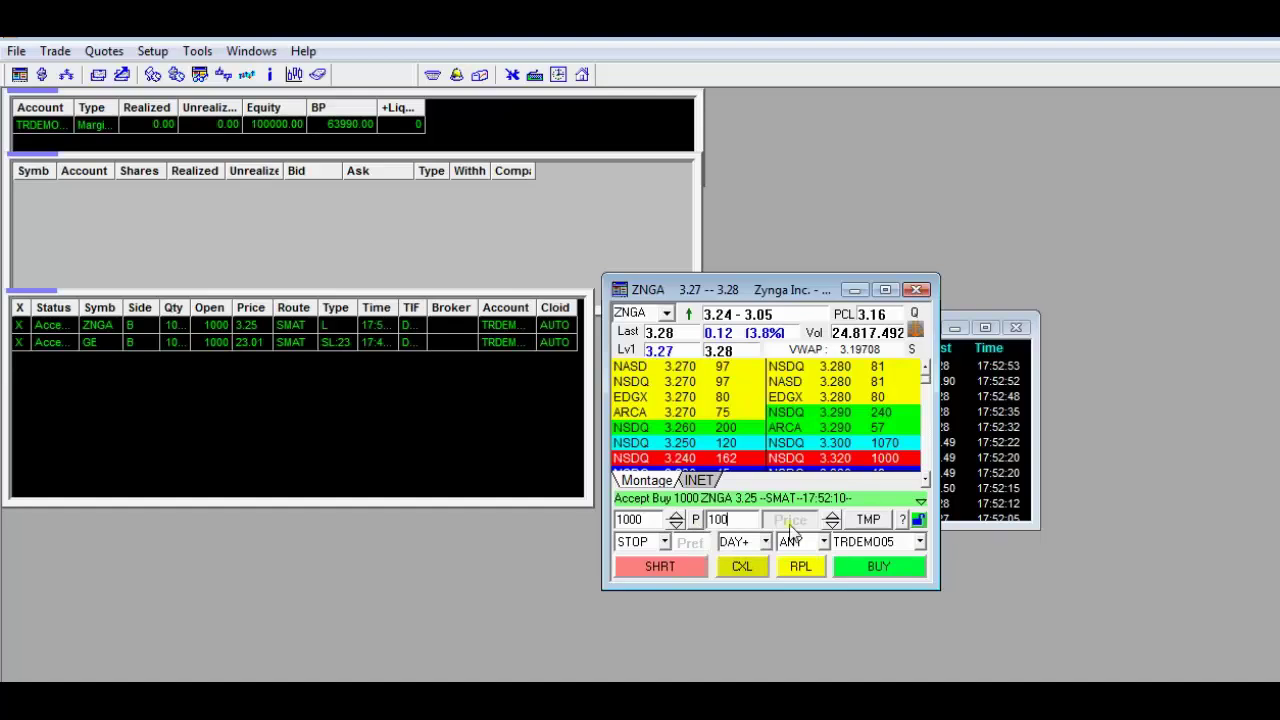
{"action": "left_click", "coordinate": [831, 524]}
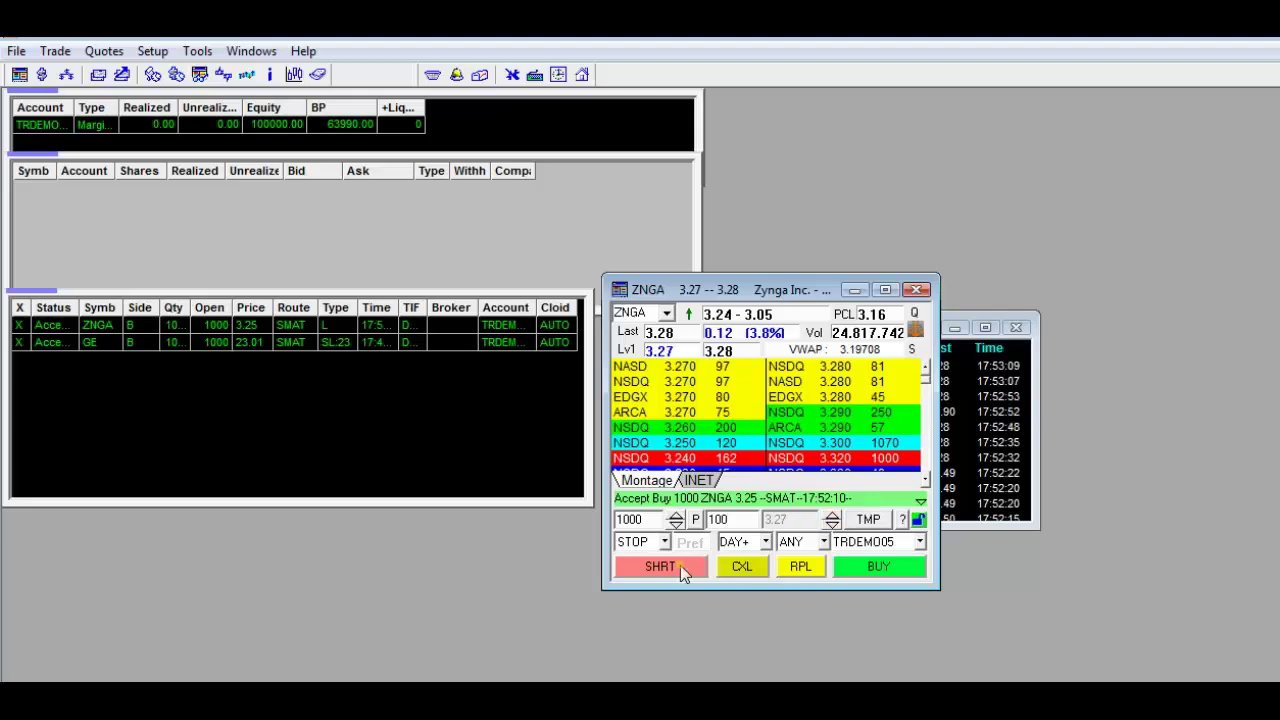
{"action": "left_click", "coordinate": [684, 566]}
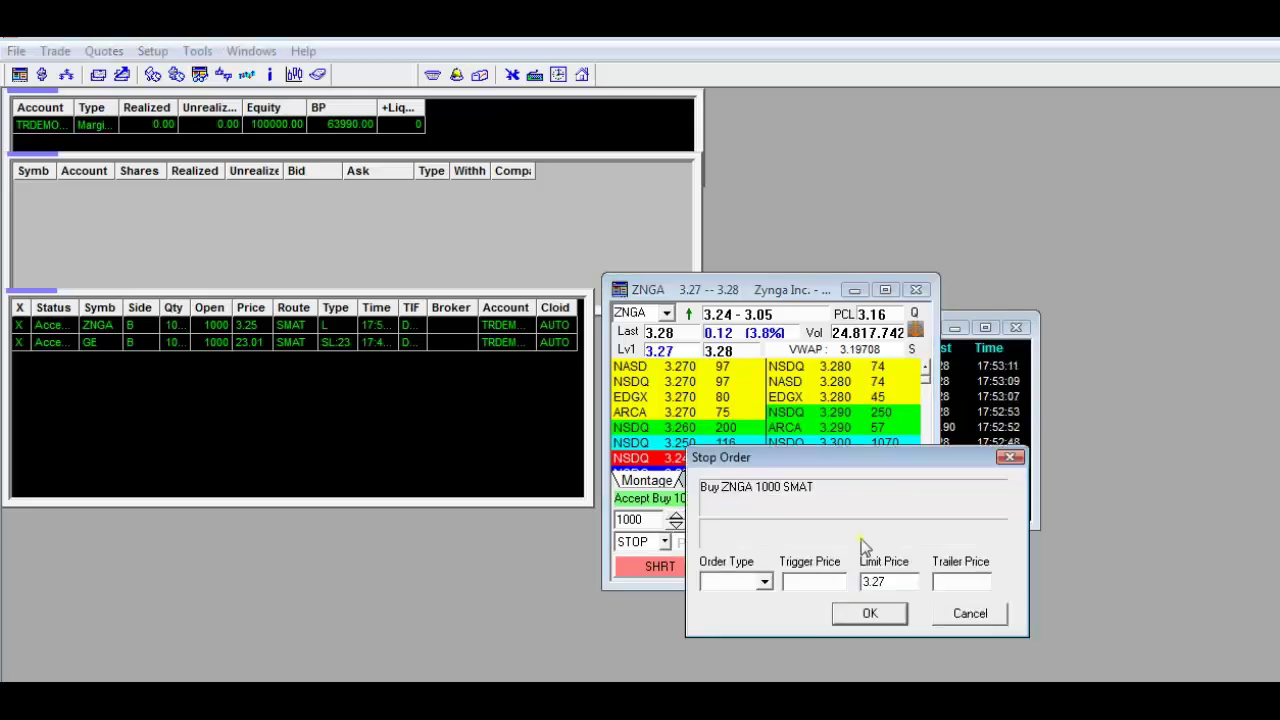
{"action": "left_click", "coordinate": [760, 583]}
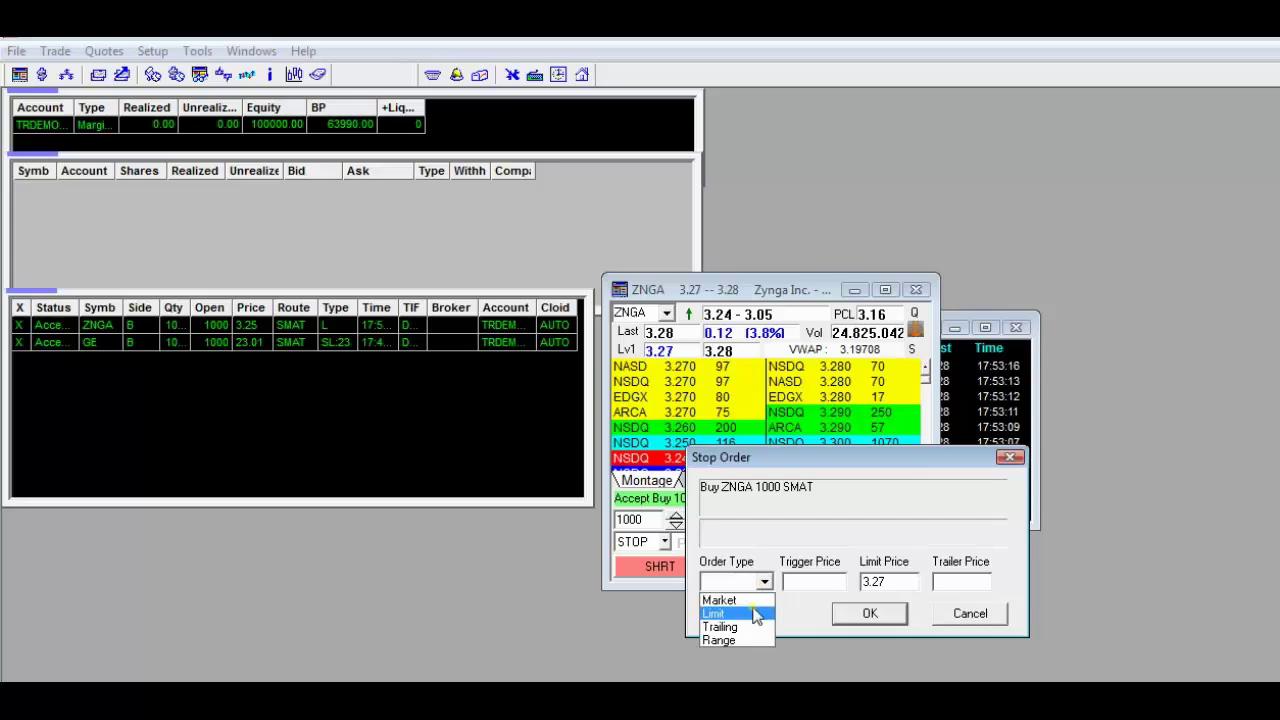
{"action": "left_click", "coordinate": [751, 626]}
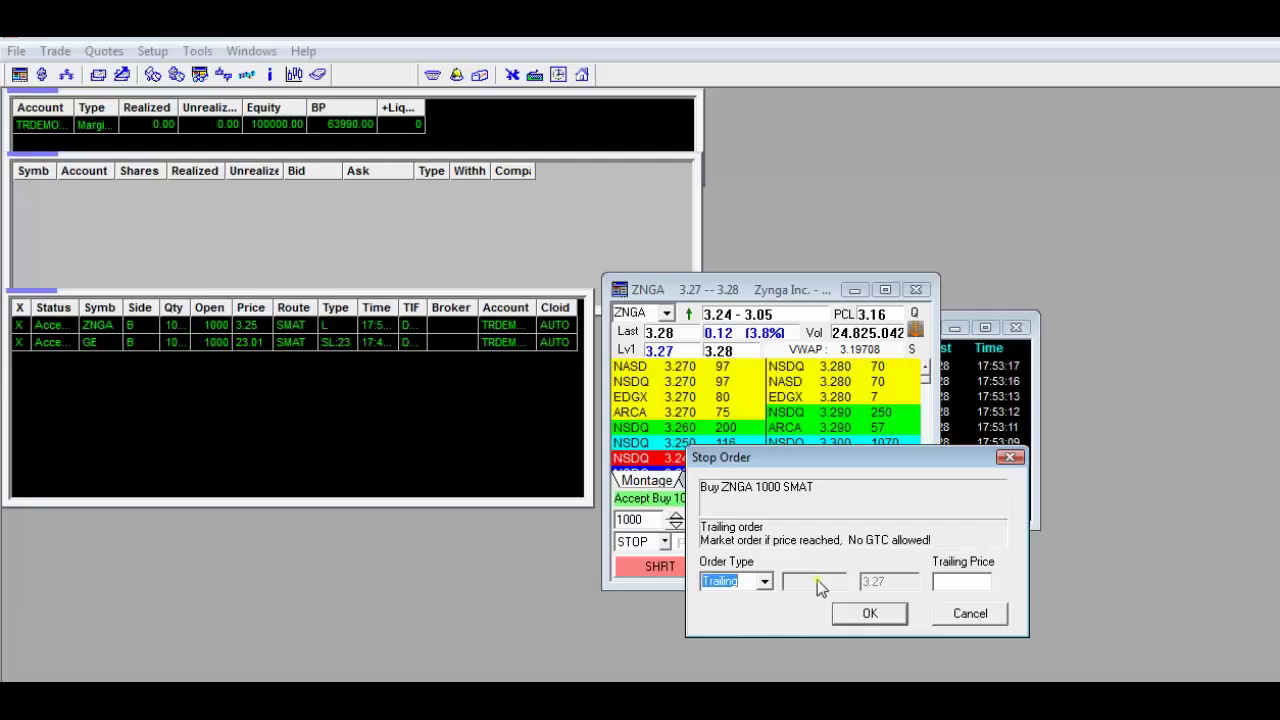
{"action": "left_click", "coordinate": [940, 580]}
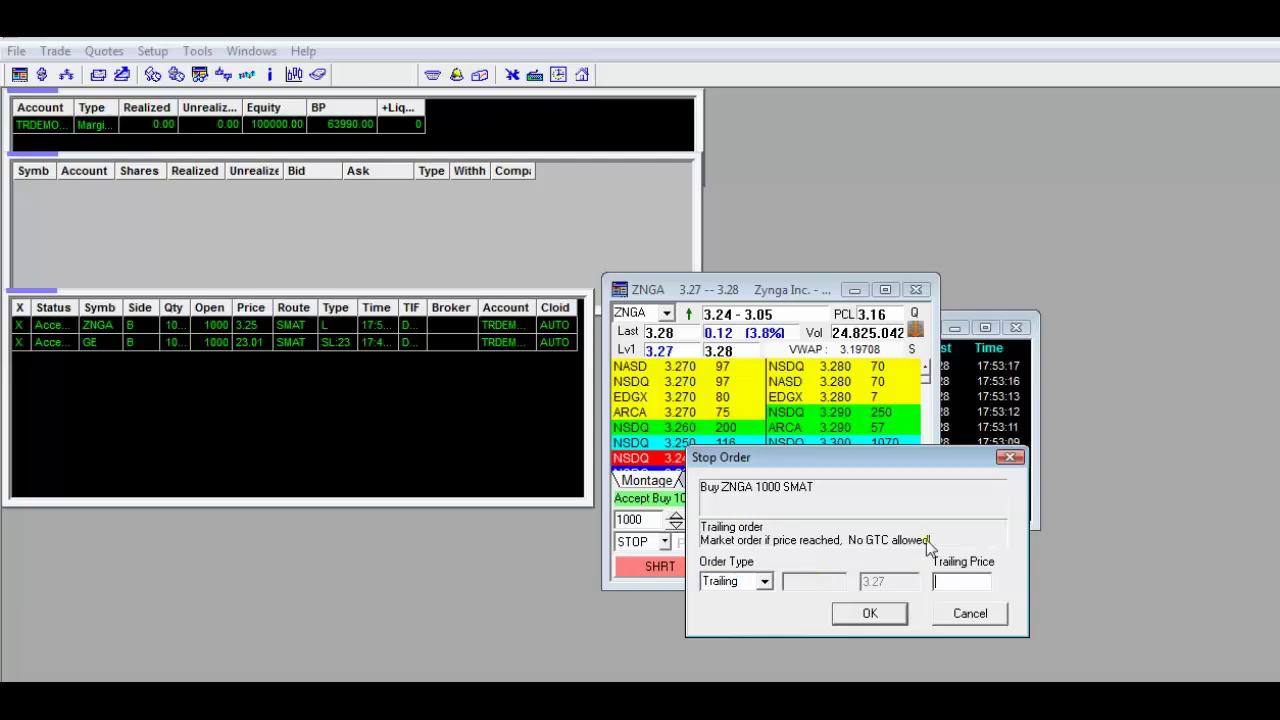
Make the ZNGA stop order a Limit type with trigger price 3.25 and limit price 3.24, and submit it
{"action": "left_click", "coordinate": [763, 582]}
{"action": "left_click", "coordinate": [740, 611]}
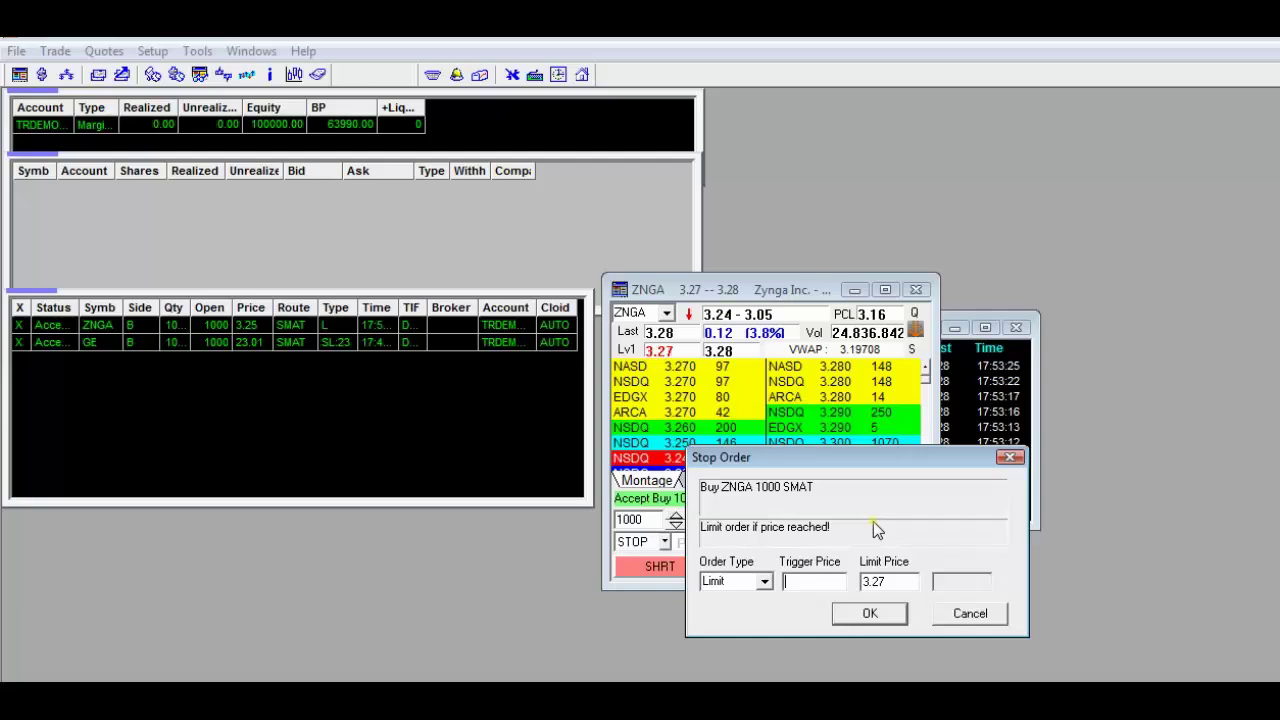
{"action": "type", "text": "3.25"}
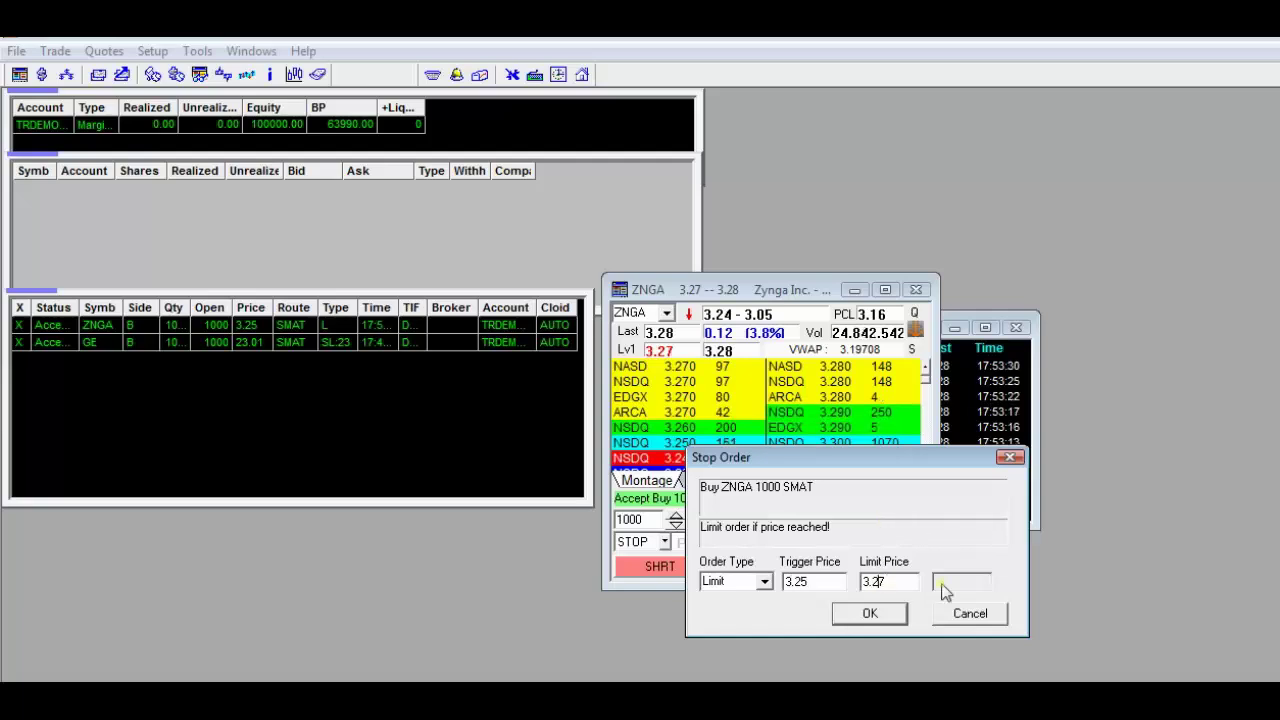
{"action": "key", "text": "BackSpace"}
{"action": "type", "text": "4"}
{"action": "left_click", "coordinate": [870, 612]}
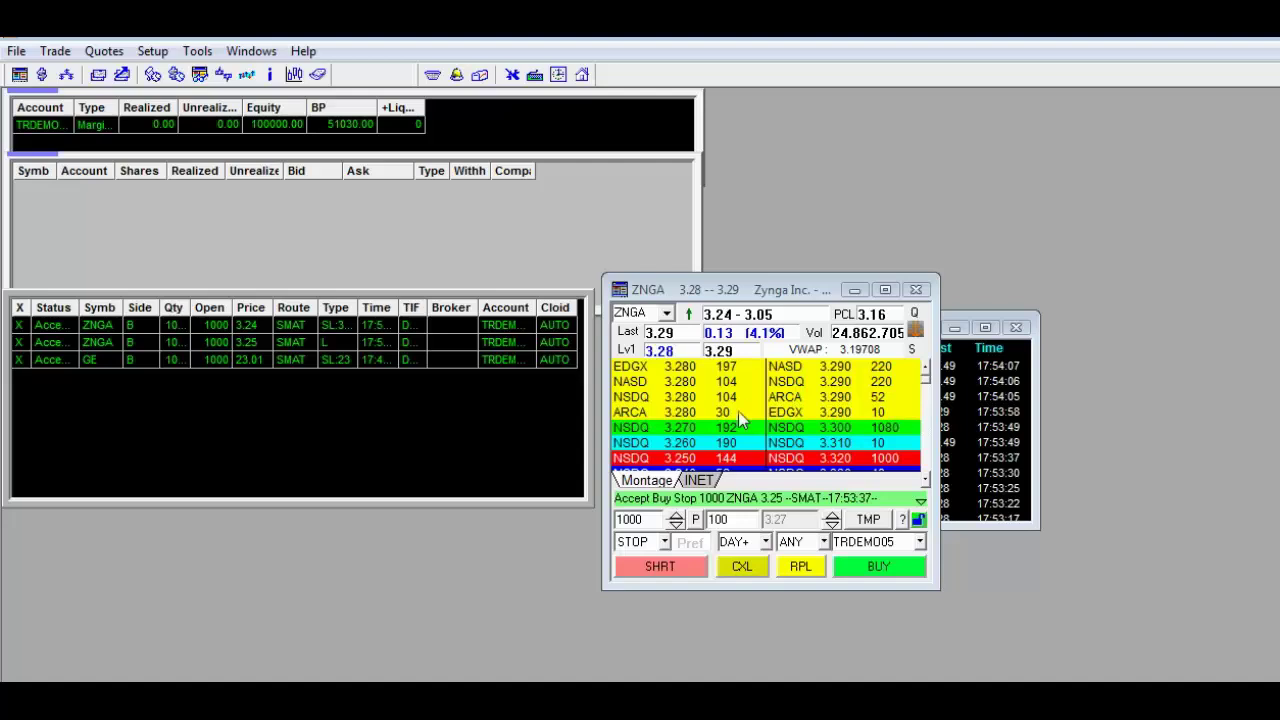
Replace the Montage window's symbol with GE
{"action": "left_click", "coordinate": [641, 313]}
{"action": "type", "text": "GE"}
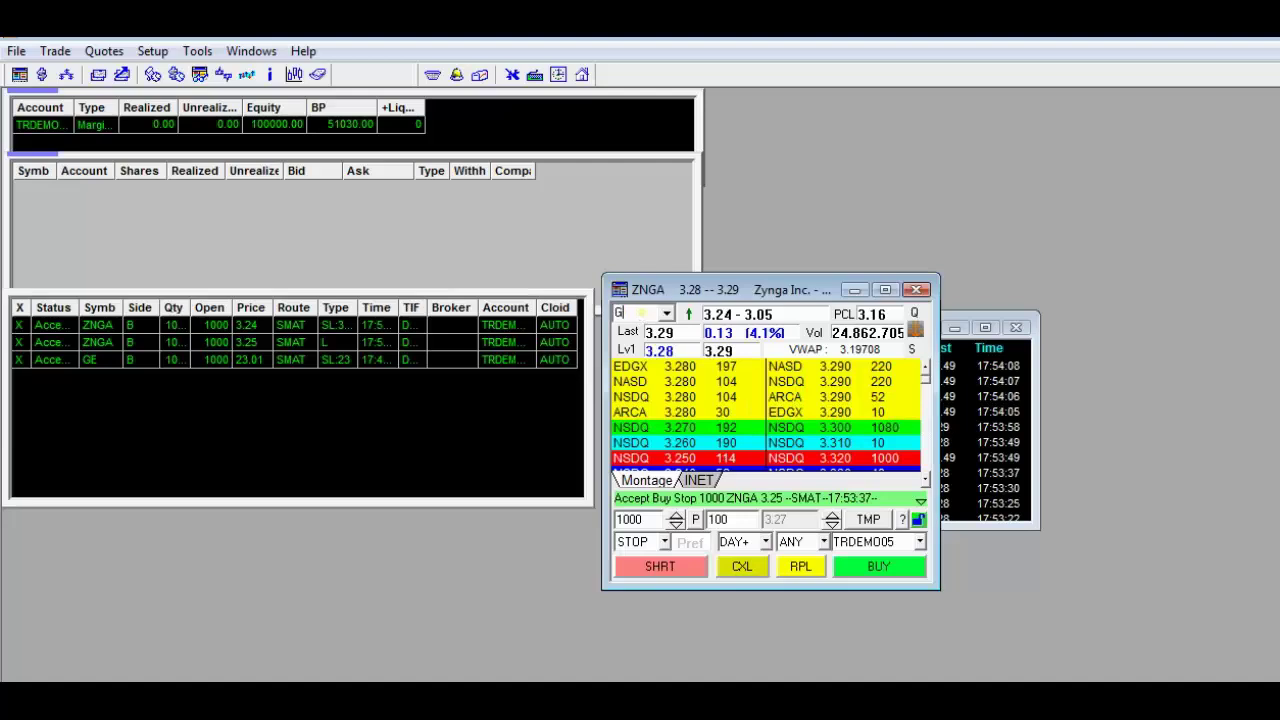
{"action": "key", "text": "Return"}
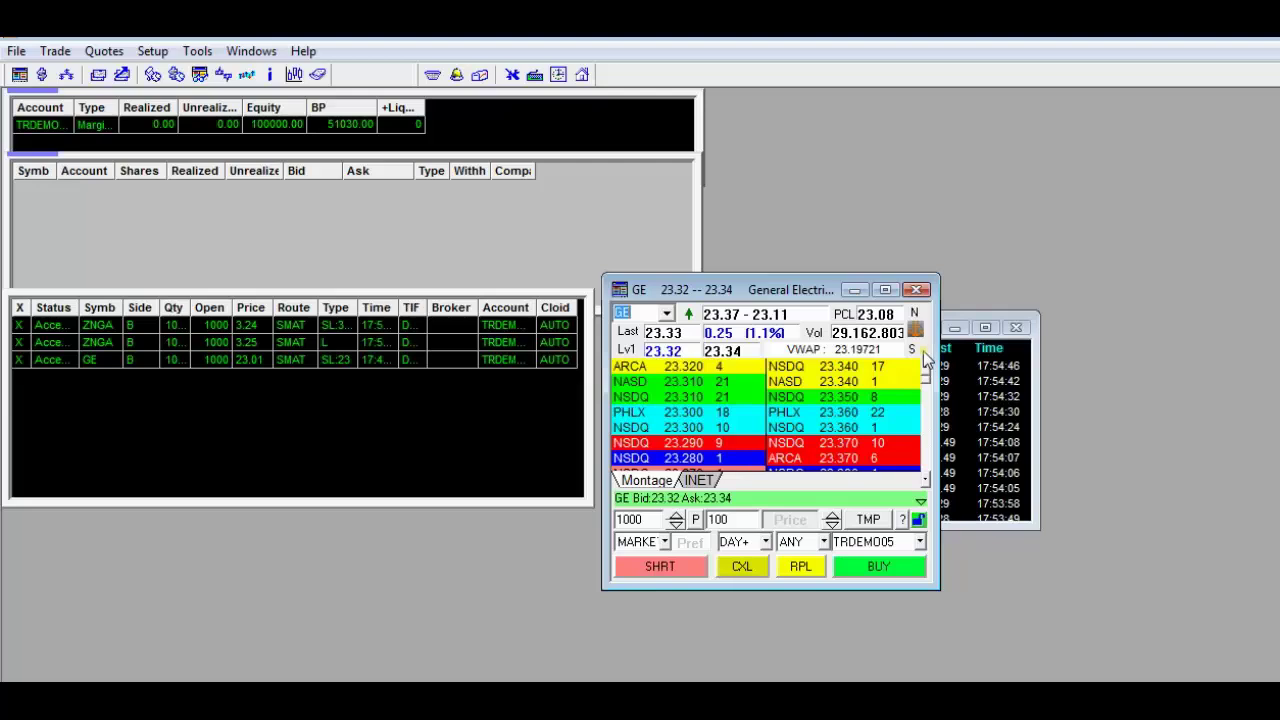
Switch the Montage window's symbol to ZNGA and back to GE to compare their listing details
{"action": "left_click", "coordinate": [631, 314]}
{"action": "double_click", "coordinate": [629, 314]}
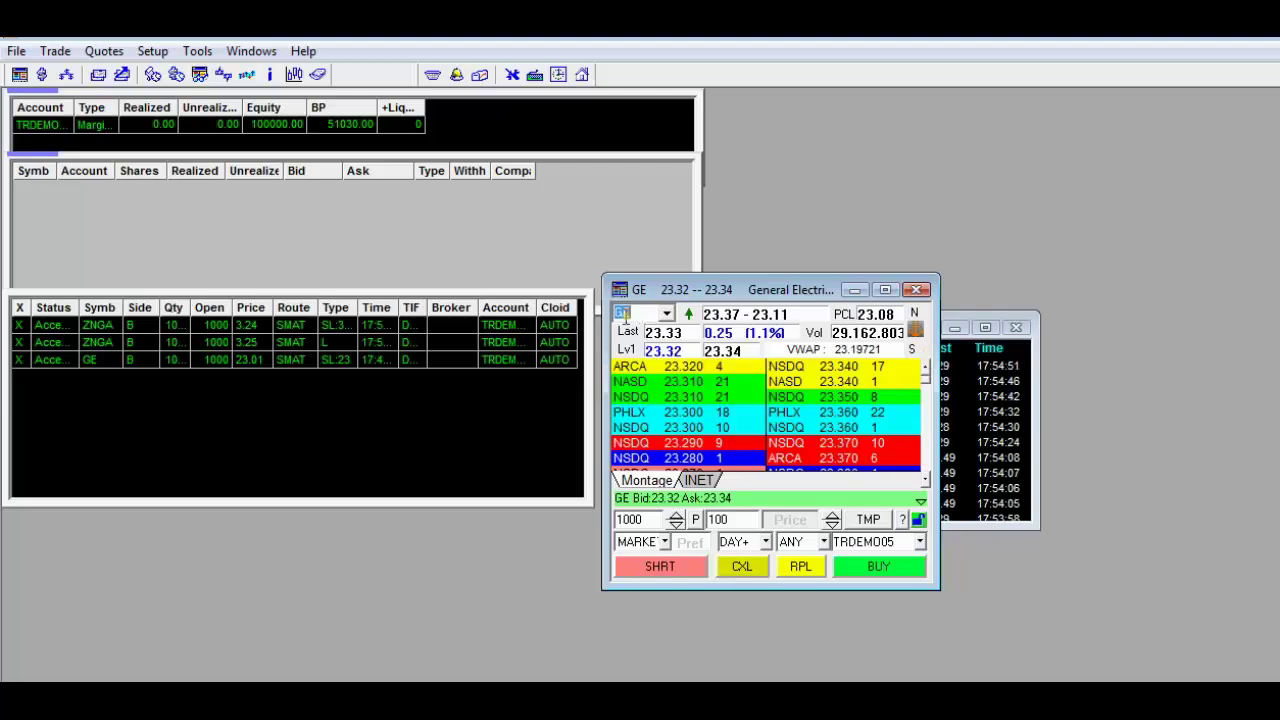
{"action": "type", "text": "ZNGA"}
{"action": "key", "text": "Return"}
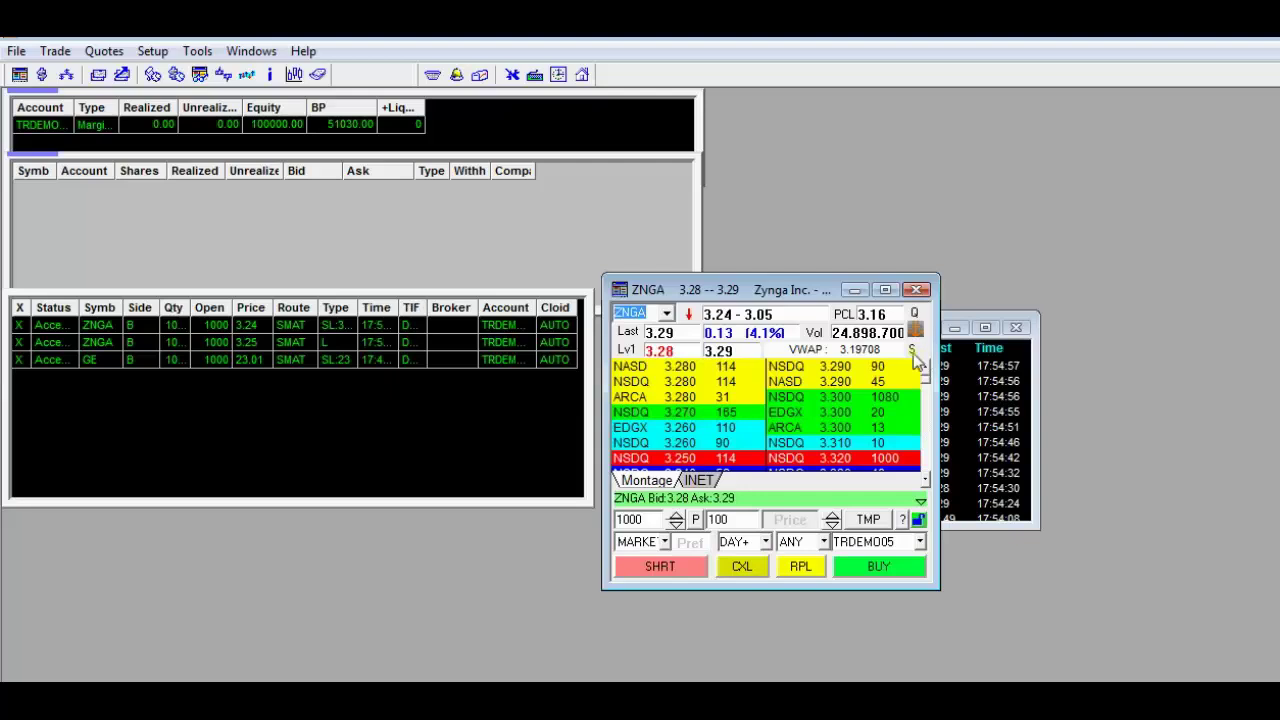
{"action": "type", "text": "GE"}
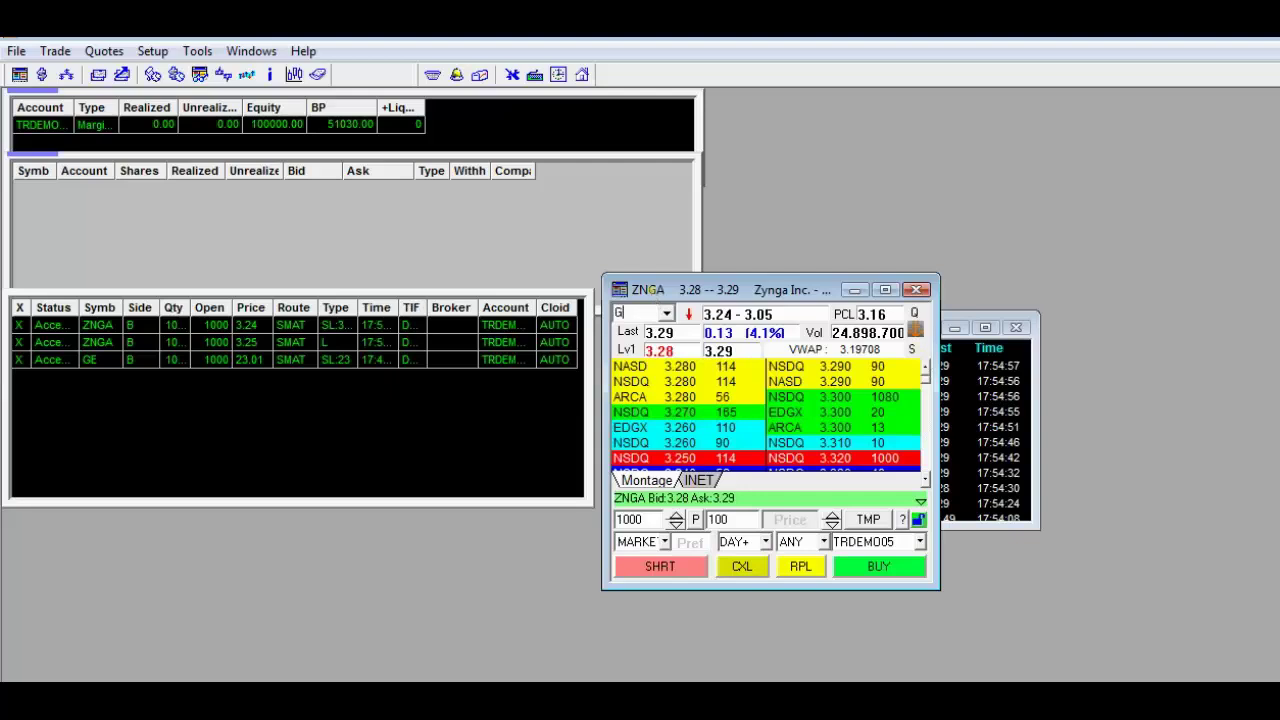
{"action": "key", "text": "Return"}
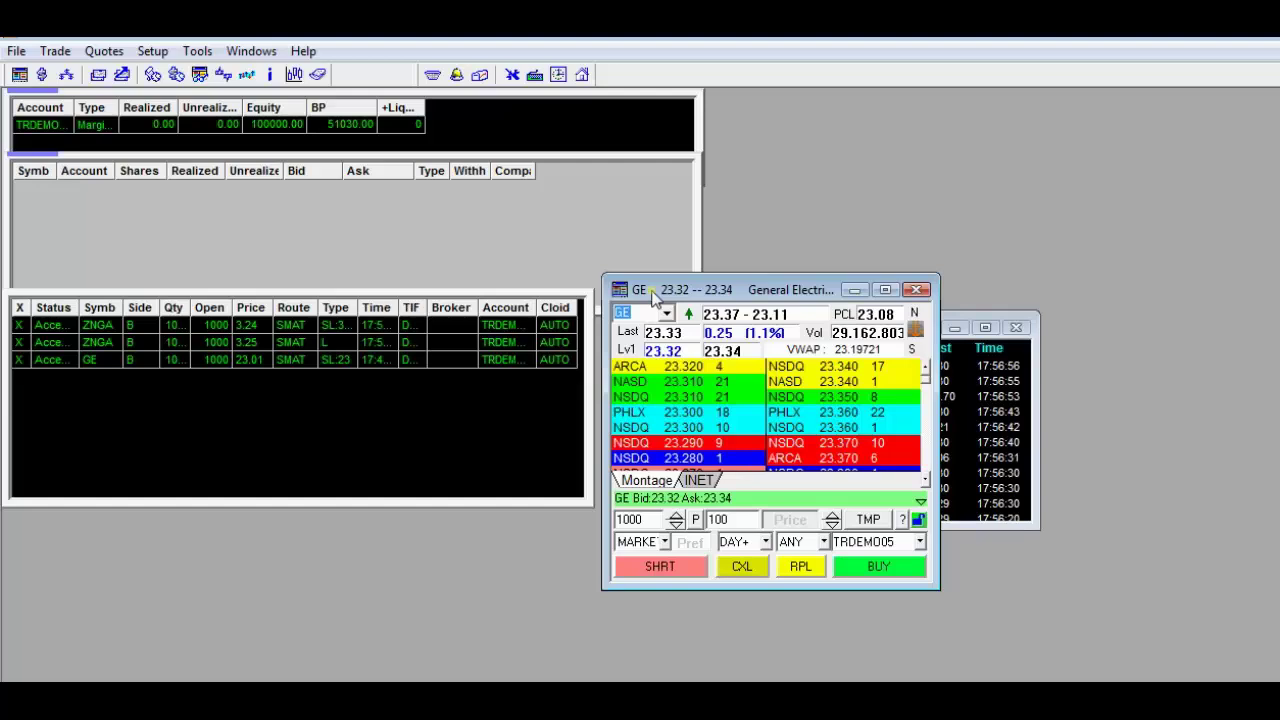
Reposition the Montage window over the orders list and turn on Enable Send Order Confirm in the trading settings
{"action": "left_click_drag", "start_coordinate": [715, 289], "coordinate": [352, 357]}
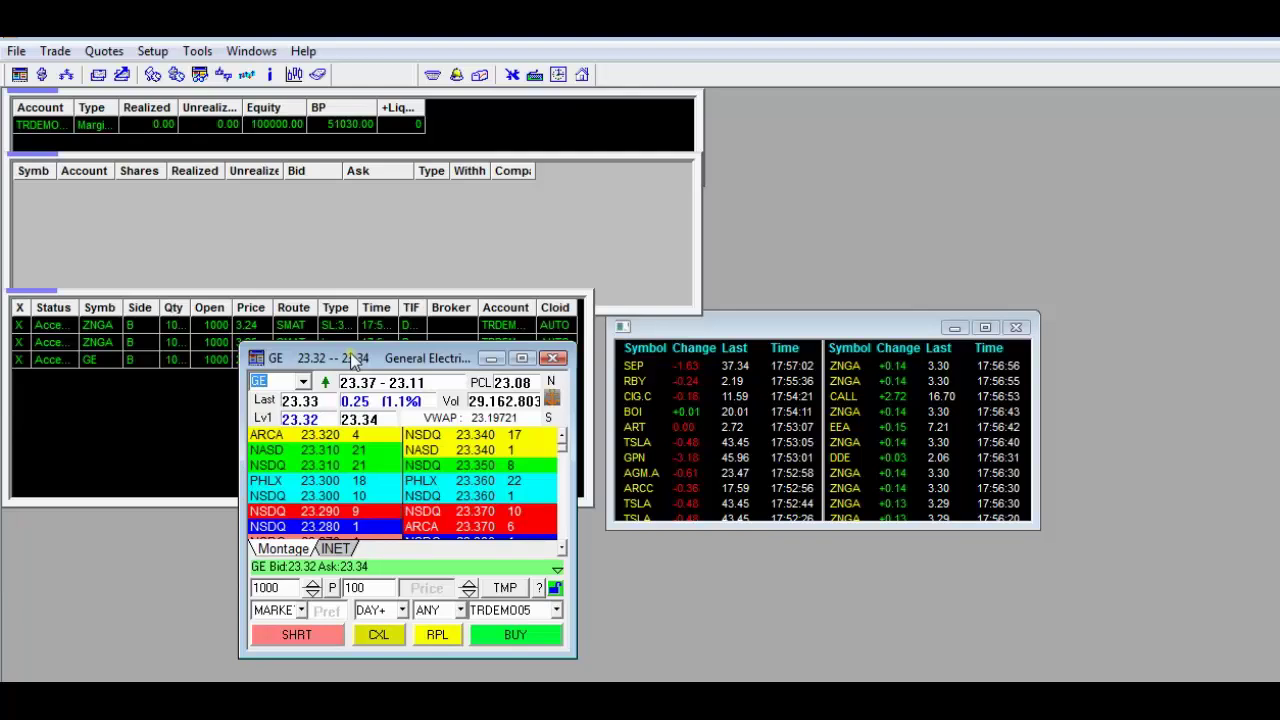
{"action": "left_click", "coordinate": [153, 51]}
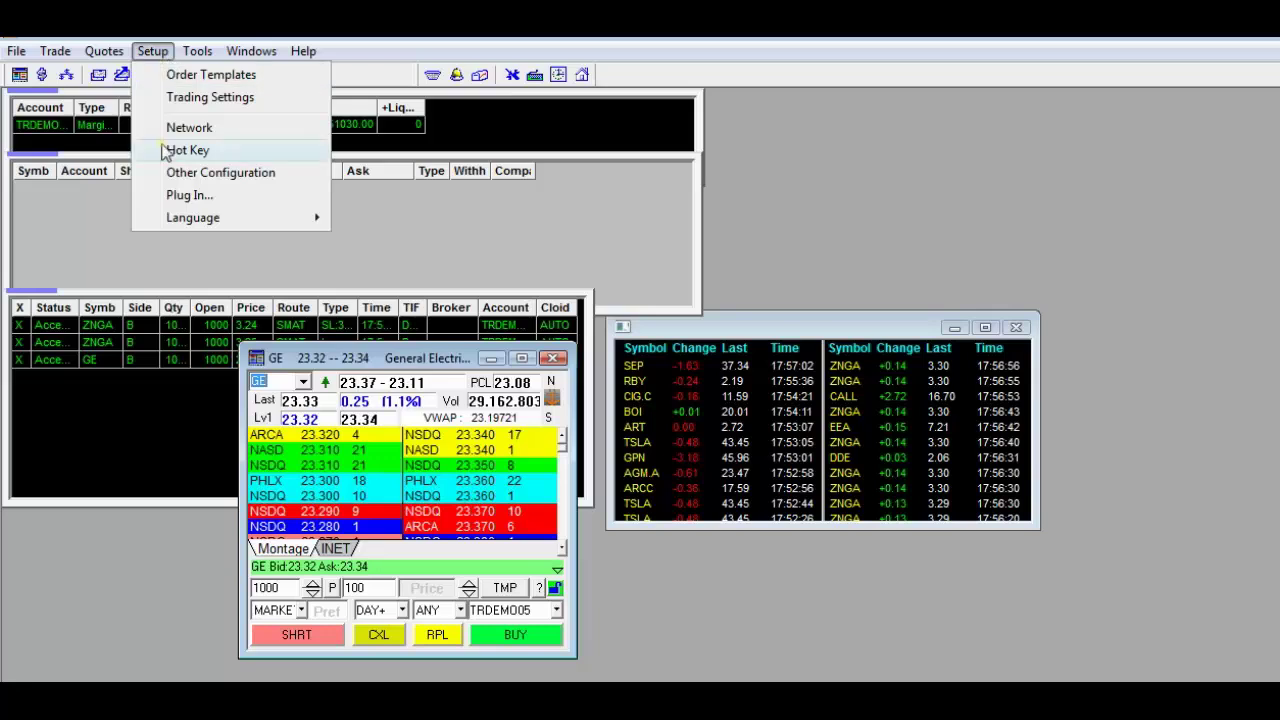
{"action": "left_click", "coordinate": [175, 97]}
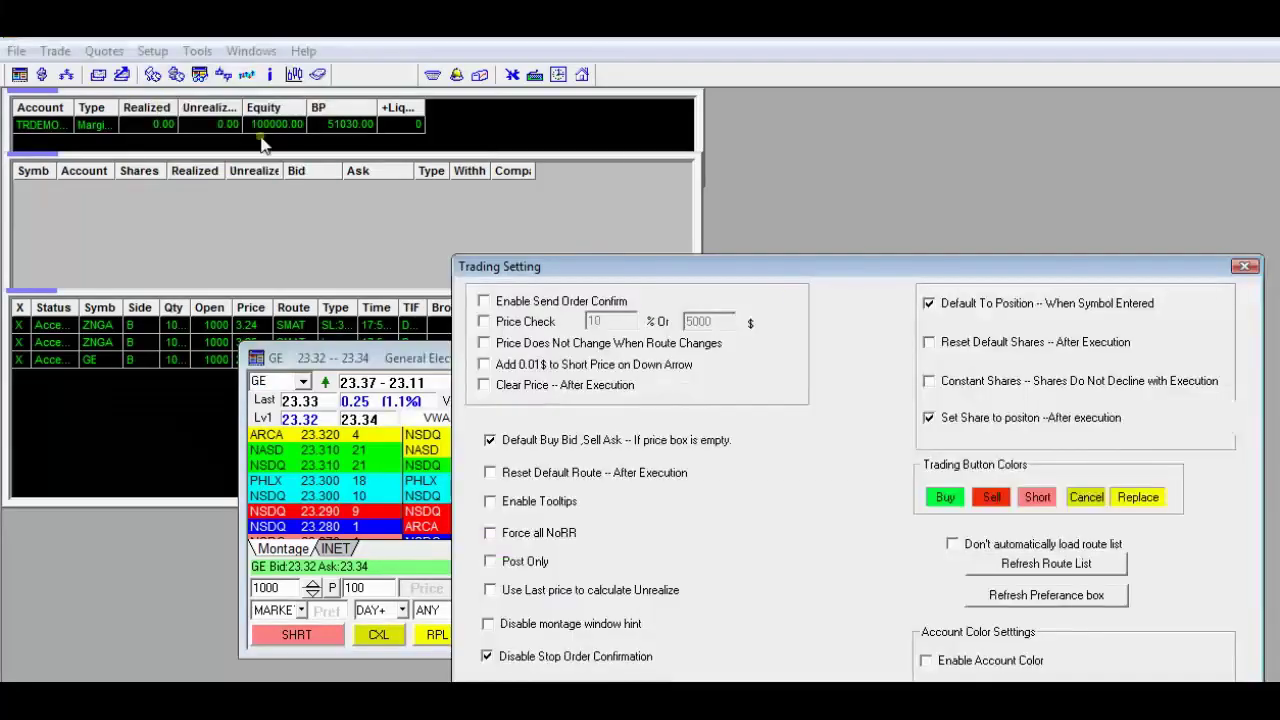
{"action": "left_click_drag", "start_coordinate": [796, 272], "coordinate": [830, 115]}
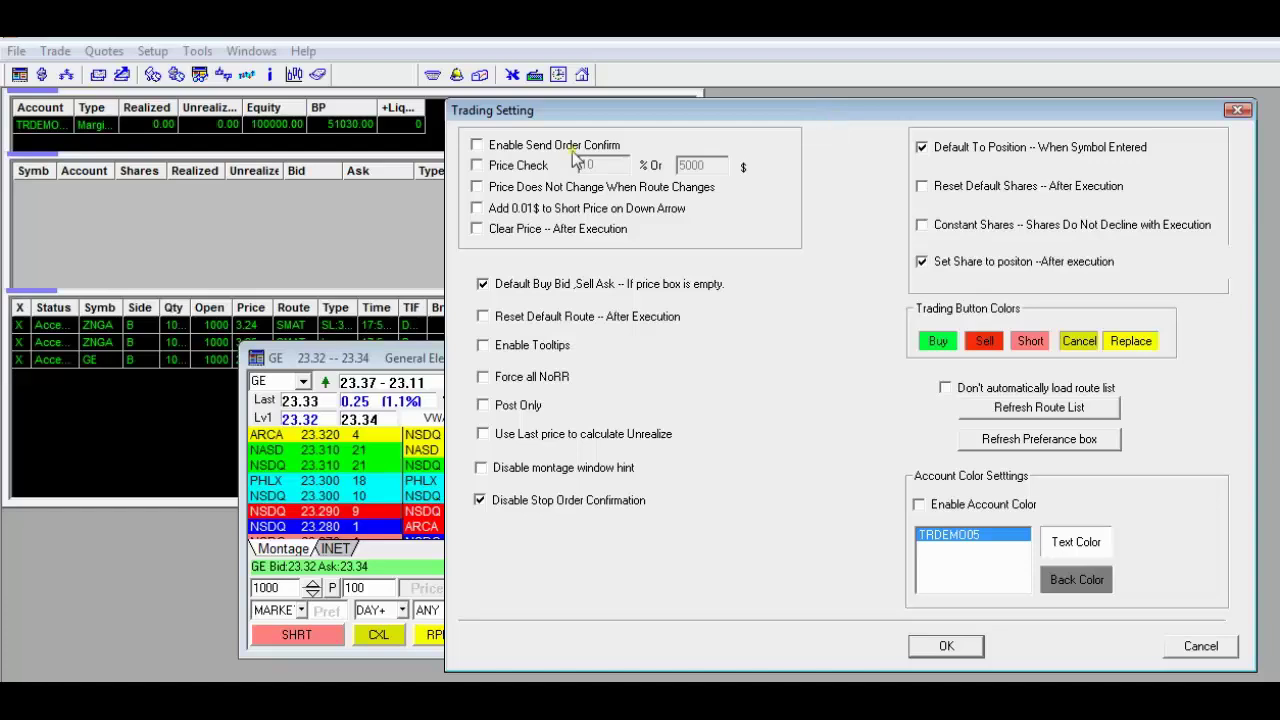
{"action": "left_click", "coordinate": [514, 147]}
{"action": "left_click", "coordinate": [945, 646]}
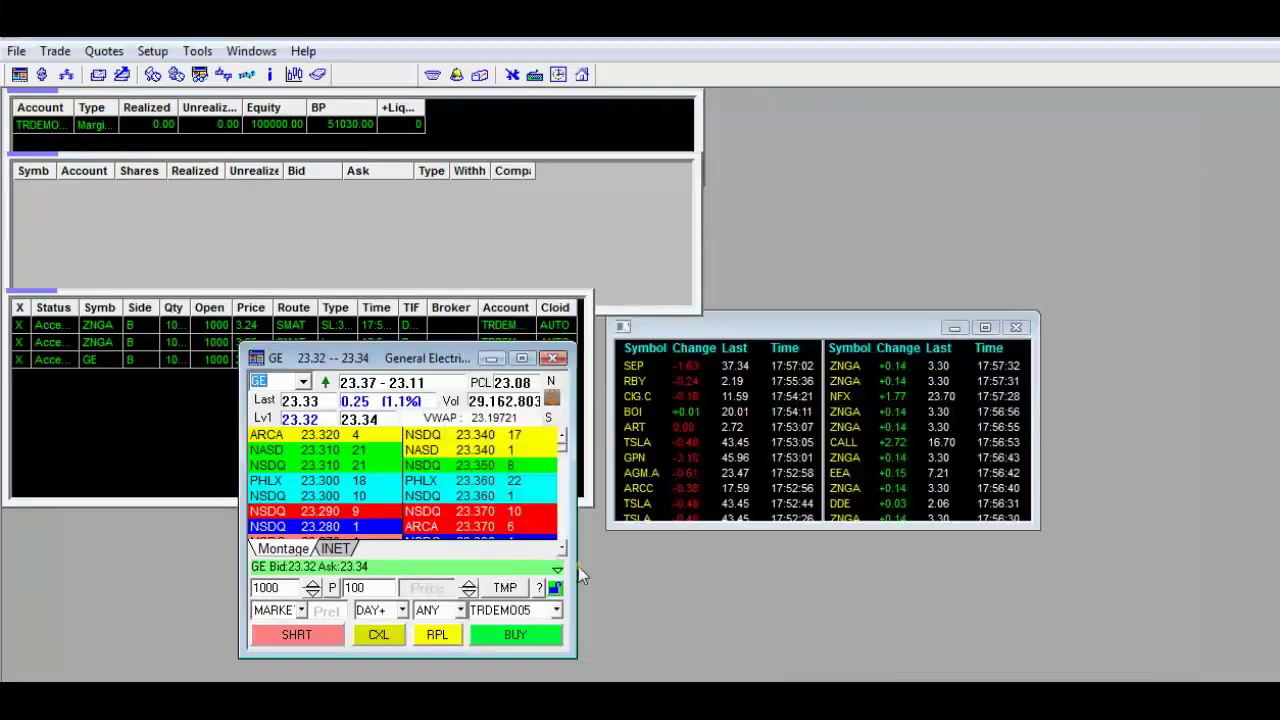
Start market buy and short orders for 1000 GE shares, declining each order confirmation
{"action": "left_click", "coordinate": [493, 633]}
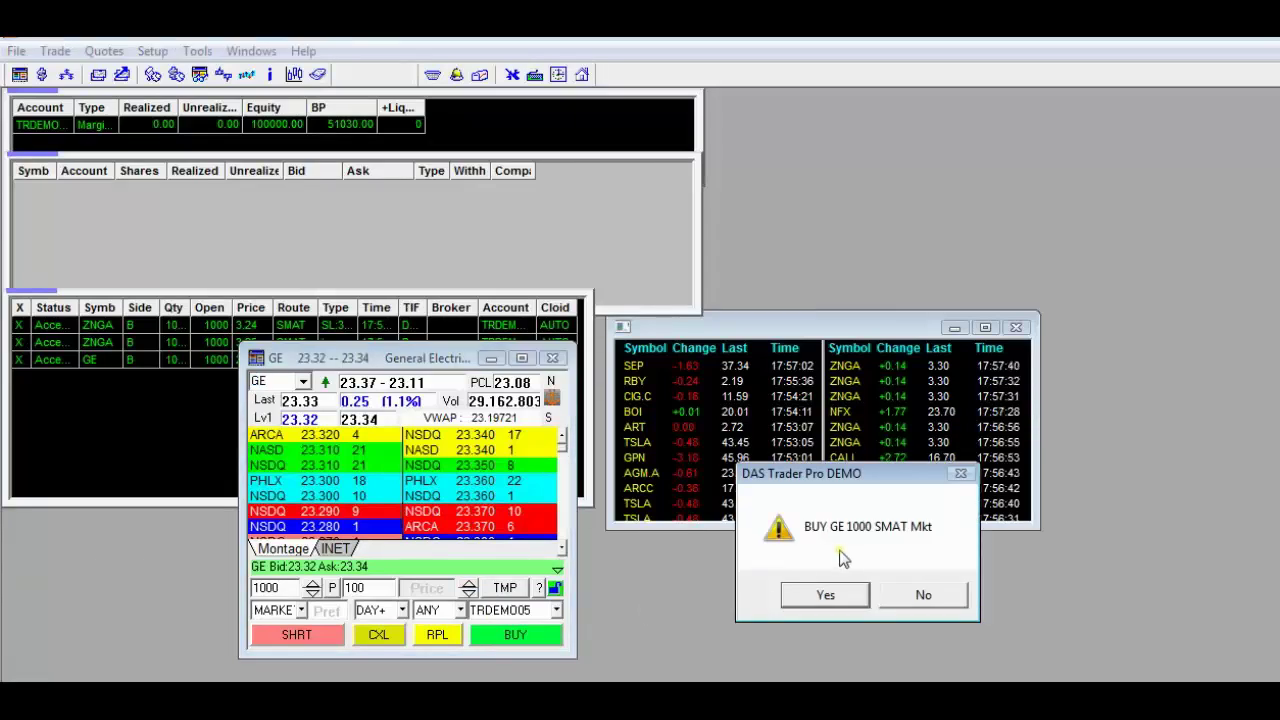
{"action": "left_click", "coordinate": [926, 595]}
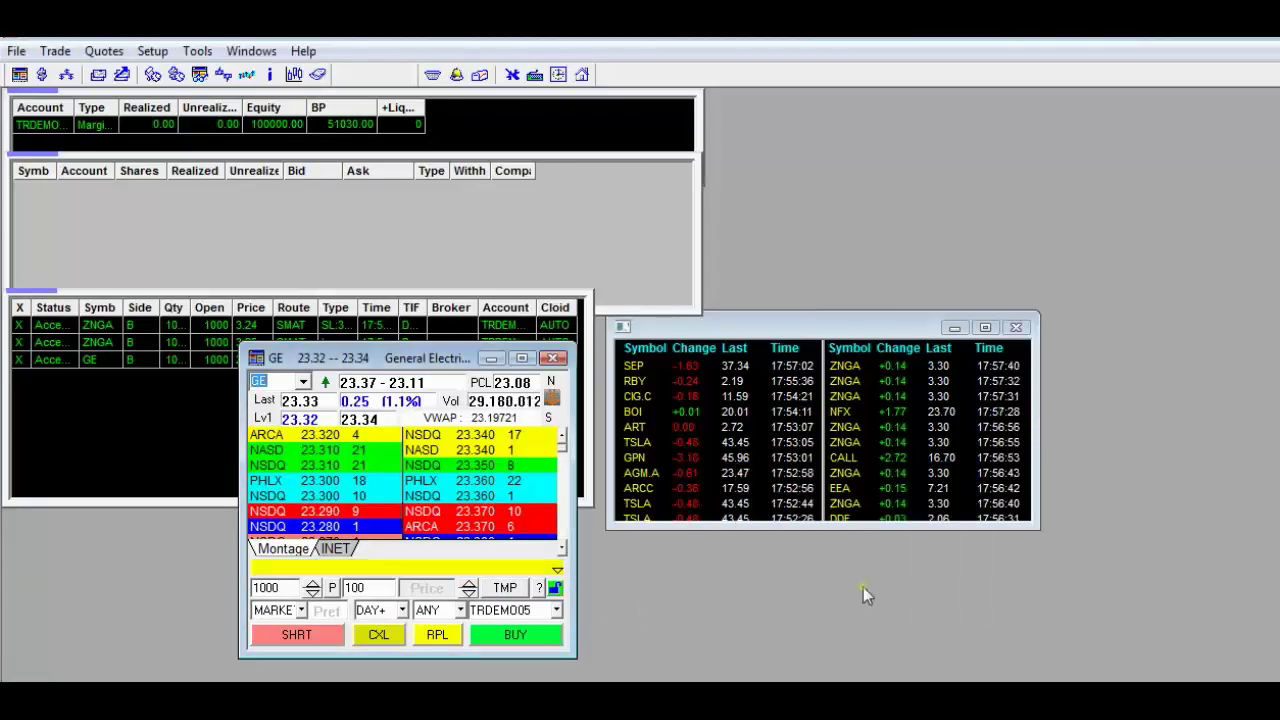
{"action": "left_click", "coordinate": [540, 633]}
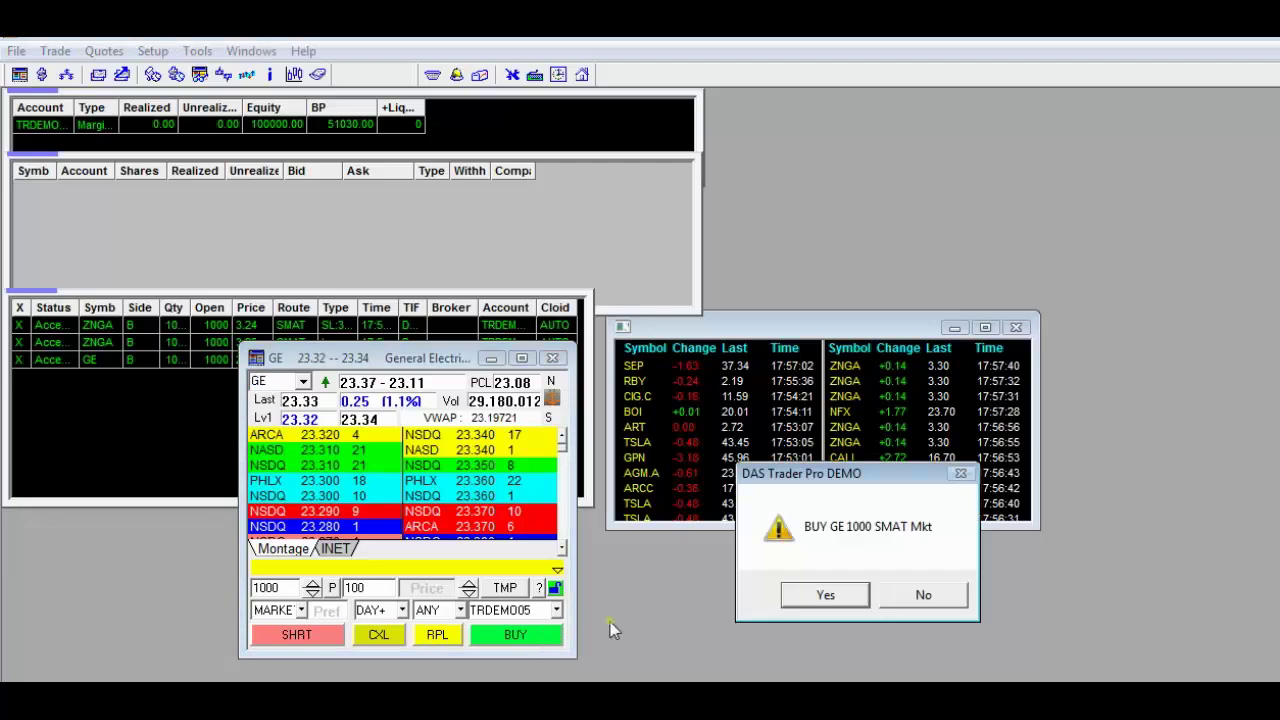
{"action": "left_click", "coordinate": [917, 597]}
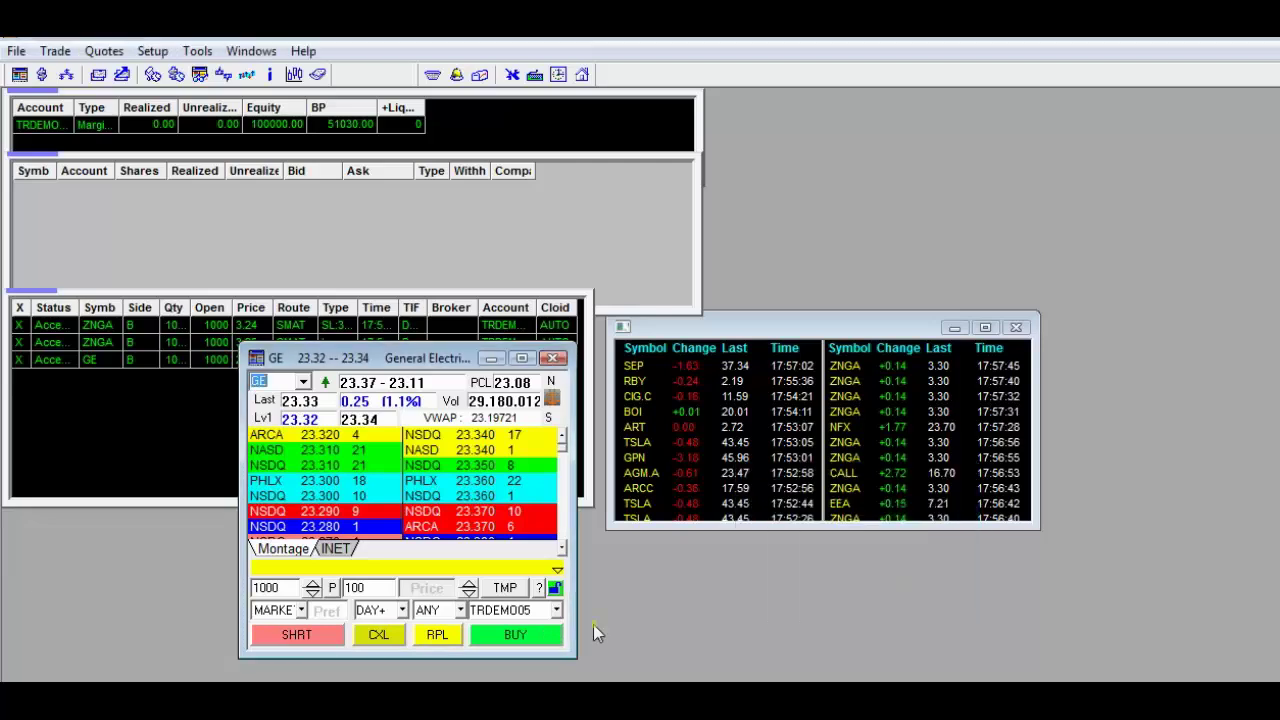
{"action": "left_click", "coordinate": [300, 634]}
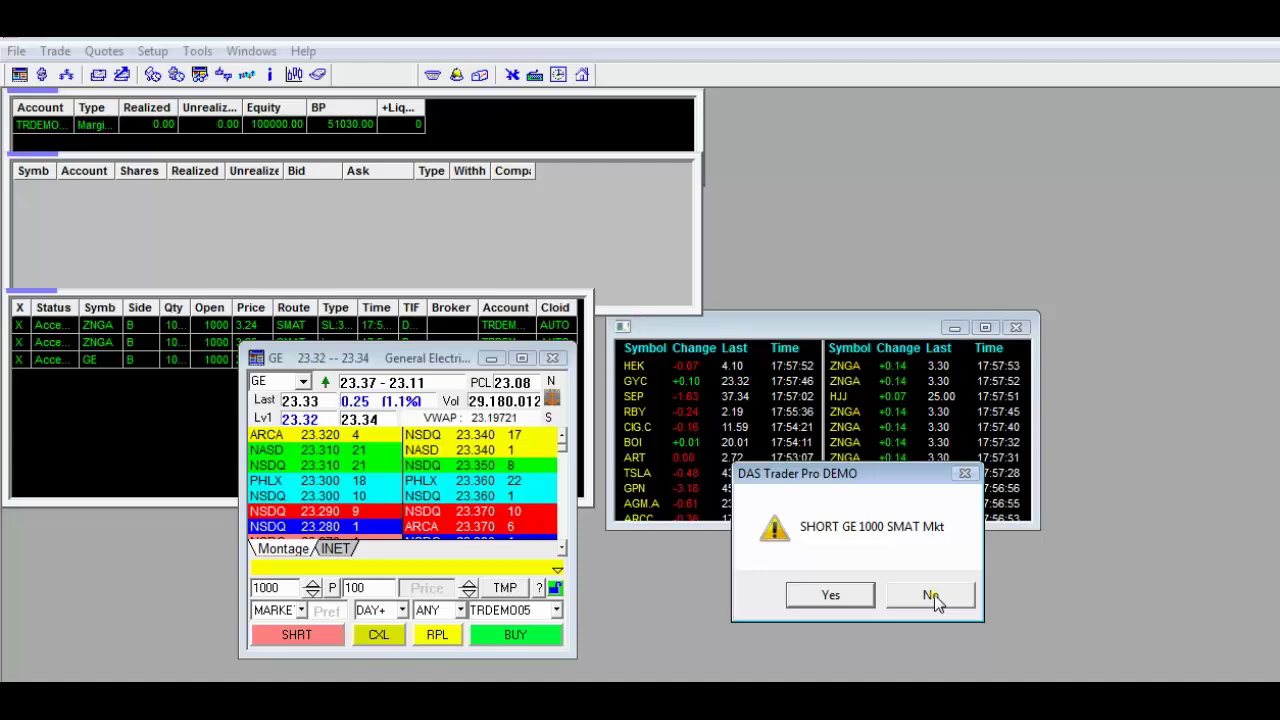
{"action": "left_click", "coordinate": [931, 597]}
Set the GE order to LIMIT at 23.25, start a 1000-share short order, and decline its confirmation
{"action": "left_click", "coordinate": [276, 611]}
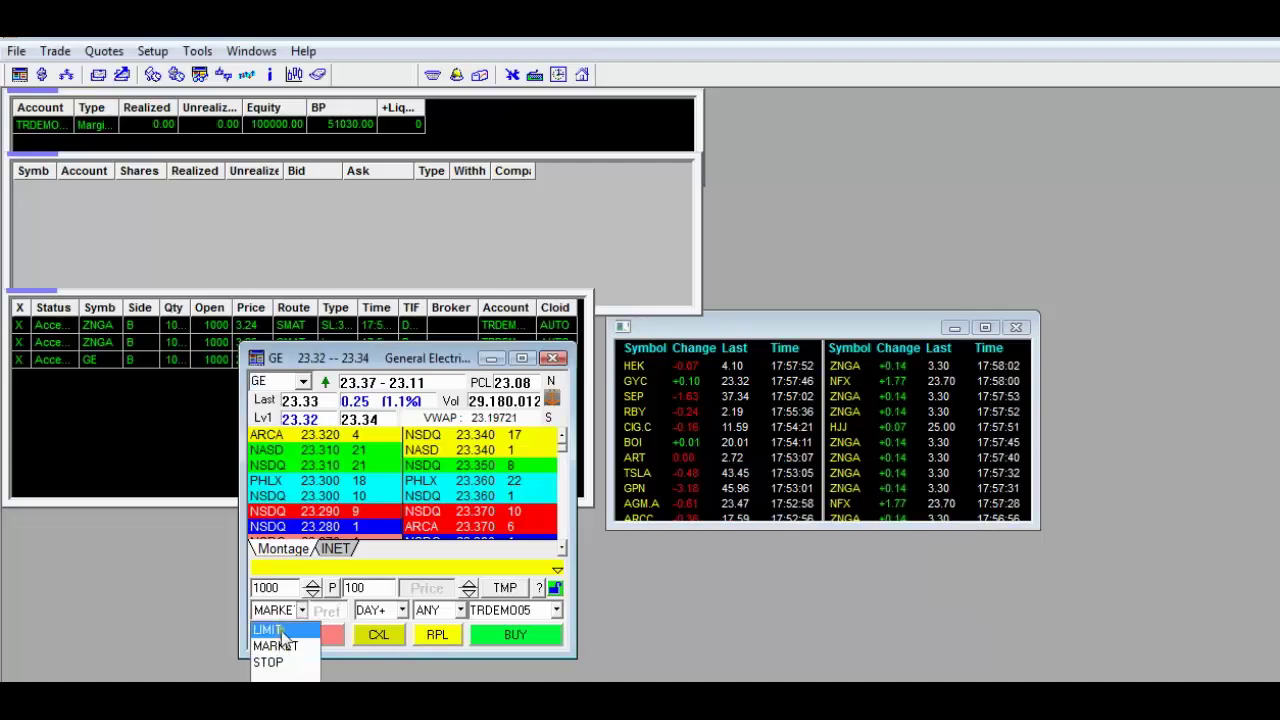
{"action": "left_click", "coordinate": [270, 629]}
{"action": "left_click", "coordinate": [402, 588]}
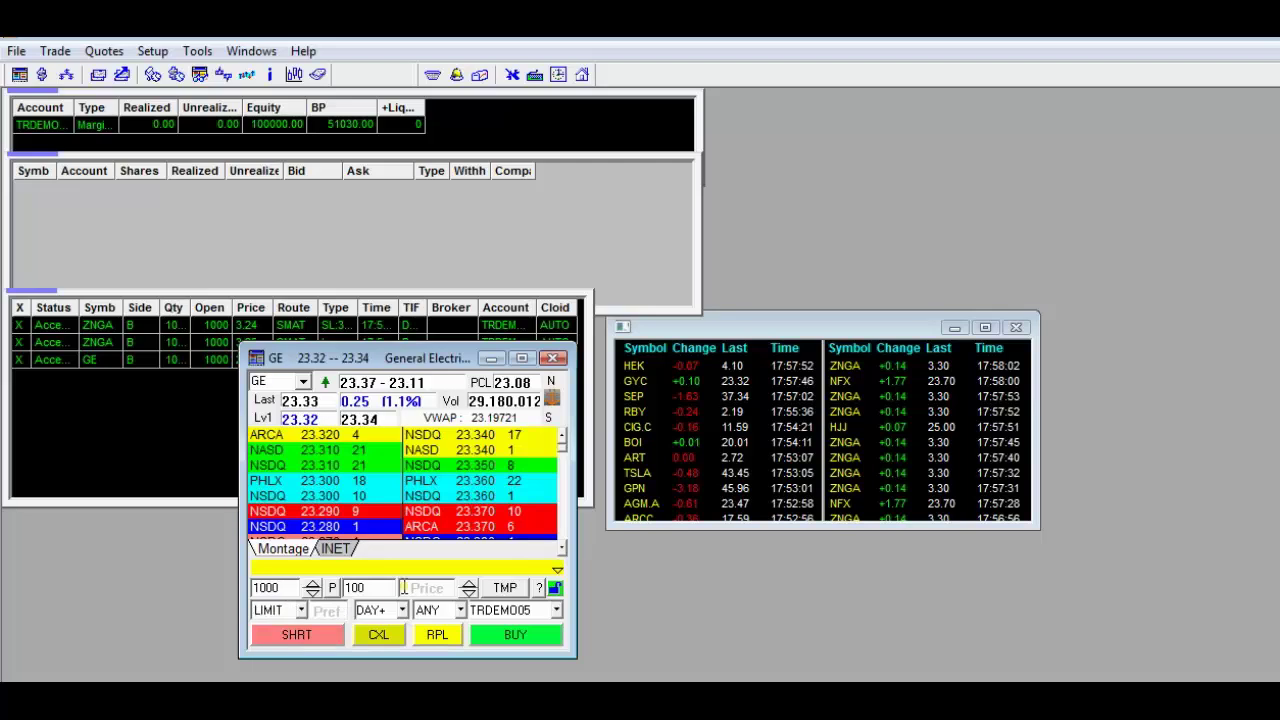
{"action": "type", "text": "23.25"}
{"action": "left_click", "coordinate": [305, 640]}
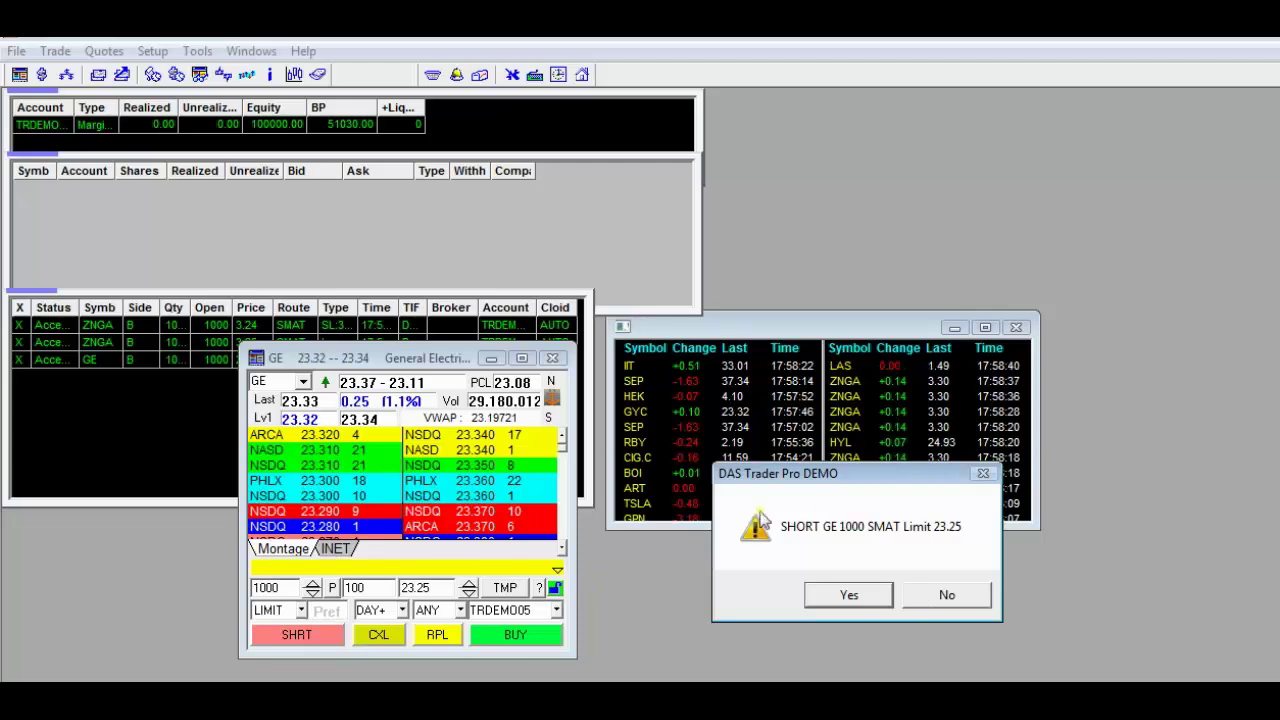
{"action": "left_click_drag", "start_coordinate": [830, 478], "coordinate": [760, 474]}
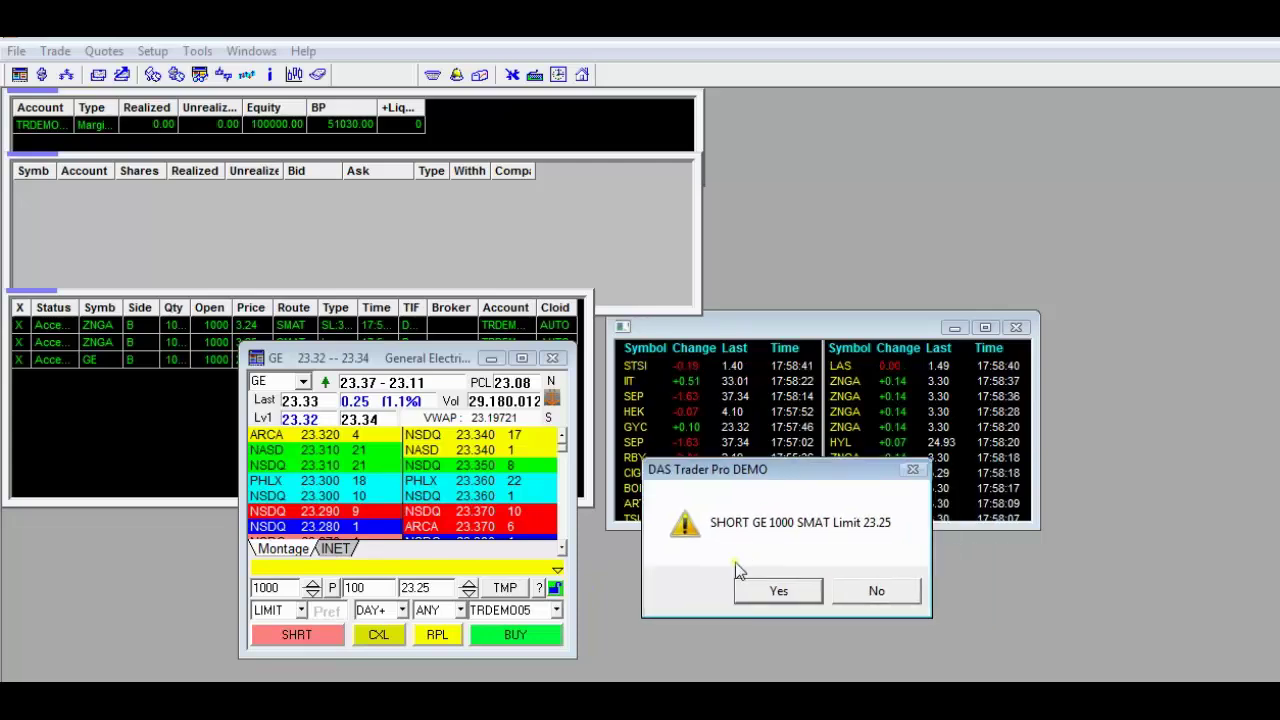
{"action": "left_click", "coordinate": [862, 594]}
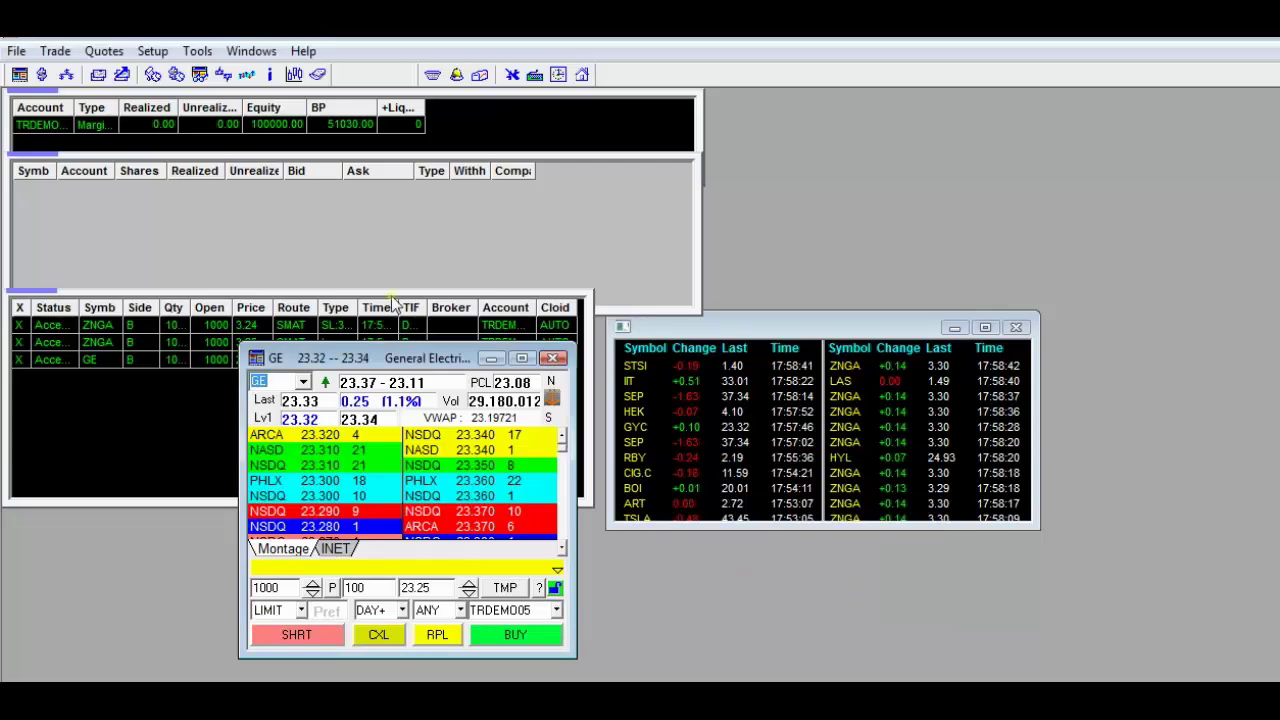
Review the order options in the trading settings and close them without changes
{"action": "left_click", "coordinate": [152, 51]}
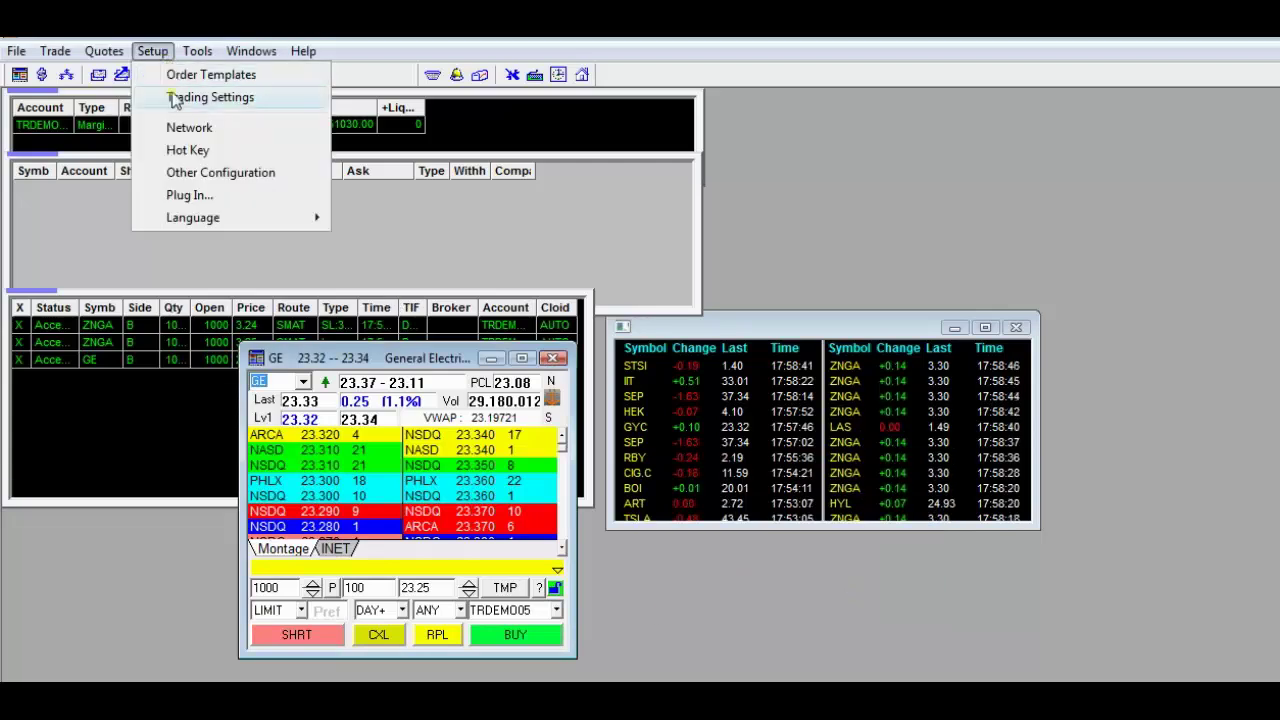
{"action": "left_click", "coordinate": [175, 100]}
{"action": "left_click_drag", "start_coordinate": [858, 278], "coordinate": [852, 189]}
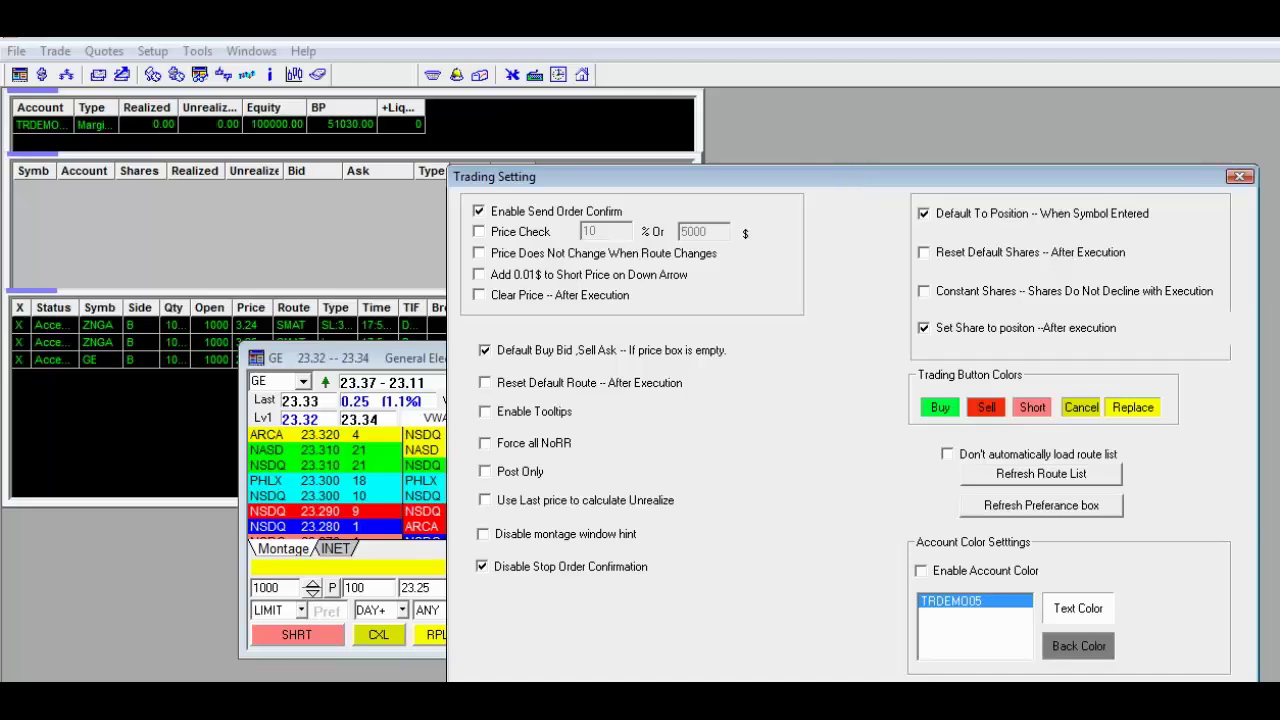
{"action": "key", "text": "Escape"}
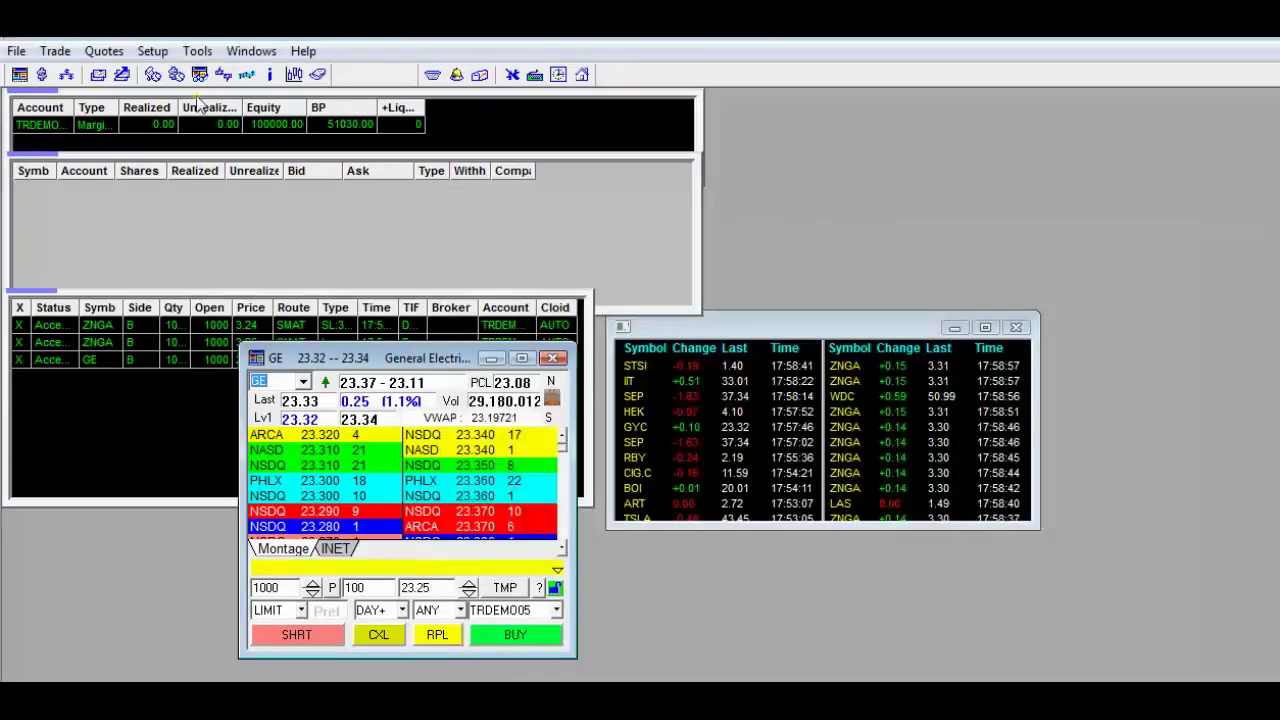
Open the global default order templates, move the dialog clear of the lower edge, and keep Nasdaq as the exchange
{"action": "left_click", "coordinate": [152, 51]}
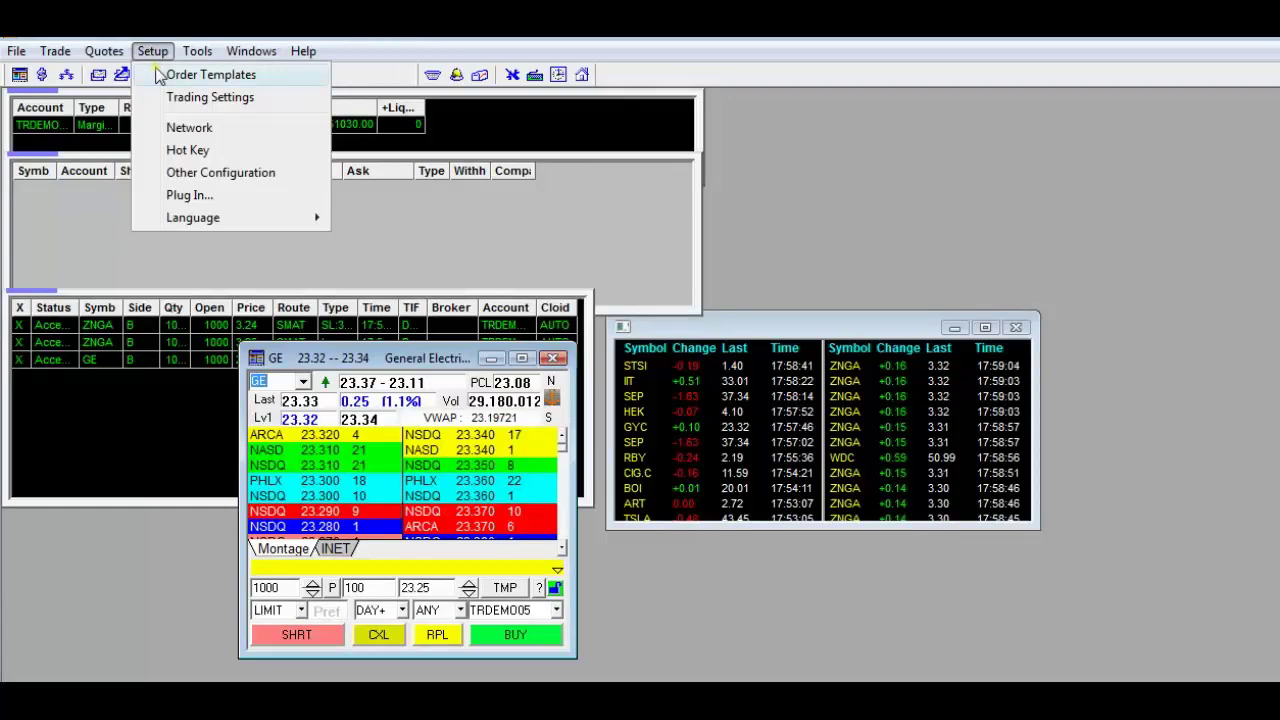
{"action": "left_click", "coordinate": [160, 76]}
{"action": "left_click_drag", "start_coordinate": [928, 413], "coordinate": [902, 368]}
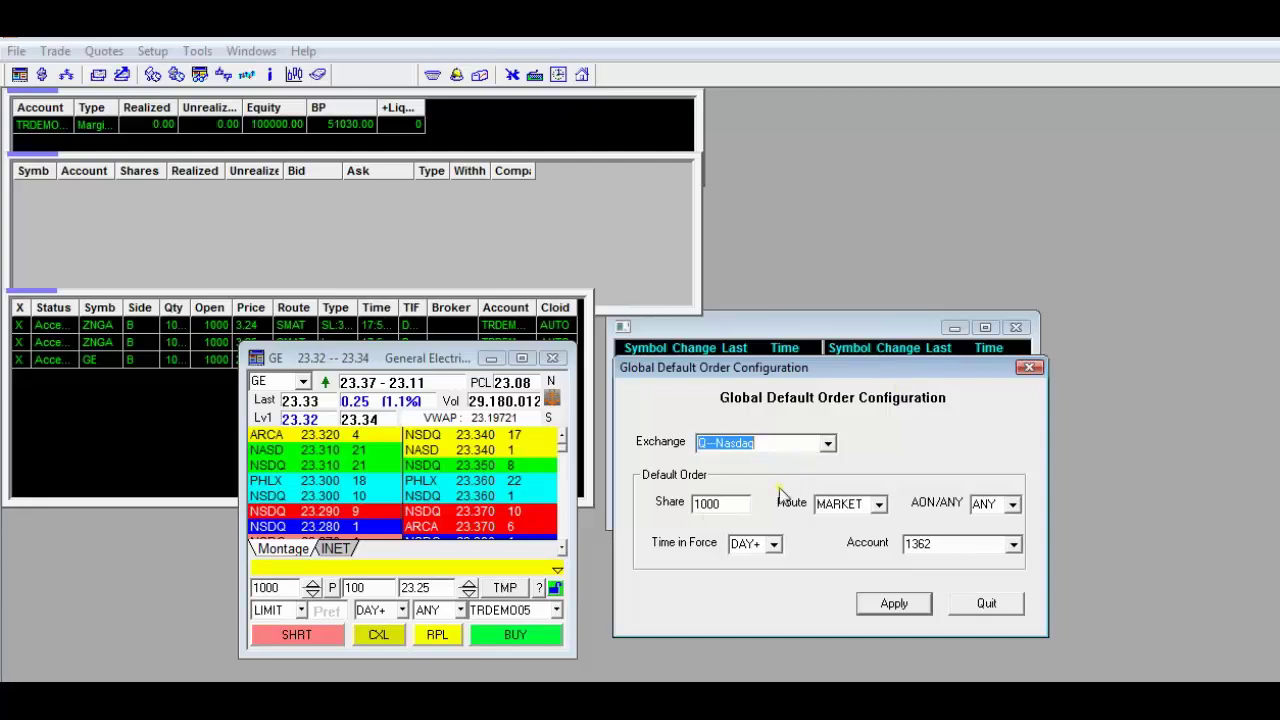
{"action": "left_click", "coordinate": [828, 443]}
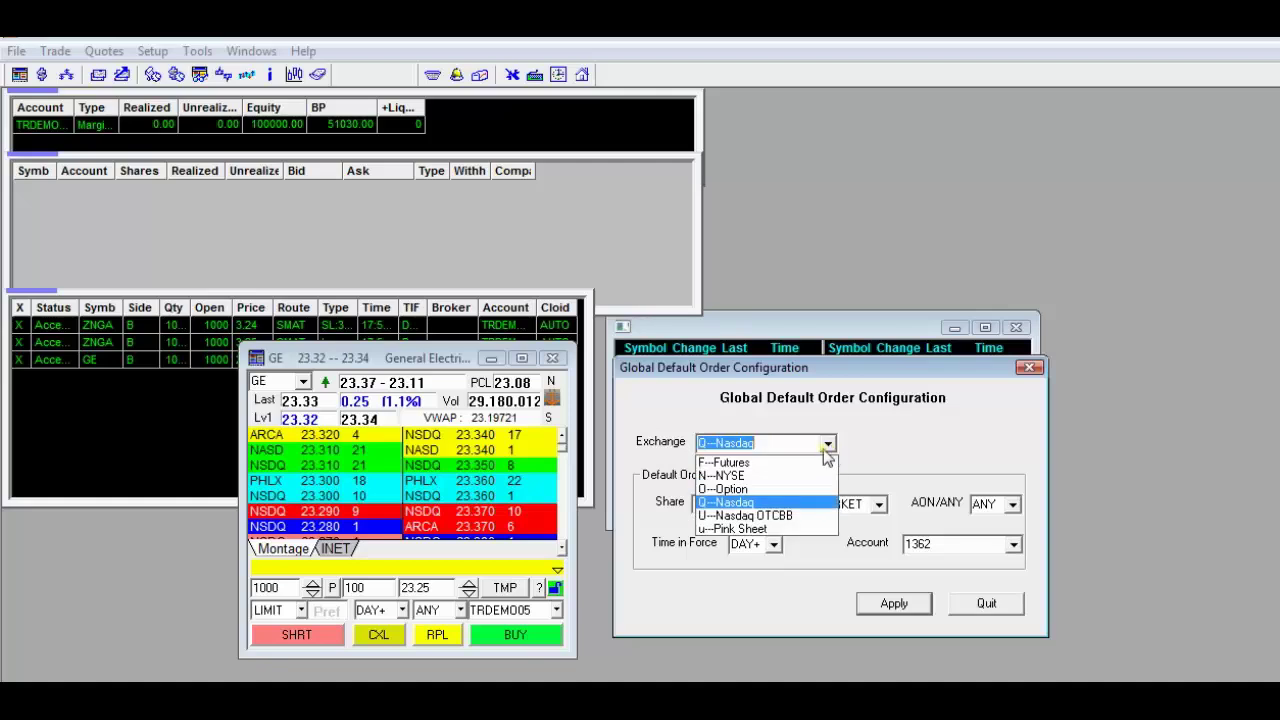
{"action": "left_click", "coordinate": [805, 511]}
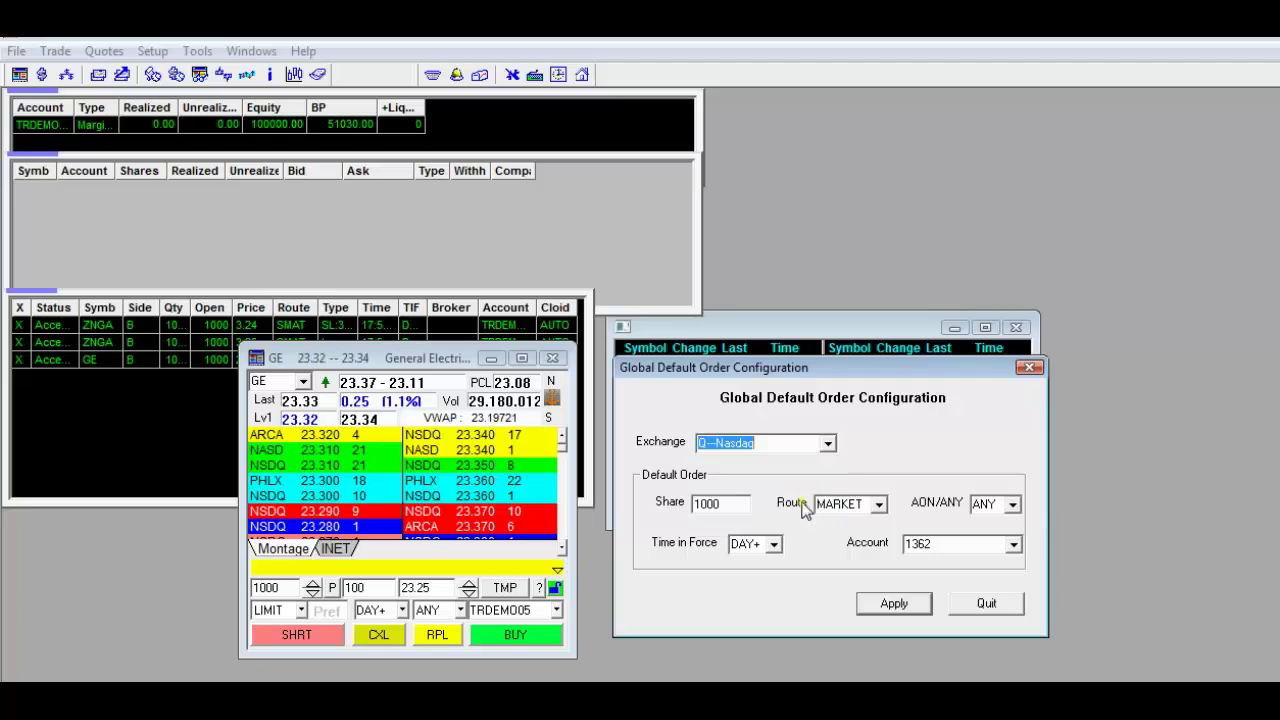
Set the Nasdaq default order to 100 shares with the LIMIT route, keeping ANY for AON/ANY
{"action": "left_click", "coordinate": [727, 504]}
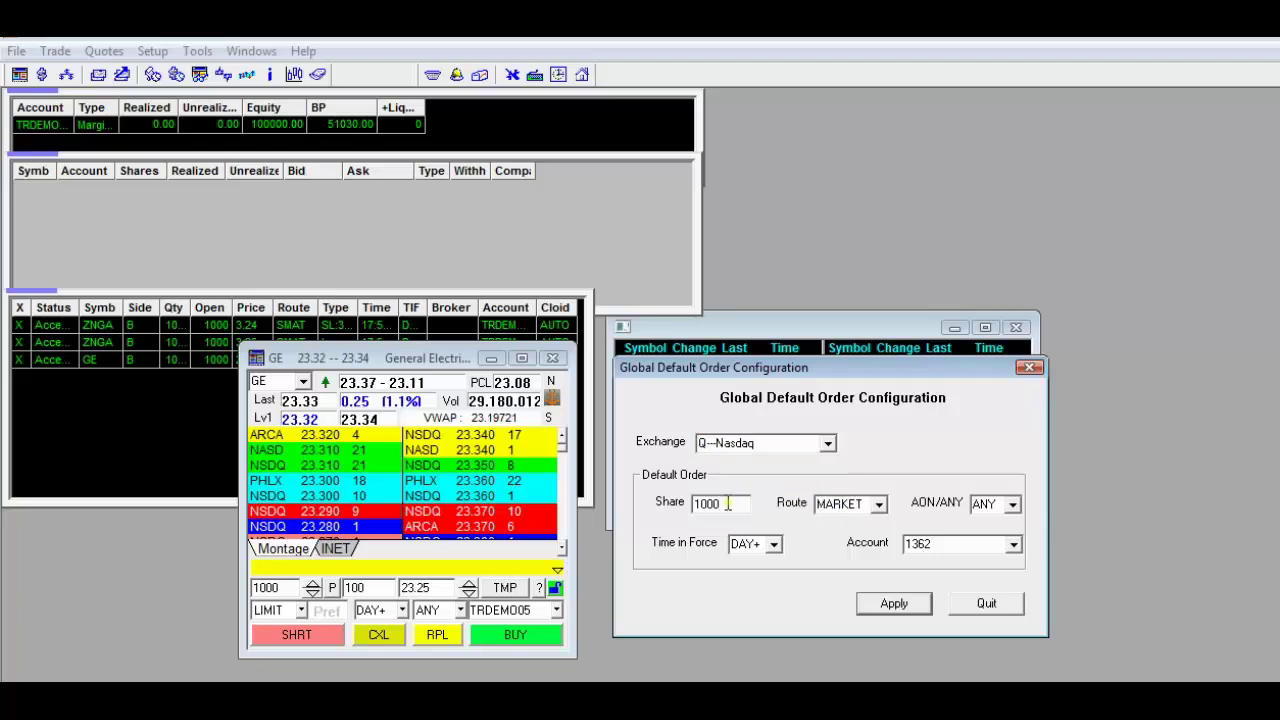
{"action": "key", "text": "BackSpace"}
{"action": "left_click", "coordinate": [840, 506]}
{"action": "left_click", "coordinate": [878, 504]}
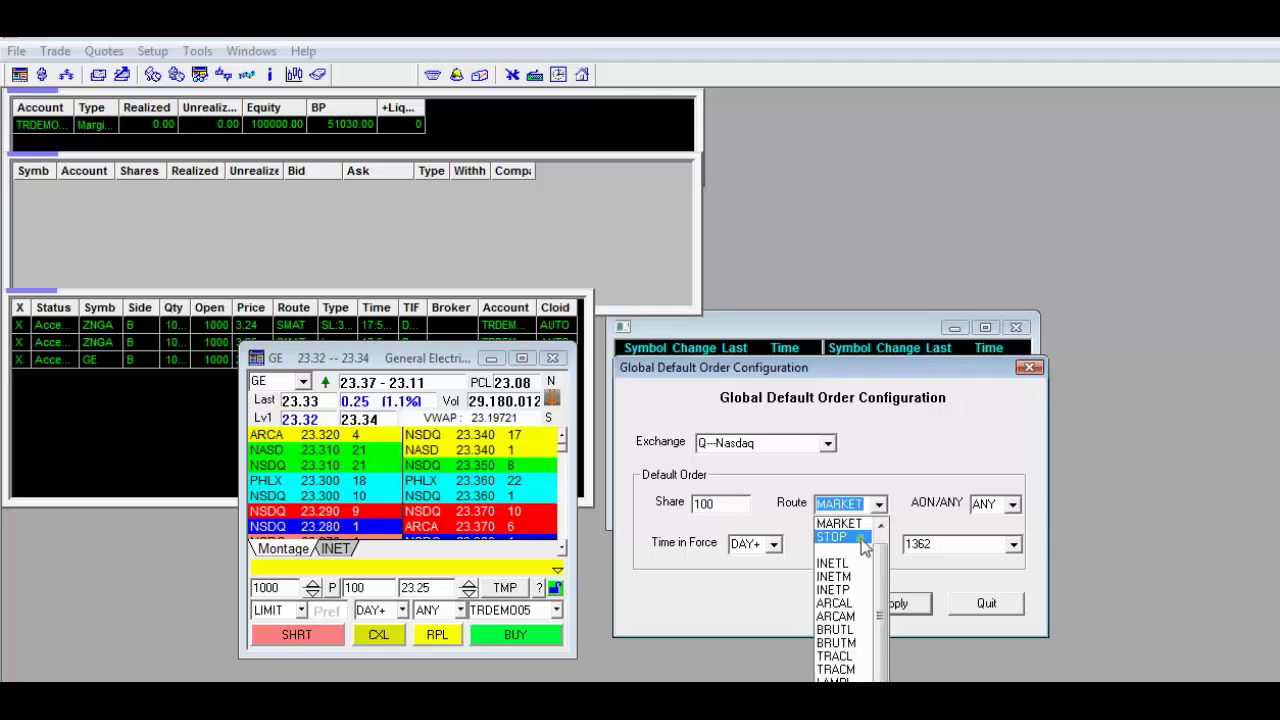
{"action": "left_click", "coordinate": [880, 526]}
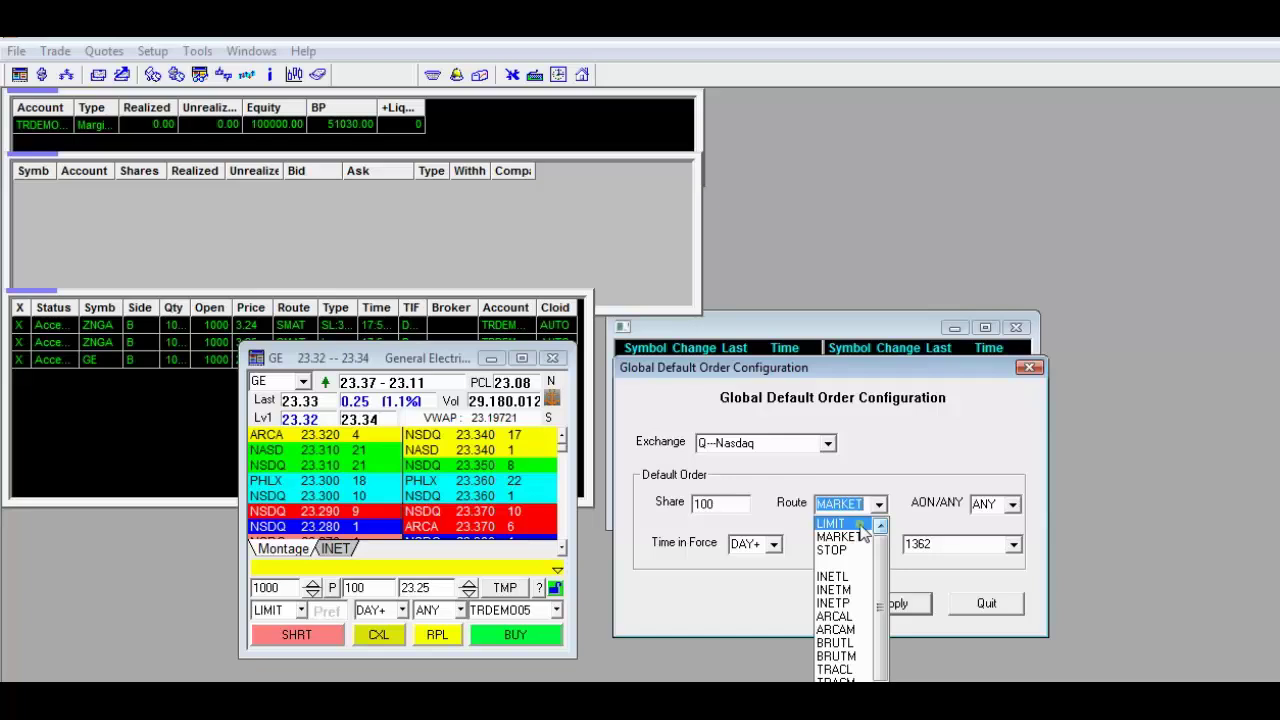
{"action": "left_click", "coordinate": [861, 524]}
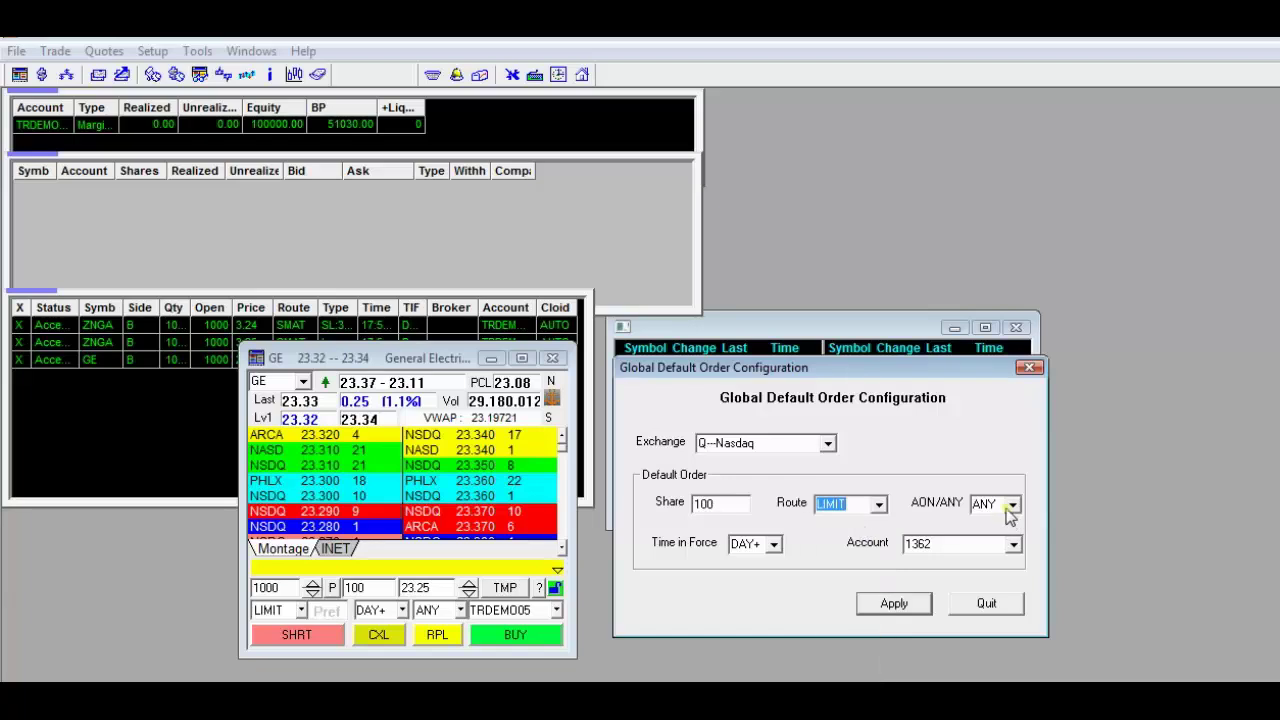
{"action": "left_click", "coordinate": [1012, 510]}
{"action": "left_click", "coordinate": [1010, 512]}
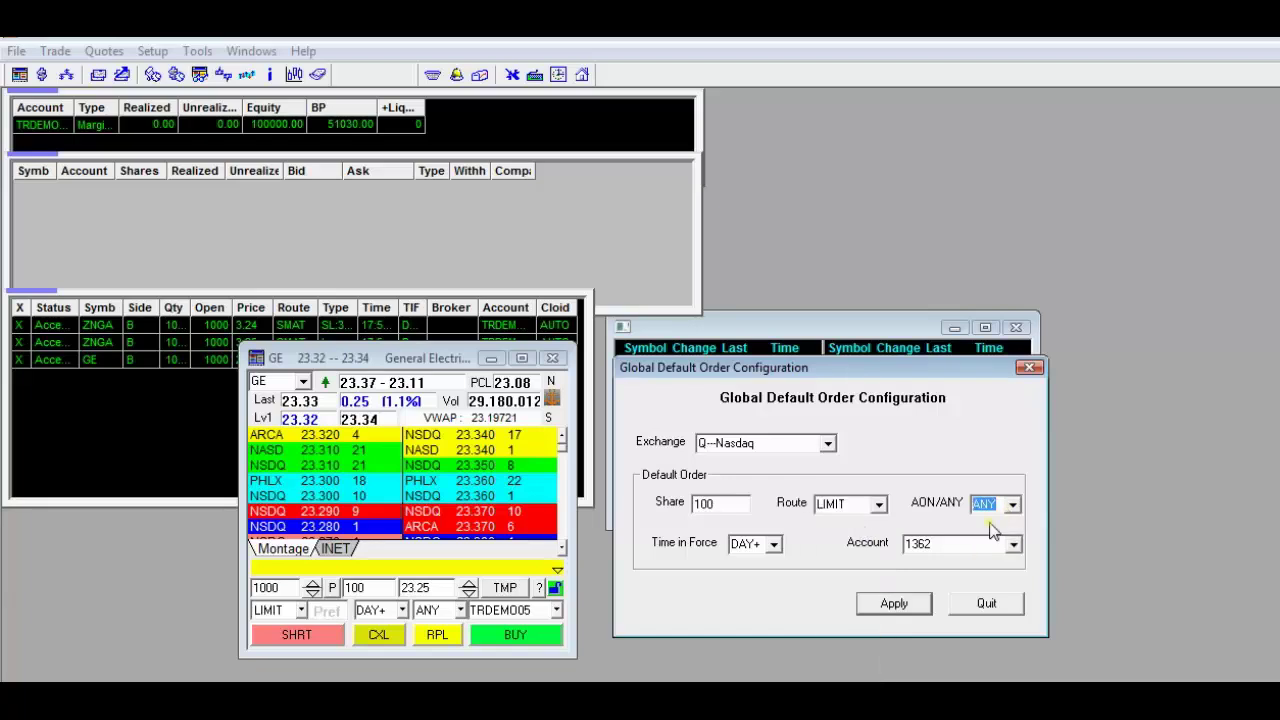
Try GTC and 1Min as the time in force of the Nasdaq default order
{"action": "left_click", "coordinate": [775, 545]}
{"action": "left_click", "coordinate": [775, 545]}
{"action": "left_click", "coordinate": [775, 545]}
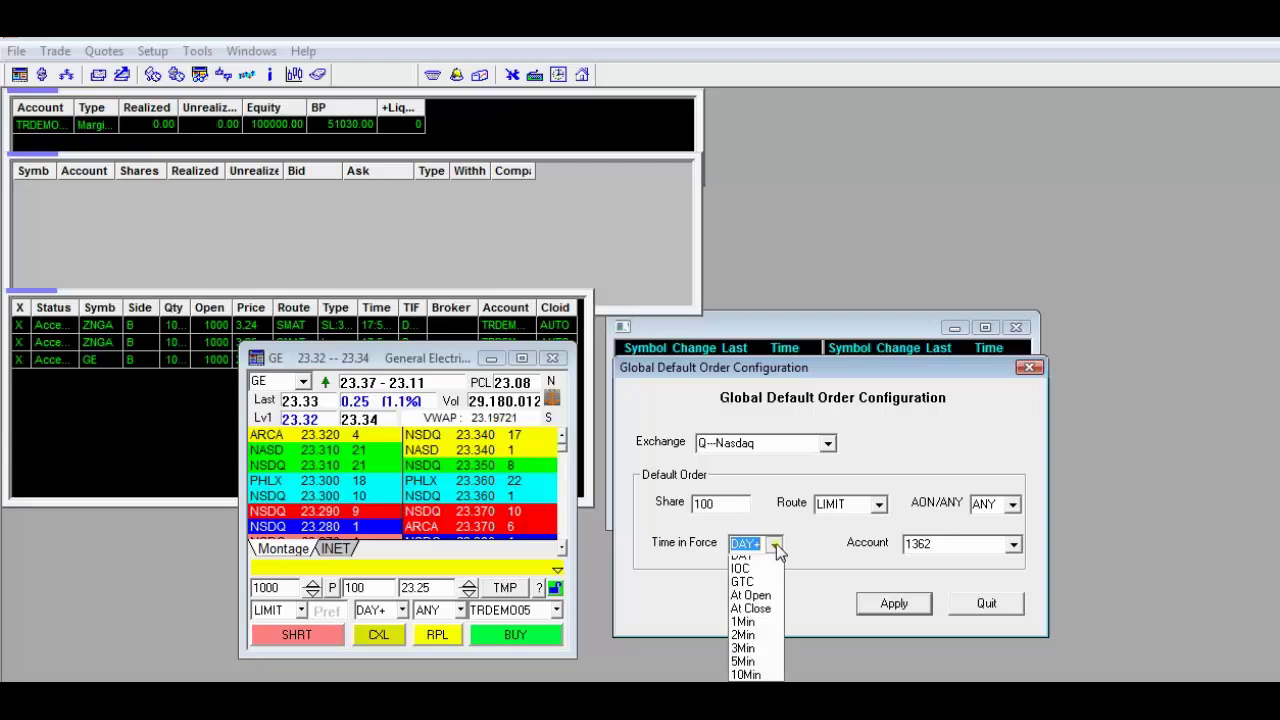
{"action": "left_click", "coordinate": [774, 603]}
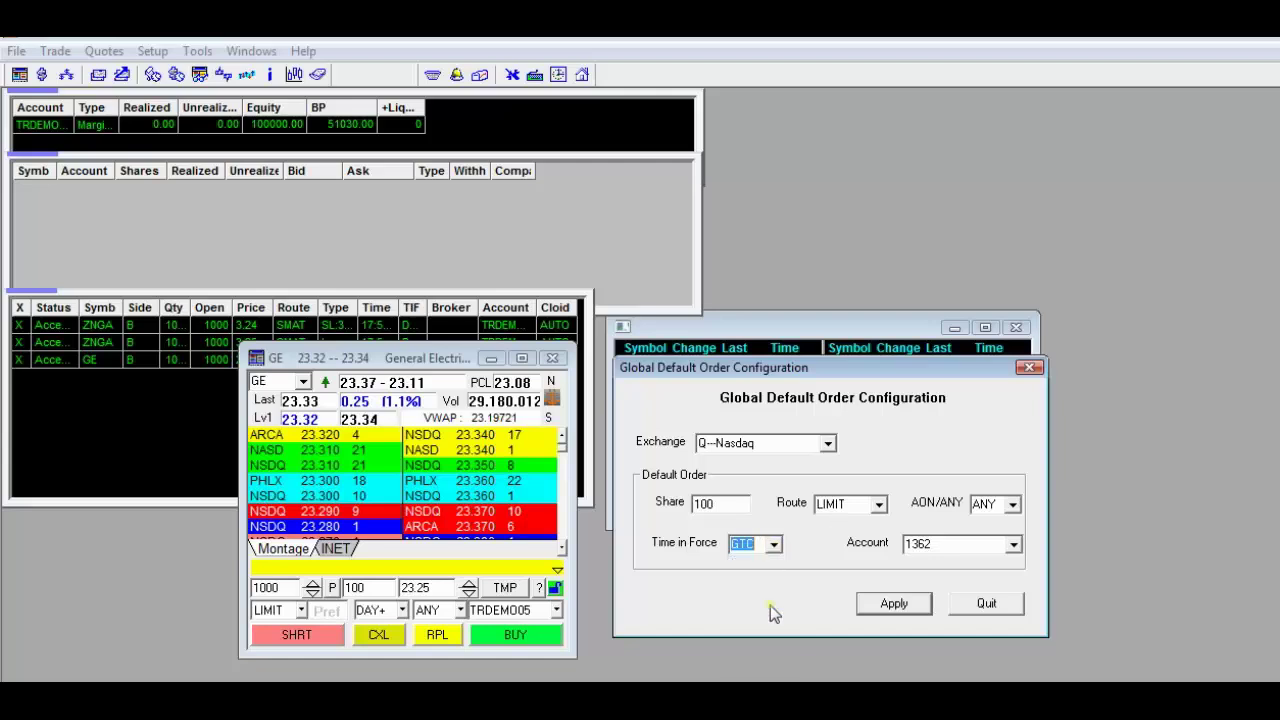
{"action": "left_click", "coordinate": [774, 544]}
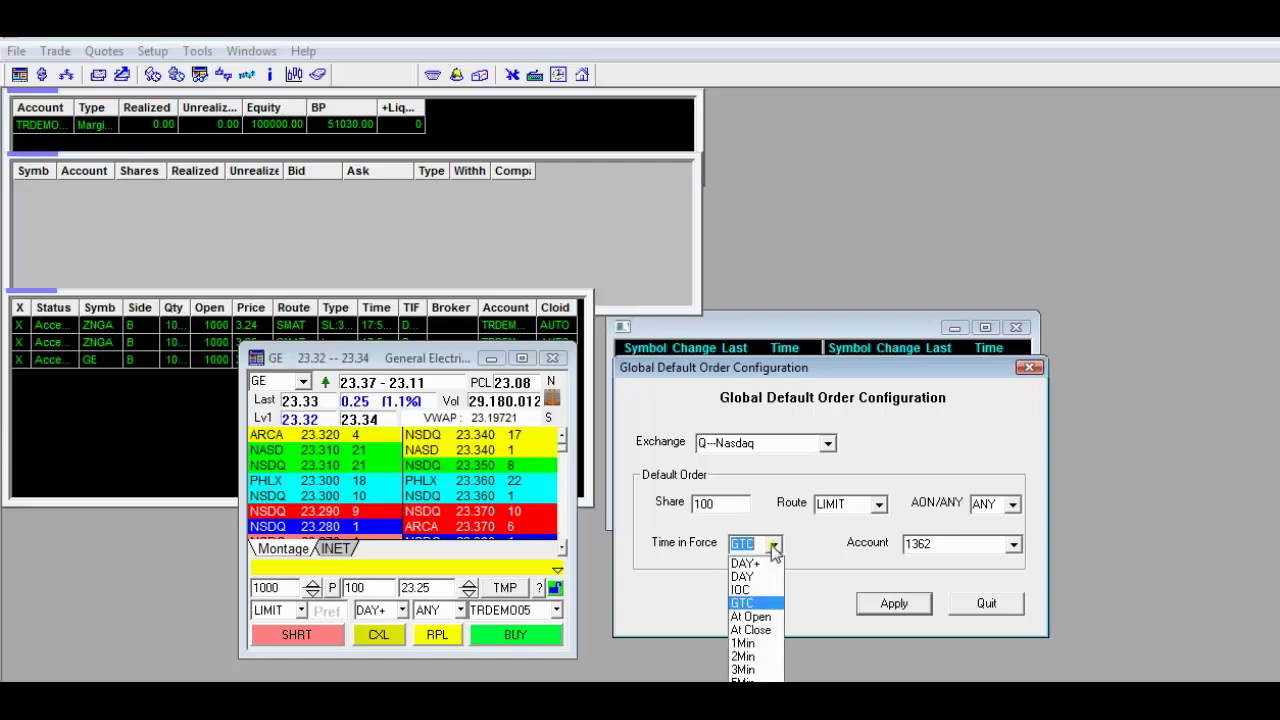
{"action": "left_click", "coordinate": [769, 641]}
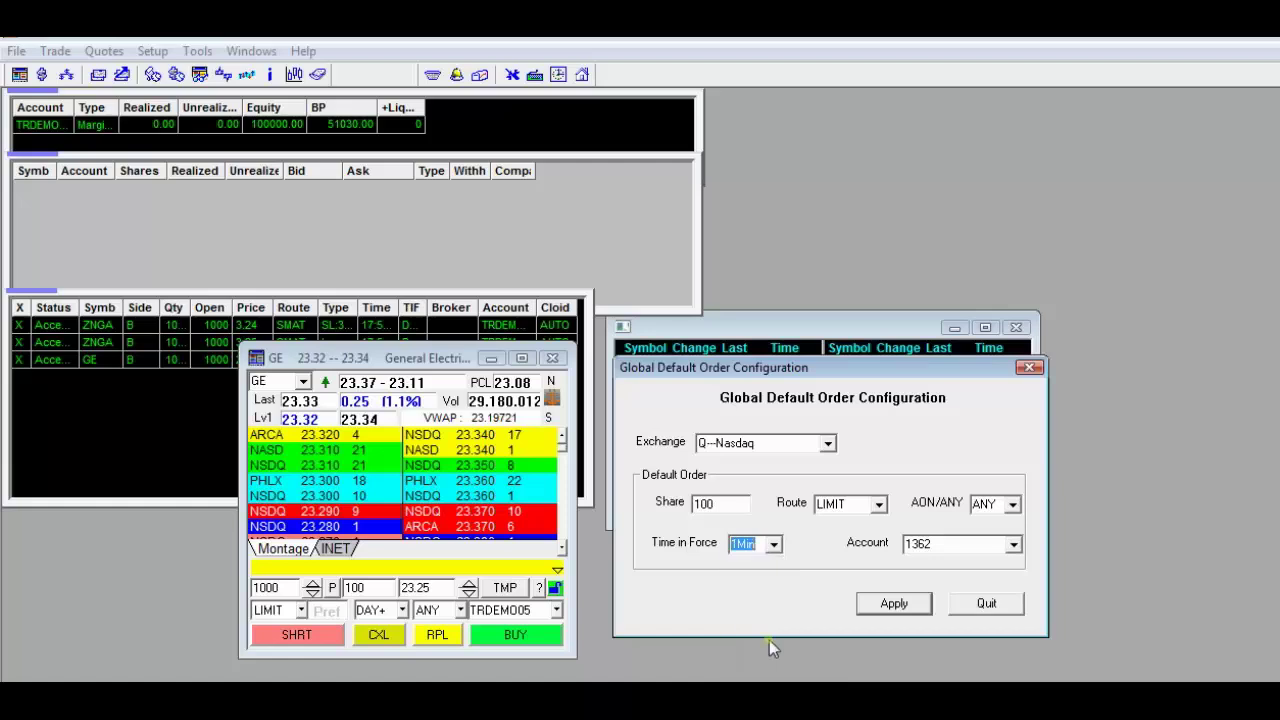
Set the Nasdaq time in force to DAY+ and apply the default order
{"action": "left_click", "coordinate": [773, 547]}
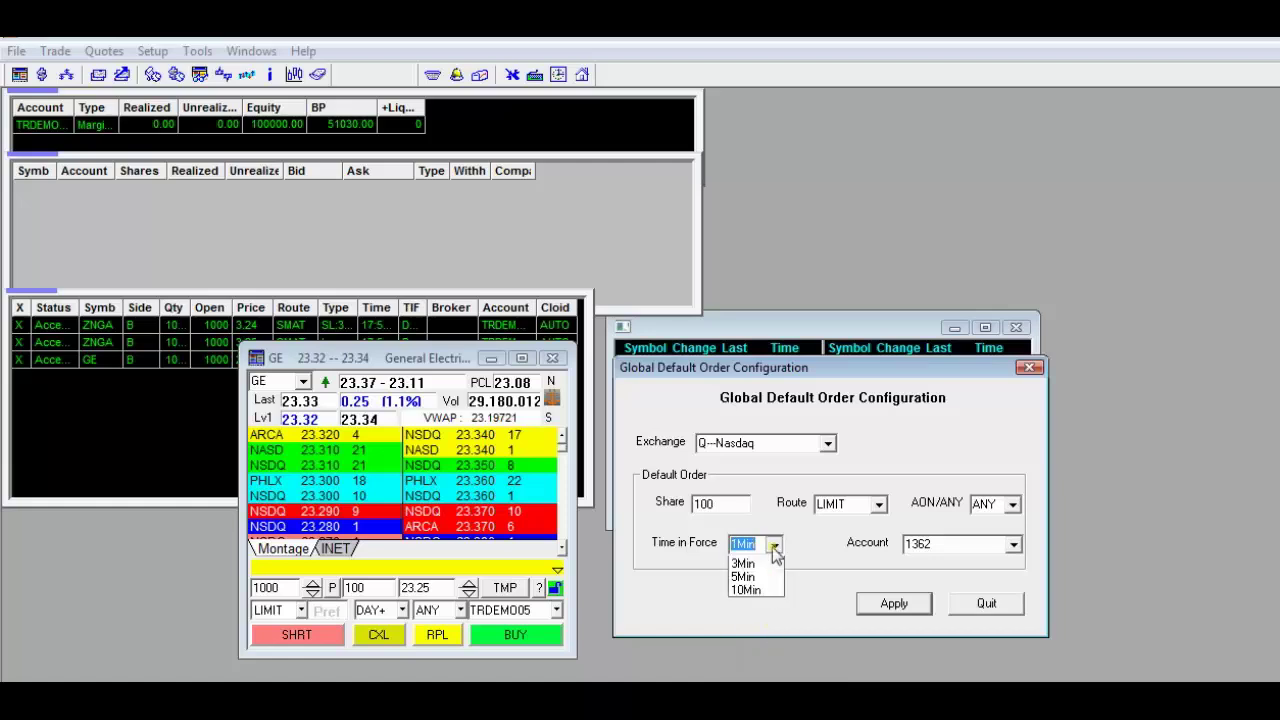
{"action": "left_click", "coordinate": [779, 561]}
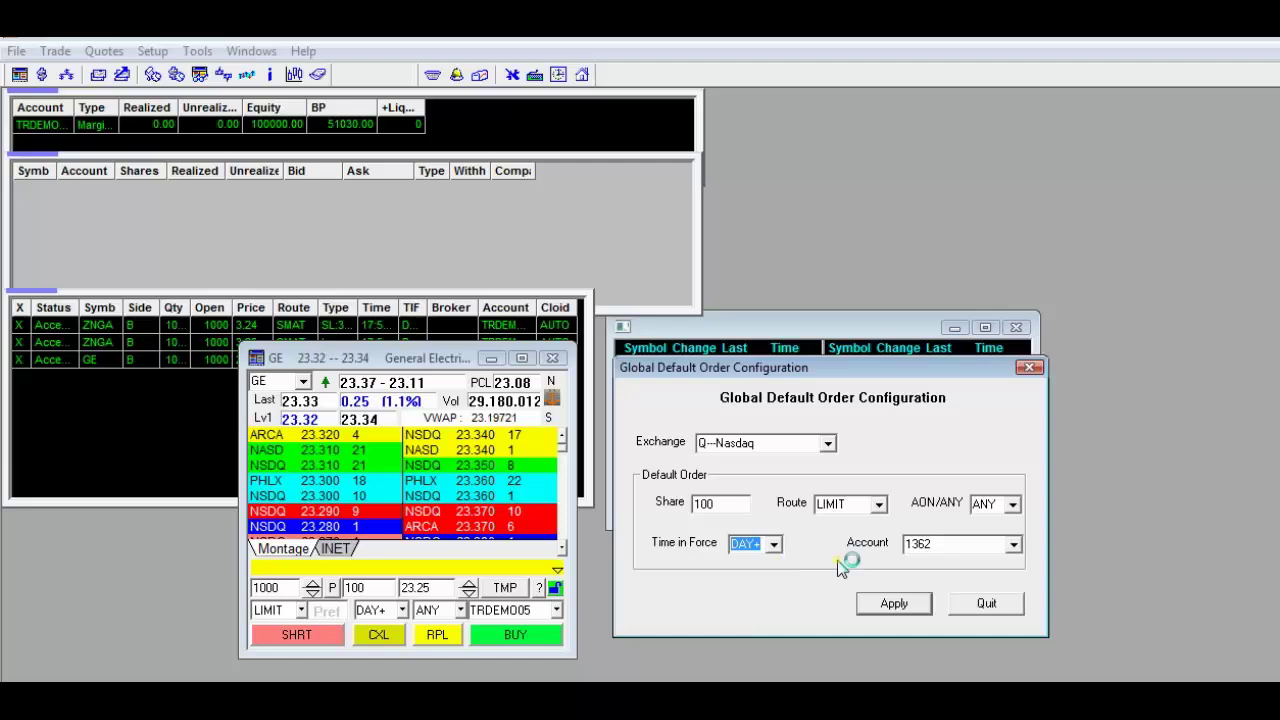
{"action": "left_click", "coordinate": [884, 605]}
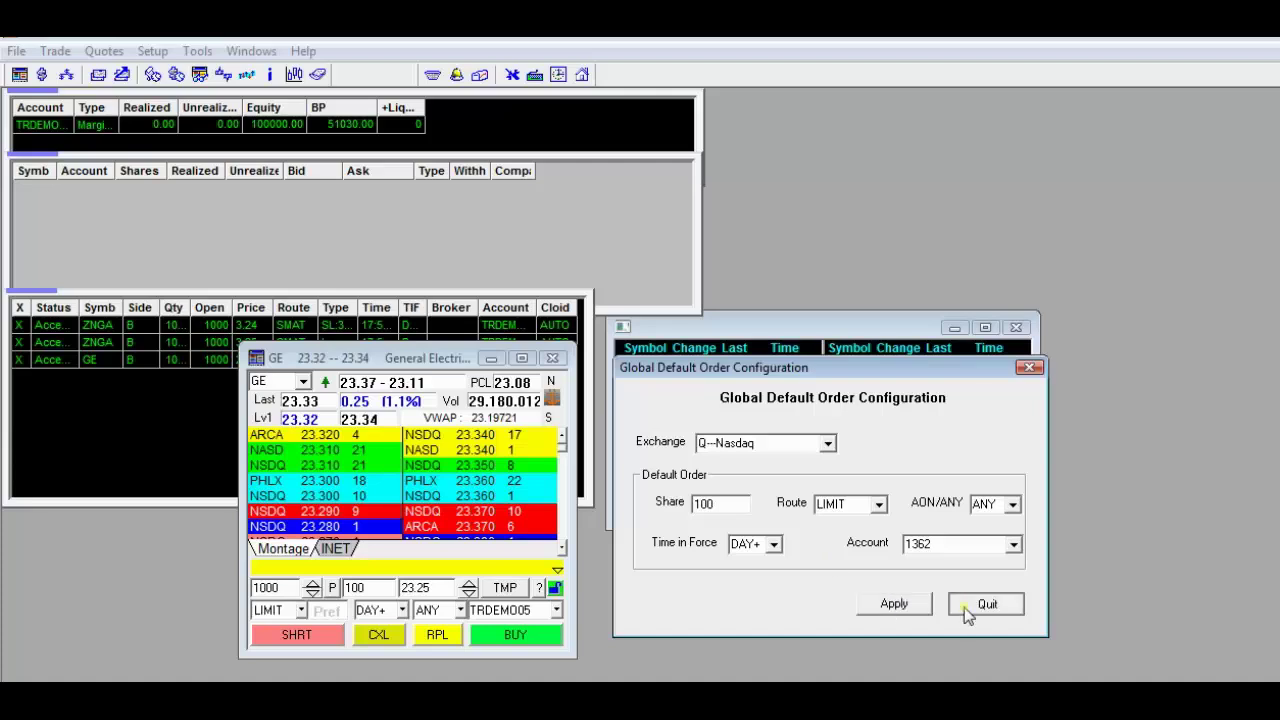
Choose Pink Sheet as the exchange and set its default order to 10000 shares with the LIMIT route
{"action": "left_click", "coordinate": [800, 449]}
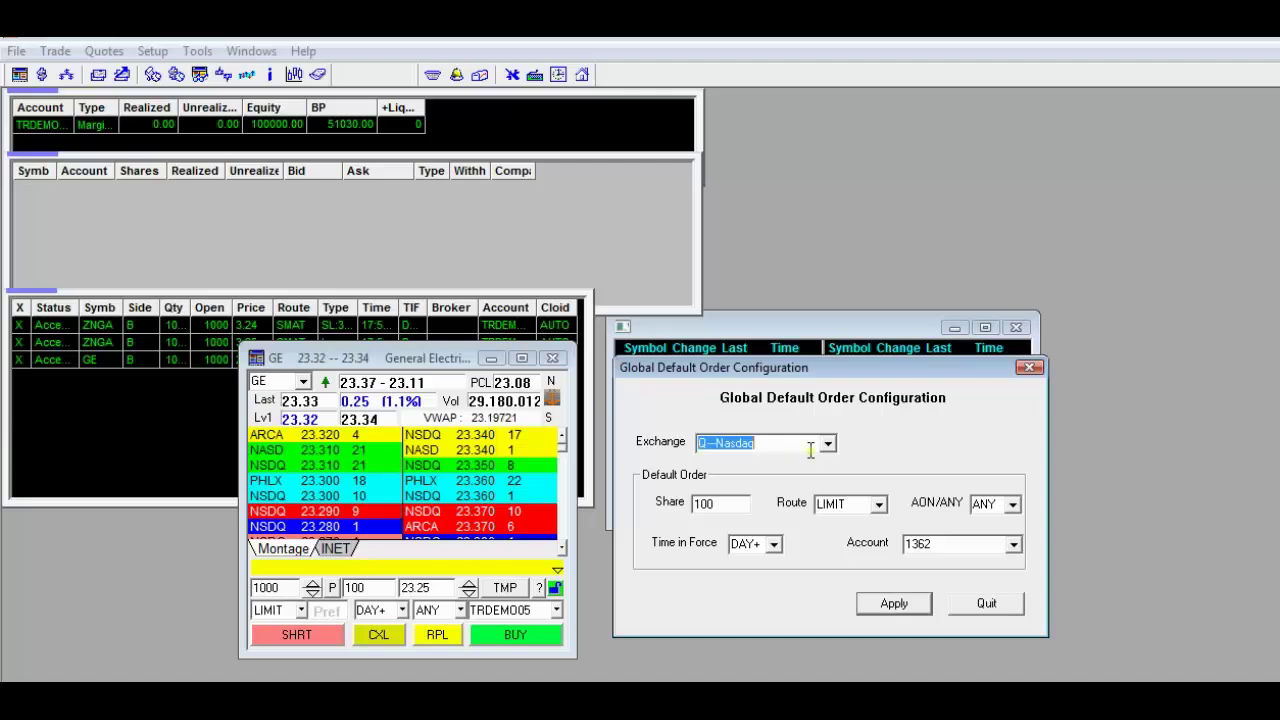
{"action": "left_click", "coordinate": [827, 443]}
{"action": "left_click", "coordinate": [785, 532]}
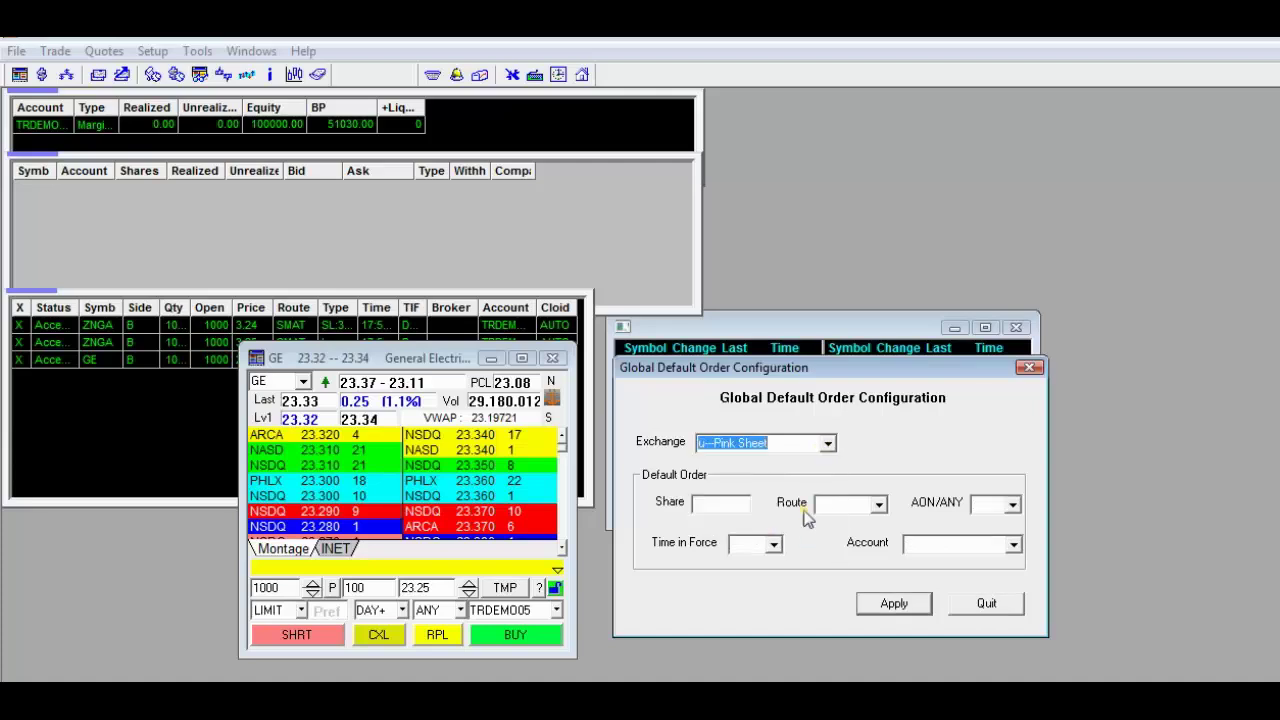
{"action": "left_click", "coordinate": [737, 501]}
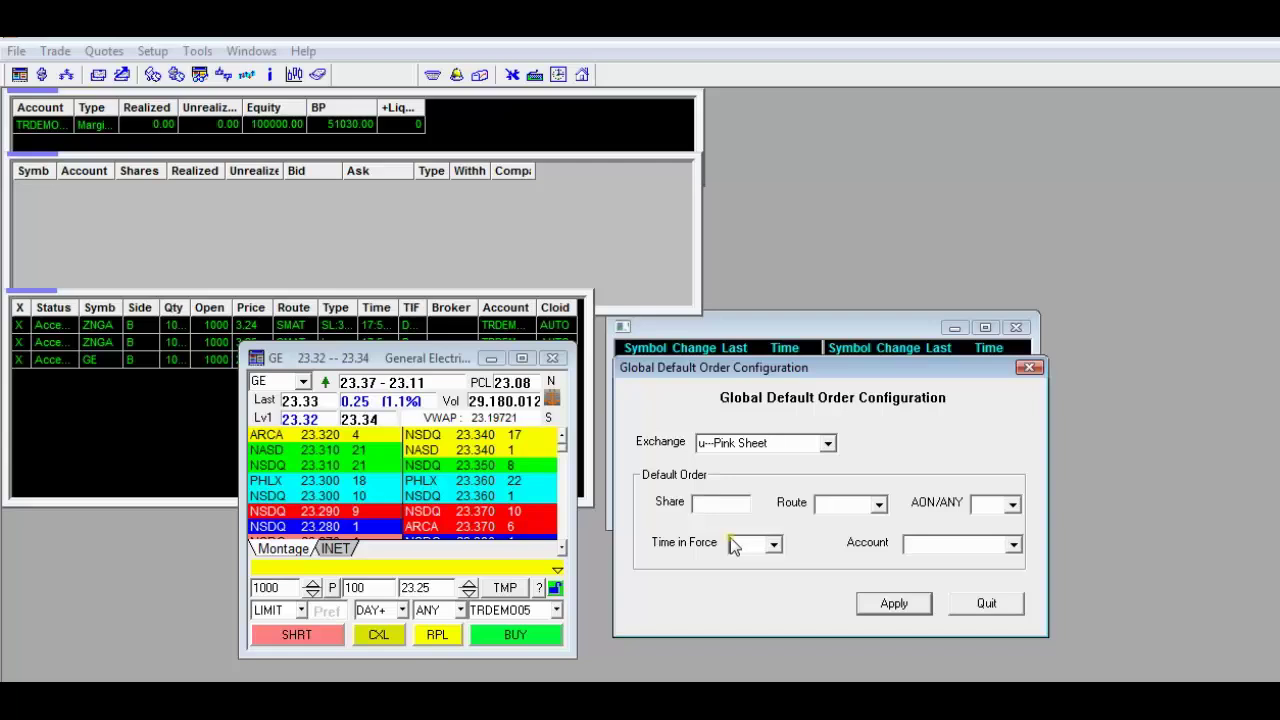
{"action": "type", "text": "10000"}
{"action": "left_click", "coordinate": [878, 504]}
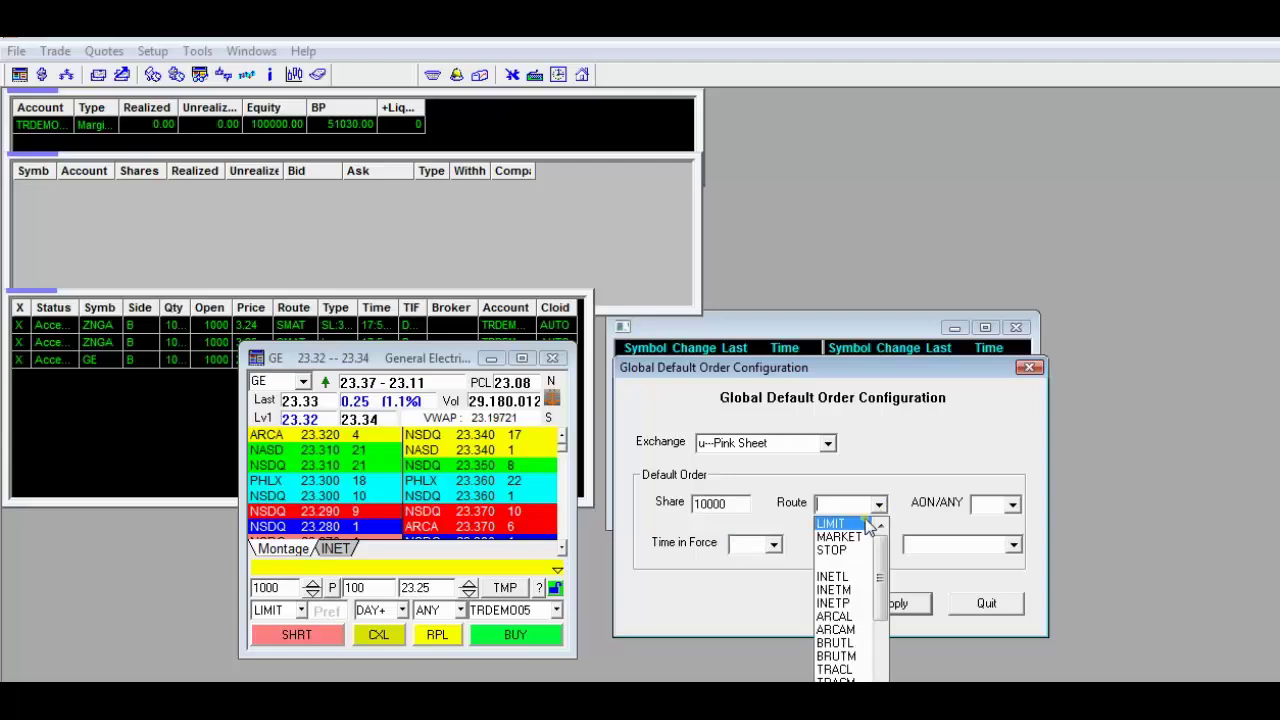
{"action": "left_click", "coordinate": [866, 523]}
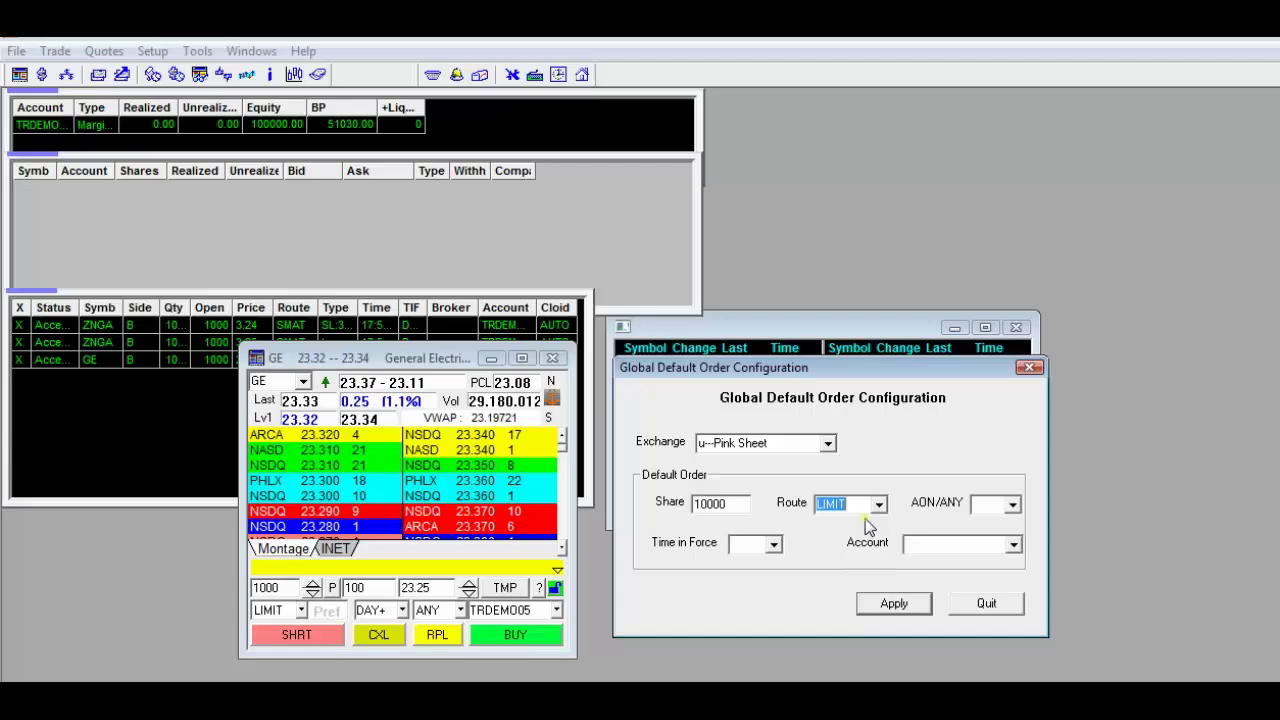
Set the Pink Sheet default to AON, DAY+ and the demo account, apply it, and close the configuration
{"action": "left_click", "coordinate": [1012, 505]}
{"action": "left_click", "coordinate": [984, 537]}
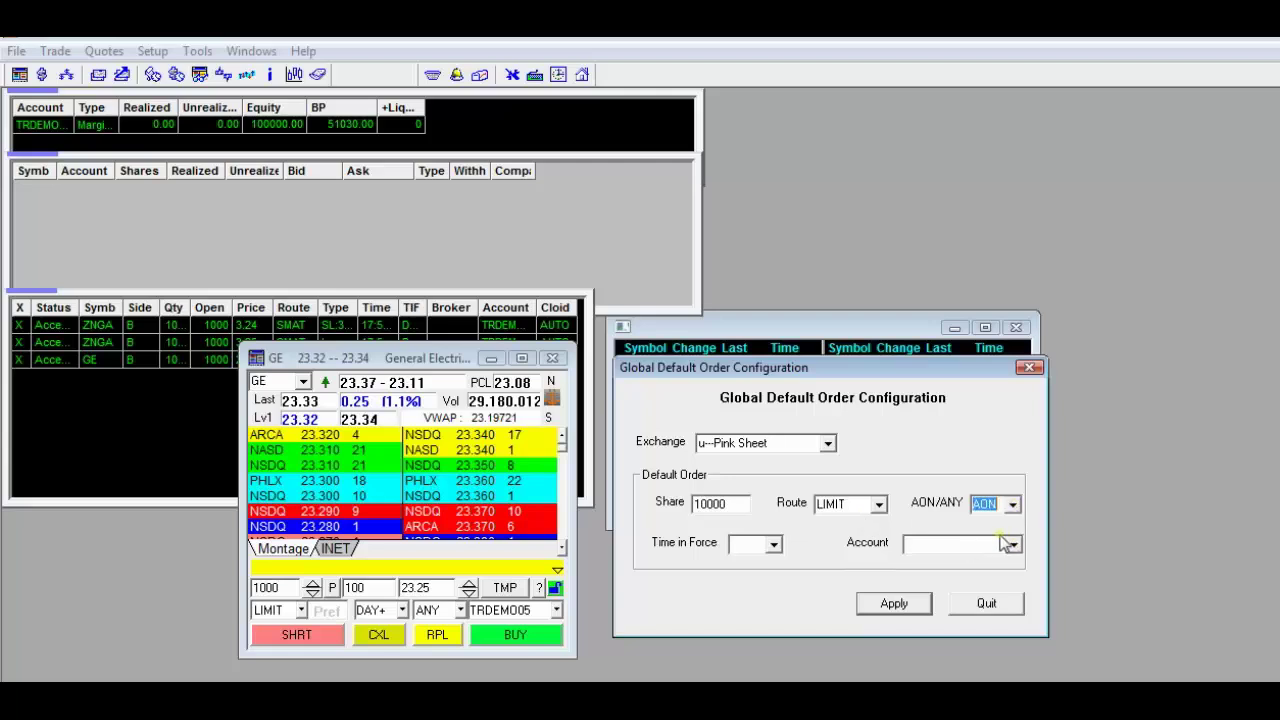
{"action": "left_click", "coordinate": [773, 545]}
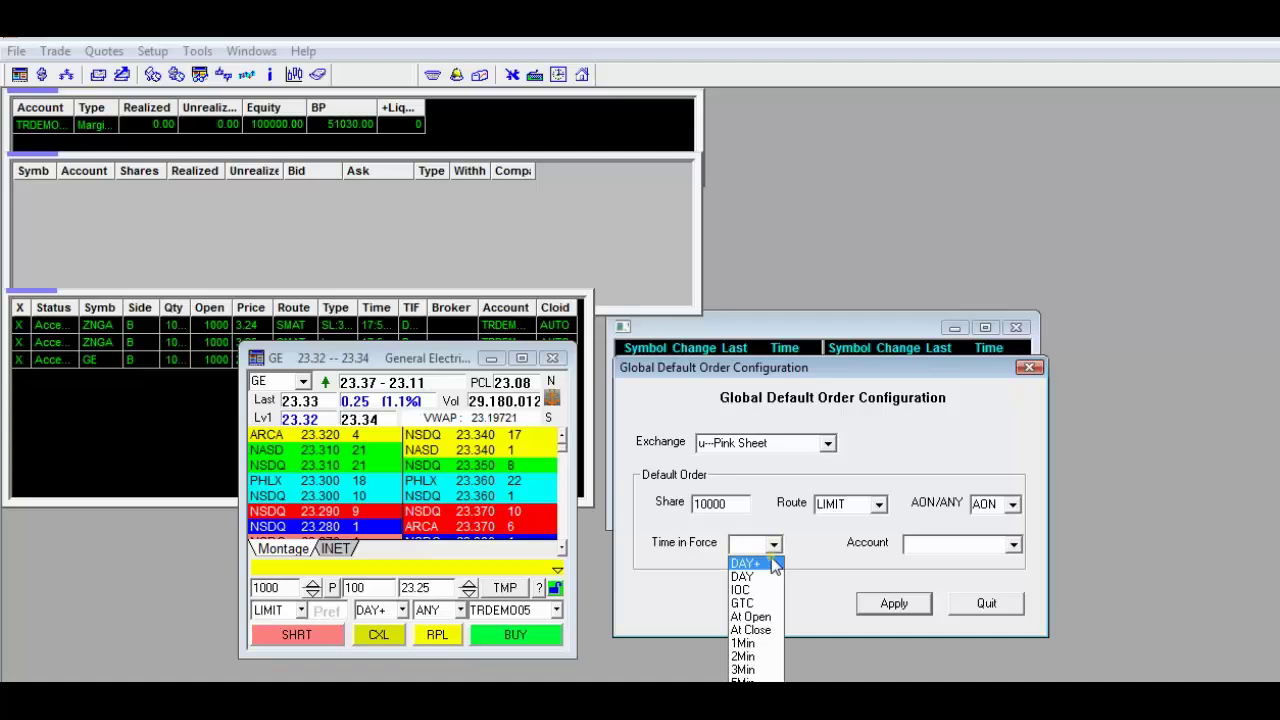
{"action": "left_click", "coordinate": [774, 562]}
{"action": "left_click", "coordinate": [1013, 544]}
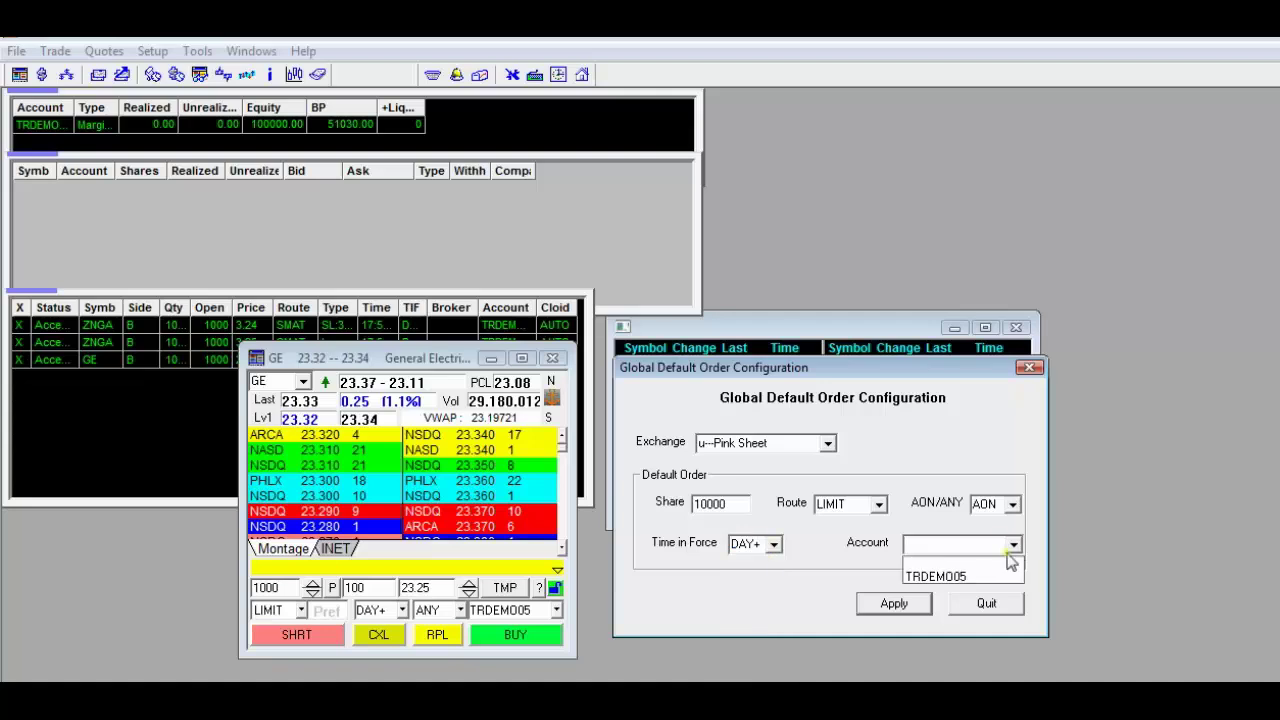
{"action": "left_click", "coordinate": [993, 570]}
{"action": "left_click", "coordinate": [919, 605]}
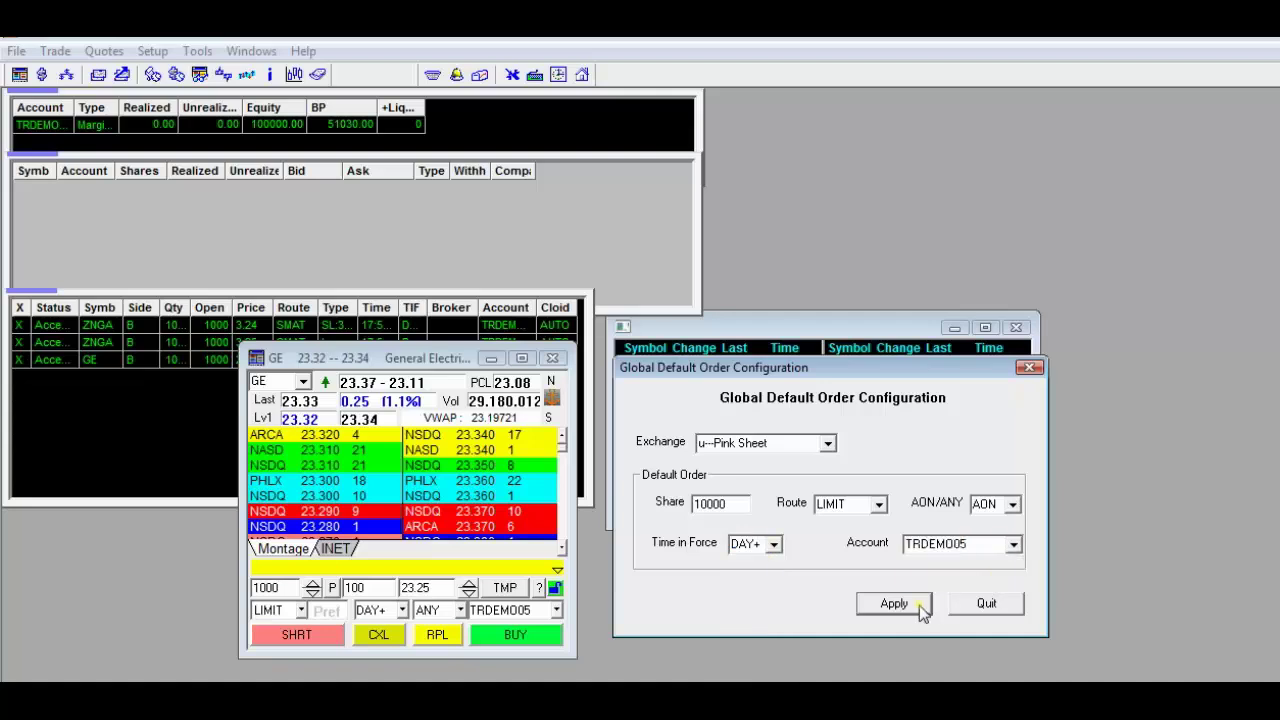
{"action": "left_click", "coordinate": [976, 608]}
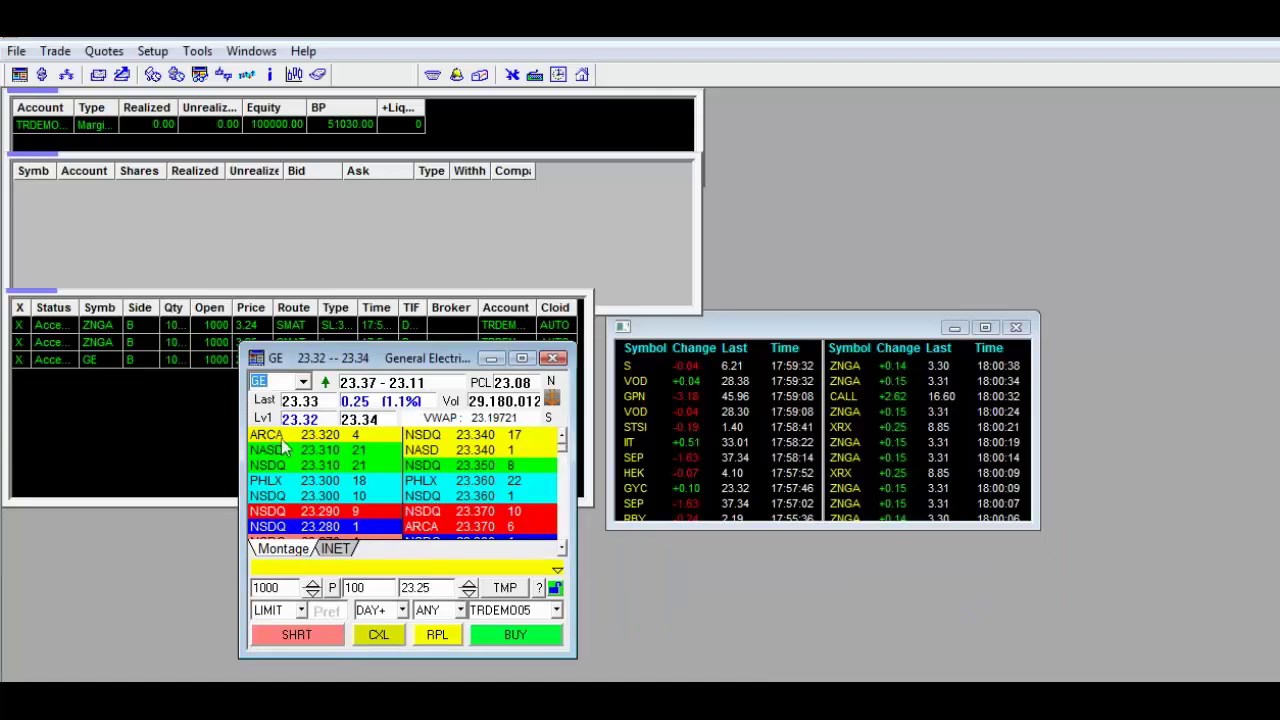
Load ZNGA and GE in turn in the Montage window to check their default order values
{"action": "left_click", "coordinate": [302, 382]}
{"action": "left_click", "coordinate": [296, 400]}
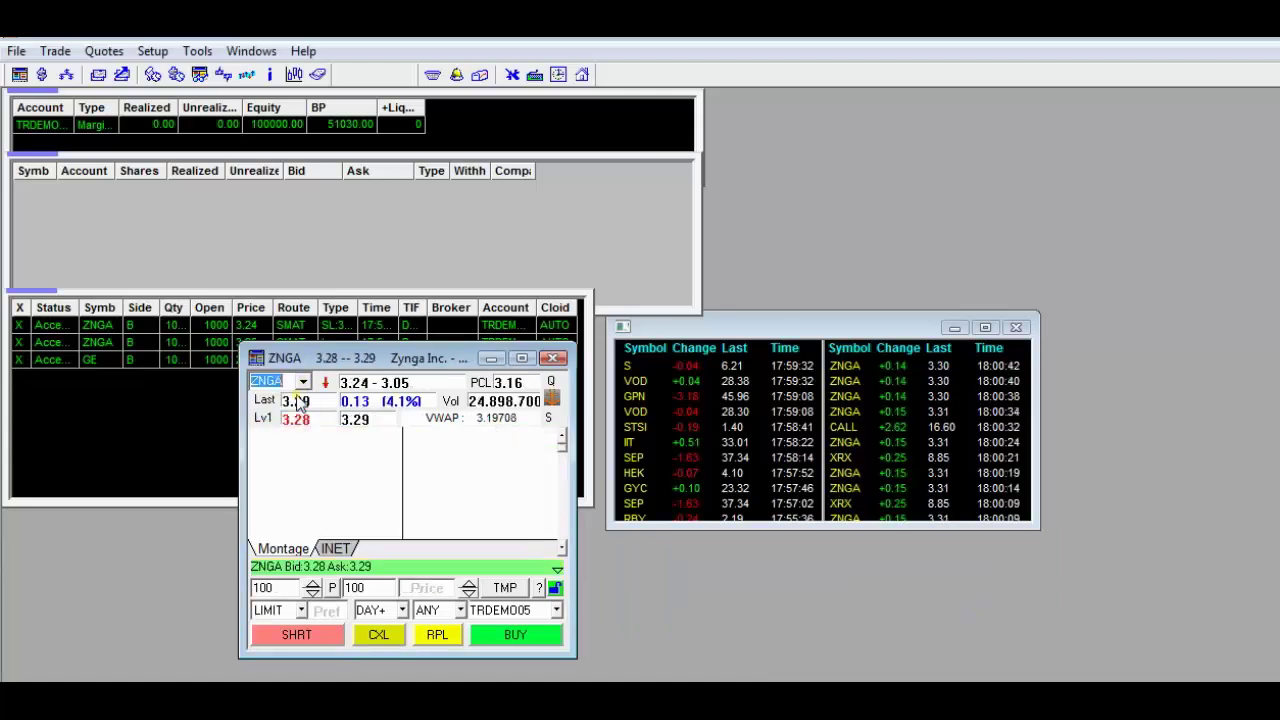
{"action": "left_click", "coordinate": [302, 382]}
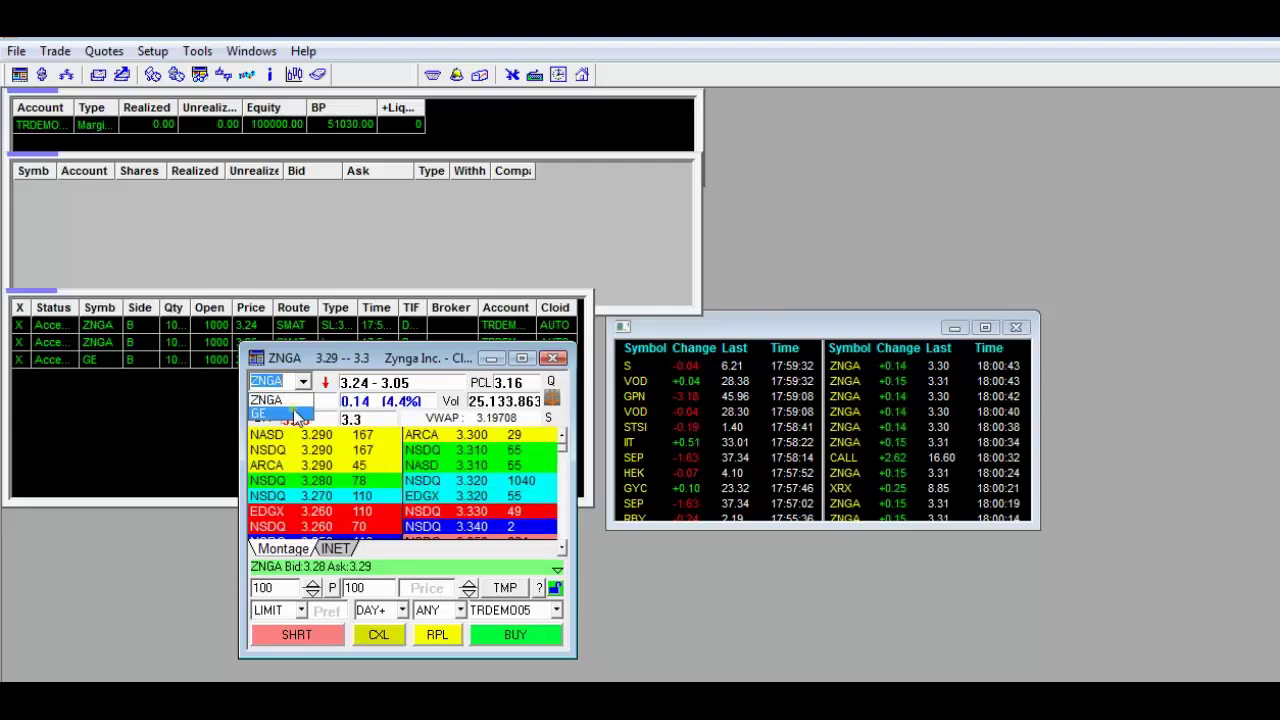
{"action": "left_click", "coordinate": [296, 414]}
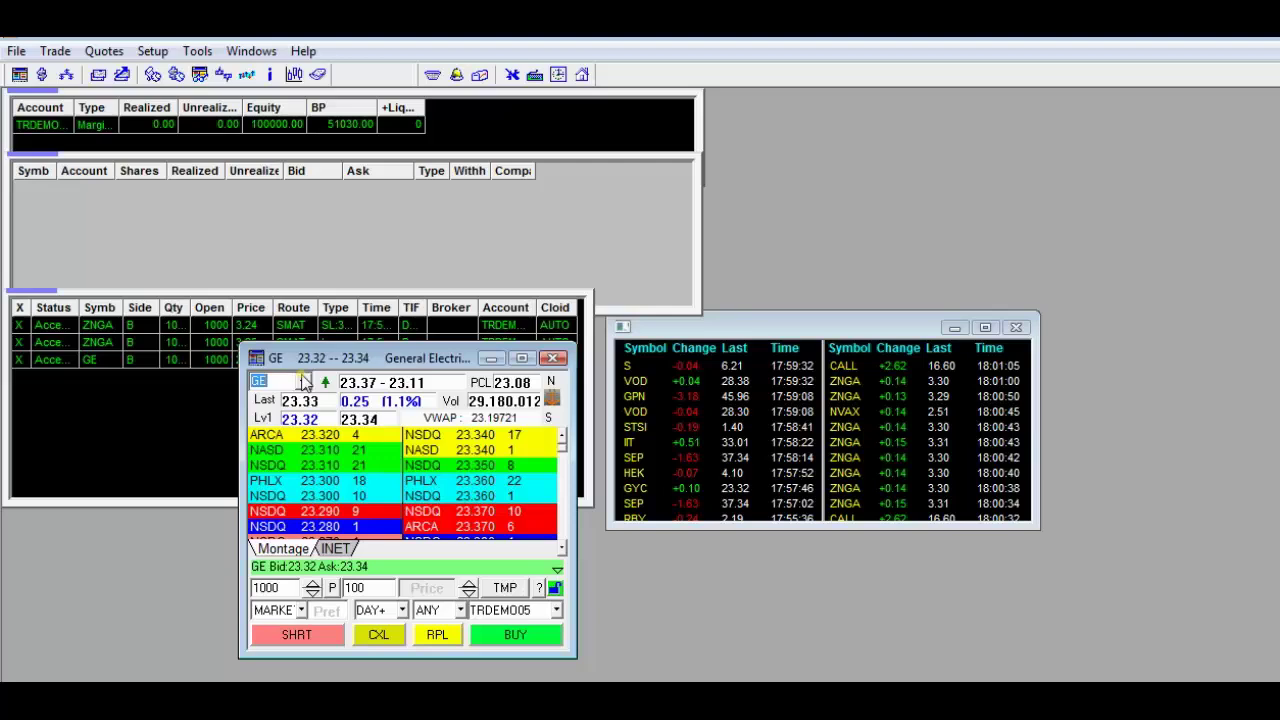
Reopen the order templates and apply a Futures default order of 1 share with the CMEL route
{"action": "left_click", "coordinate": [150, 53]}
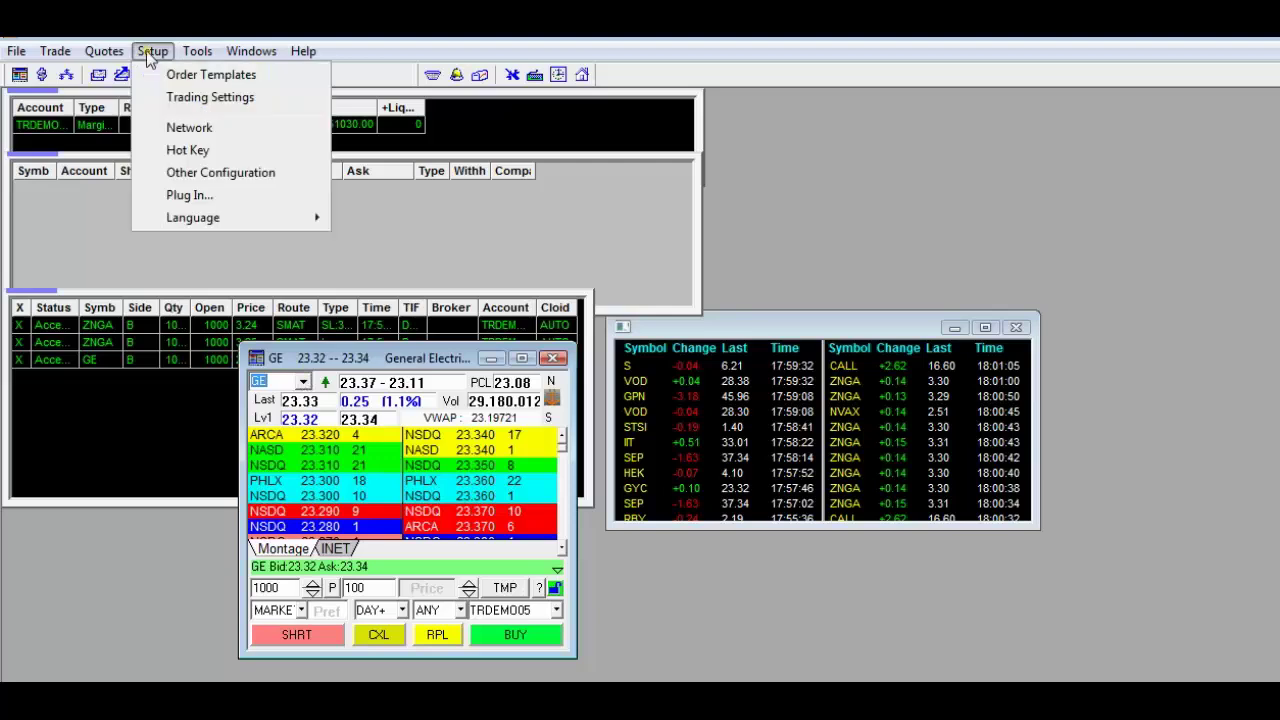
{"action": "left_click", "coordinate": [180, 75]}
{"action": "left_click", "coordinate": [853, 489]}
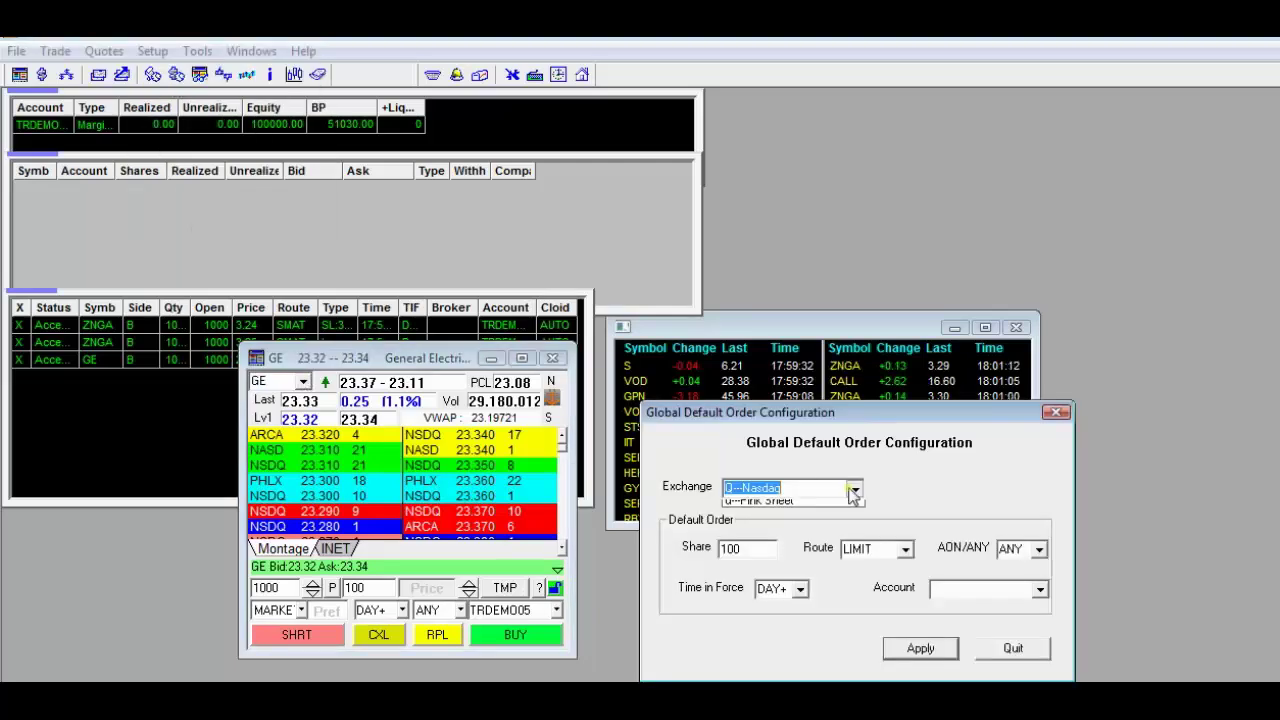
{"action": "left_click", "coordinate": [806, 507]}
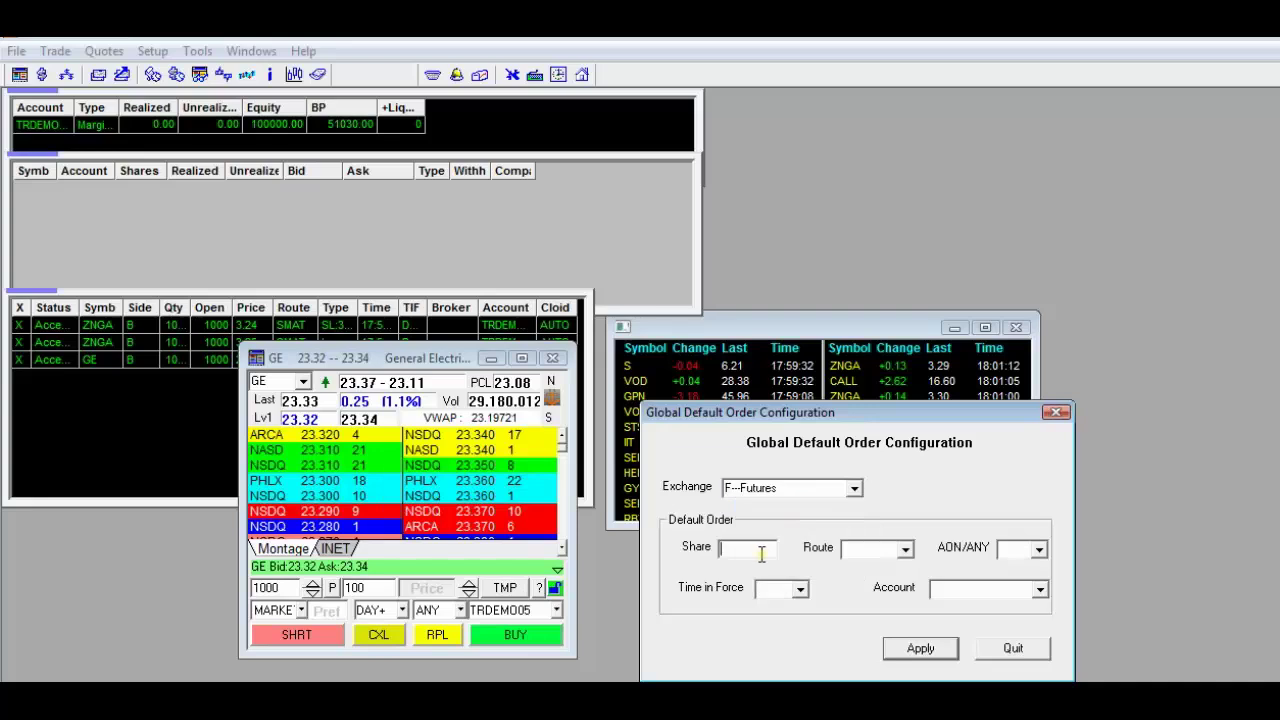
{"action": "left_click", "coordinate": [761, 554]}
{"action": "type", "text": "1"}
{"action": "left_click", "coordinate": [904, 549]}
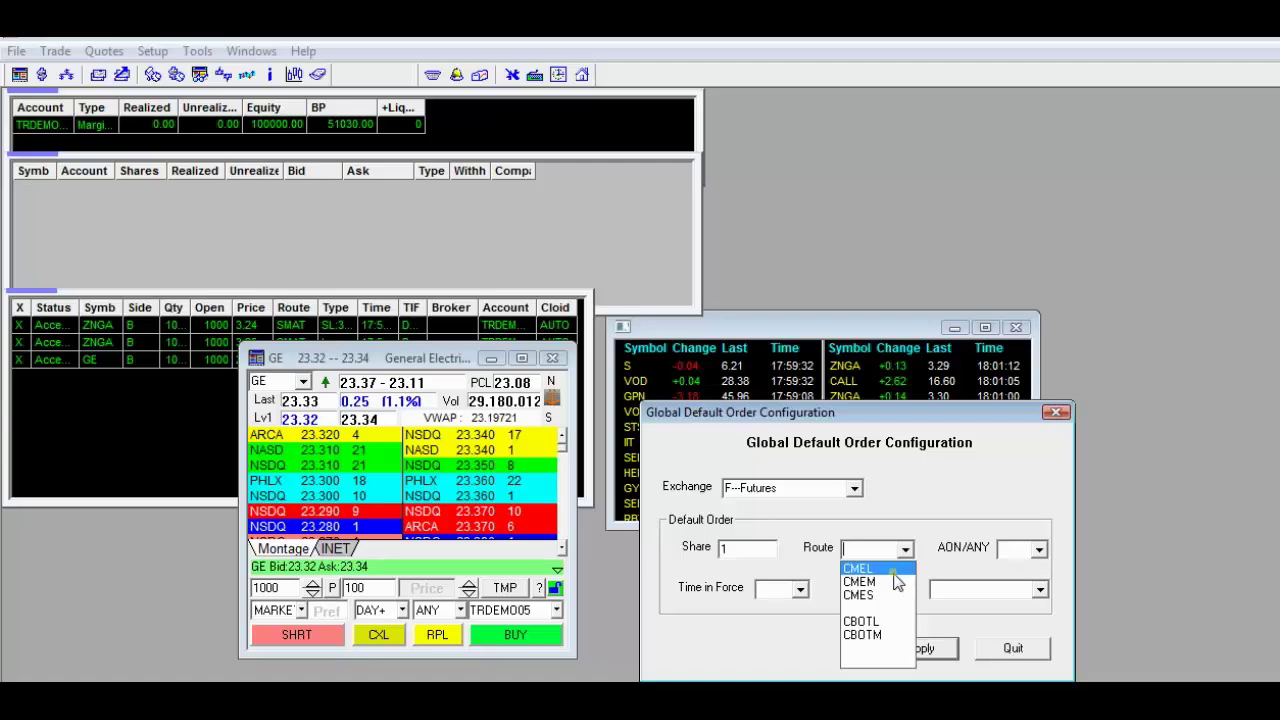
{"action": "left_click", "coordinate": [886, 569]}
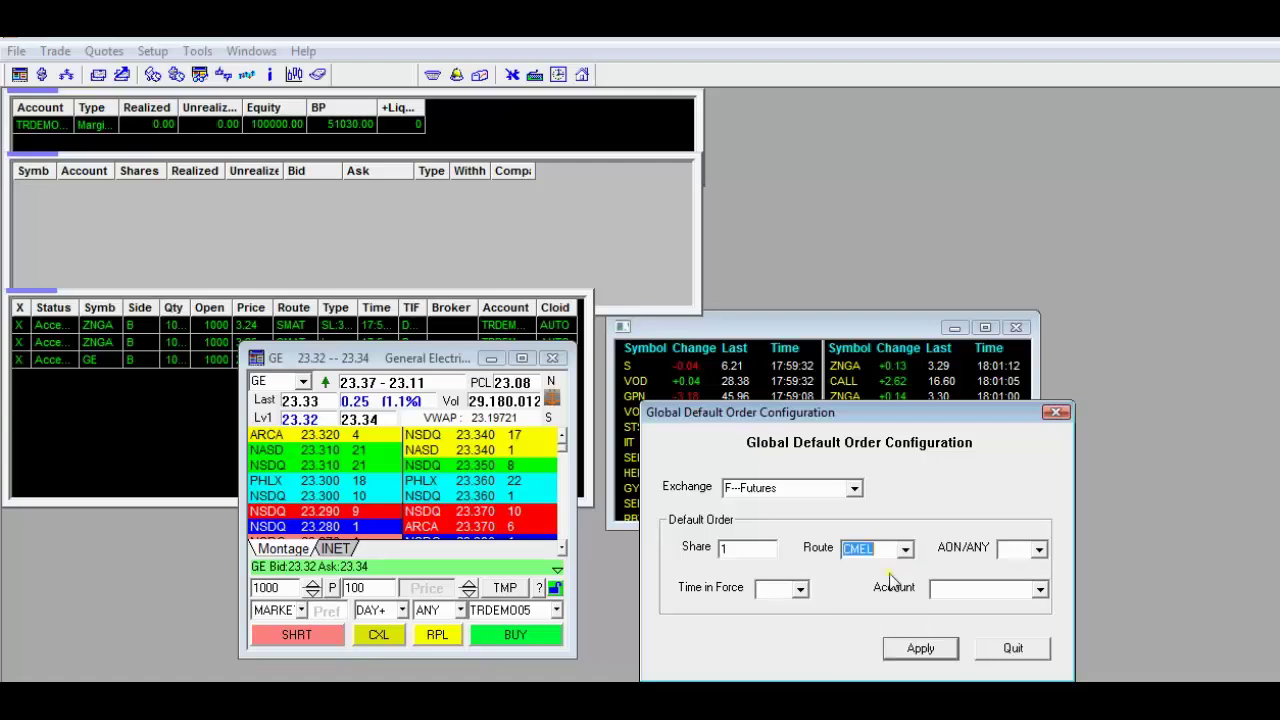
{"action": "left_click", "coordinate": [920, 648]}
Open the Level 2 configuration for the GE Montage window and set the price format to 4 decimal
{"action": "right_click", "coordinate": [398, 469]}
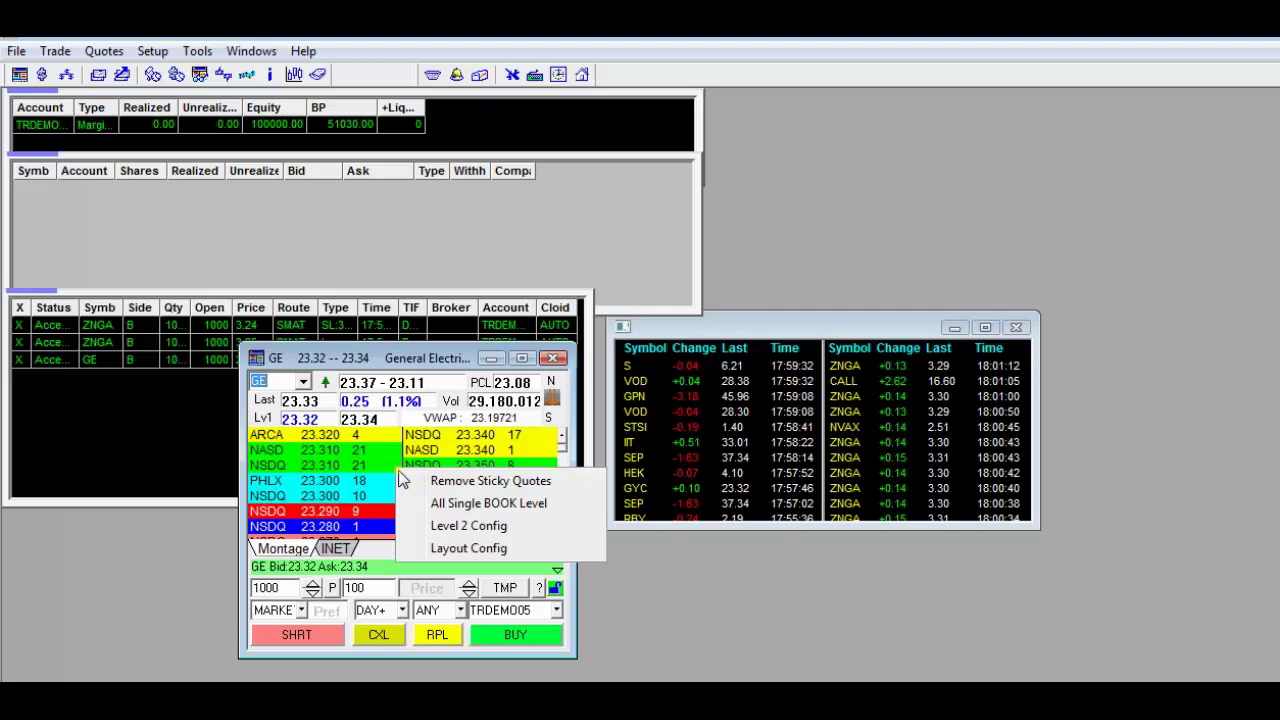
{"action": "left_click", "coordinate": [468, 525]}
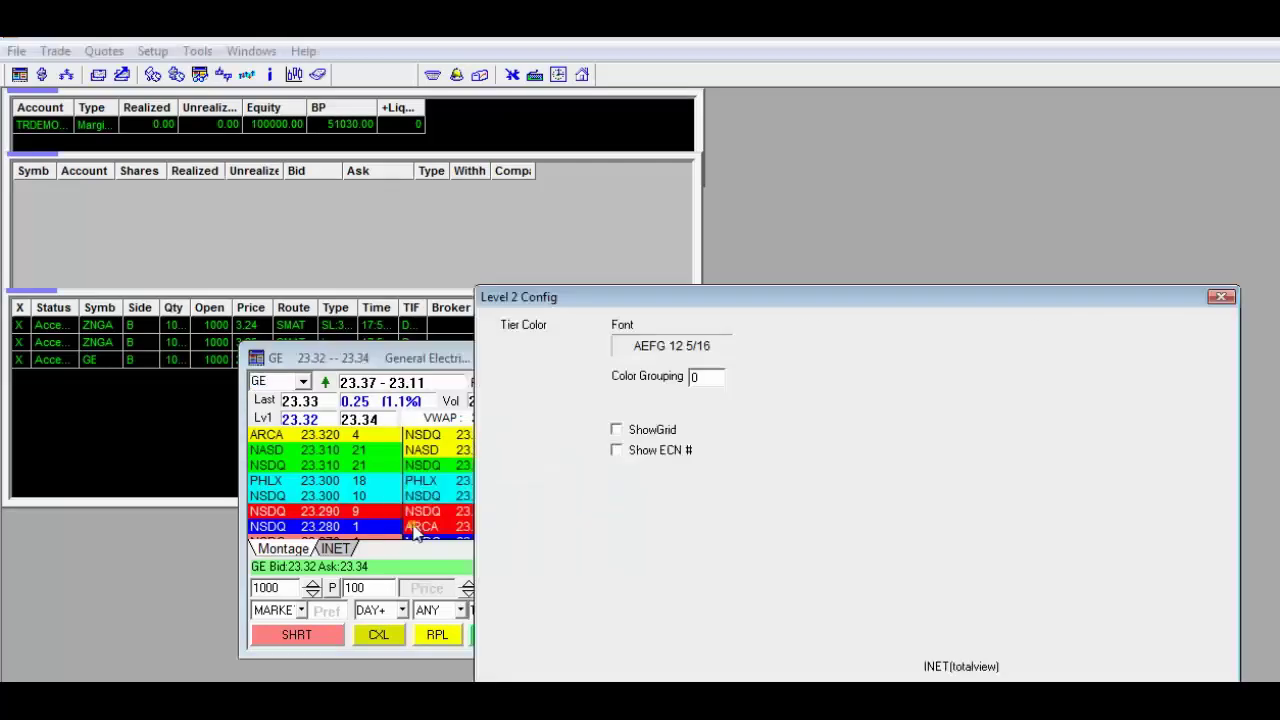
{"action": "left_click_drag", "start_coordinate": [930, 300], "coordinate": [957, 80]}
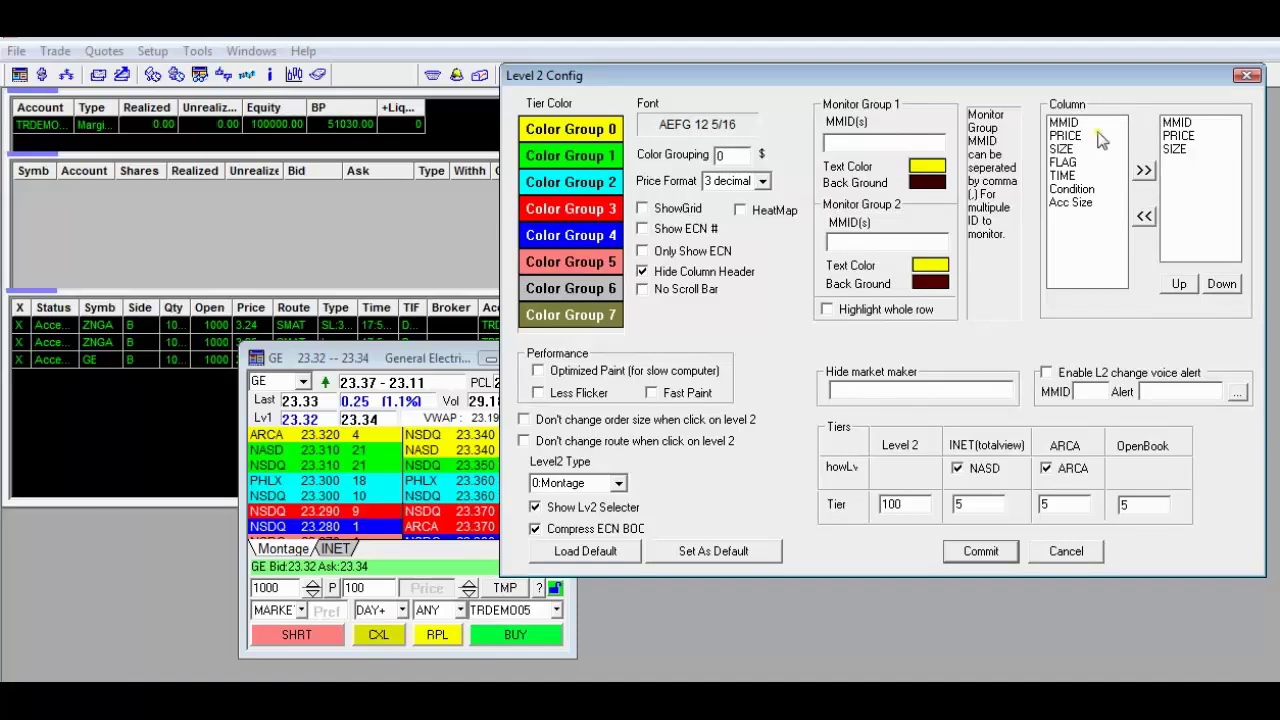
{"action": "left_click", "coordinate": [1086, 162]}
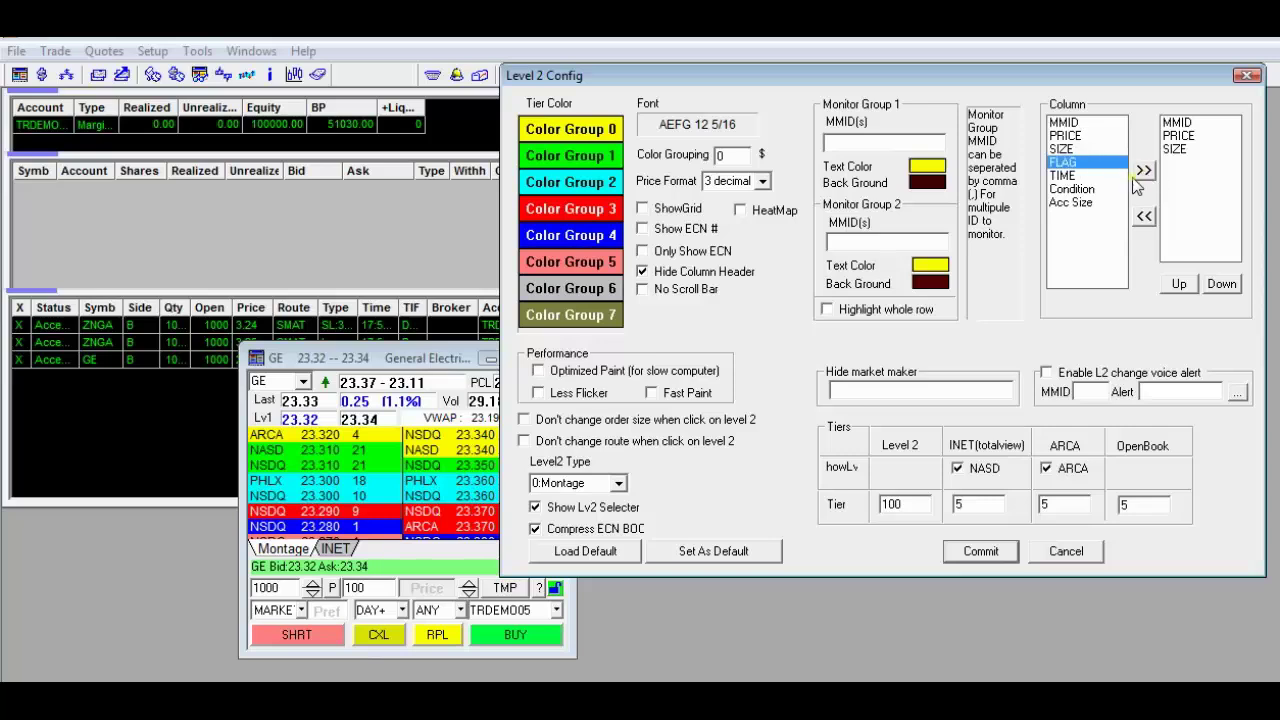
{"action": "left_click", "coordinate": [763, 181]}
{"action": "left_click", "coordinate": [763, 181]}
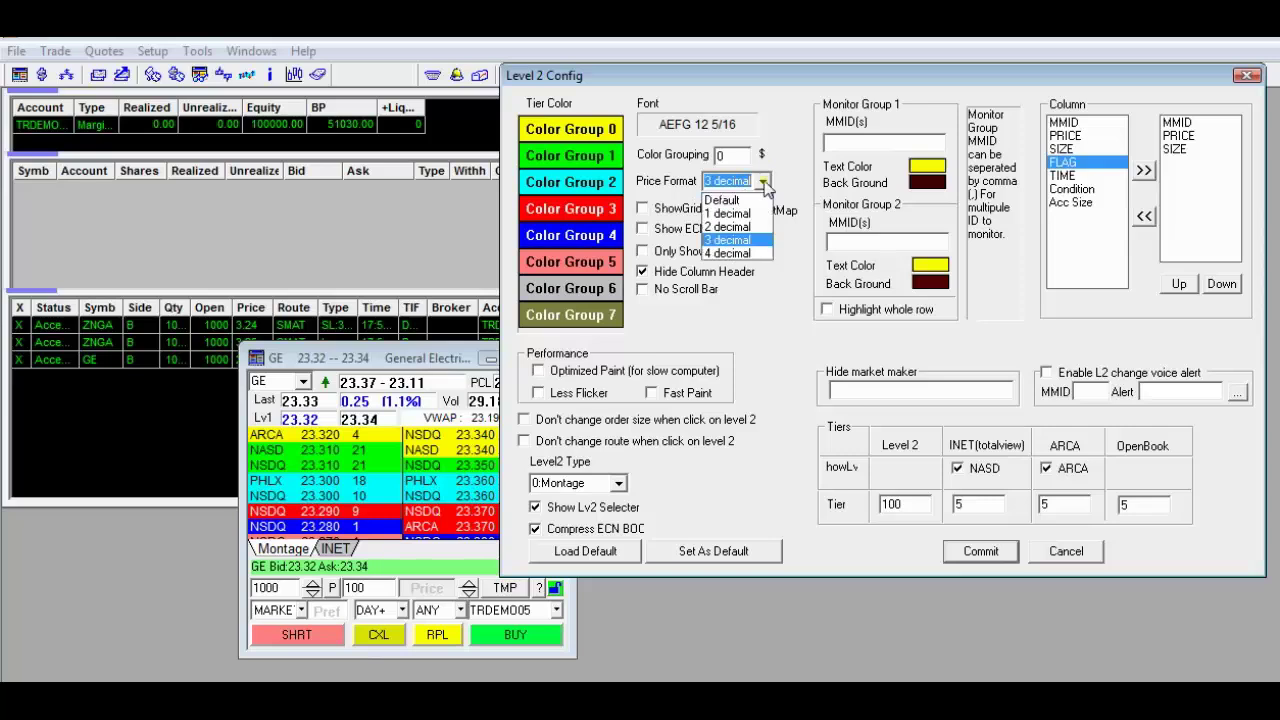
{"action": "left_click", "coordinate": [752, 257]}
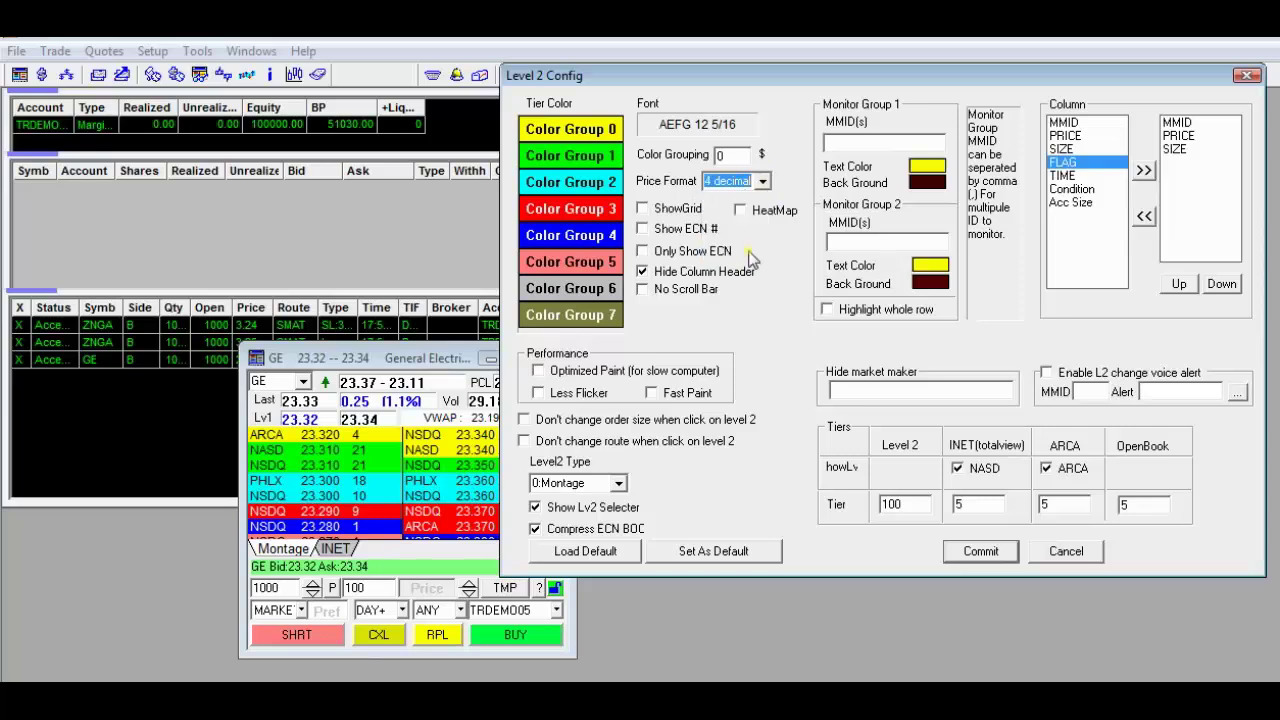
{"action": "left_click", "coordinate": [763, 181]}
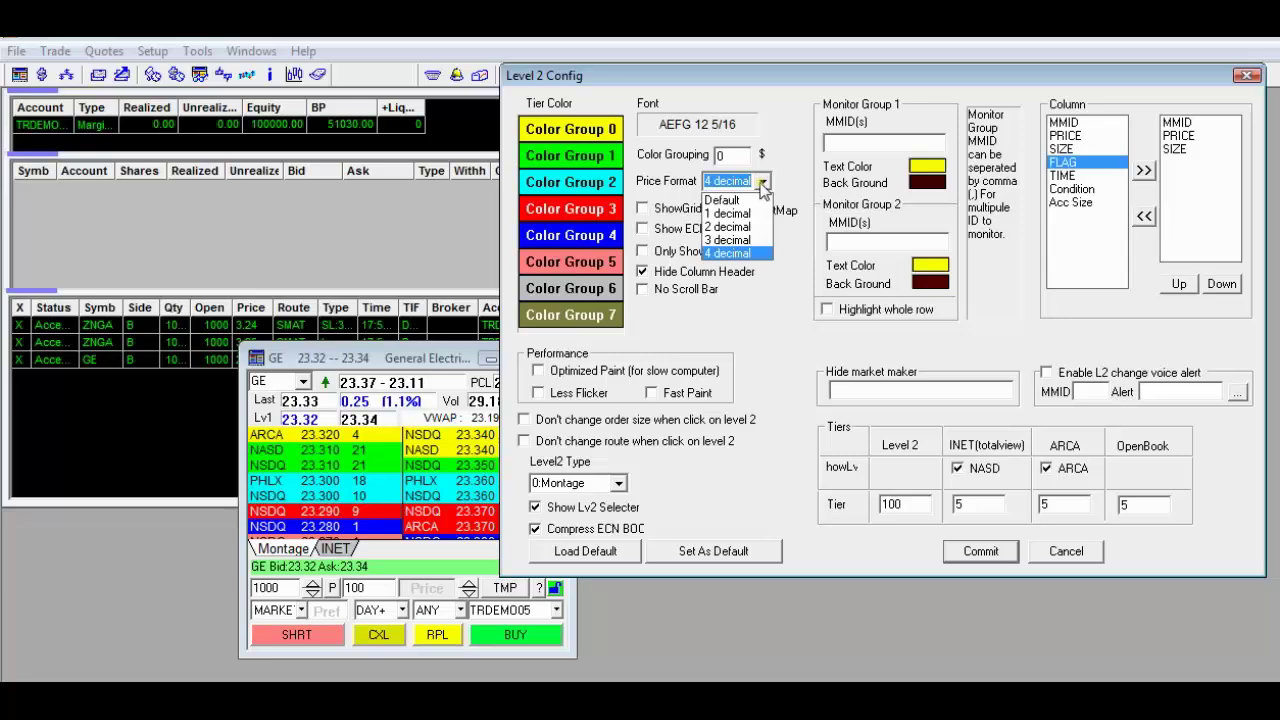
{"action": "left_click", "coordinate": [753, 254]}
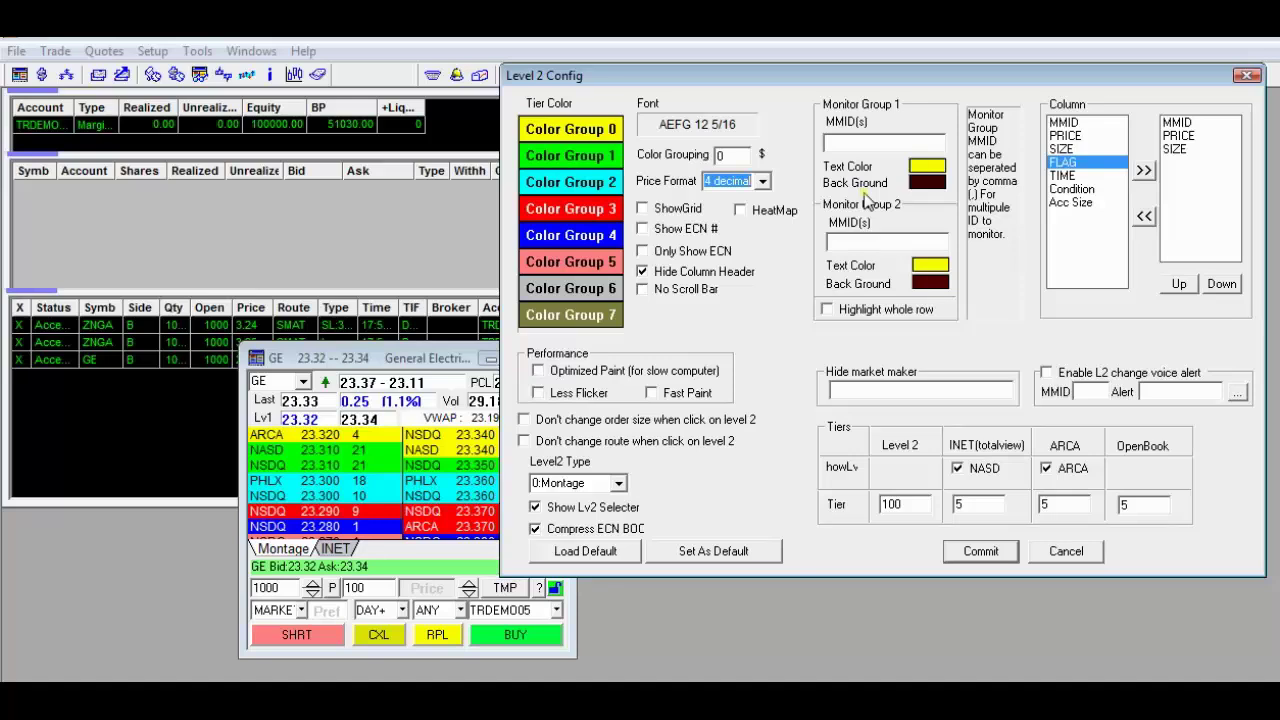
View the color choices for Color Group 1, Color Group 0 and the Monitor Group 1 background, dismissing each
{"action": "left_click", "coordinate": [604, 158]}
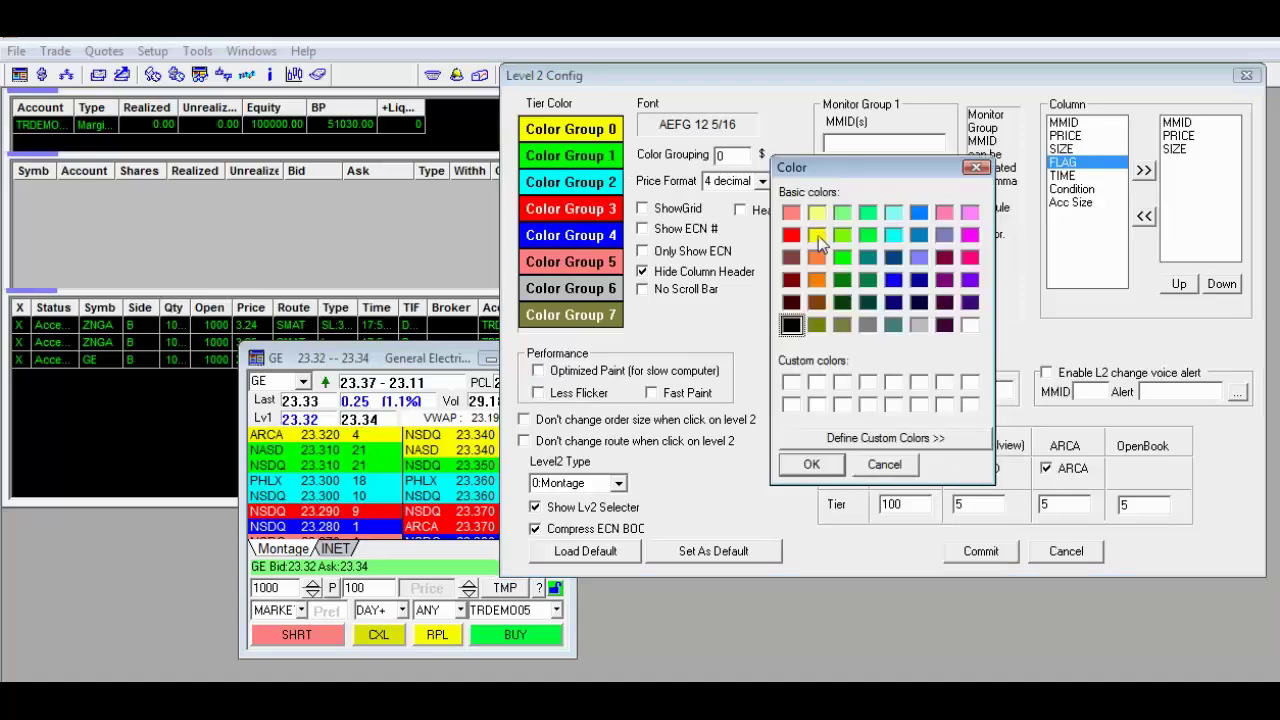
{"action": "left_click", "coordinate": [976, 167]}
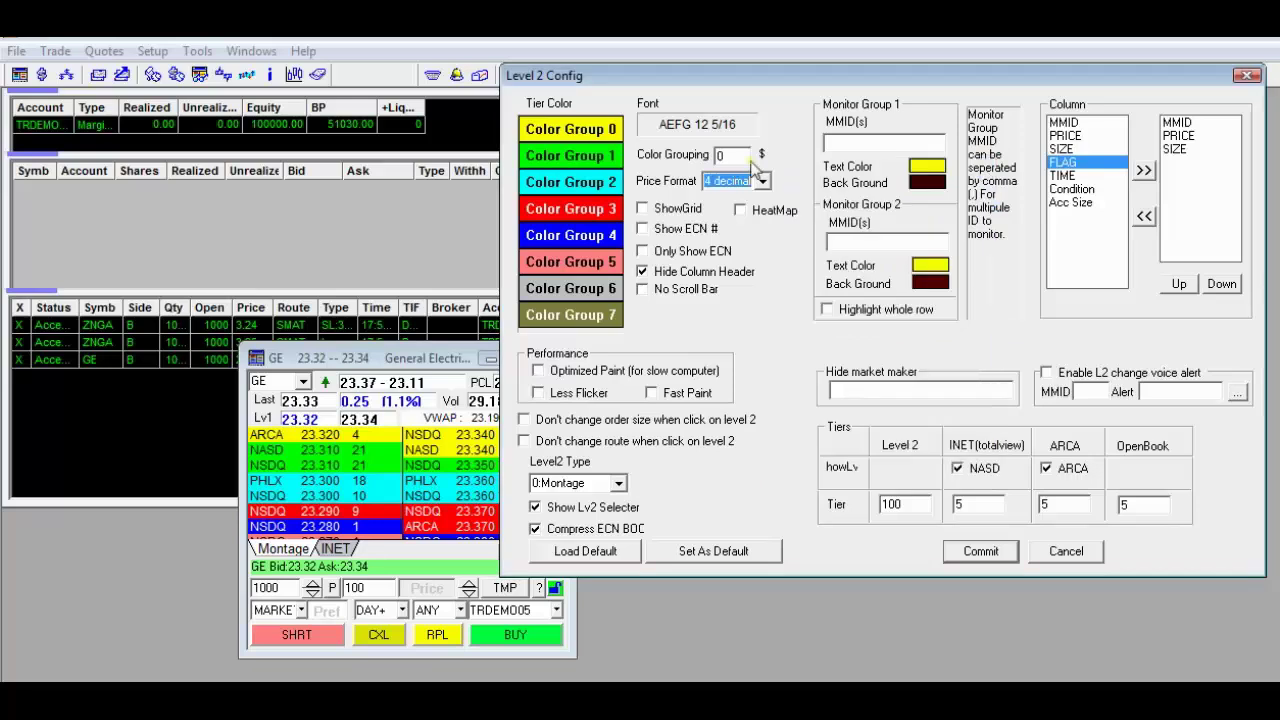
{"action": "double_click", "coordinate": [719, 156]}
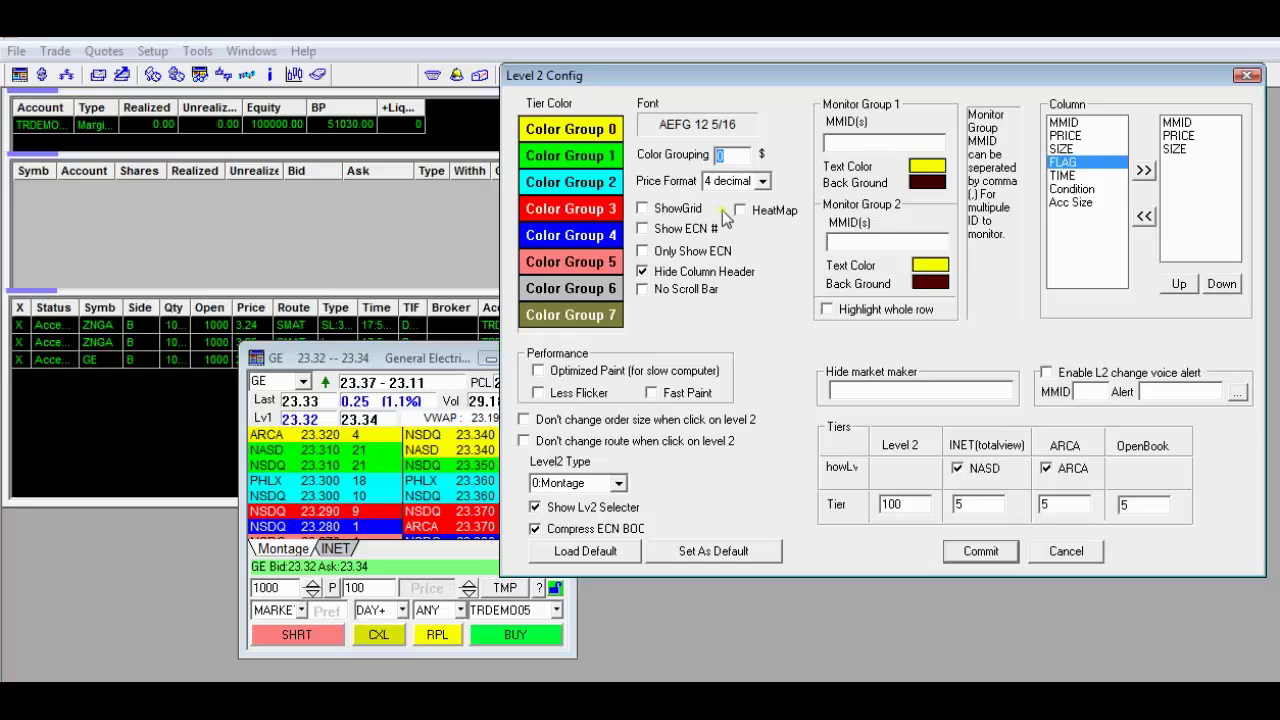
{"action": "left_click", "coordinate": [592, 128]}
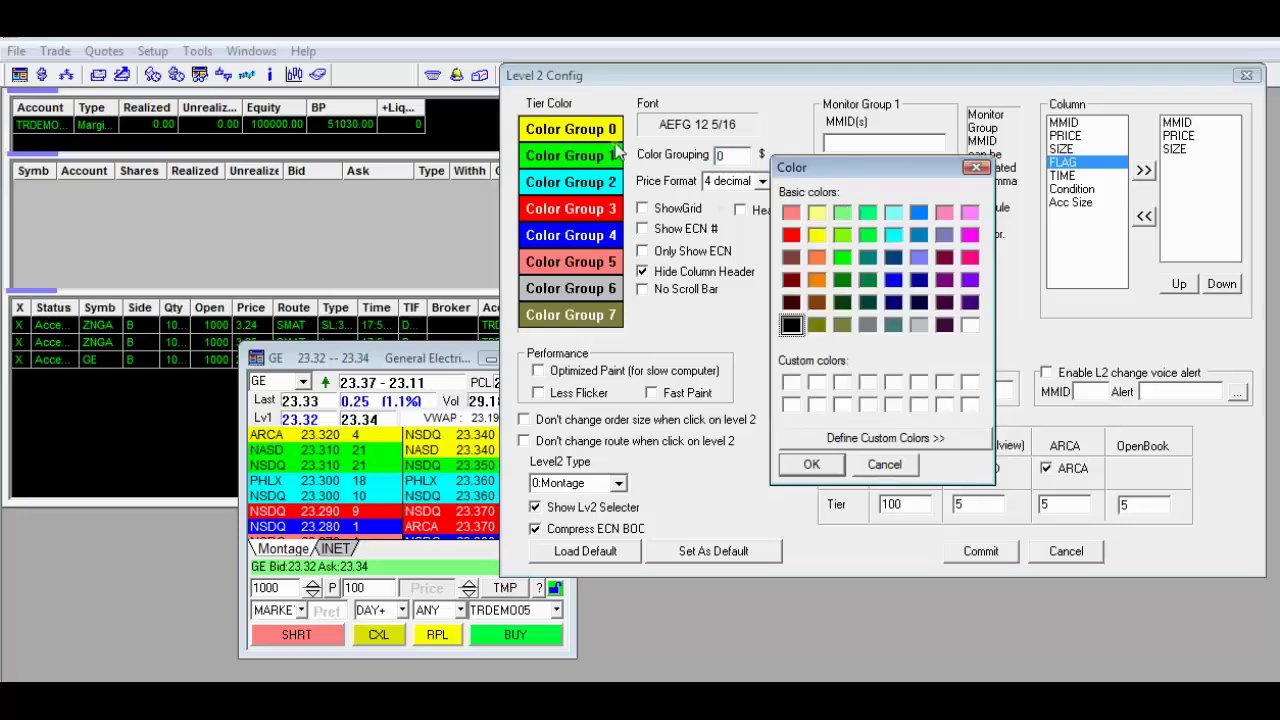
{"action": "left_click", "coordinate": [884, 464]}
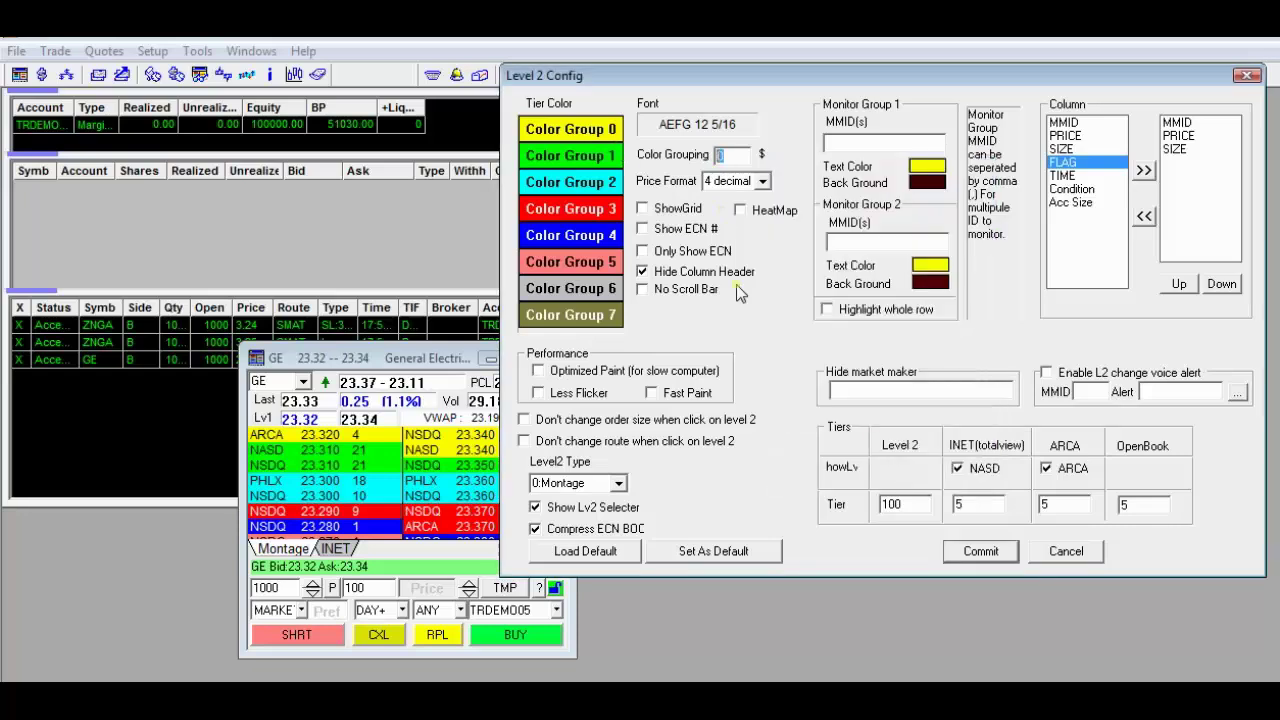
{"action": "left_click", "coordinate": [924, 180]}
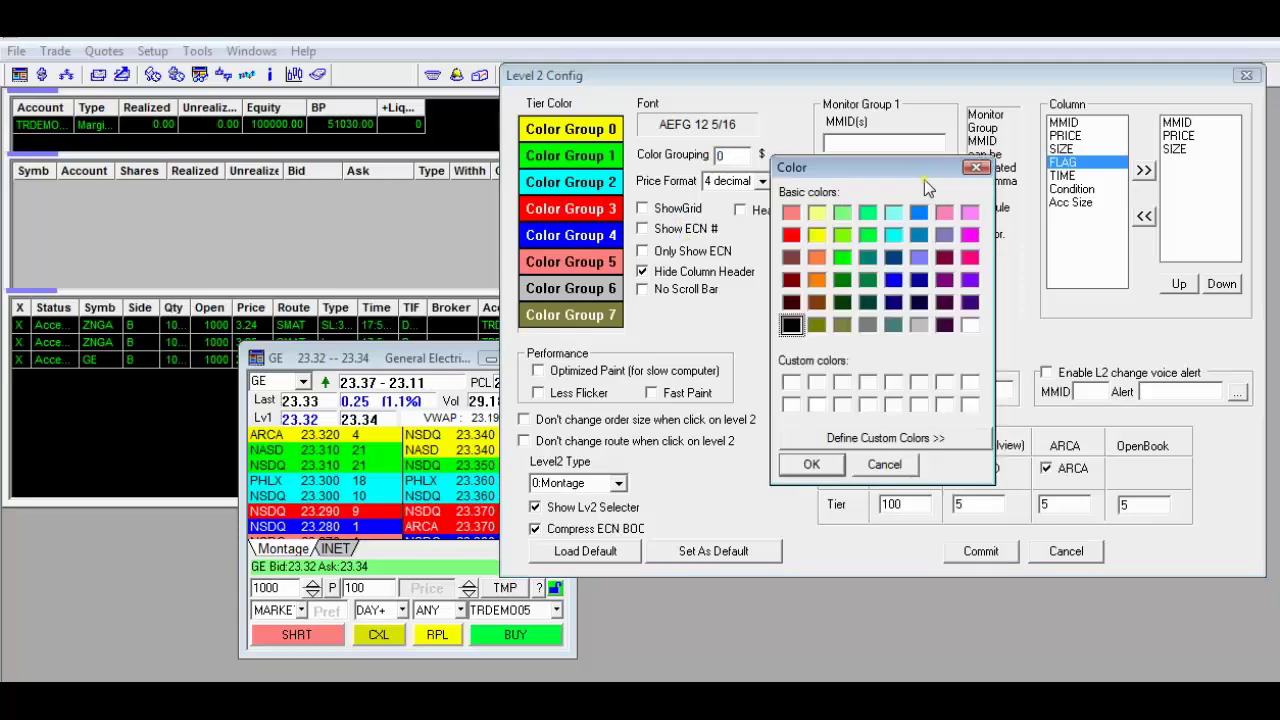
{"action": "left_click", "coordinate": [974, 170]}
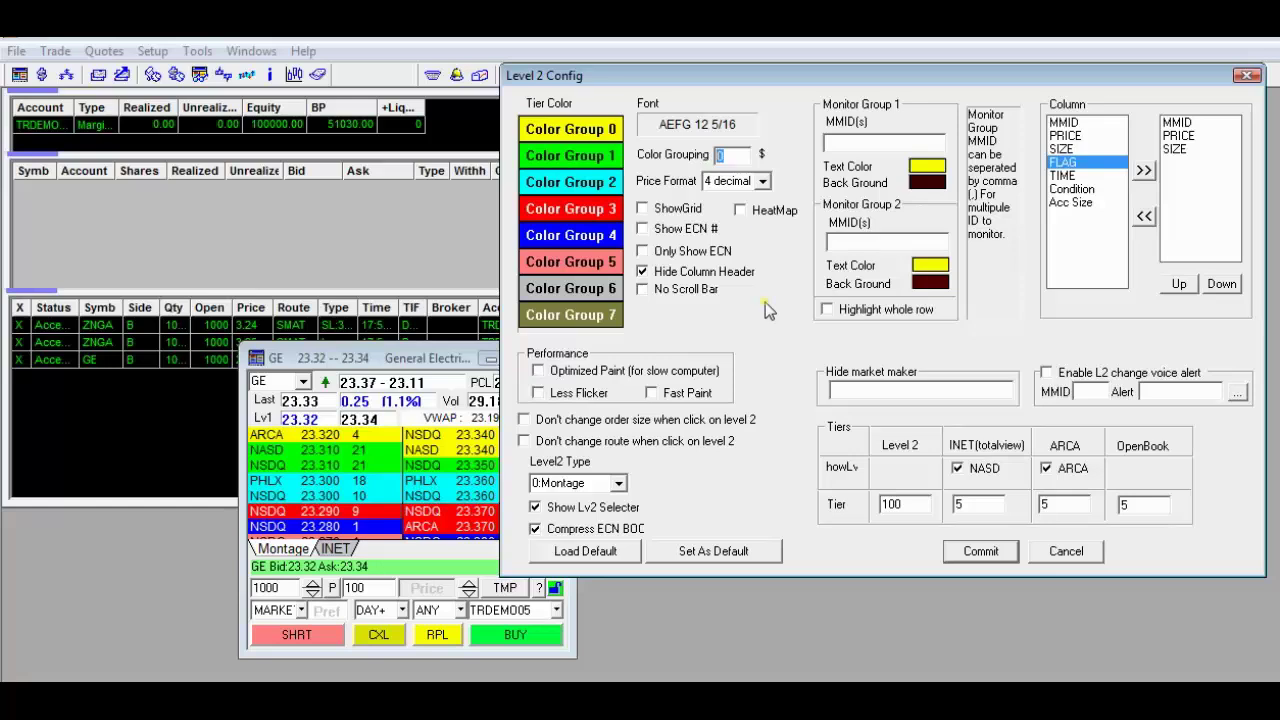
Commit the Level 2 configuration and move the GE Montage window slightly higher
{"action": "left_click", "coordinate": [760, 212]}
{"action": "left_click", "coordinate": [760, 218]}
{"action": "double_click", "coordinate": [720, 155]}
{"action": "left_click_drag", "start_coordinate": [843, 82], "coordinate": [864, 192]}
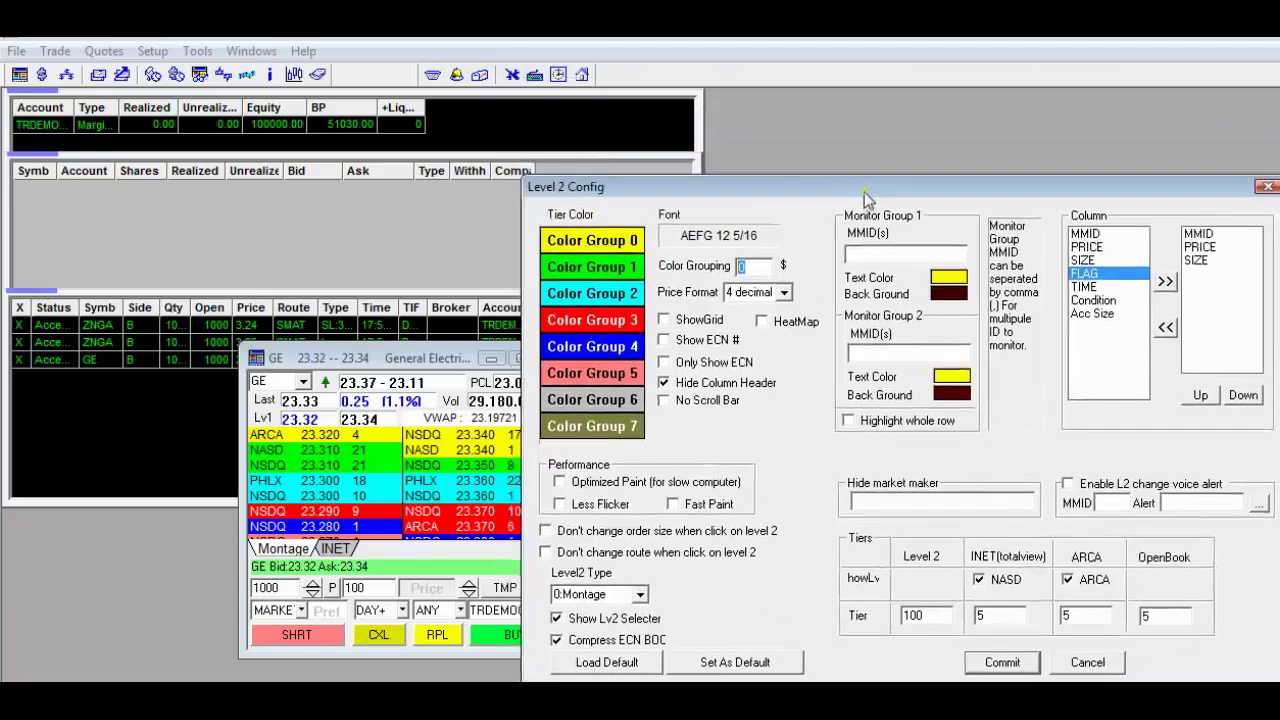
{"action": "left_click", "coordinate": [996, 662]}
{"action": "left_click_drag", "start_coordinate": [450, 358], "coordinate": [468, 257]}
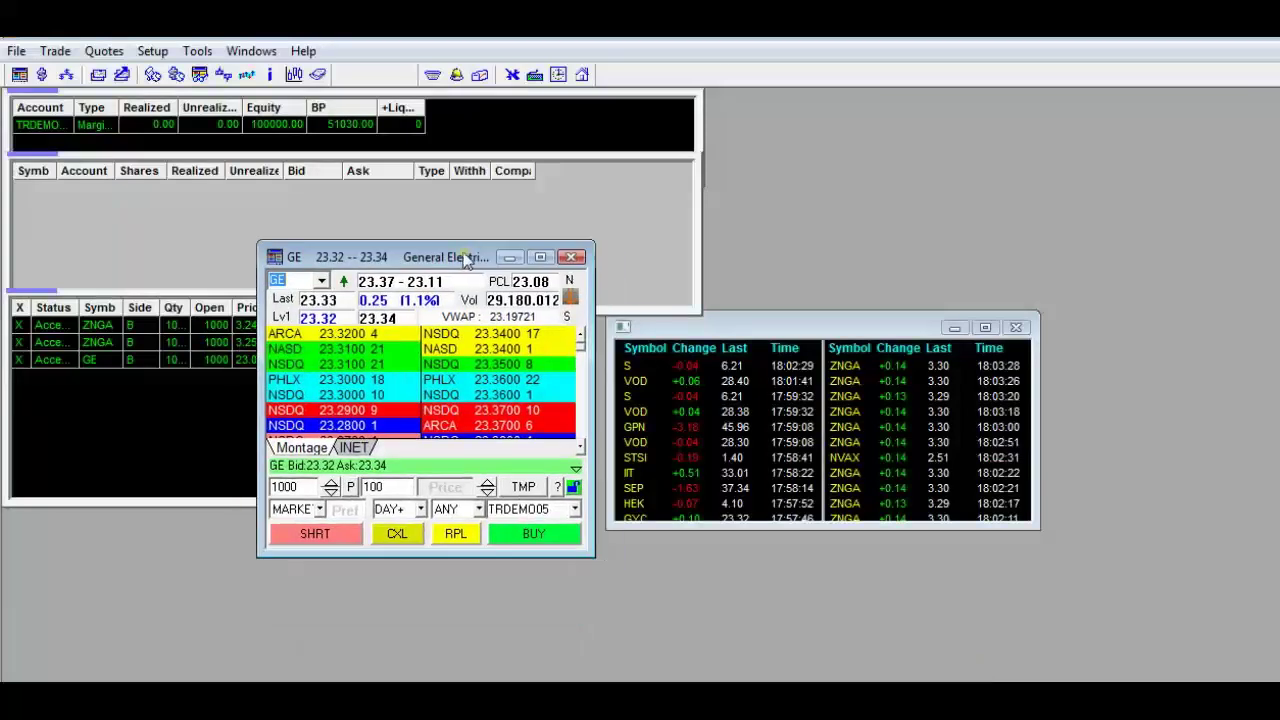
Reopen the Level 2 configuration for GE, review its options, and cancel it
{"action": "right_click", "coordinate": [467, 377]}
{"action": "left_click", "coordinate": [535, 409]}
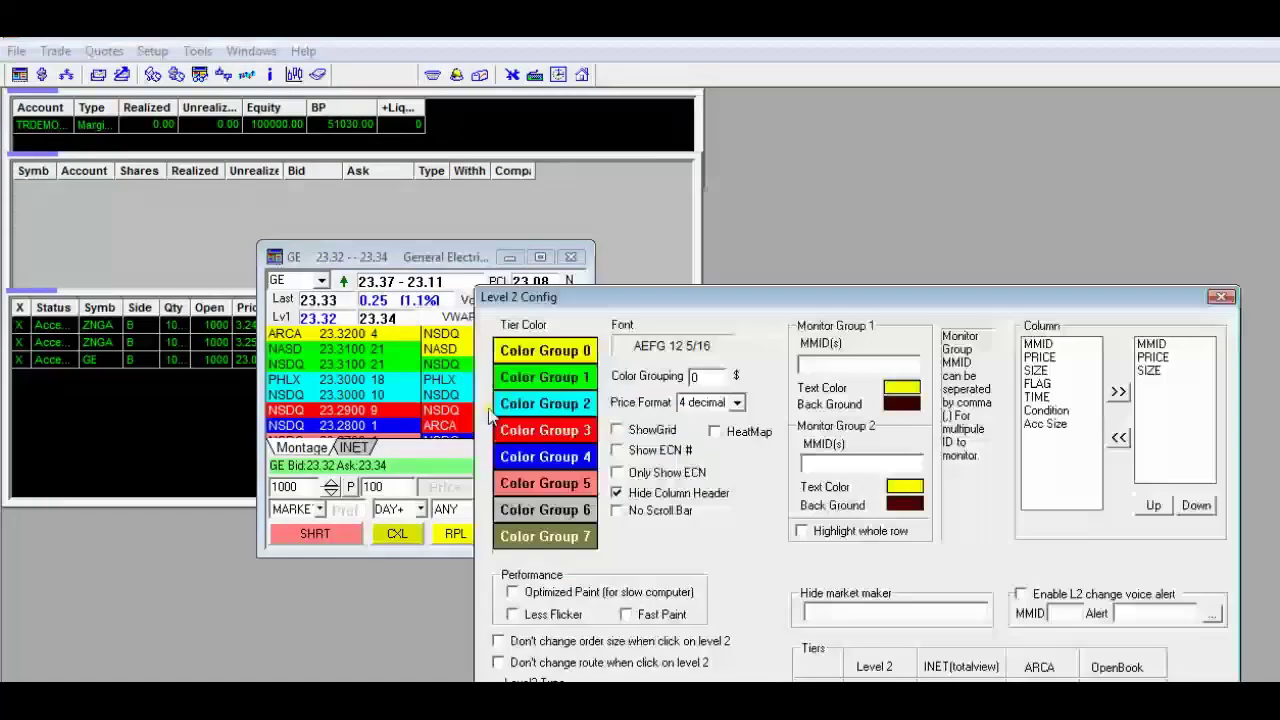
{"action": "left_click_drag", "start_coordinate": [790, 264], "coordinate": [821, 160]}
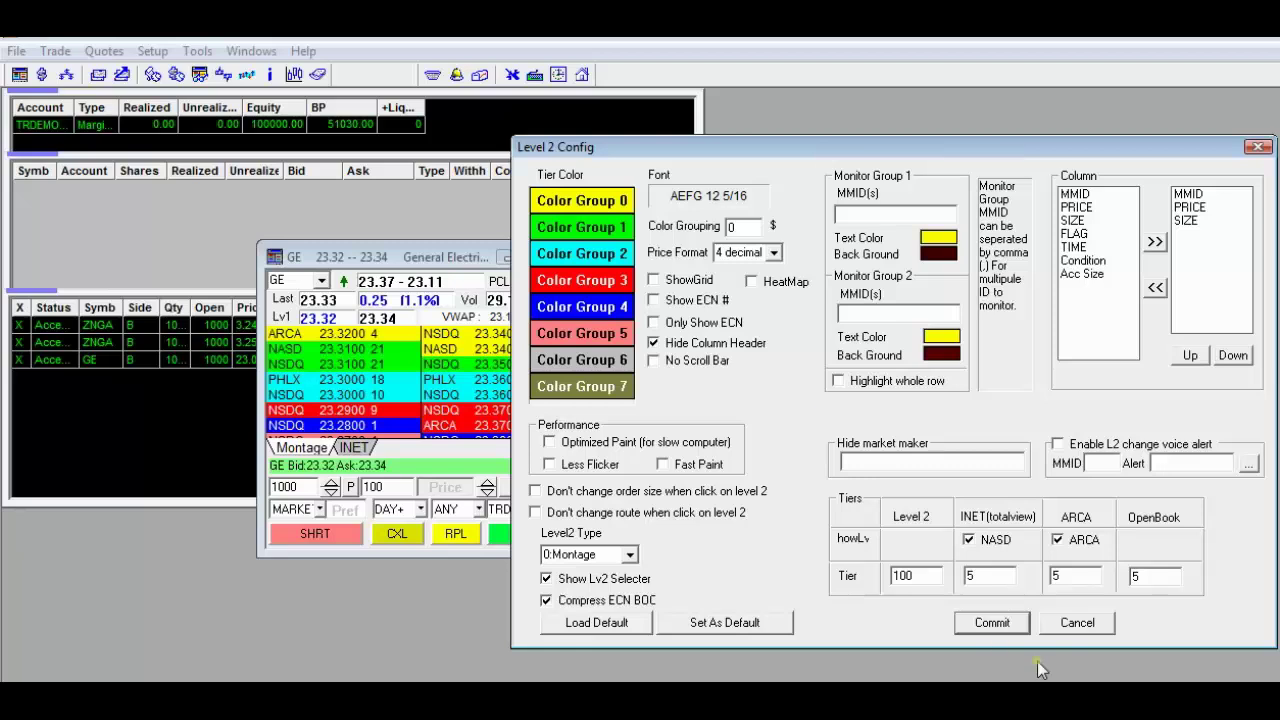
{"action": "left_click", "coordinate": [1071, 620]}
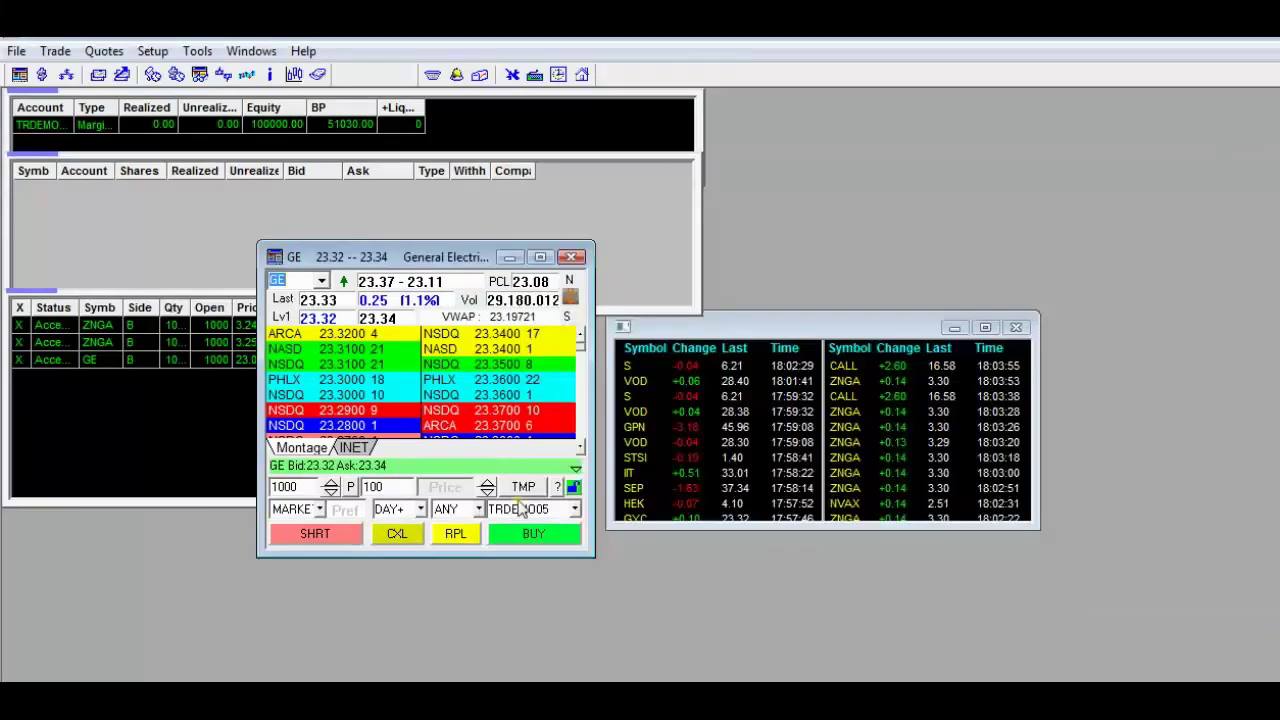
Compare the INET book with the Montage quotes for GE, ending on the Montage view
{"action": "left_click", "coordinate": [357, 449]}
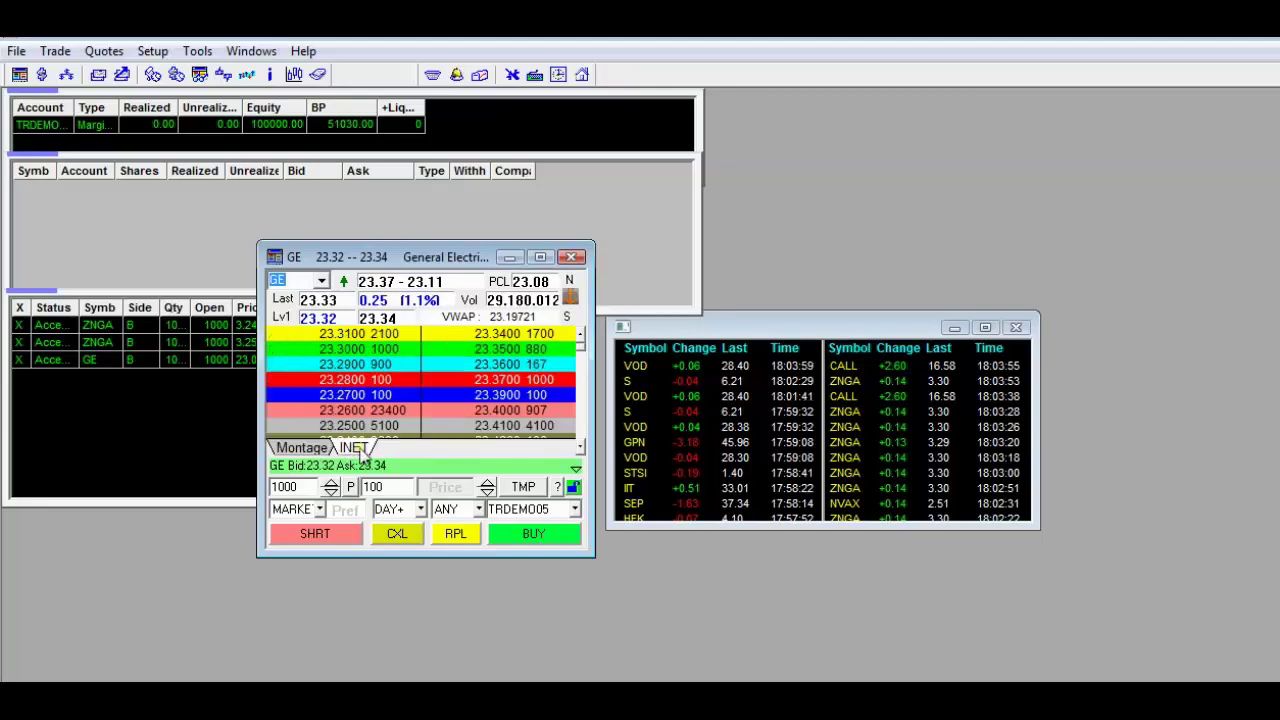
{"action": "left_click", "coordinate": [321, 451]}
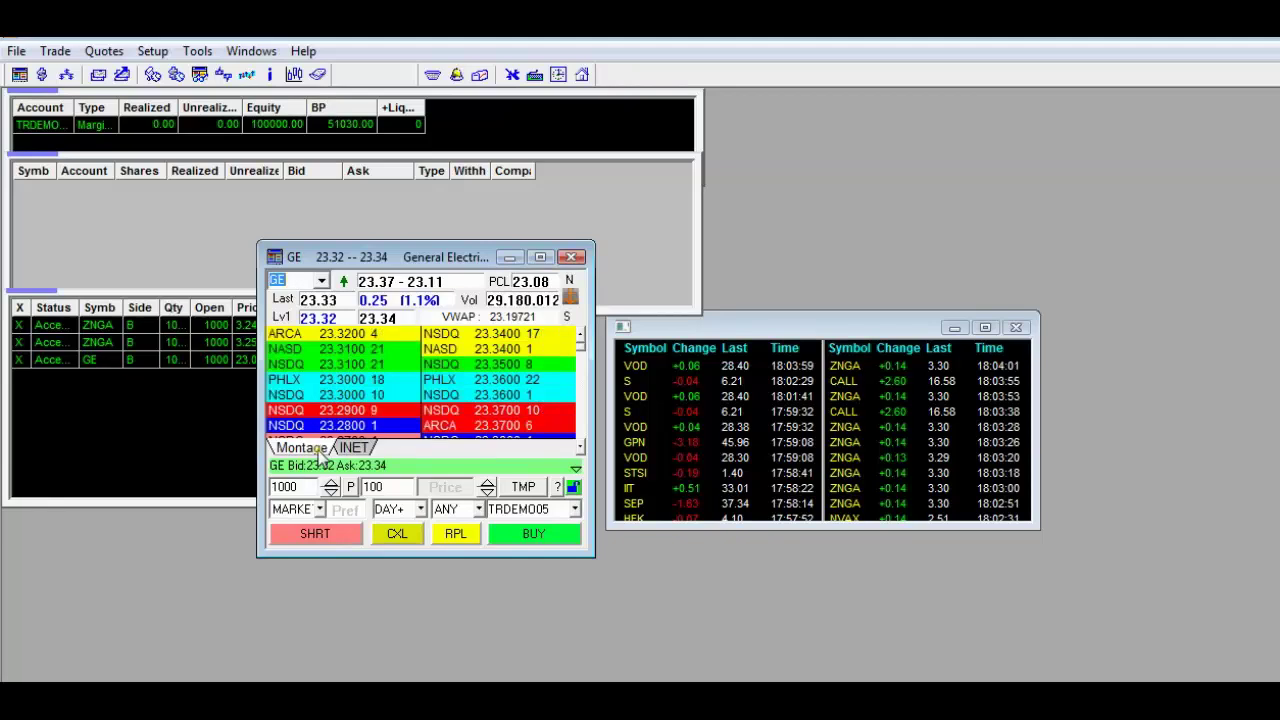
{"action": "left_click", "coordinate": [352, 449]}
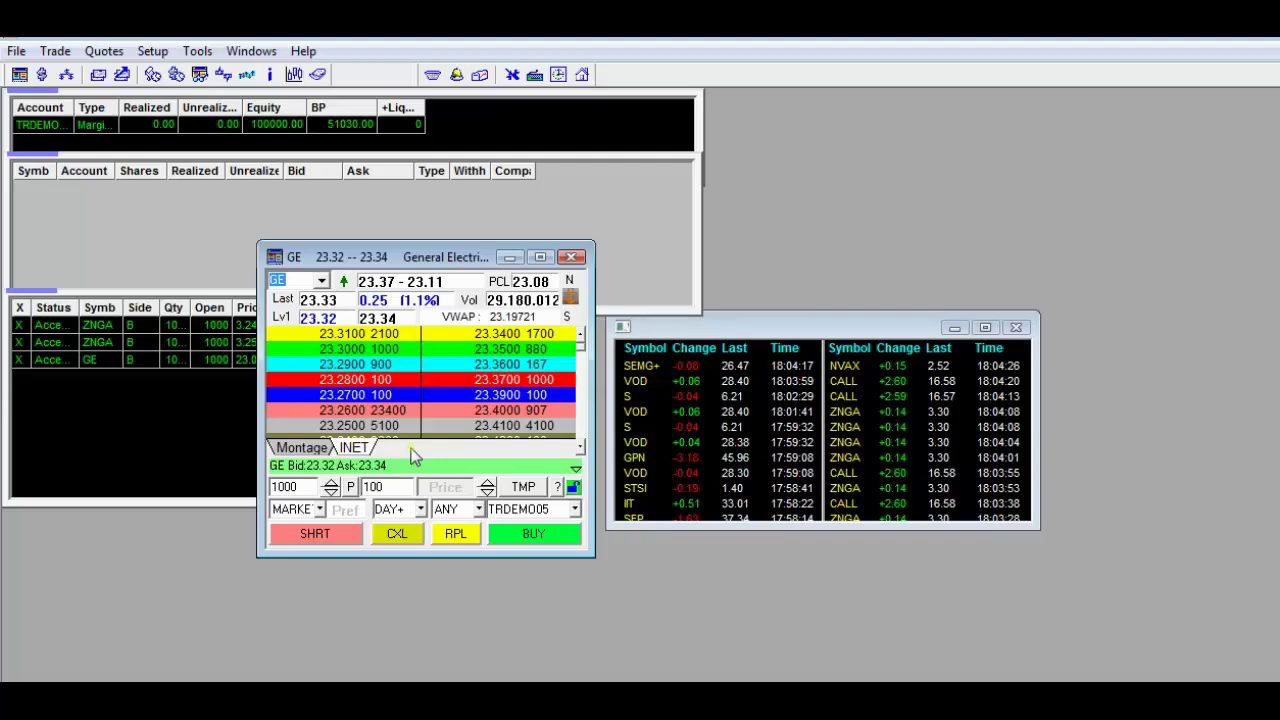
{"action": "left_click", "coordinate": [316, 450]}
Load ZNGA in the Montage window and look through the price levels of its INET book
{"action": "left_click", "coordinate": [321, 281]}
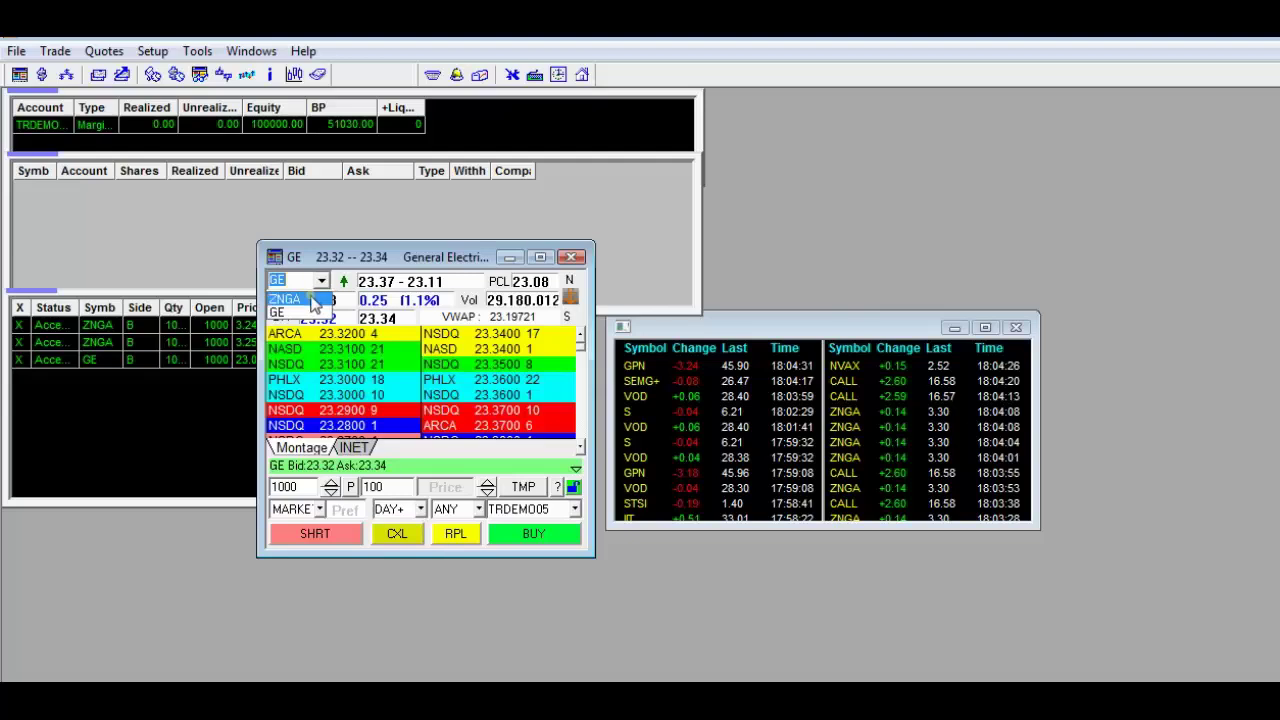
{"action": "left_click", "coordinate": [316, 300]}
{"action": "left_click", "coordinate": [358, 449]}
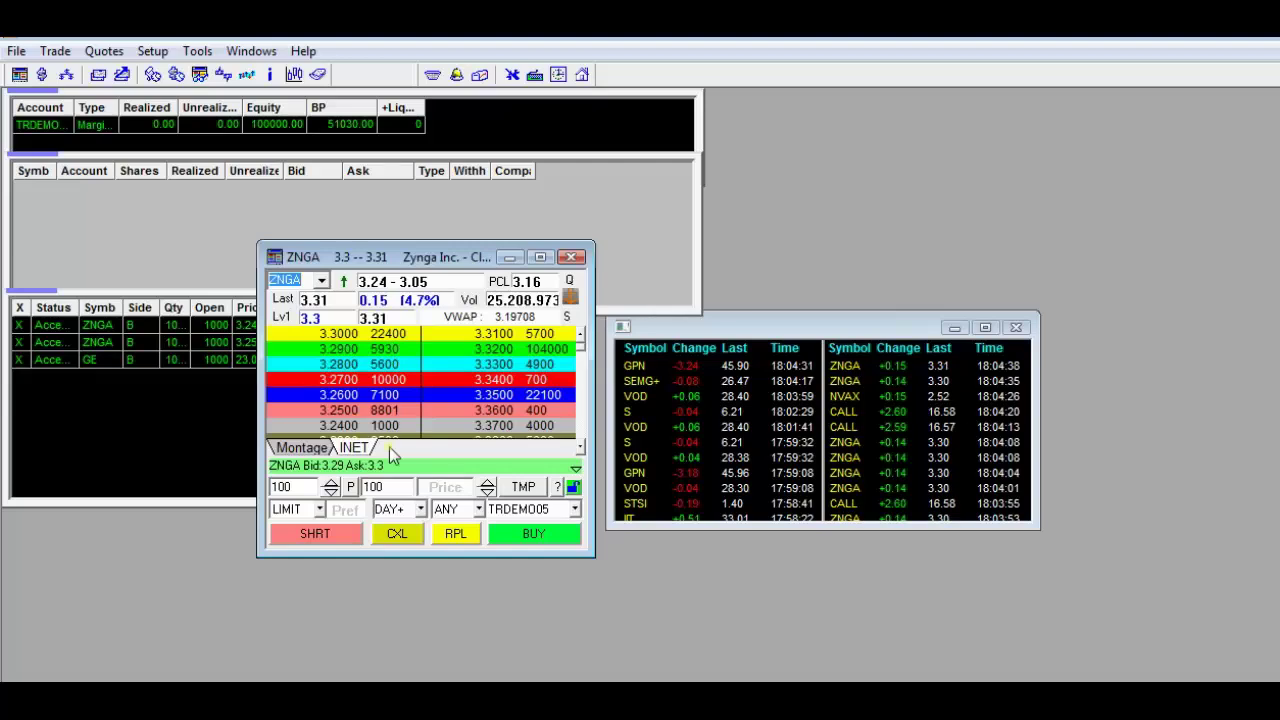
{"action": "left_click", "coordinate": [585, 380]}
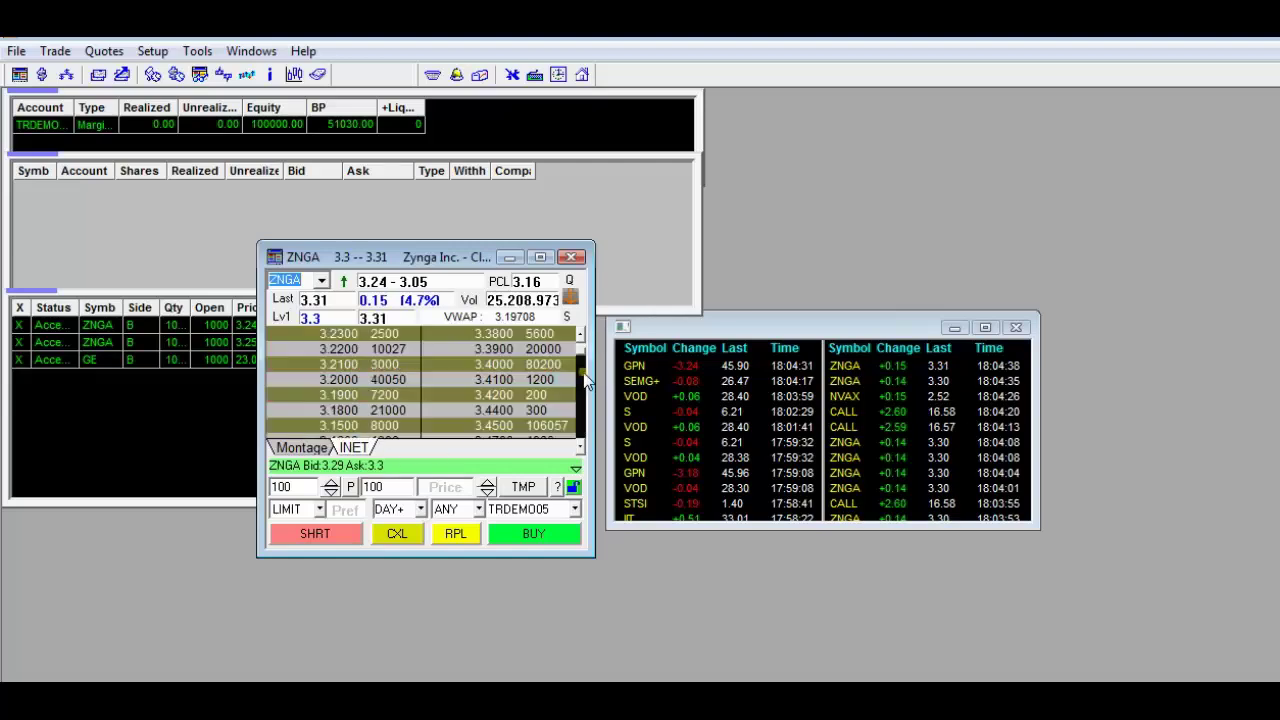
{"action": "left_click_drag", "start_coordinate": [585, 380], "coordinate": [585, 333]}
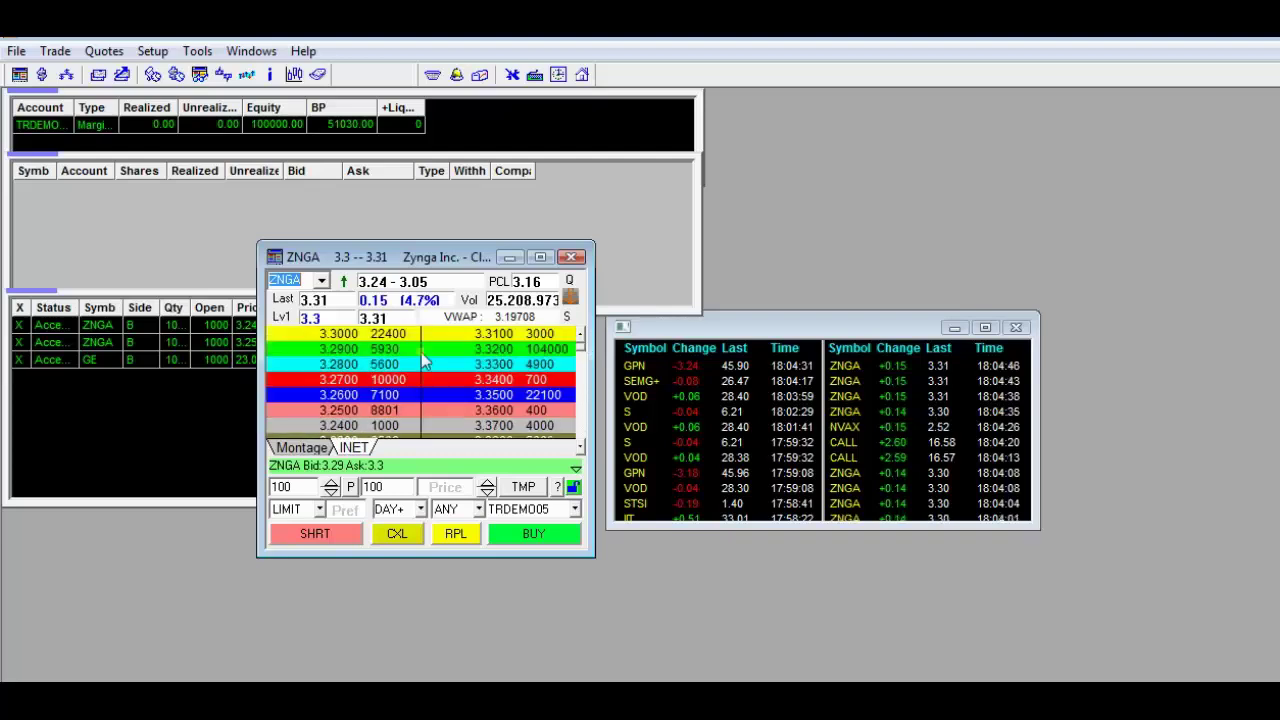
Compare the Montage quotes and INET book for ZNGA, ending on the Montage view
{"action": "left_click", "coordinate": [300, 448]}
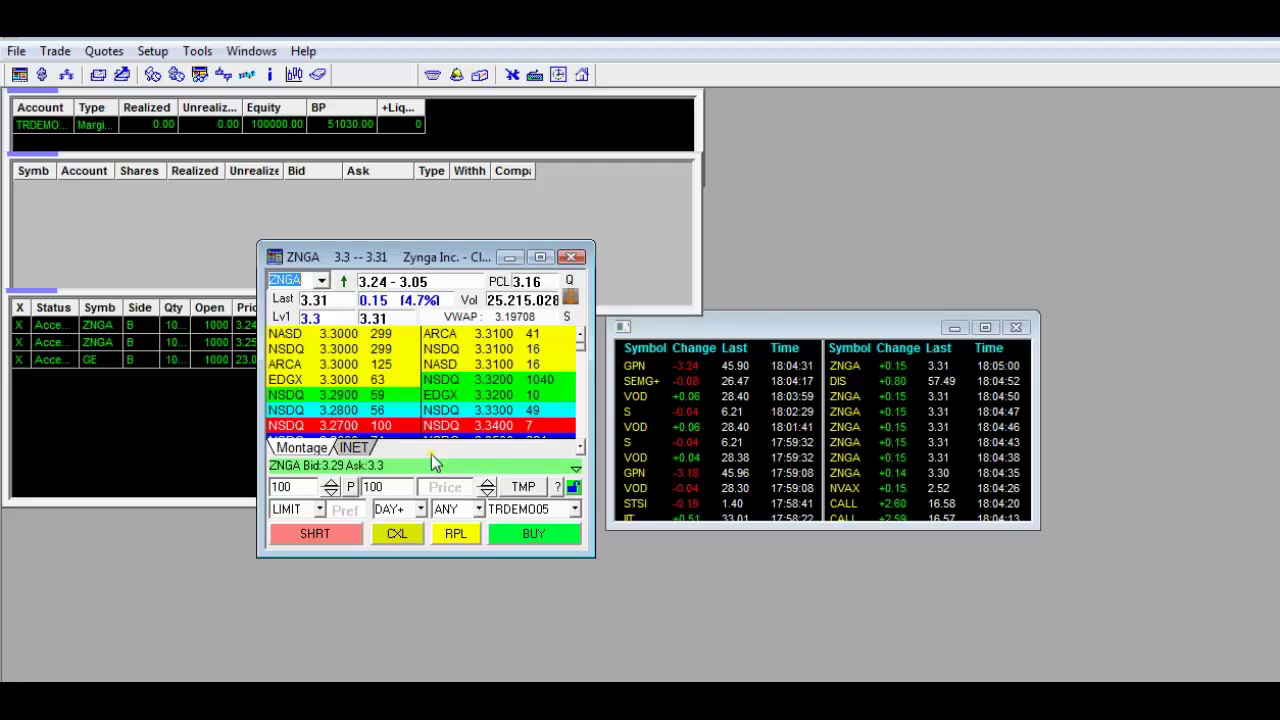
{"action": "left_click", "coordinate": [342, 453]}
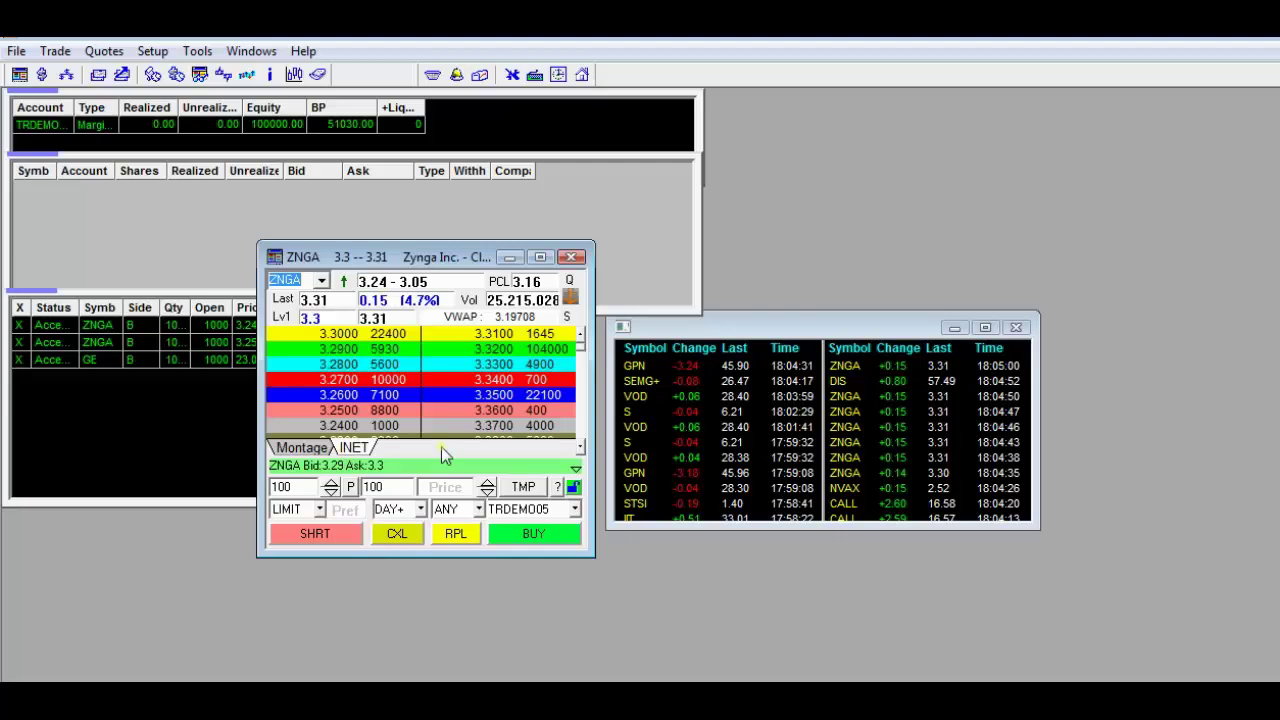
{"action": "left_click", "coordinate": [319, 451]}
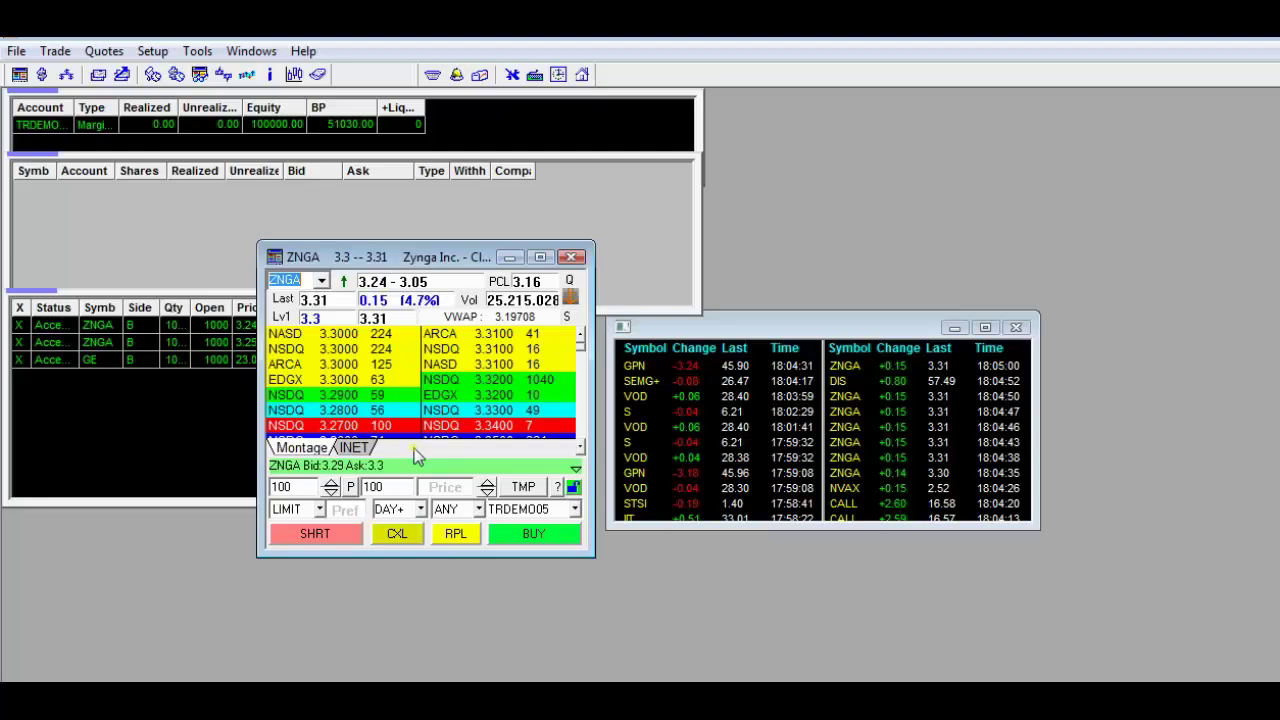
{"action": "left_click", "coordinate": [355, 448]}
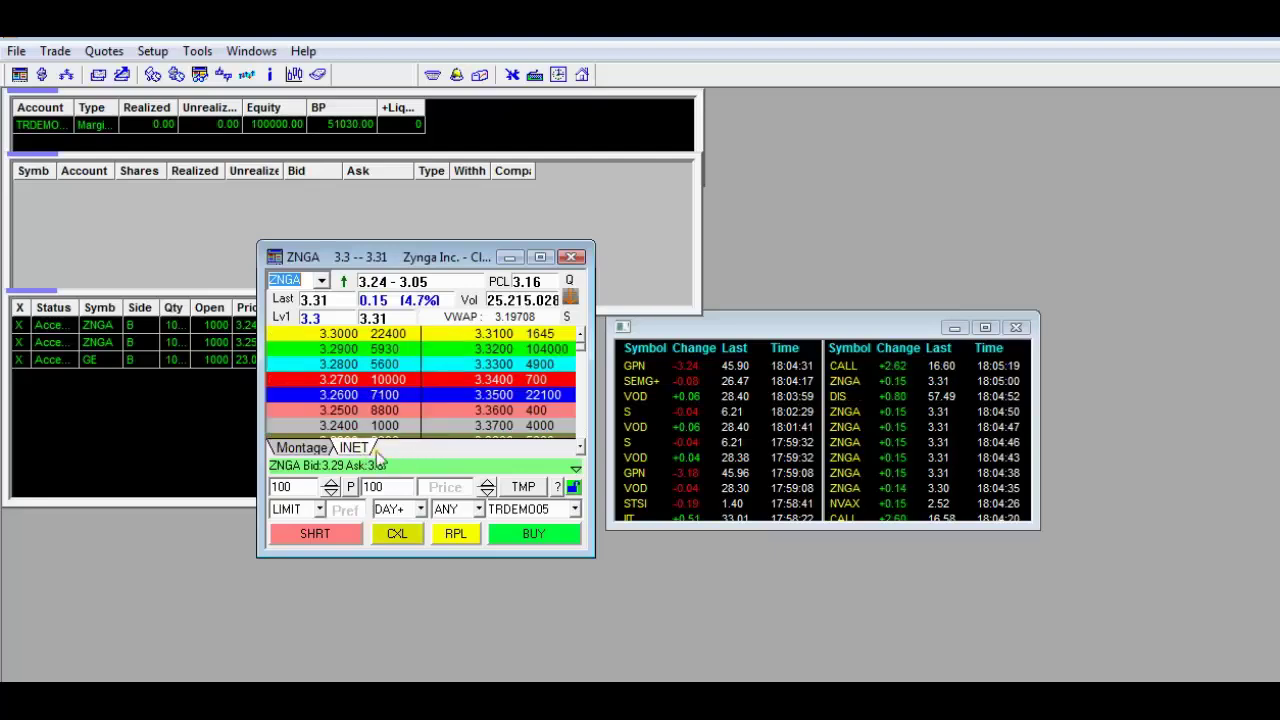
{"action": "left_click", "coordinate": [298, 448]}
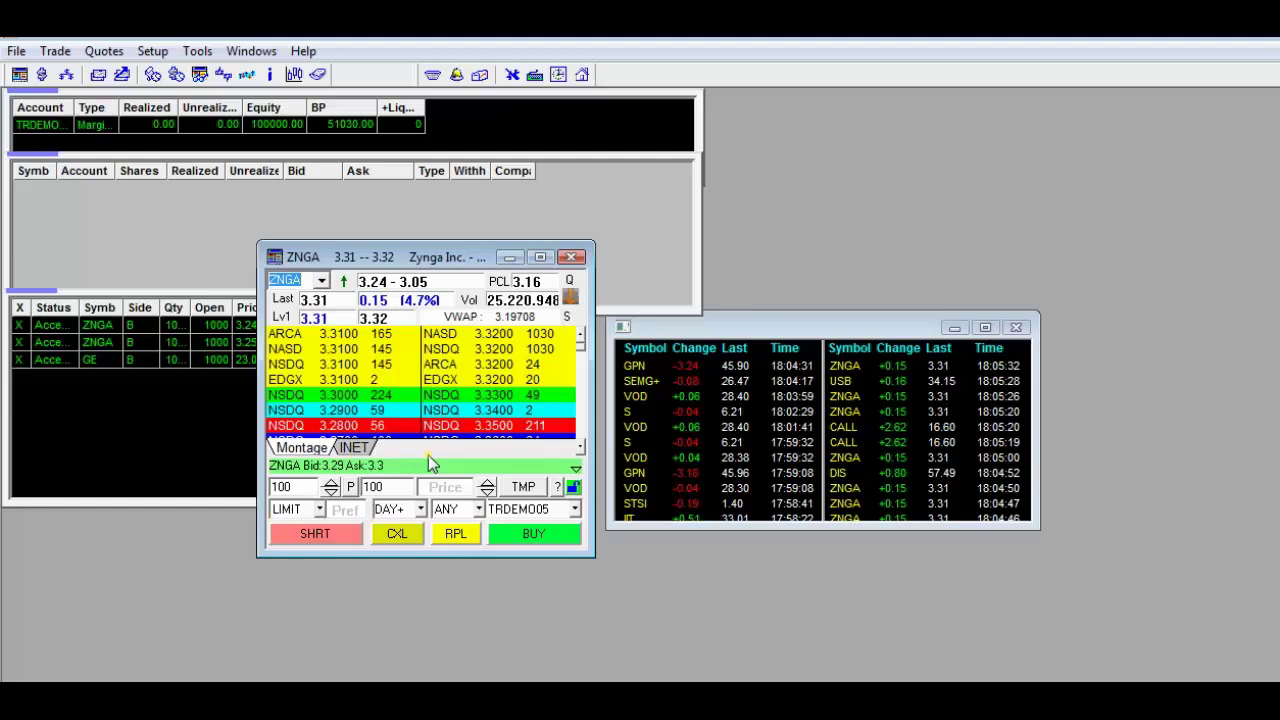
Examine the Level 2 configuration options for the ZNGA Montage window and cancel the dialog
{"action": "right_click", "coordinate": [428, 396]}
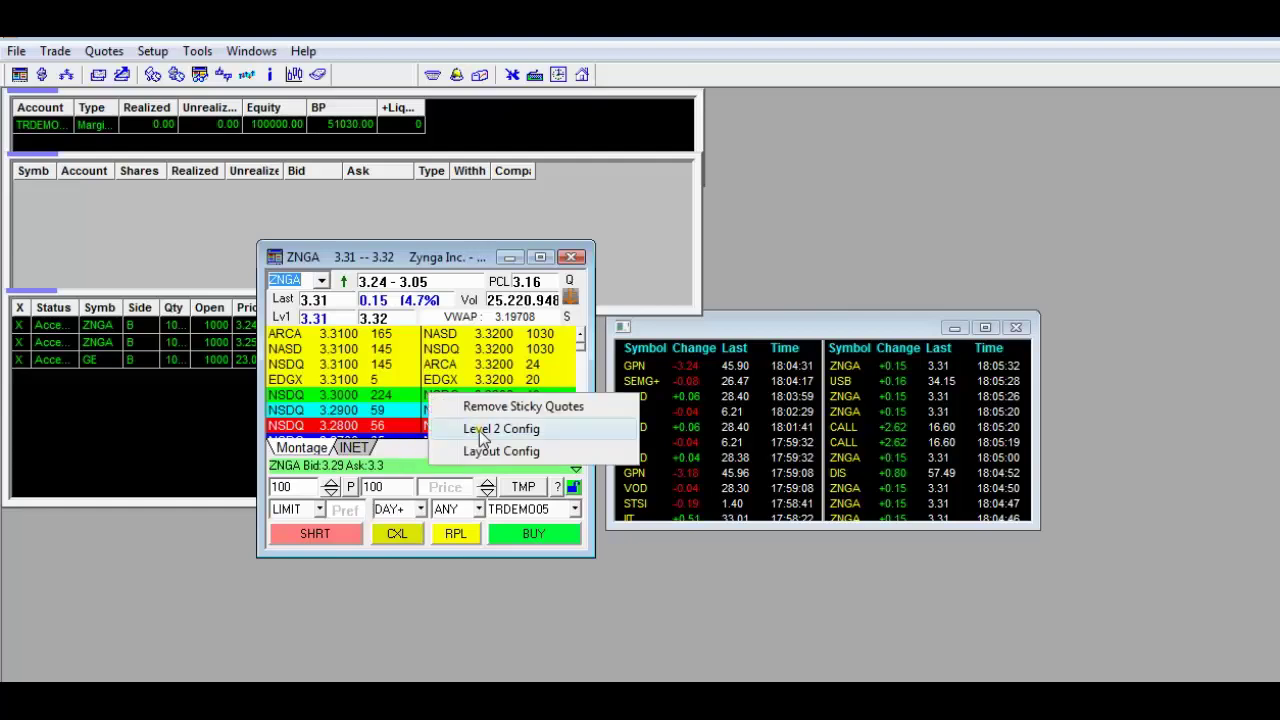
{"action": "left_click", "coordinate": [481, 432]}
{"action": "left_click_drag", "start_coordinate": [818, 306], "coordinate": [808, 120]}
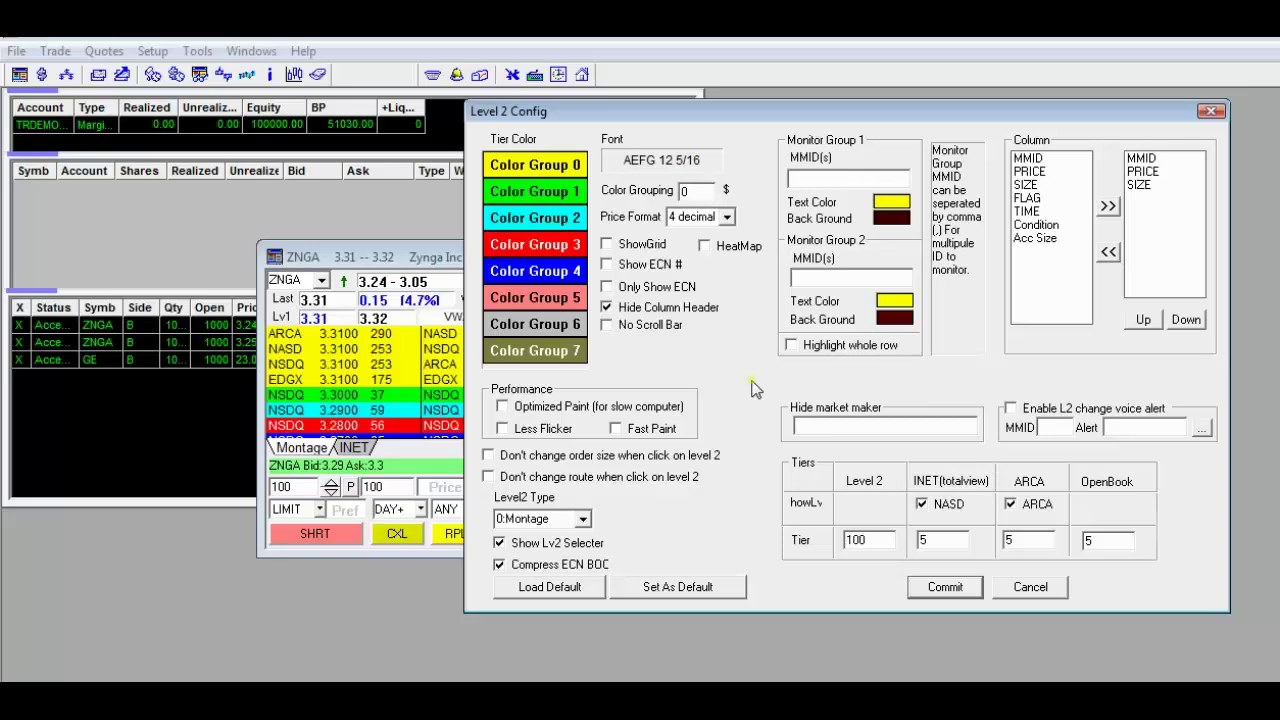
{"action": "left_click", "coordinate": [1020, 584]}
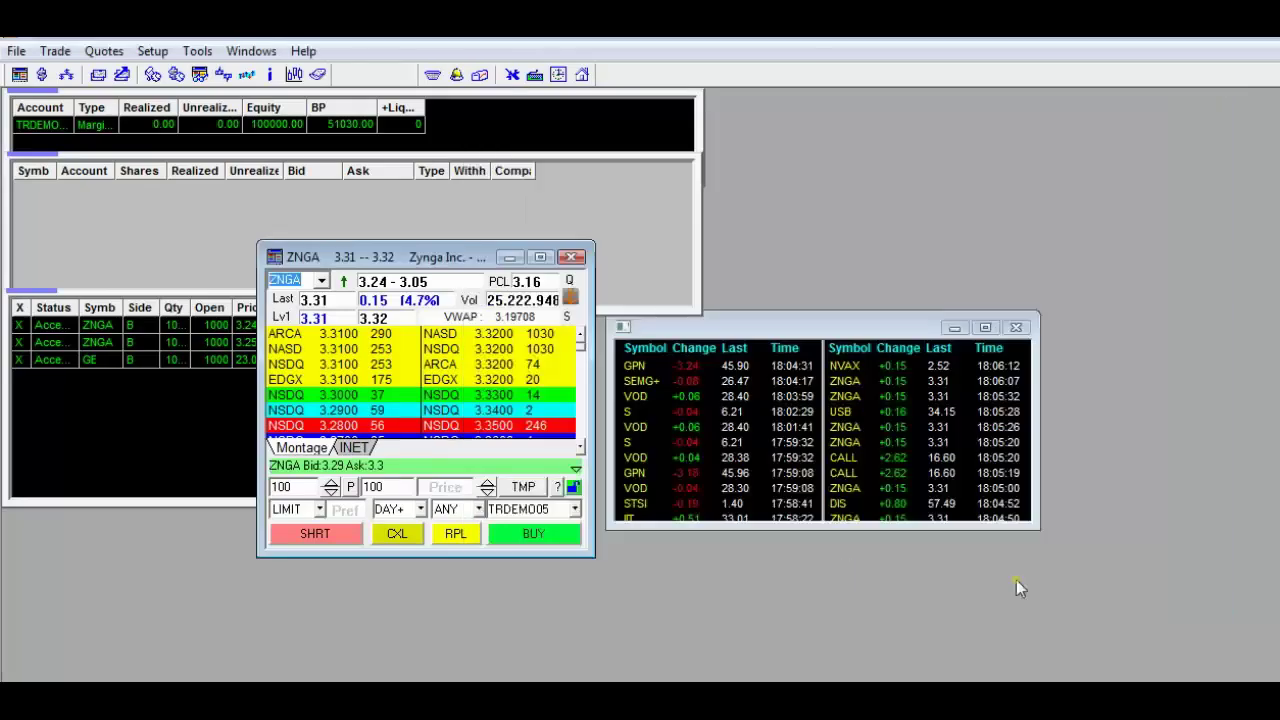
Set the ZNGA order quantity to 500 shares and restore the default order template values
{"action": "left_click", "coordinate": [523, 488]}
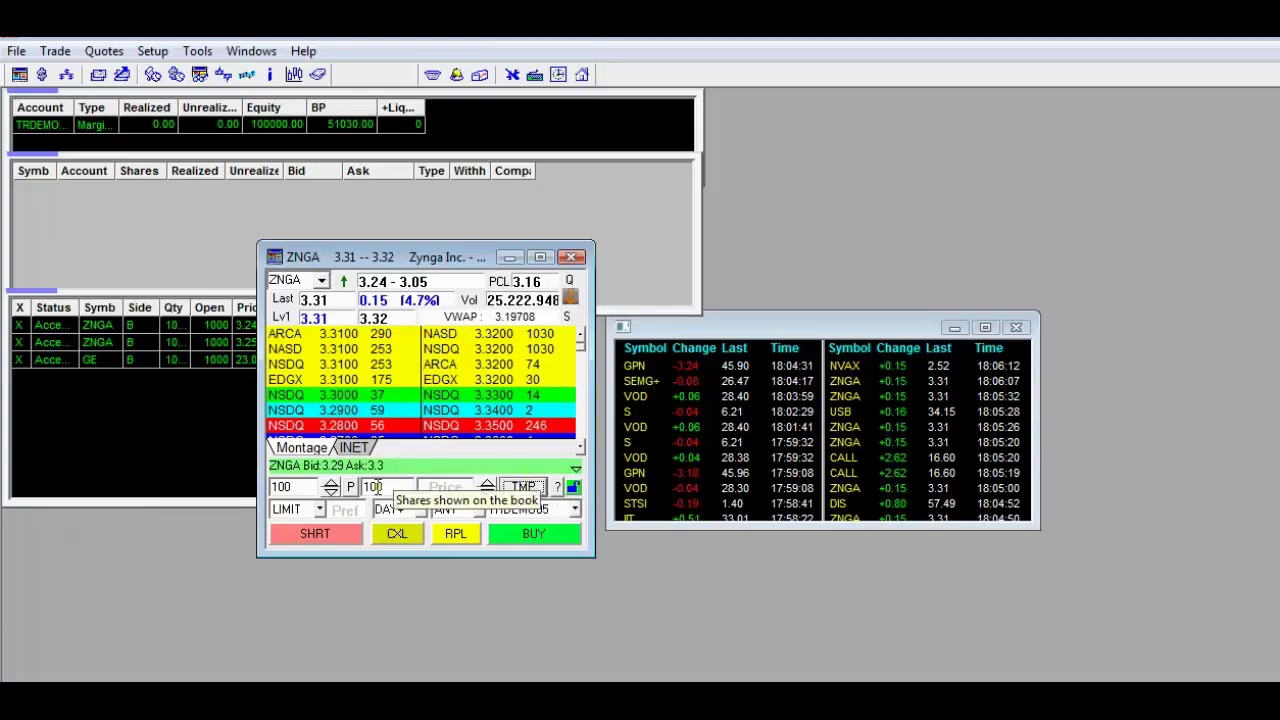
{"action": "left_click", "coordinate": [331, 482]}
{"action": "left_click", "coordinate": [331, 482]}
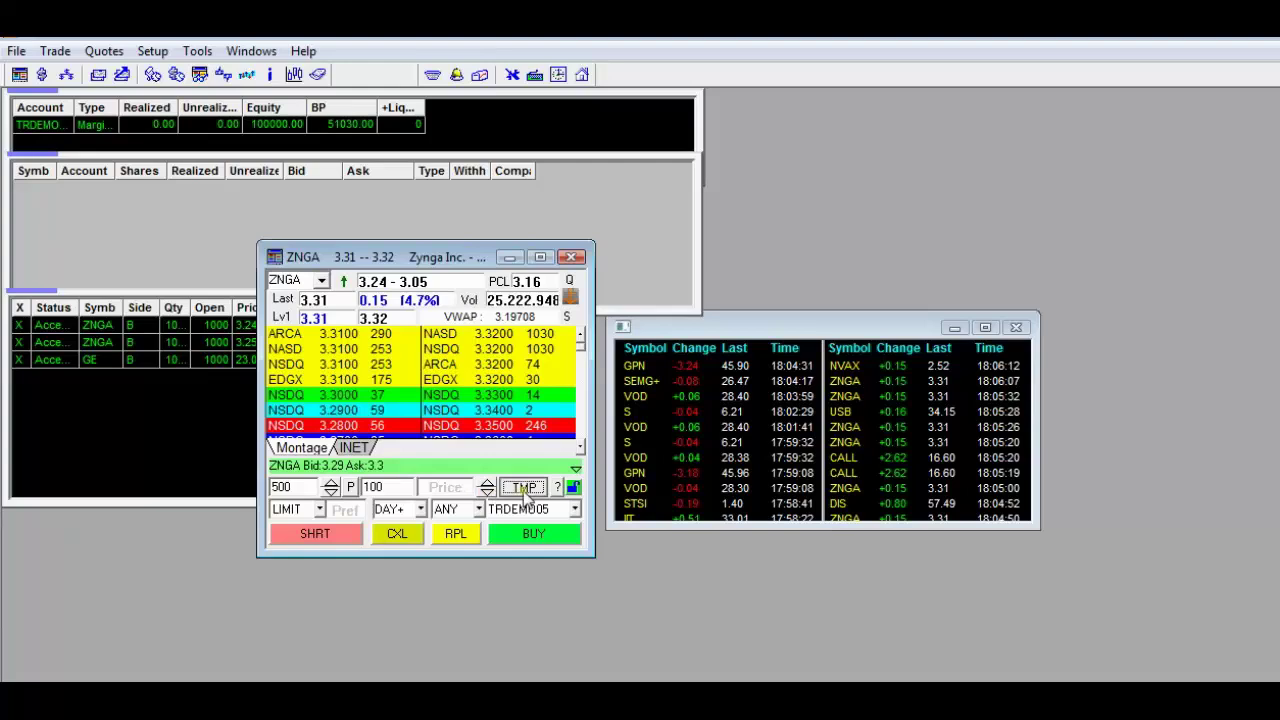
{"action": "left_click", "coordinate": [525, 490]}
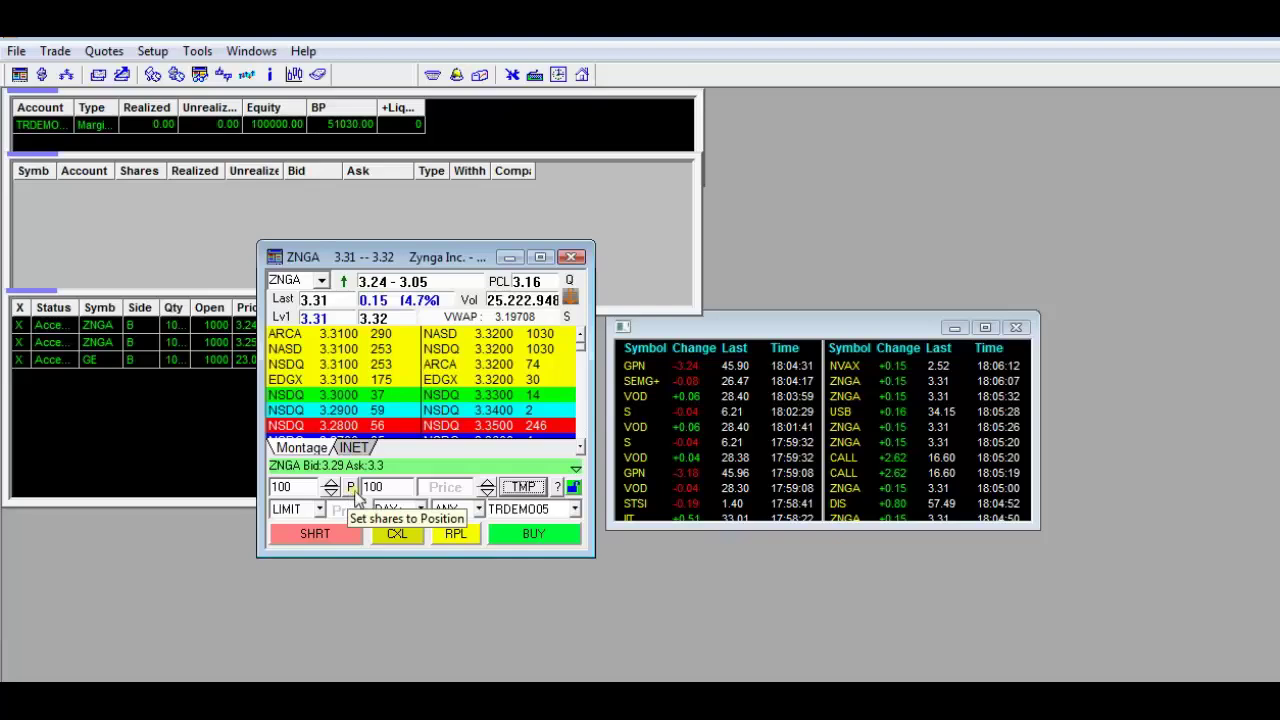
Try a different route and time in force for the ZNGA order, resetting the fields to the template defaults
{"action": "left_click", "coordinate": [320, 509]}
{"action": "left_click", "coordinate": [310, 546]}
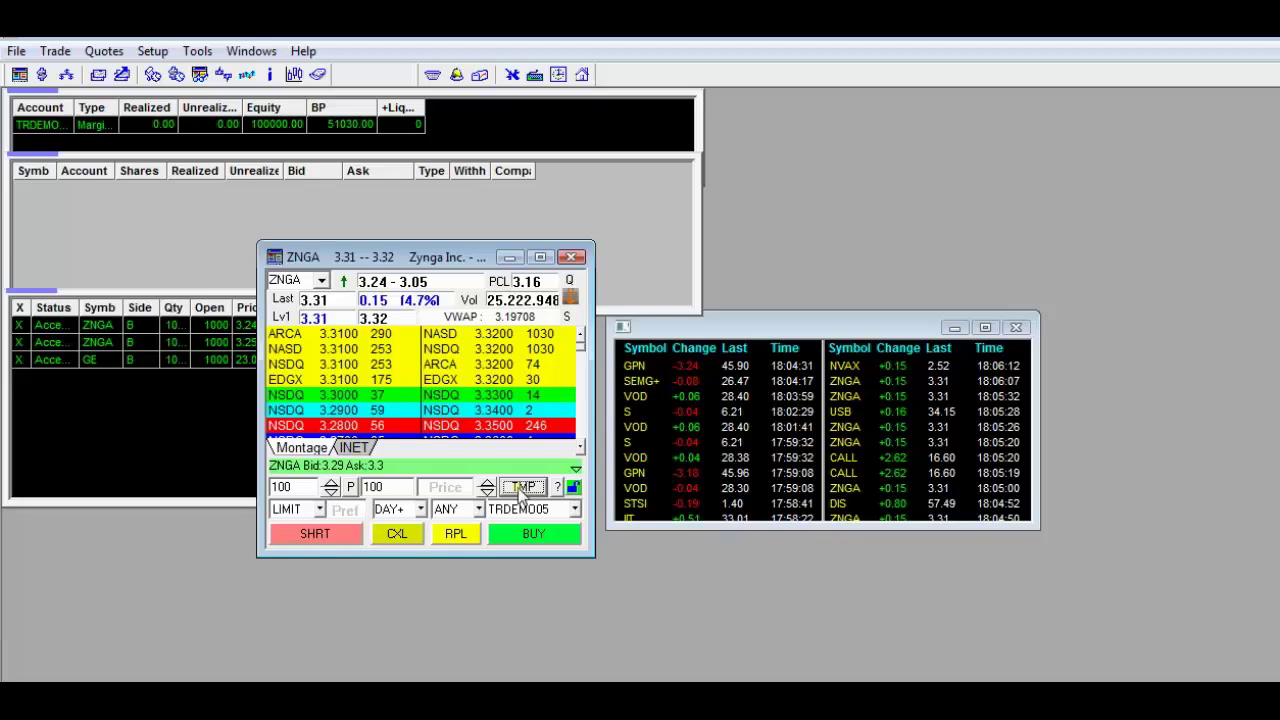
{"action": "left_click", "coordinate": [422, 511]}
{"action": "left_click", "coordinate": [416, 596]}
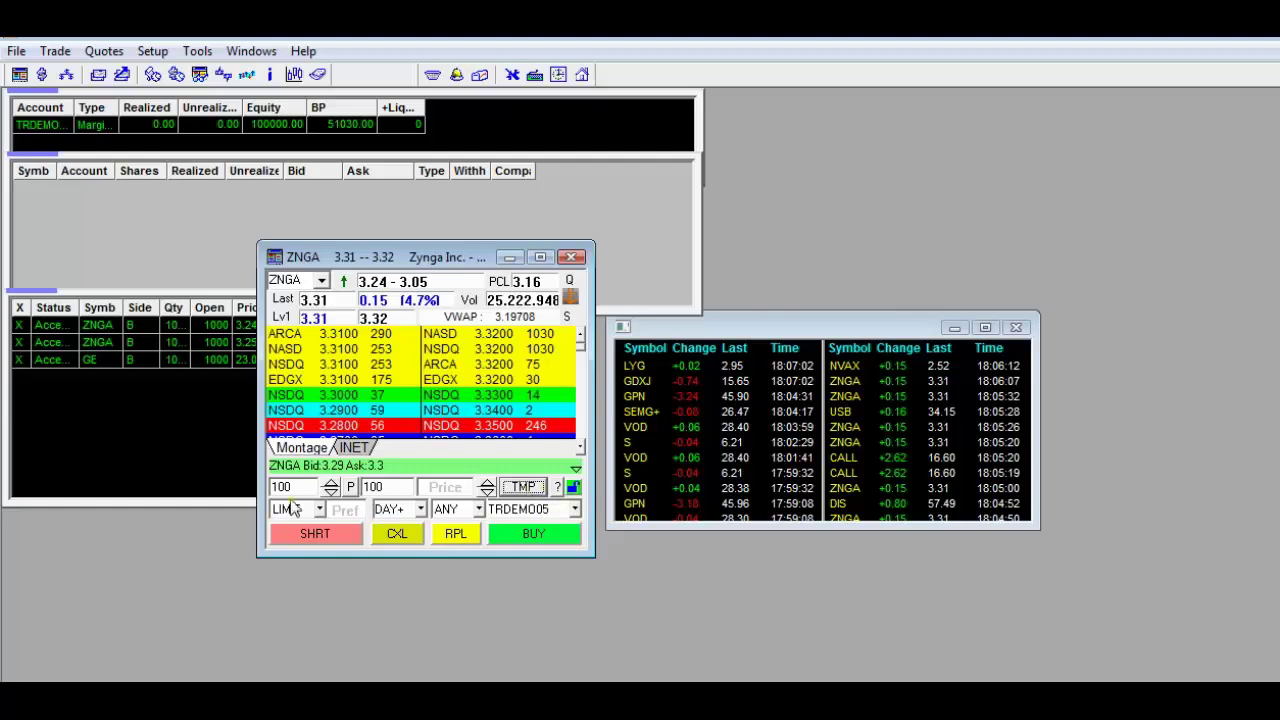
Set the ZNGA order to 500 shares, MARKET route and GTC, and reload the default order template over it
{"action": "left_click", "coordinate": [331, 483]}
{"action": "left_click", "coordinate": [331, 483]}
{"action": "left_click", "coordinate": [331, 483]}
{"action": "left_click", "coordinate": [331, 483]}
{"action": "left_click", "coordinate": [320, 509]}
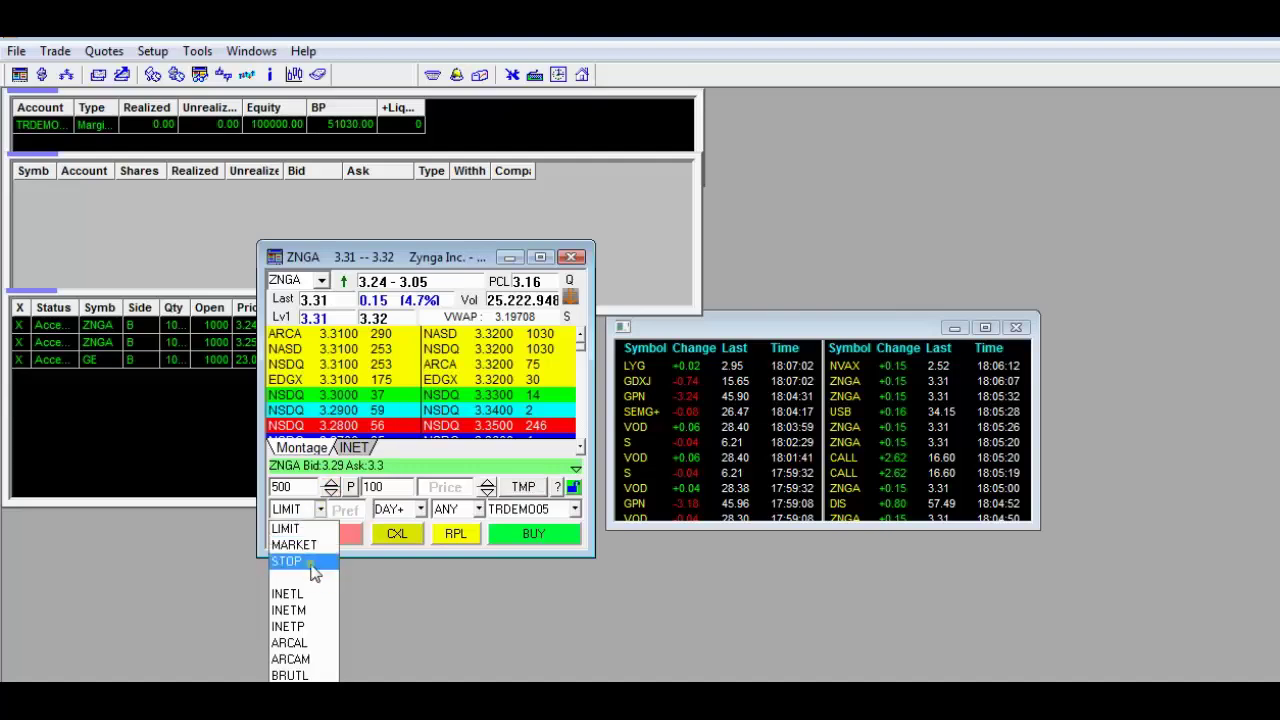
{"action": "left_click", "coordinate": [295, 545]}
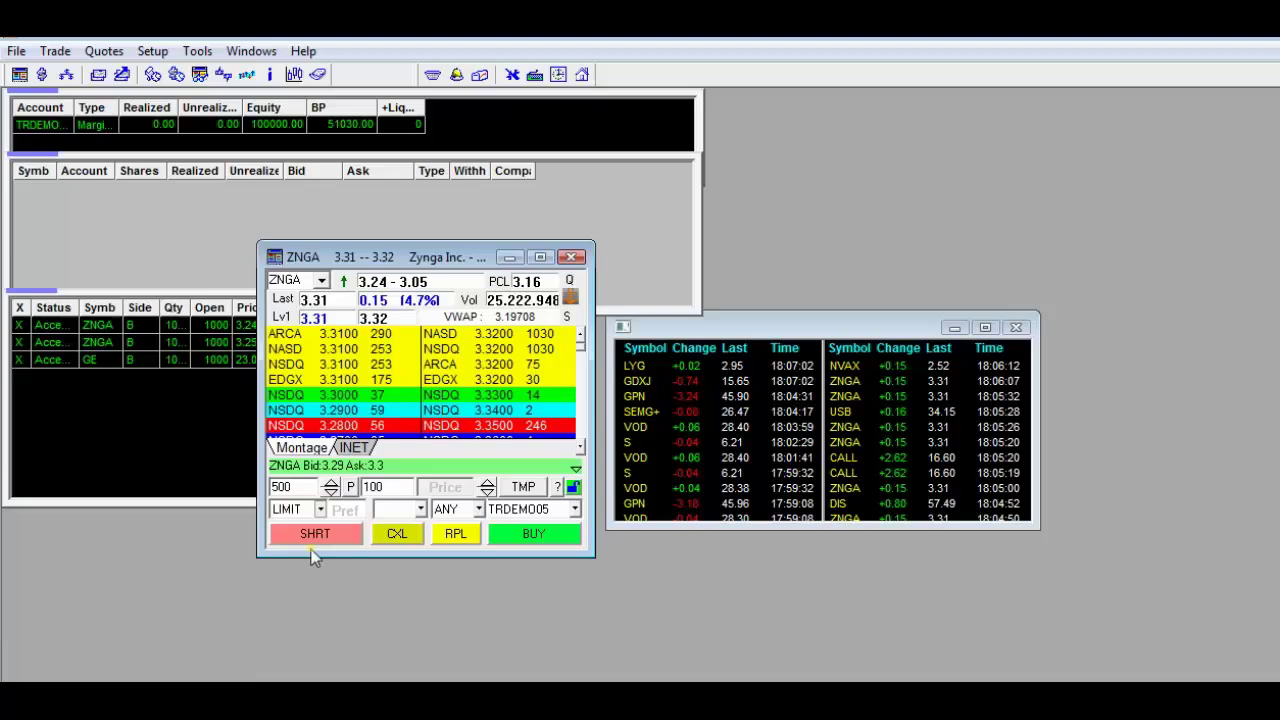
{"action": "left_click", "coordinate": [421, 509]}
{"action": "left_click", "coordinate": [409, 579]}
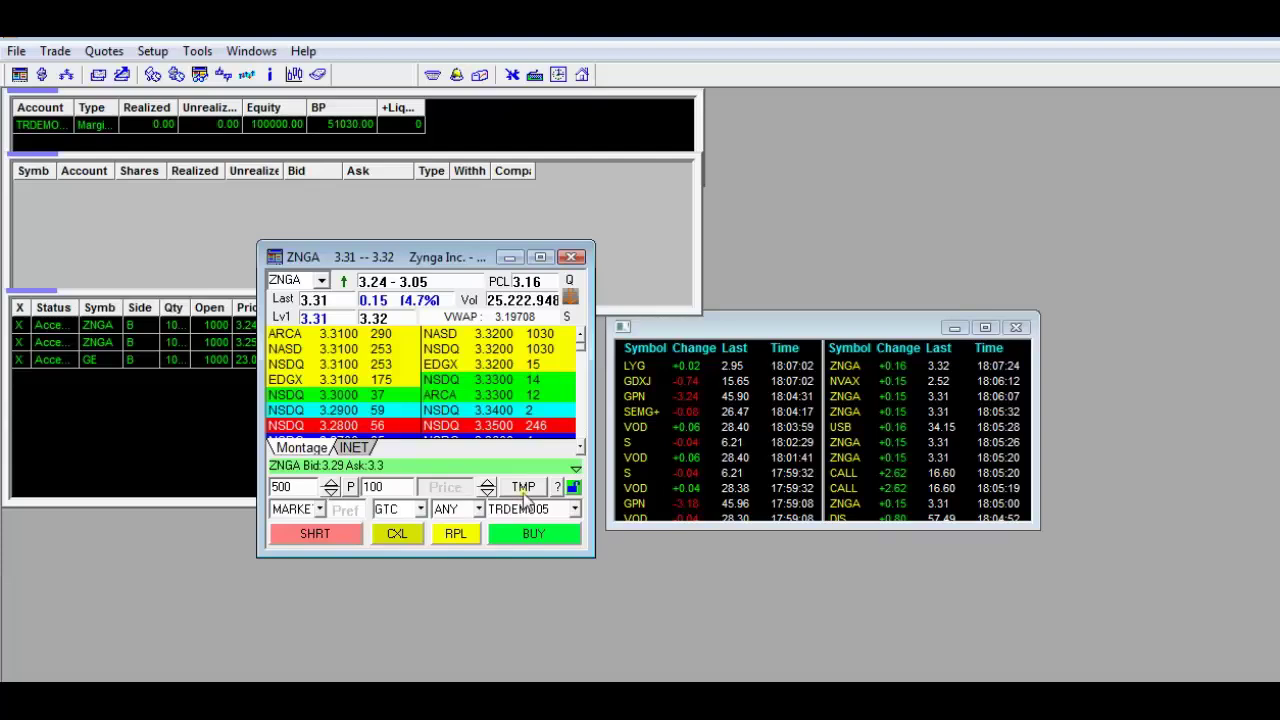
{"action": "left_click", "coordinate": [524, 491]}
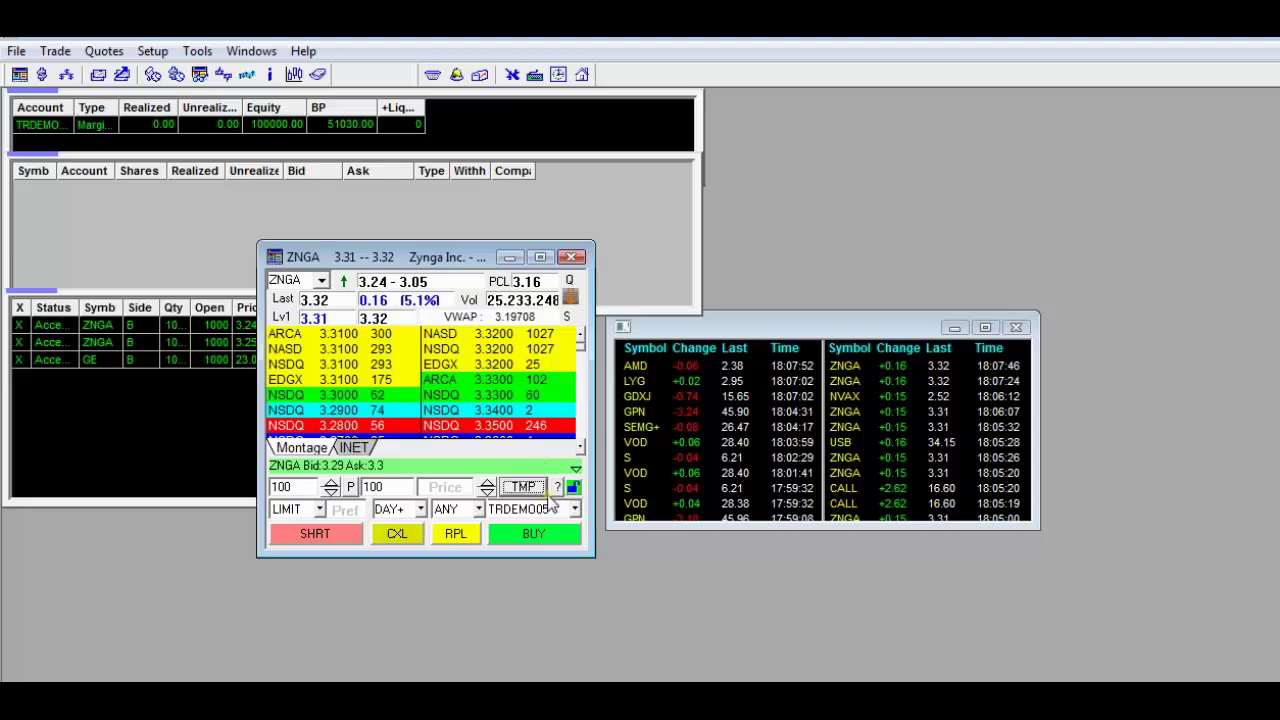
Look up the help description of the order template (TMP) control and dismiss it
{"action": "left_click", "coordinate": [294, 278]}
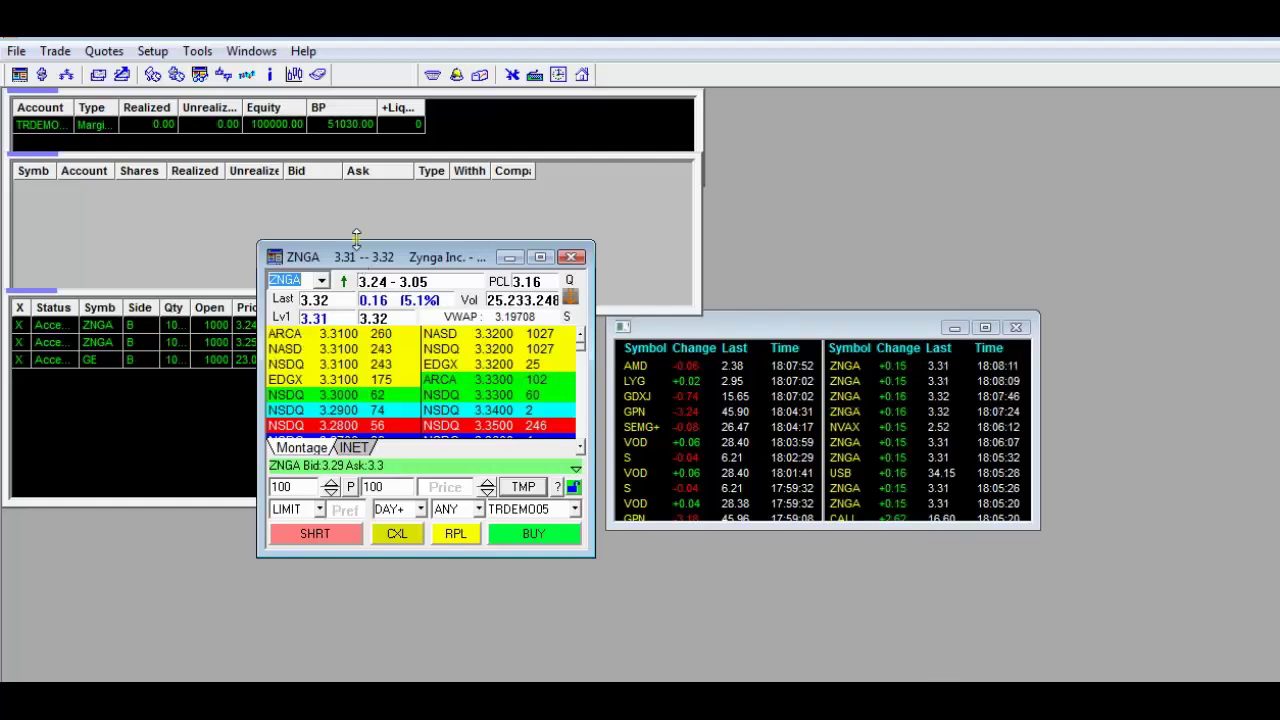
{"action": "left_click", "coordinate": [556, 488]}
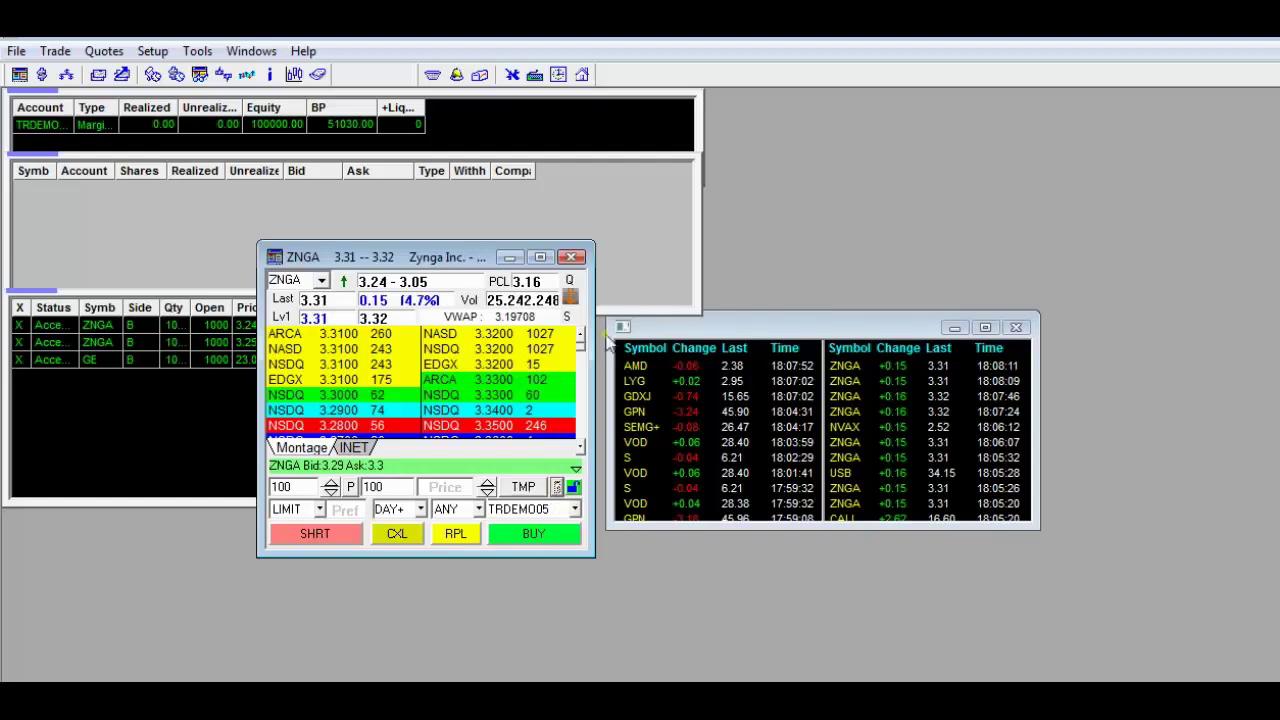
{"action": "left_click", "coordinate": [523, 487]}
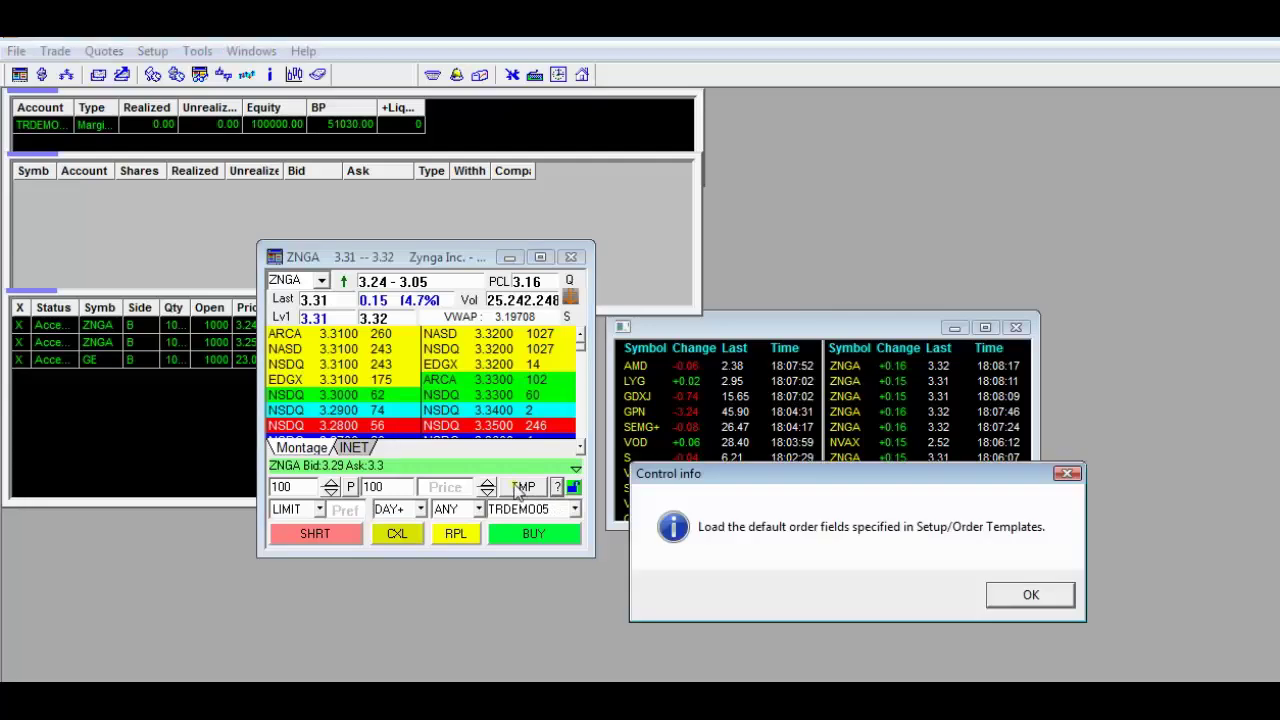
{"action": "left_click", "coordinate": [1014, 592]}
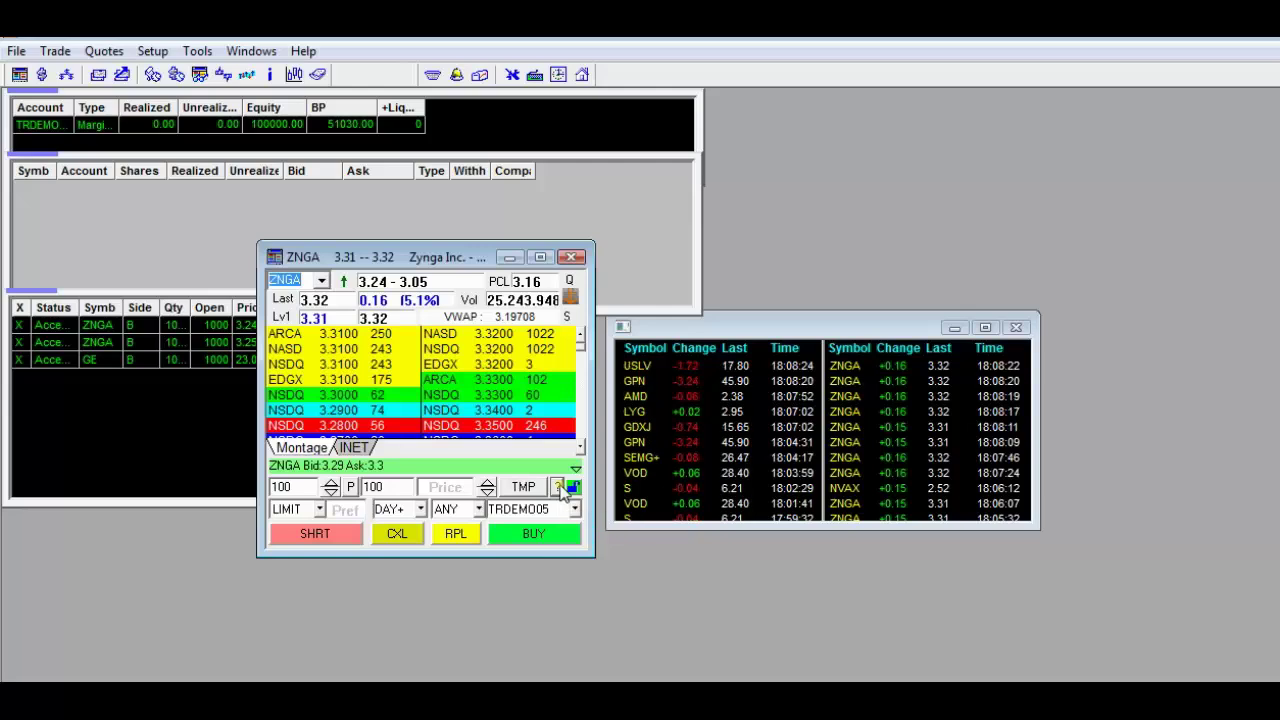
Shift the Montage window slightly and read the help description of the order route field
{"action": "left_click_drag", "start_coordinate": [447, 263], "coordinate": [421, 221]}
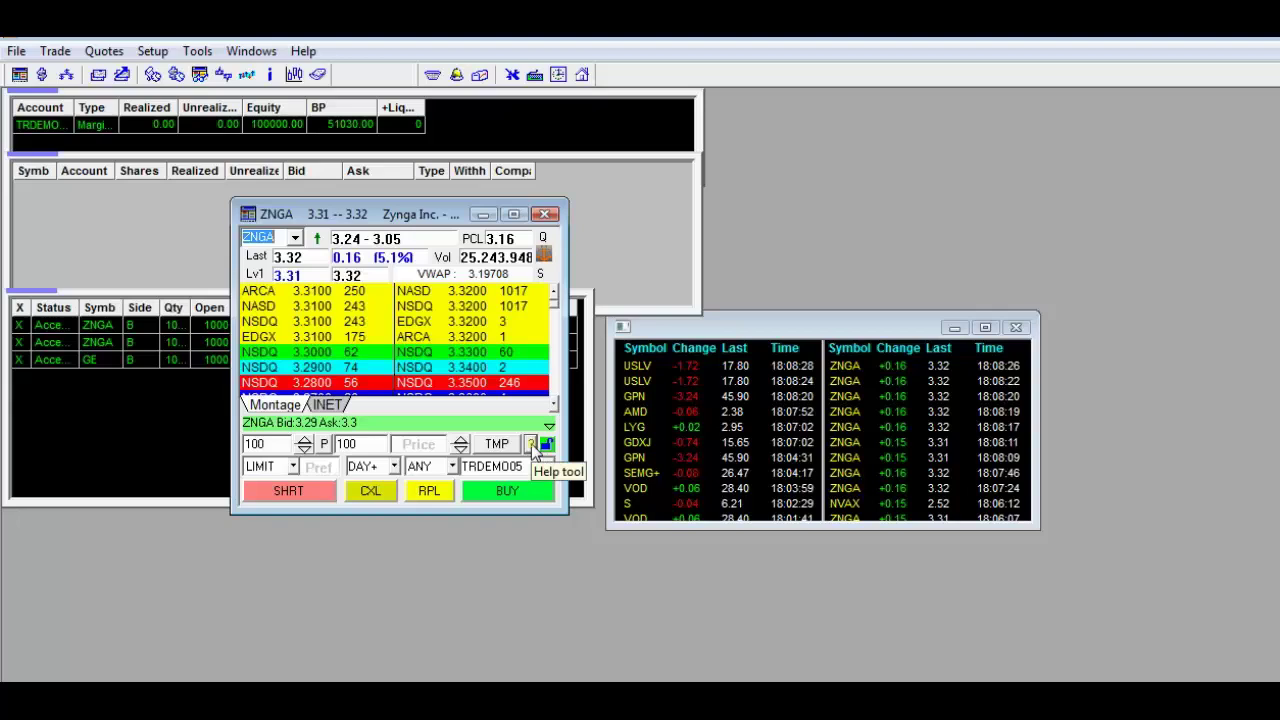
{"action": "left_click", "coordinate": [531, 443]}
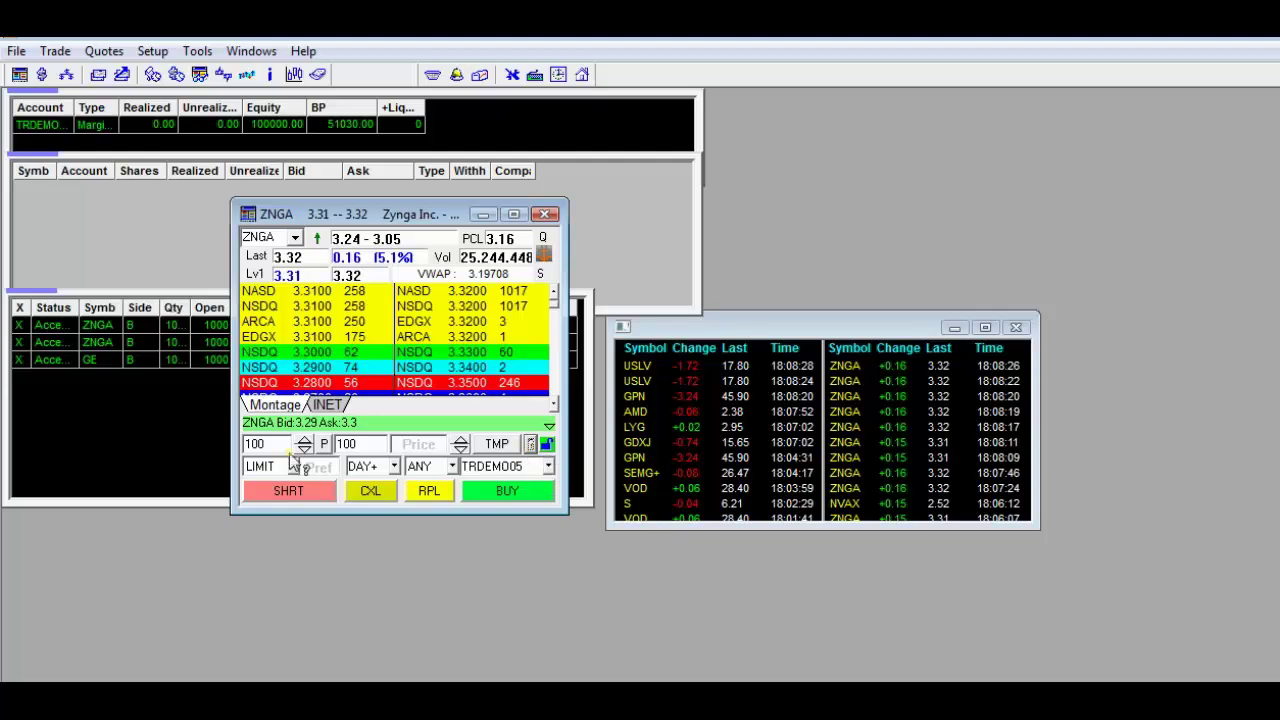
{"action": "left_click", "coordinate": [287, 476]}
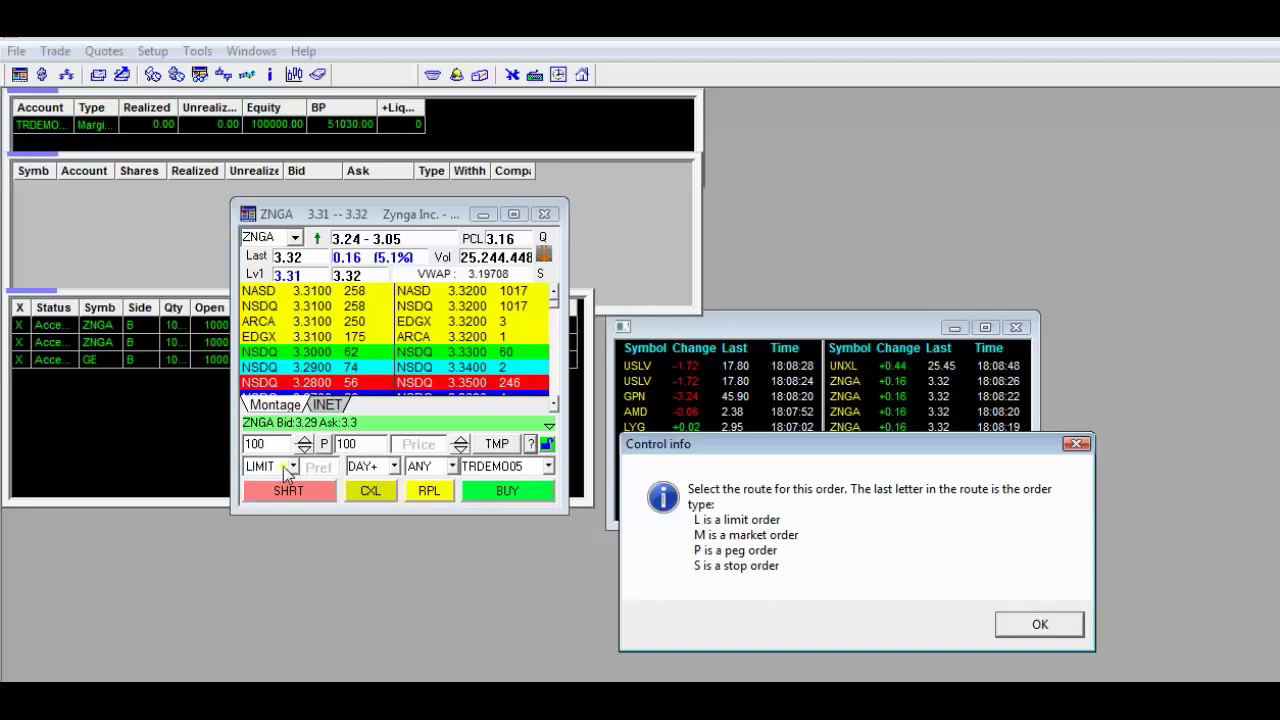
{"action": "left_click_drag", "start_coordinate": [698, 443], "coordinate": [390, 420]}
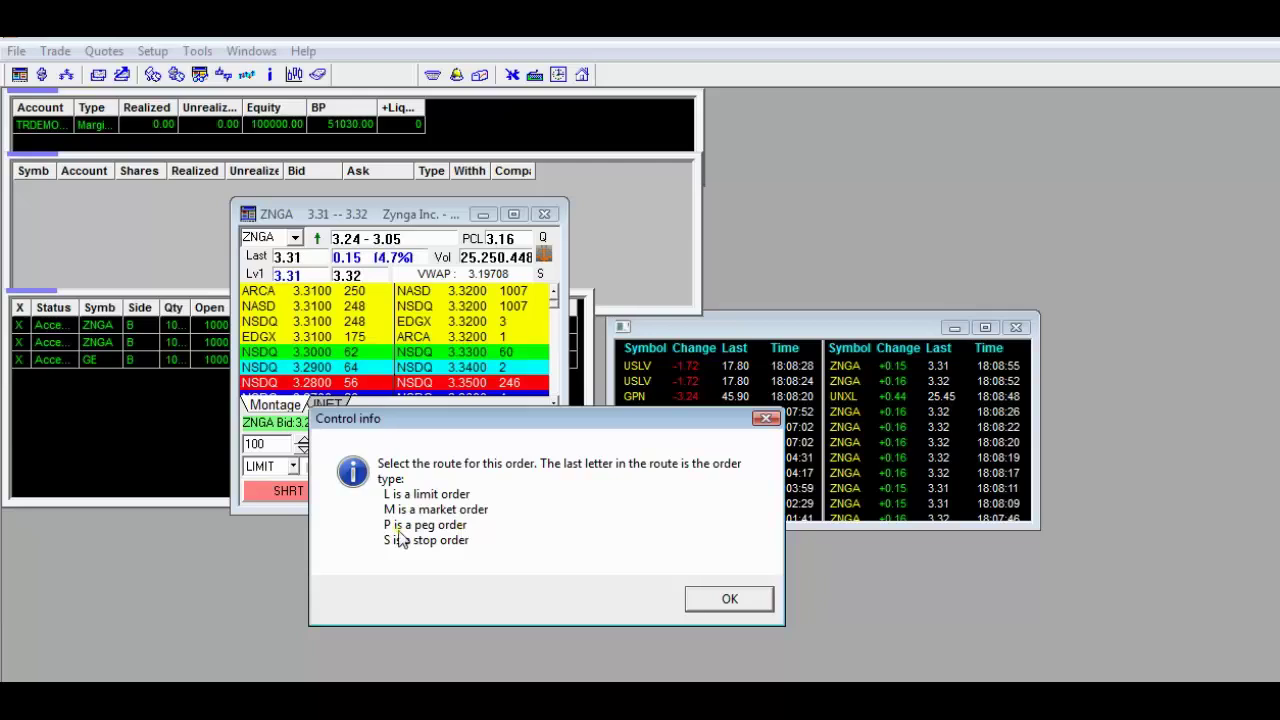
{"action": "left_click", "coordinate": [729, 598]}
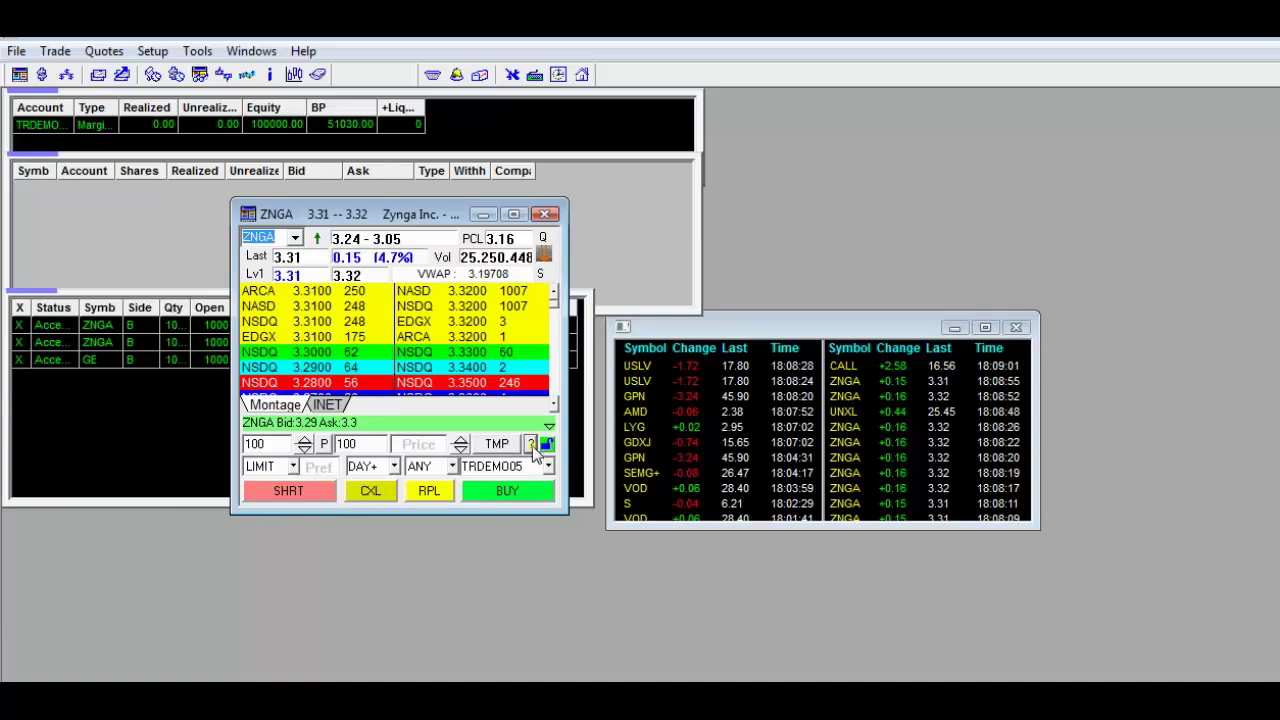
Read the help description of the ANY field in the ZNGA order entry and dismiss it
{"action": "left_click", "coordinate": [531, 445]}
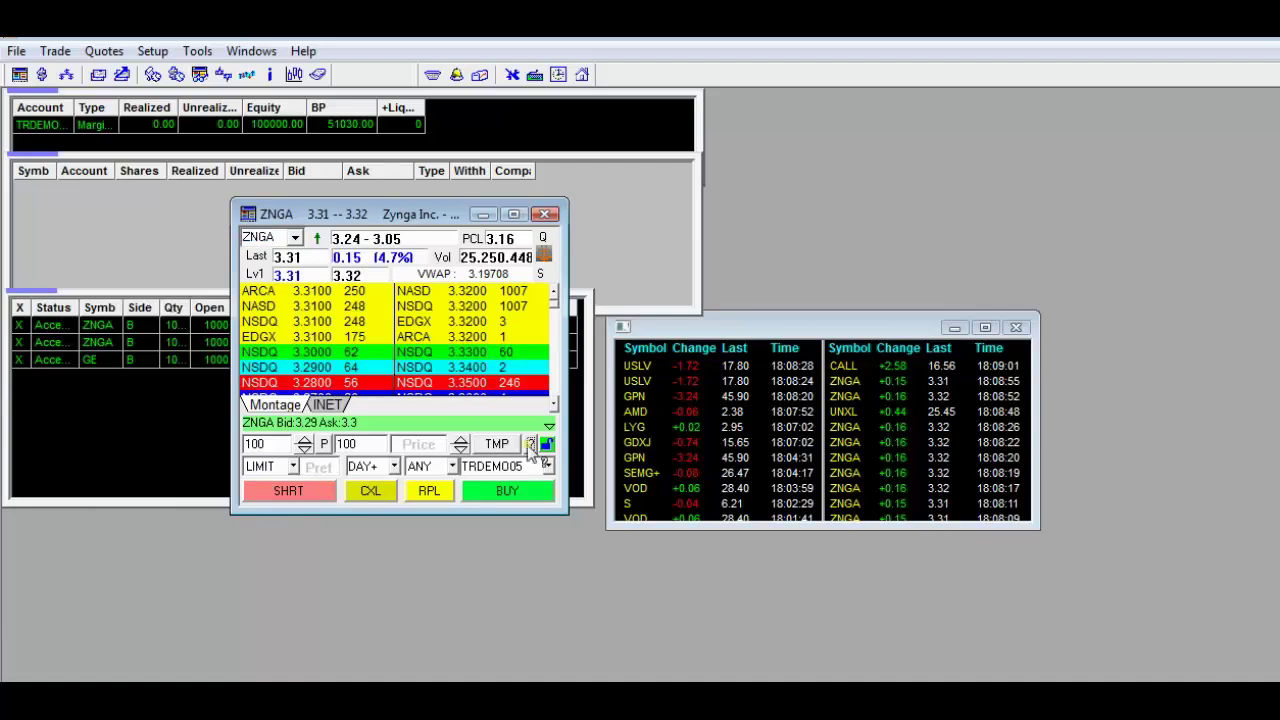
{"action": "left_click", "coordinate": [427, 466]}
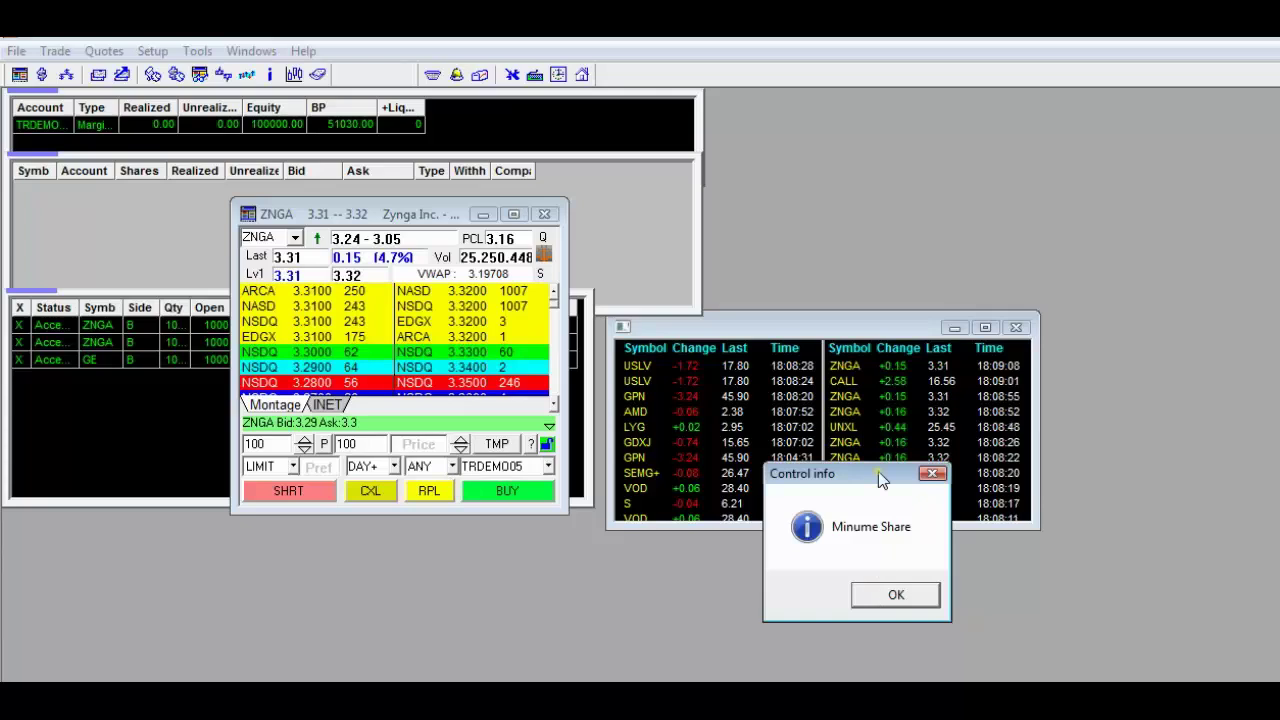
{"action": "left_click_drag", "start_coordinate": [878, 472], "coordinate": [733, 424]}
{"action": "left_click", "coordinate": [729, 543]}
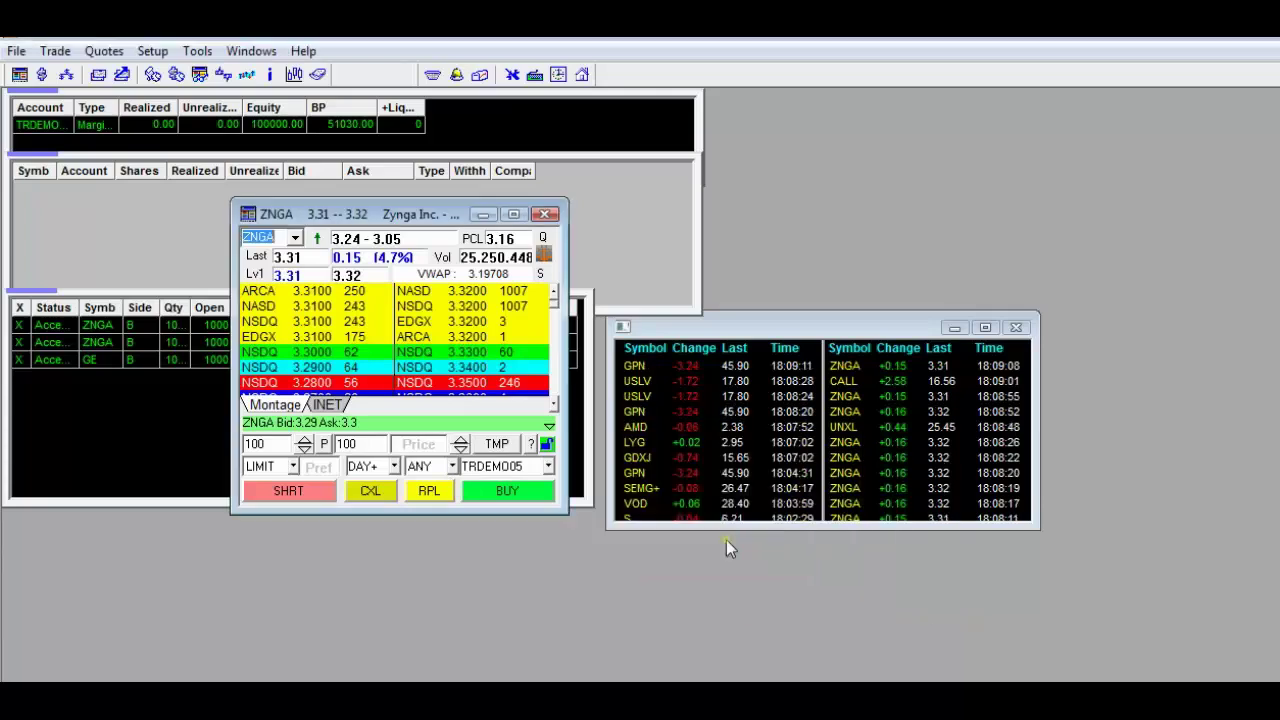
Look through the routes available for the ZNGA order without choosing another one
{"action": "left_click", "coordinate": [297, 468]}
{"action": "left_click", "coordinate": [297, 468]}
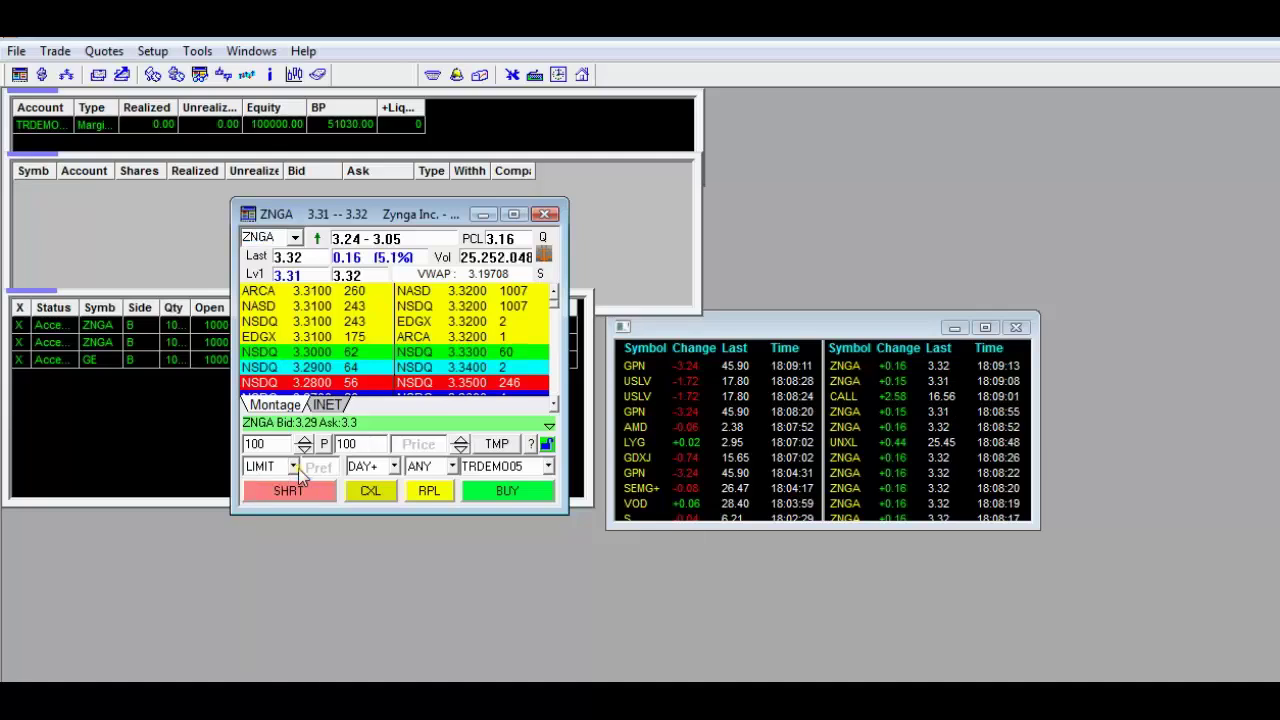
{"action": "left_click", "coordinate": [284, 468]}
{"action": "left_click", "coordinate": [268, 472]}
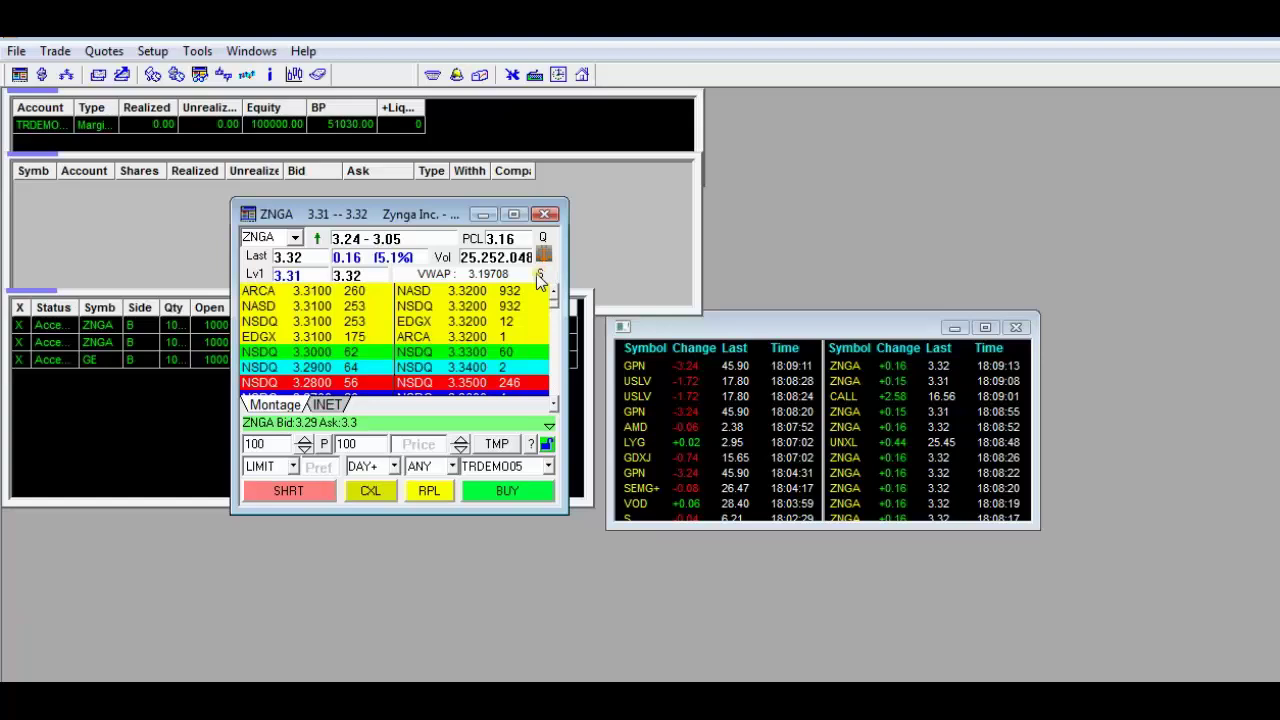
{"action": "left_click", "coordinate": [276, 468]}
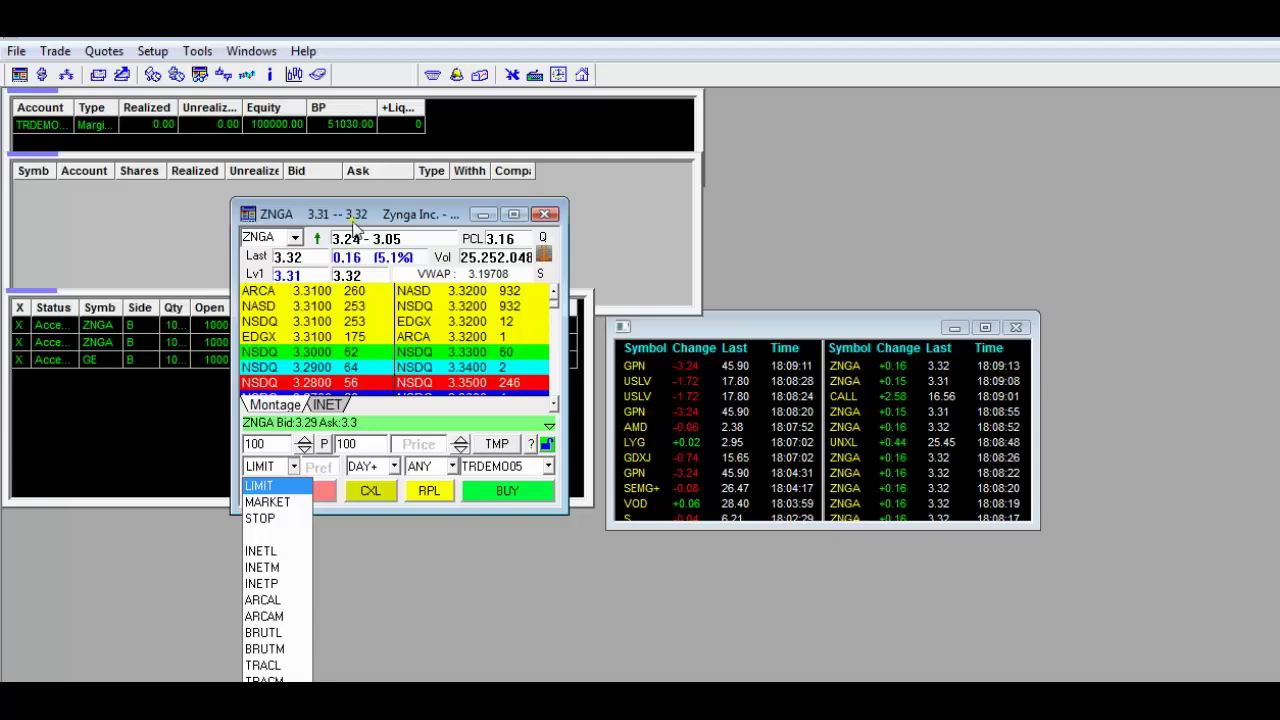
{"action": "left_click", "coordinate": [390, 150]}
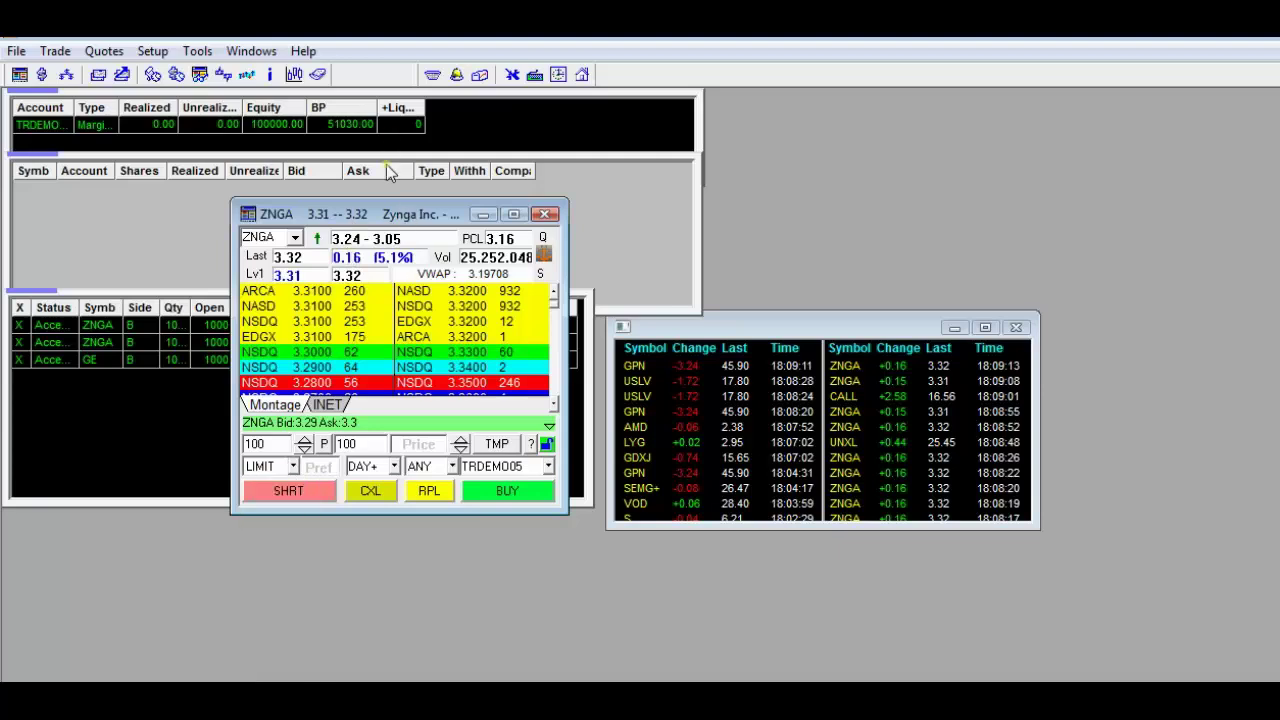
Move the ZNGA Montage window clear of the account, position and order lists, reviewing its route options on the way
{"action": "left_click_drag", "start_coordinate": [390, 218], "coordinate": [366, 115]}
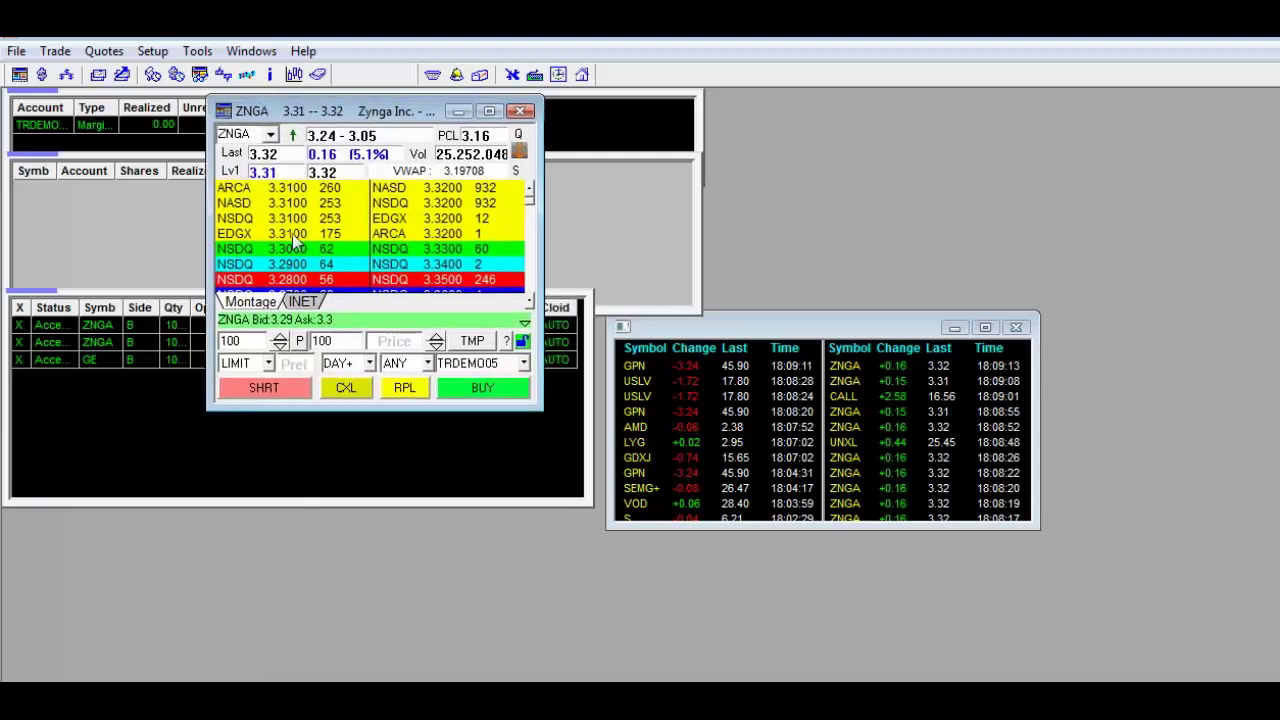
{"action": "left_click", "coordinate": [232, 364]}
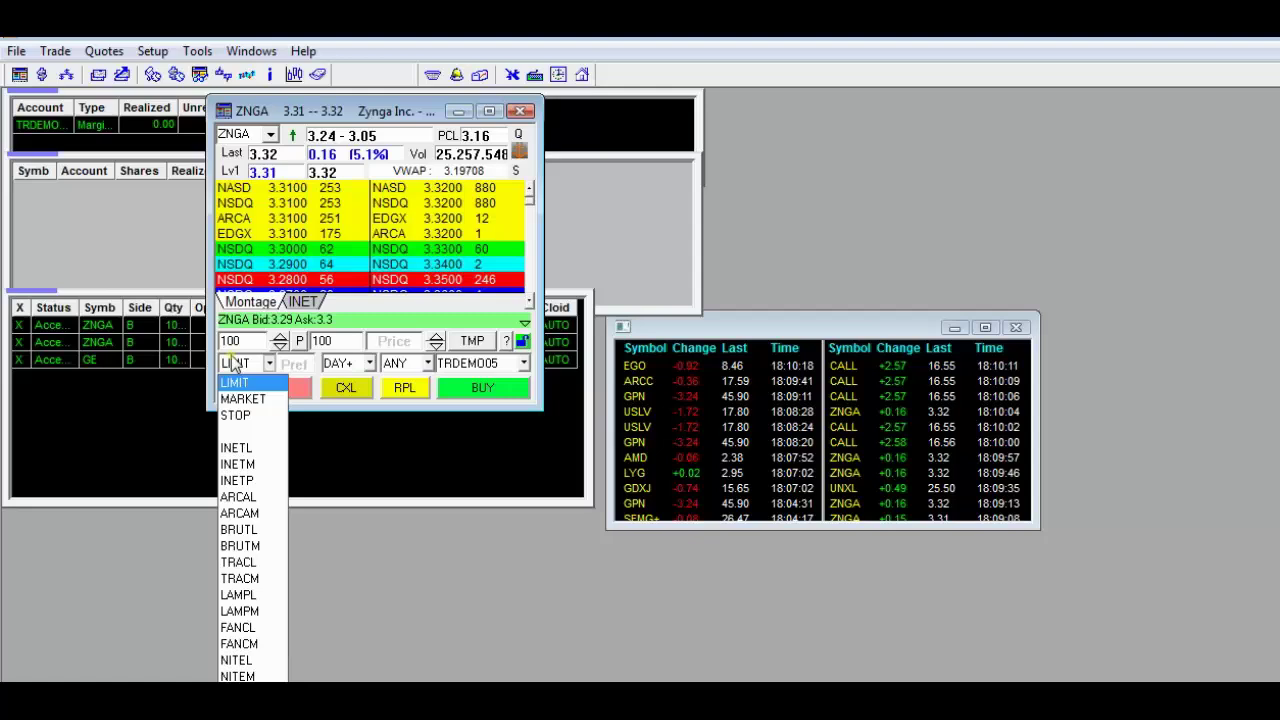
{"action": "left_click", "coordinate": [234, 364]}
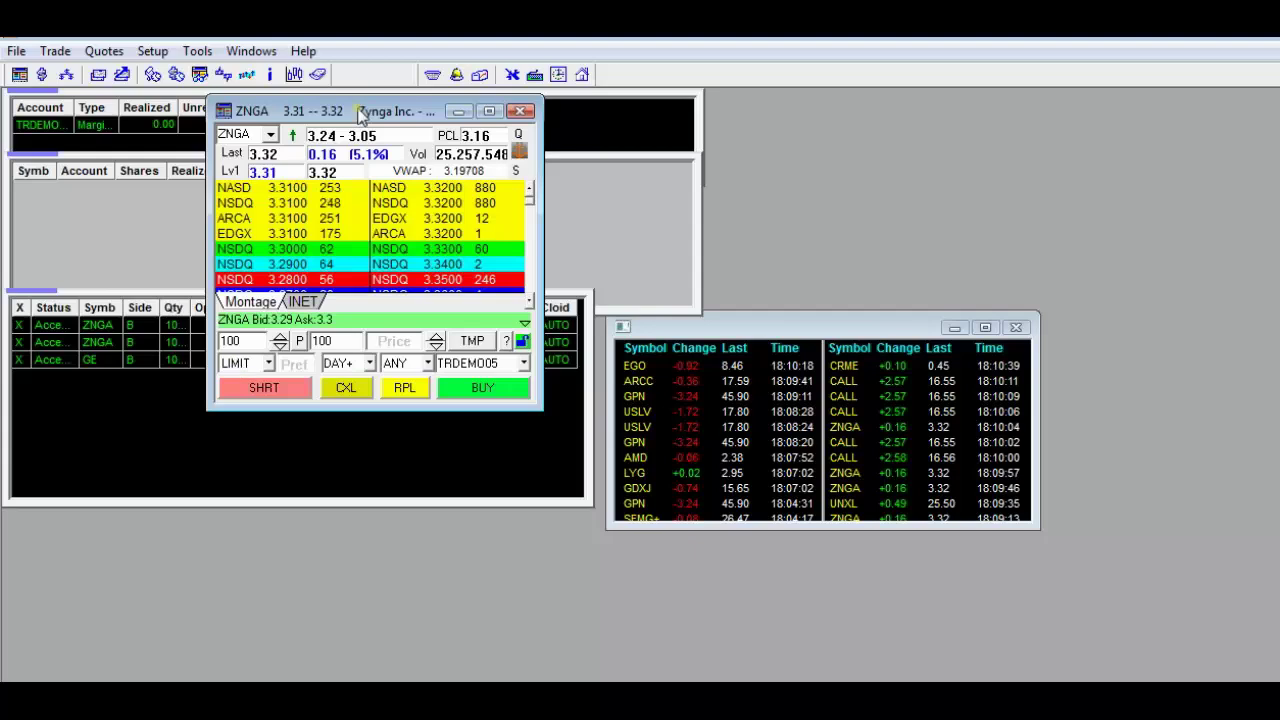
{"action": "left_click_drag", "start_coordinate": [362, 111], "coordinate": [1080, 113]}
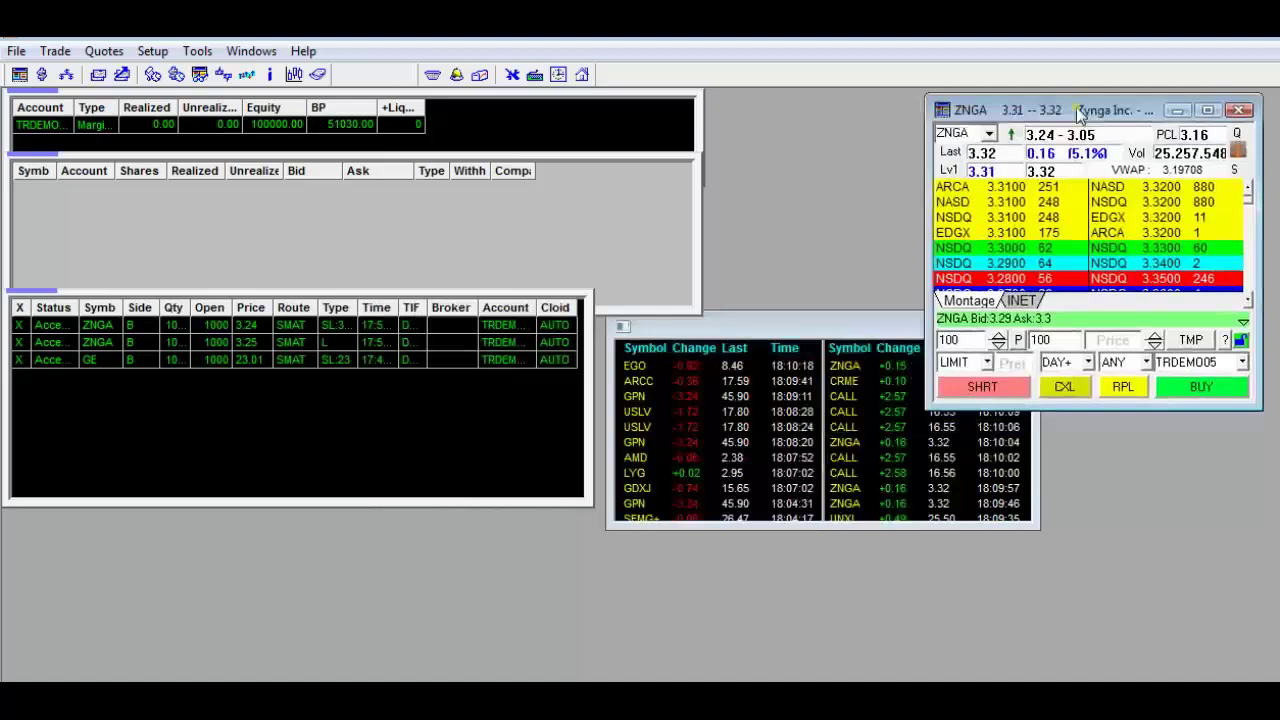
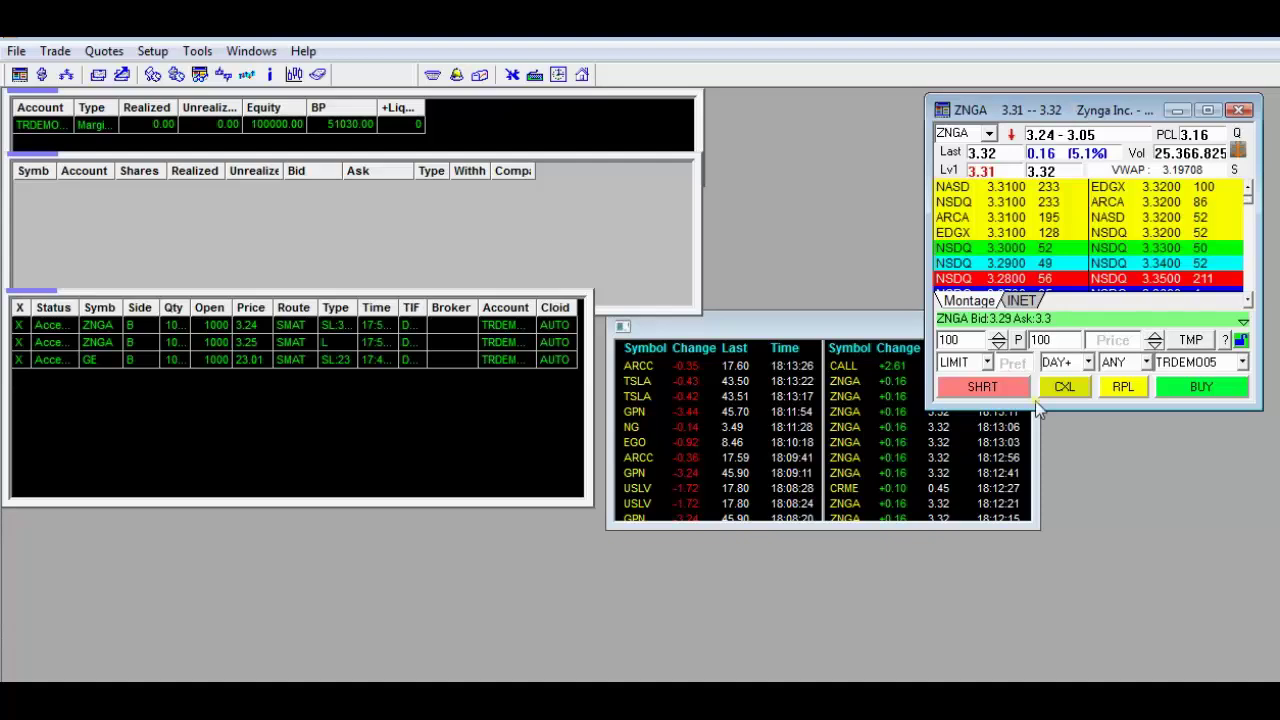
Set the ZNGA order's route to ARCAL
{"action": "left_click", "coordinate": [988, 362]}
{"action": "left_click", "coordinate": [972, 366]}
{"action": "left_click", "coordinate": [970, 366]}
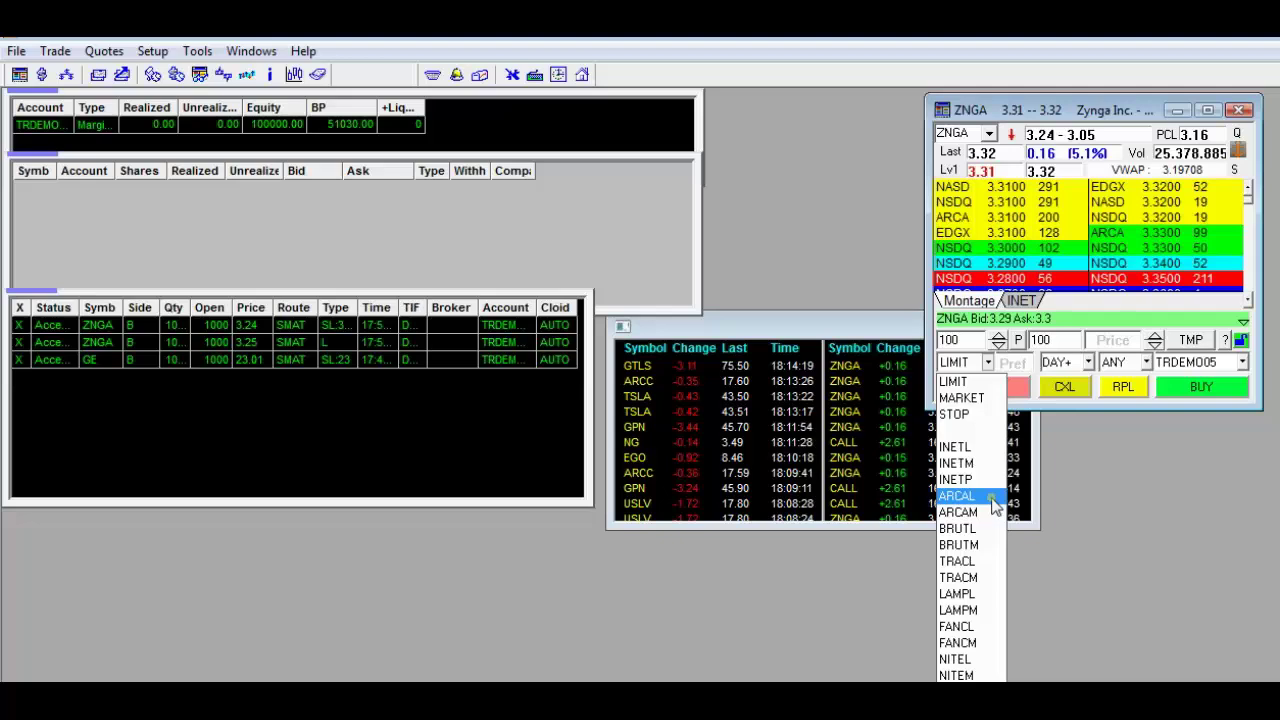
{"action": "left_click", "coordinate": [993, 502]}
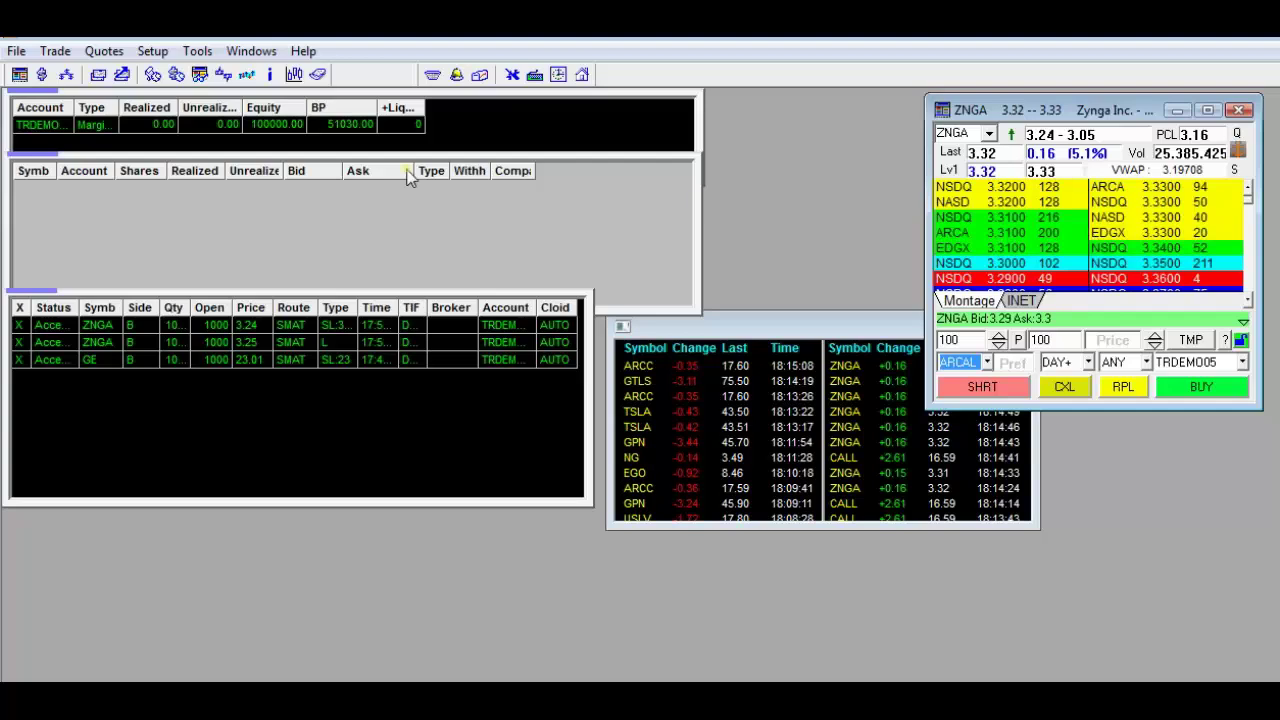
Set the global default order route for the Nasdaq exchange to ARCAL, apply it, and activate TMP in the ZNGA order entry
{"action": "left_click", "coordinate": [155, 54]}
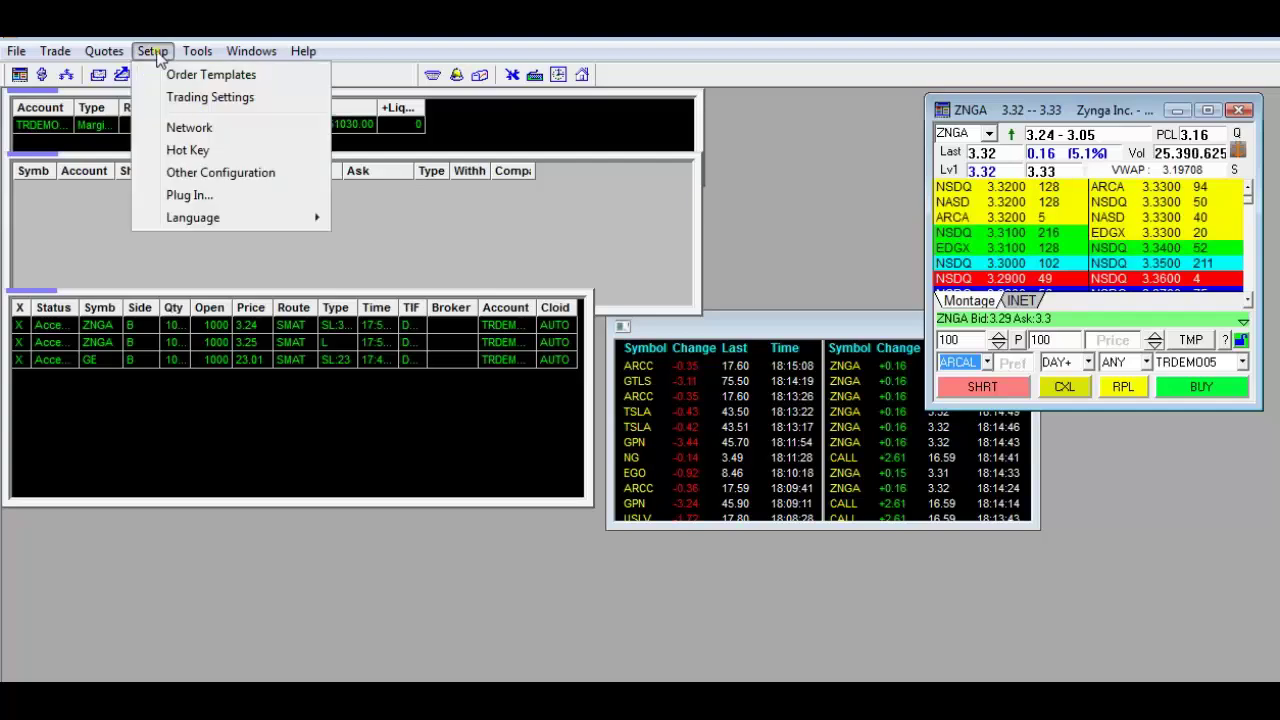
{"action": "left_click", "coordinate": [174, 74]}
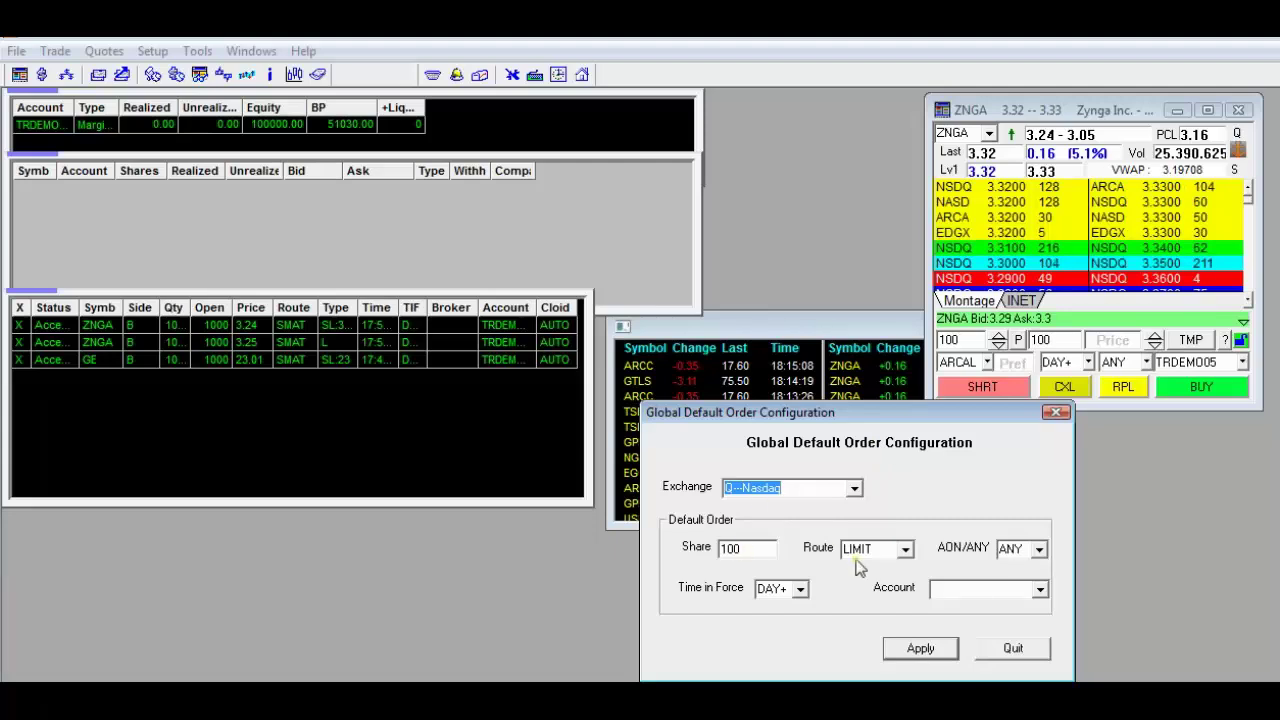
{"action": "left_click", "coordinate": [905, 552]}
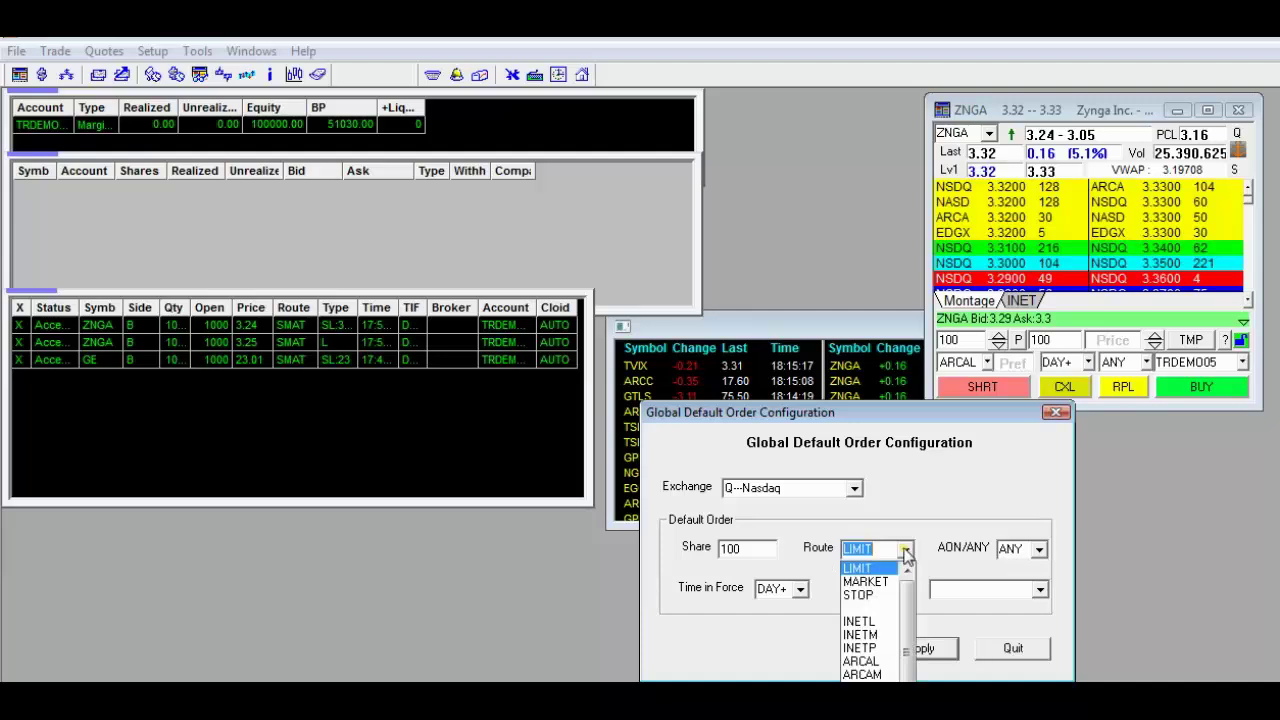
{"action": "left_click_drag", "start_coordinate": [913, 626], "coordinate": [912, 630]}
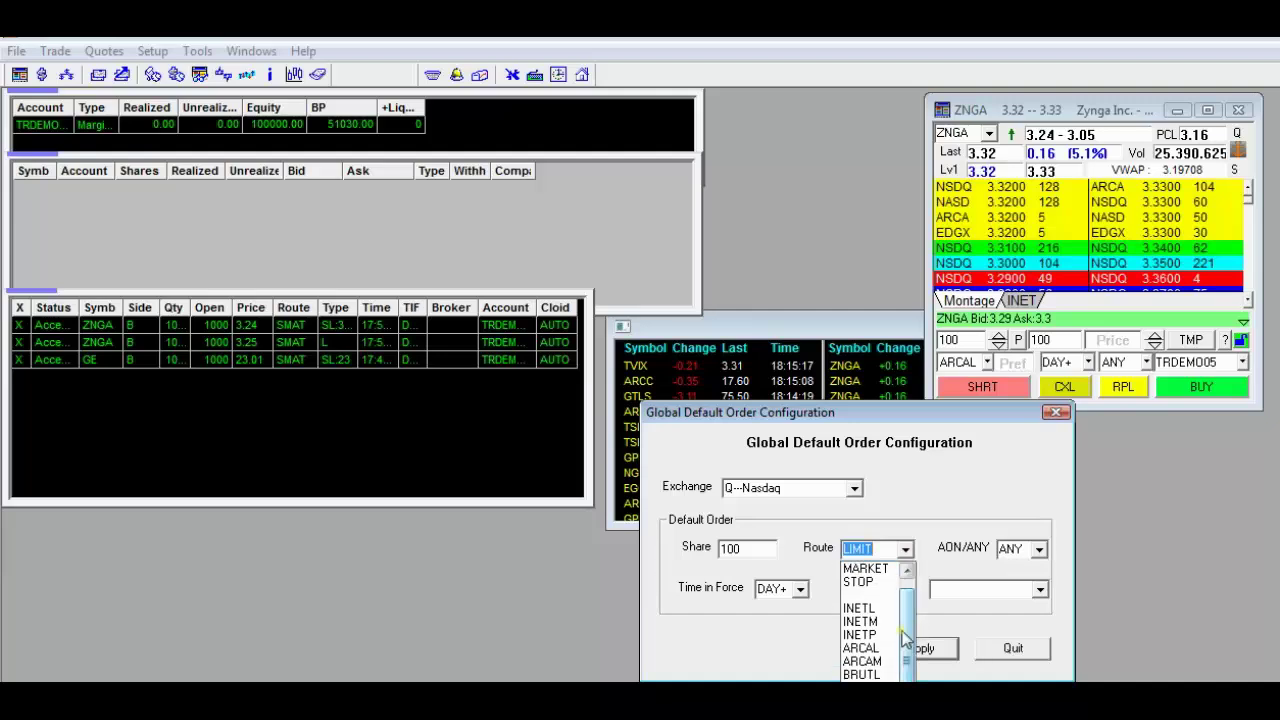
{"action": "left_click", "coordinate": [893, 652]}
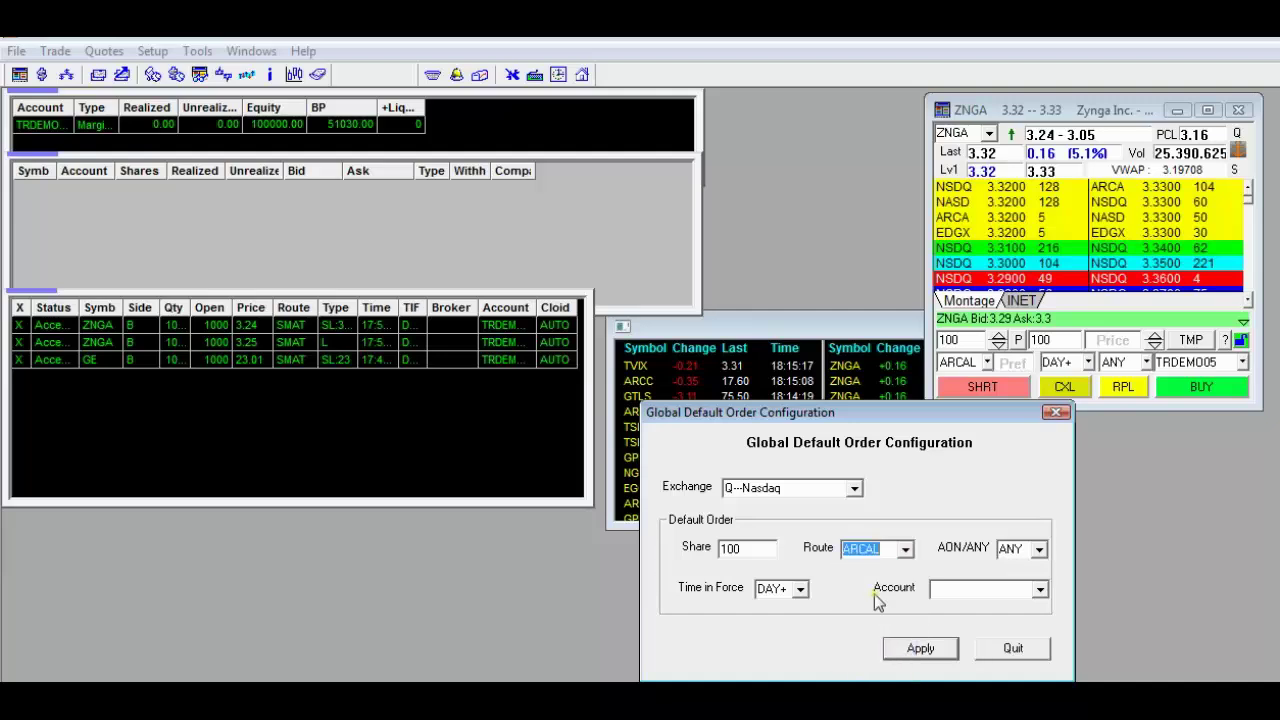
{"action": "left_click", "coordinate": [921, 648]}
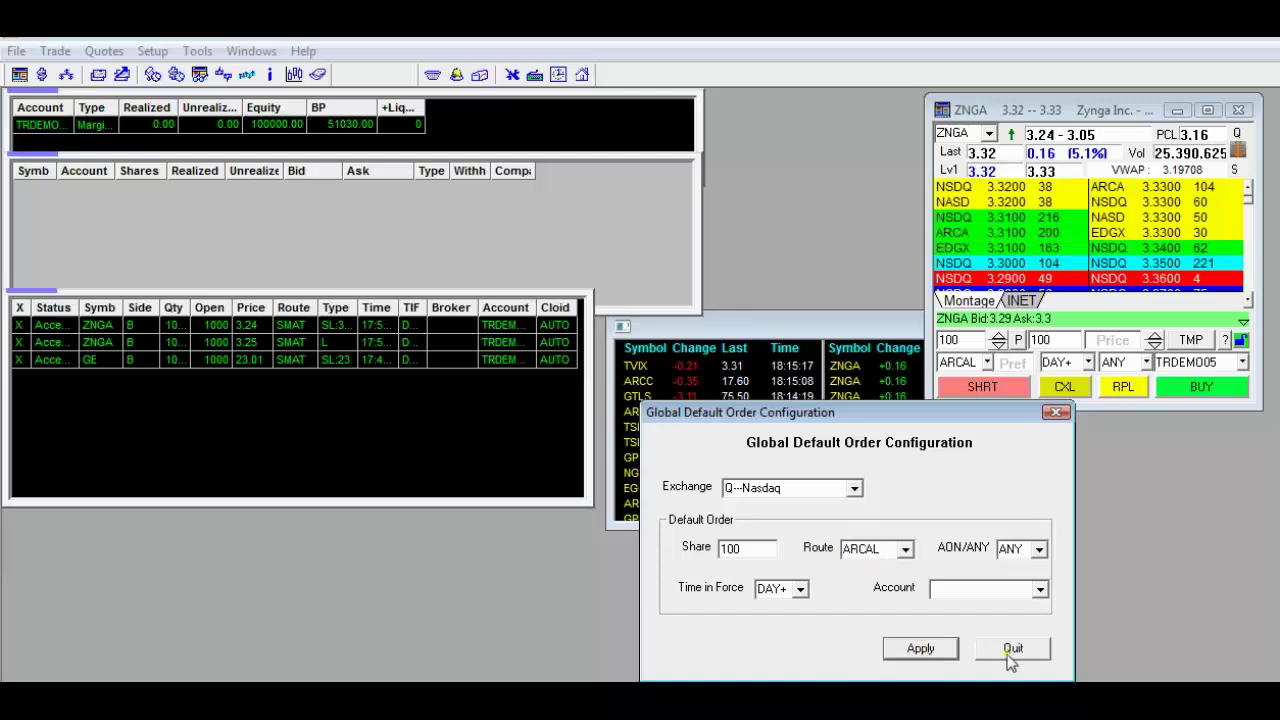
{"action": "left_click", "coordinate": [1012, 652]}
{"action": "left_click", "coordinate": [1190, 340]}
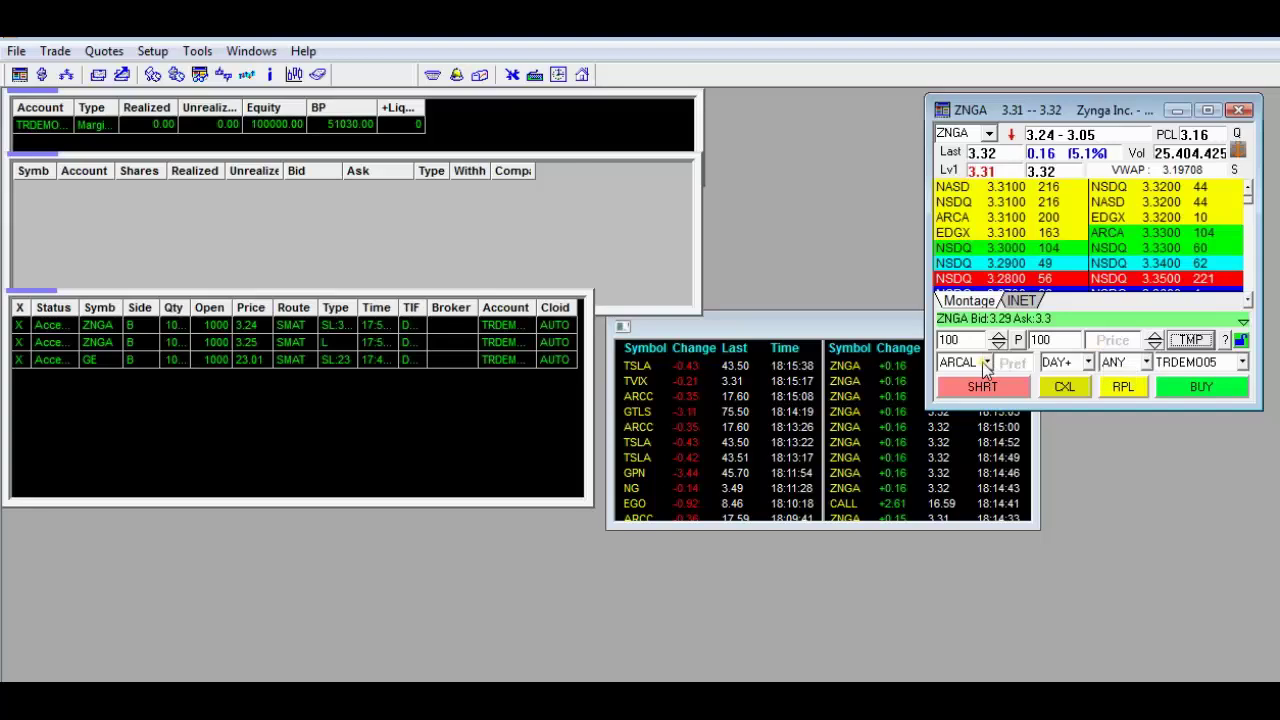
Examine the ZNGA order's route list again, shifting the Montage window closer to the account lists and keeping ARCAL
{"action": "left_click", "coordinate": [986, 363]}
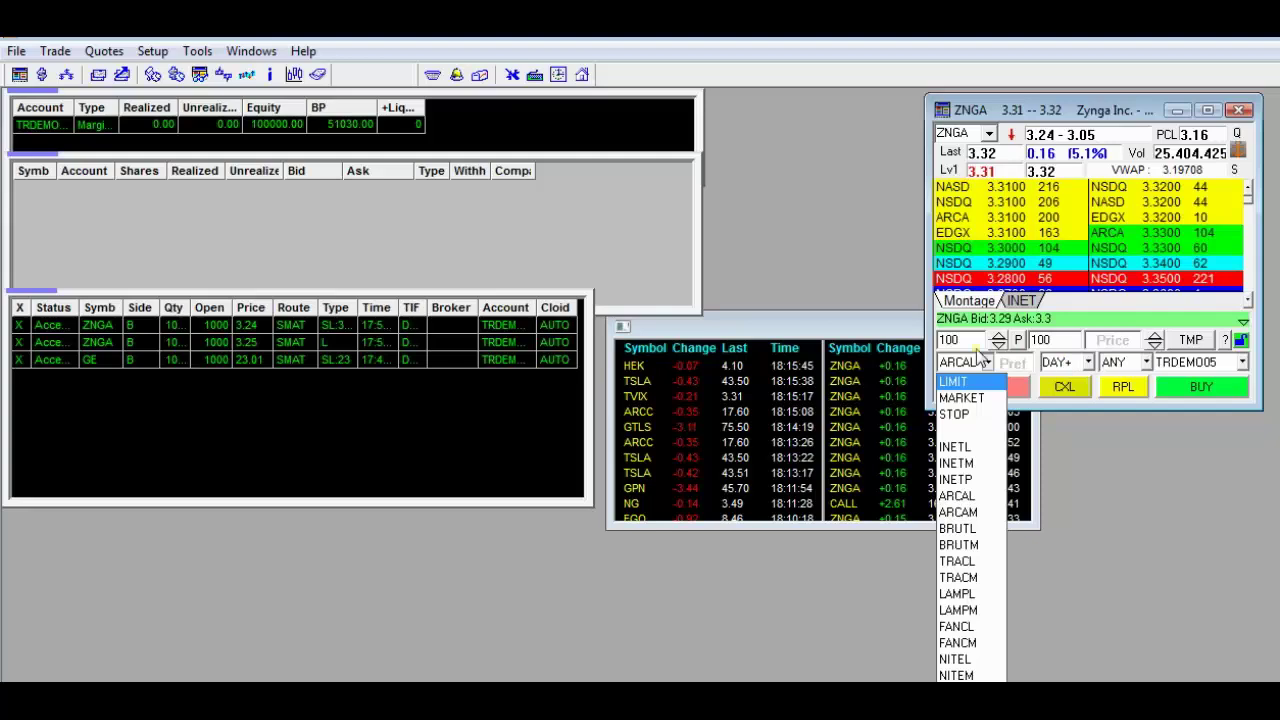
{"action": "left_click", "coordinate": [985, 360]}
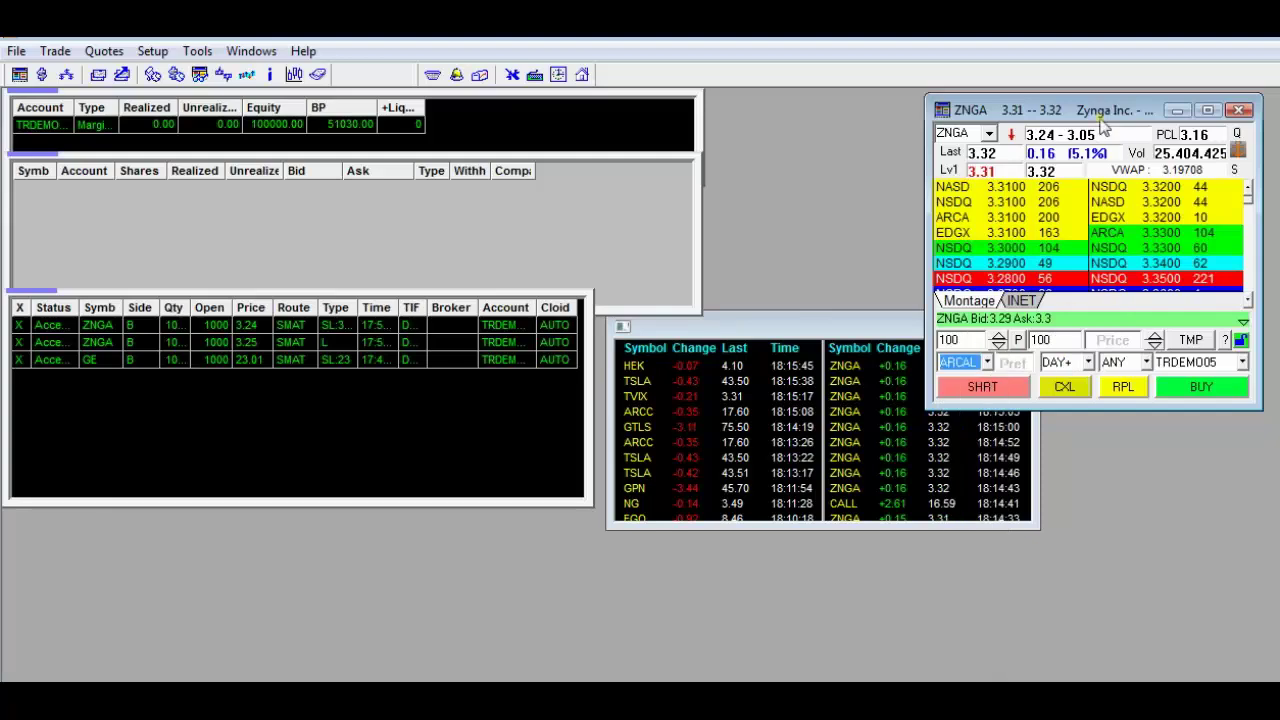
{"action": "left_click_drag", "start_coordinate": [1102, 120], "coordinate": [929, 132]}
{"action": "left_click", "coordinate": [816, 373]}
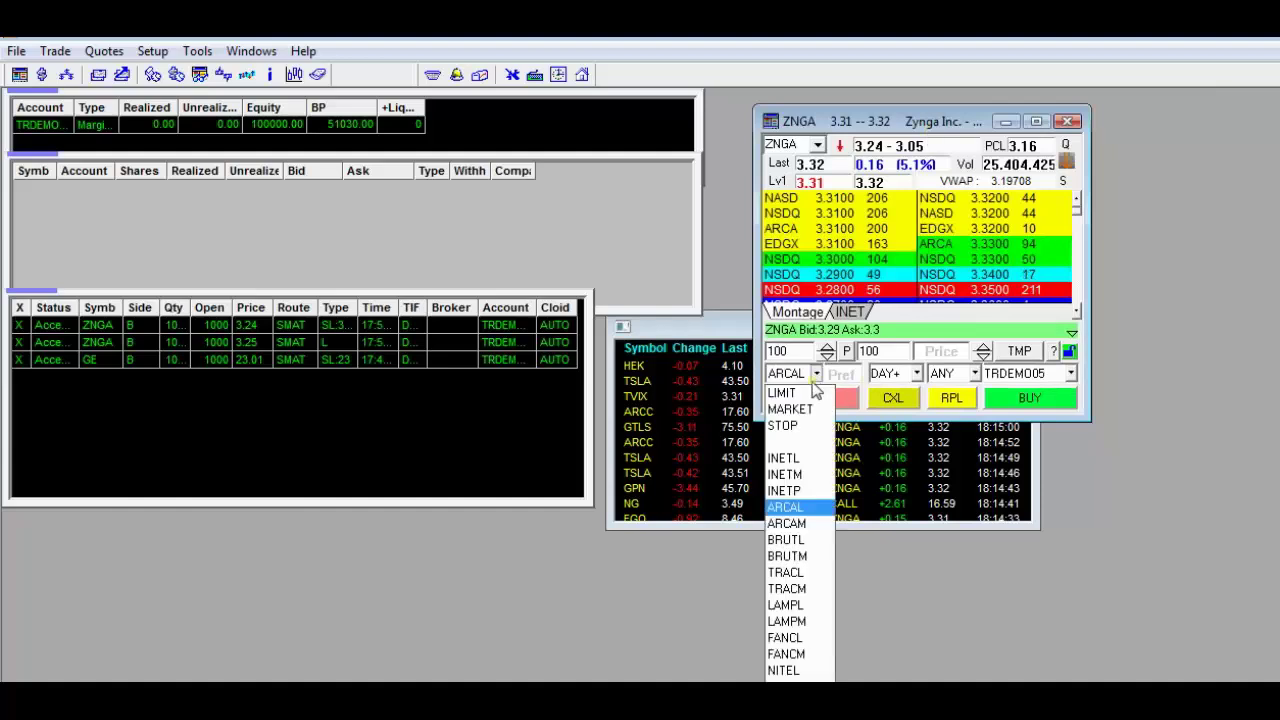
{"action": "left_click", "coordinate": [952, 351]}
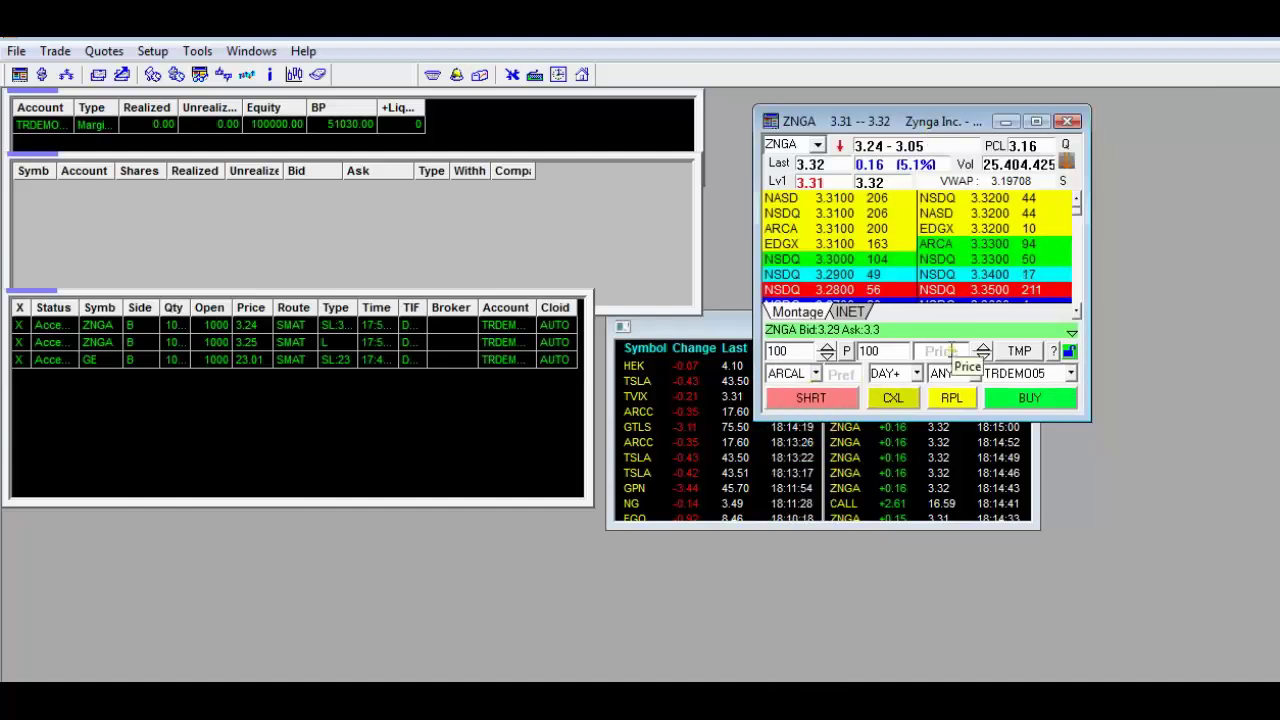
{"action": "left_click", "coordinate": [816, 373]}
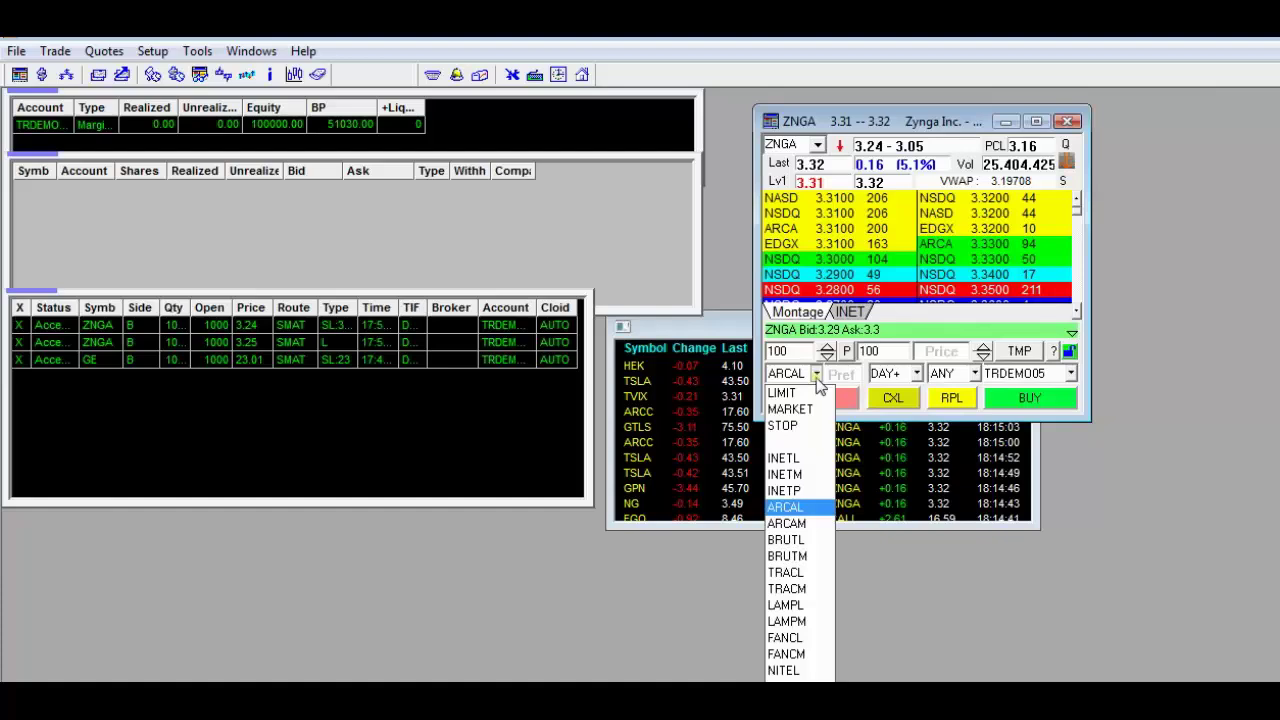
{"action": "left_click", "coordinate": [789, 374]}
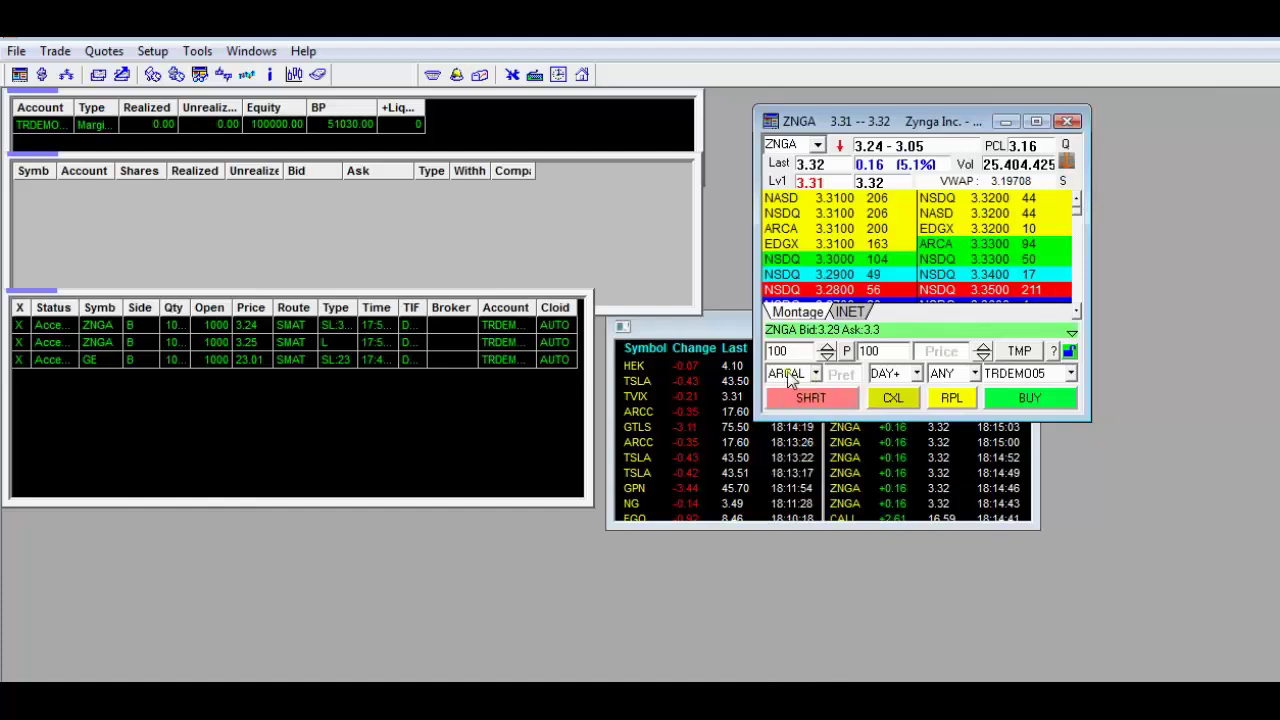
{"action": "left_click", "coordinate": [816, 373]}
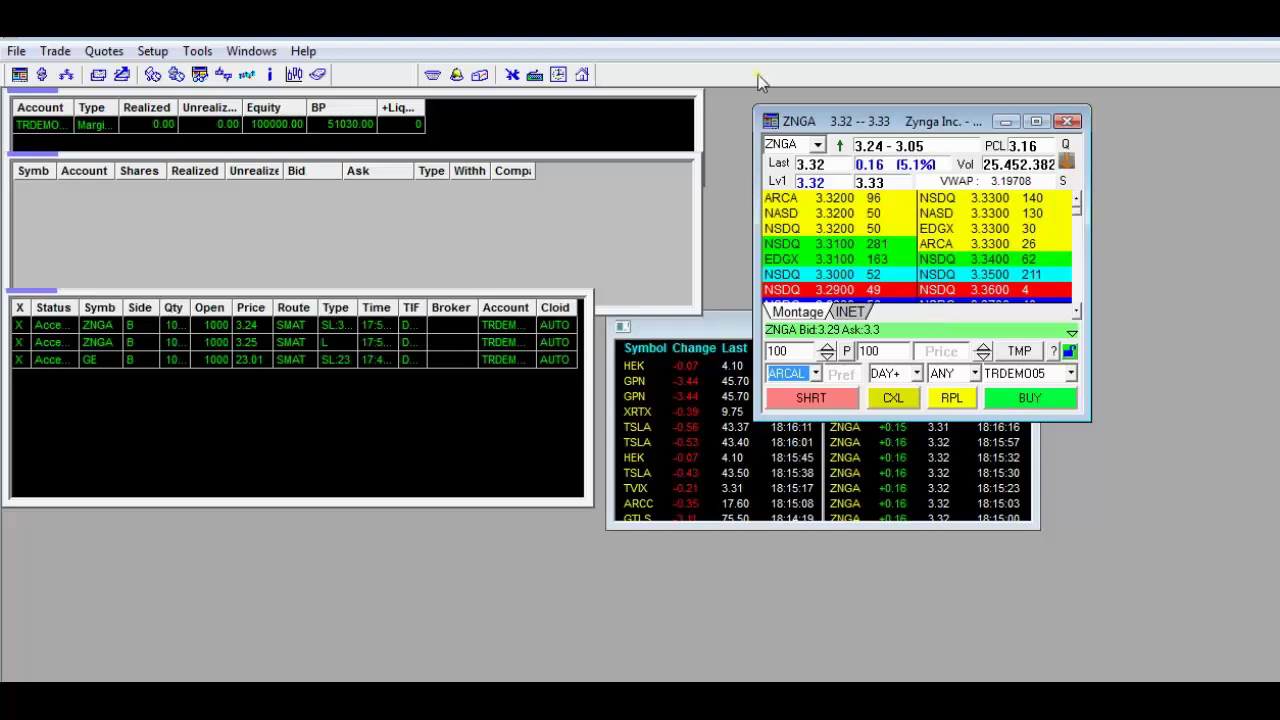
Move the ZNGA Montage window over the order list, open a new chart window, and resize and place it alongside the Montage
{"action": "left_click_drag", "start_coordinate": [908, 122], "coordinate": [202, 176]}
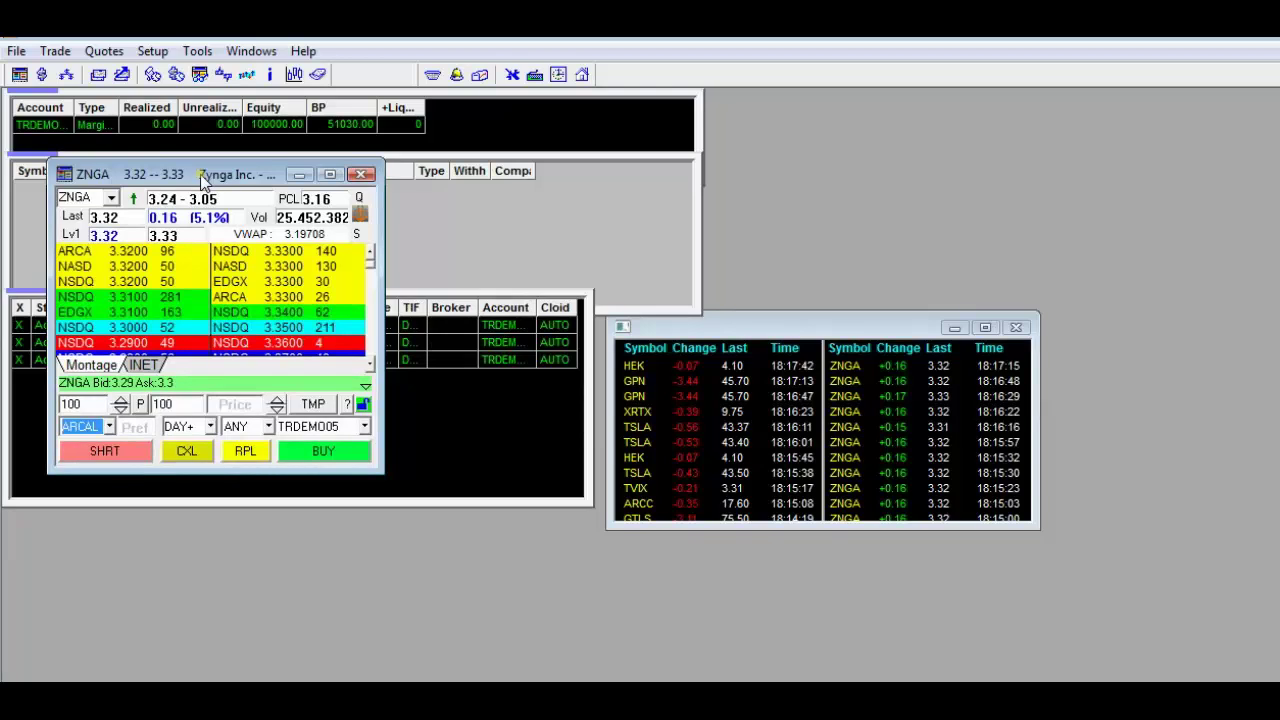
{"action": "left_click_drag", "start_coordinate": [203, 177], "coordinate": [170, 253]}
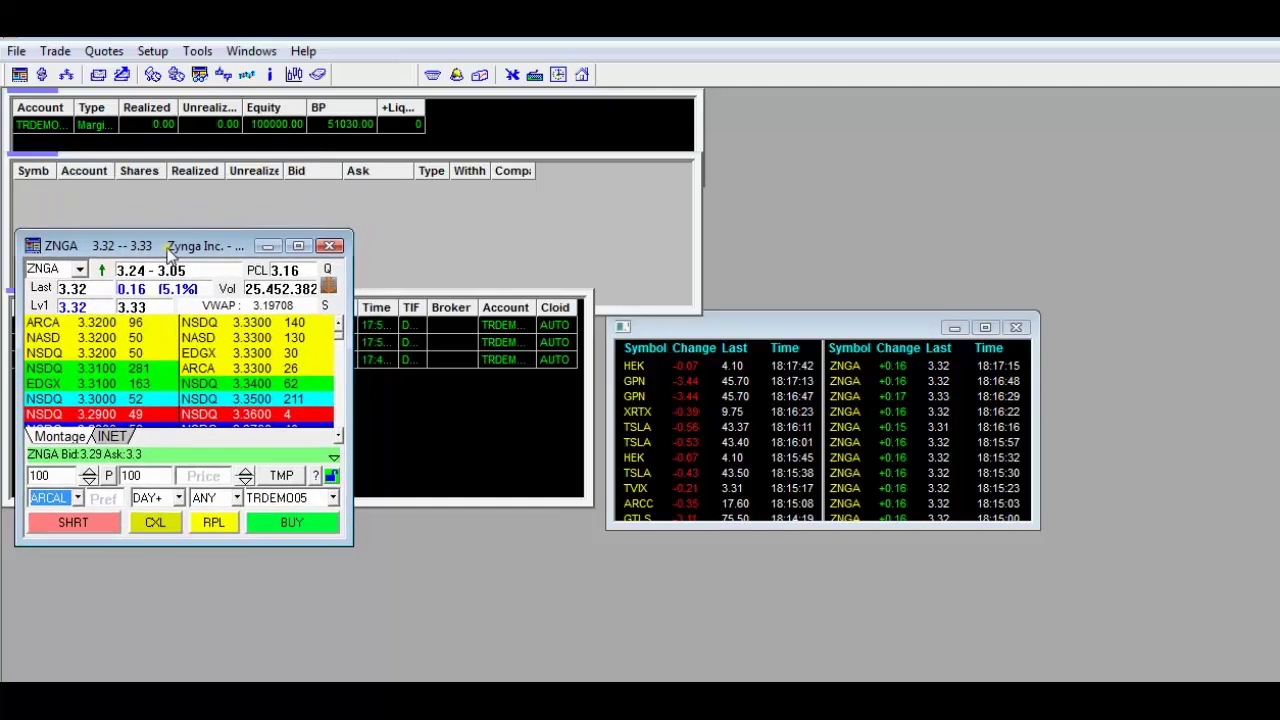
{"action": "left_click", "coordinate": [291, 81]}
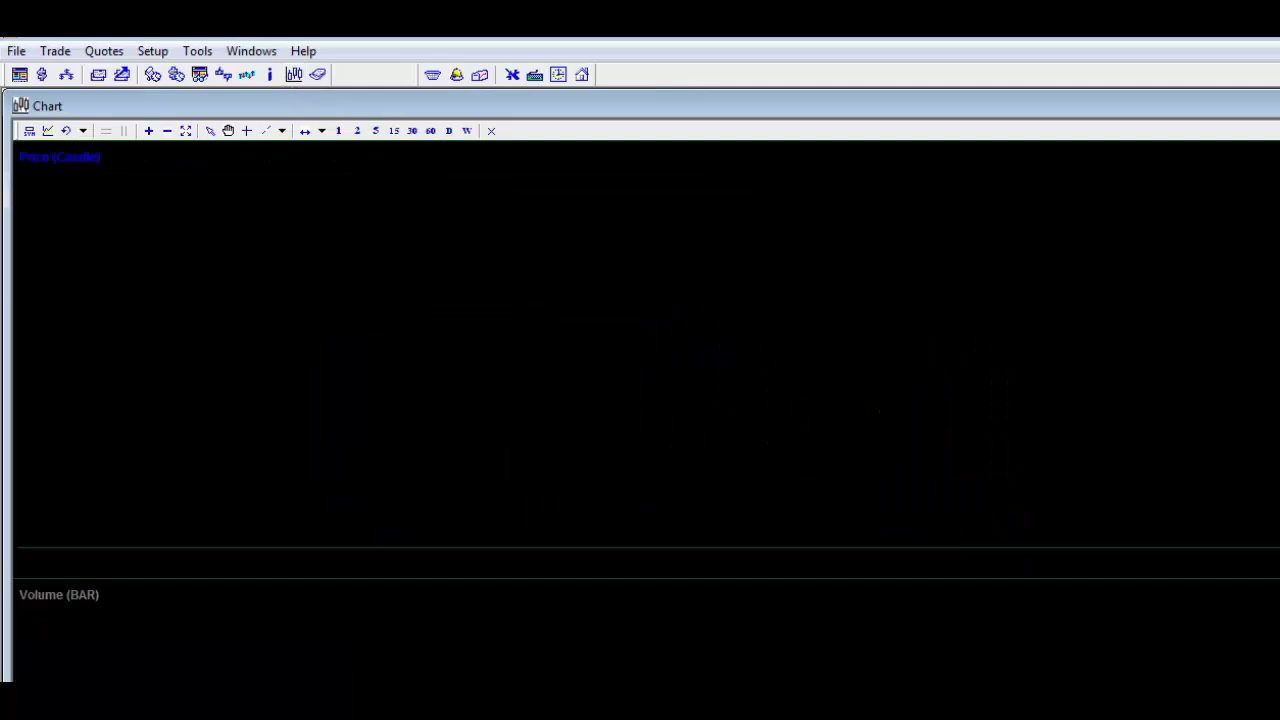
{"action": "left_click_drag", "start_coordinate": [1278, 680], "coordinate": [1060, 530]}
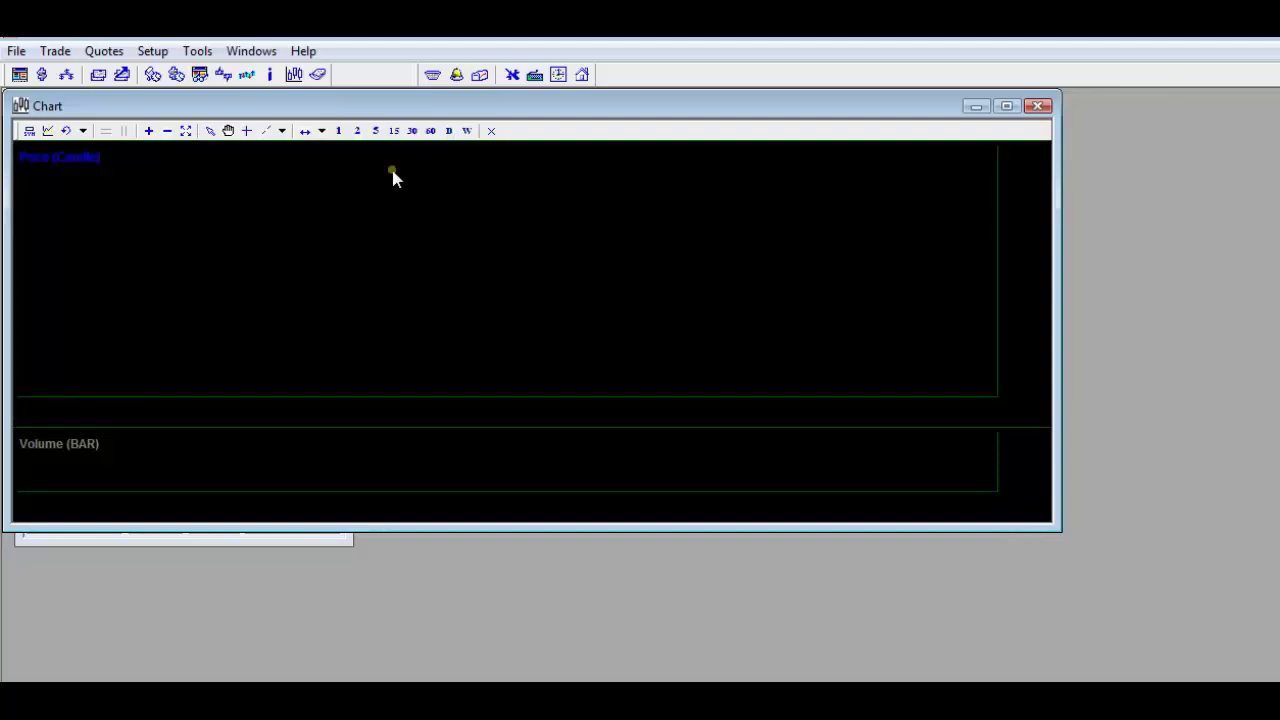
{"action": "left_click_drag", "start_coordinate": [270, 108], "coordinate": [491, 117]}
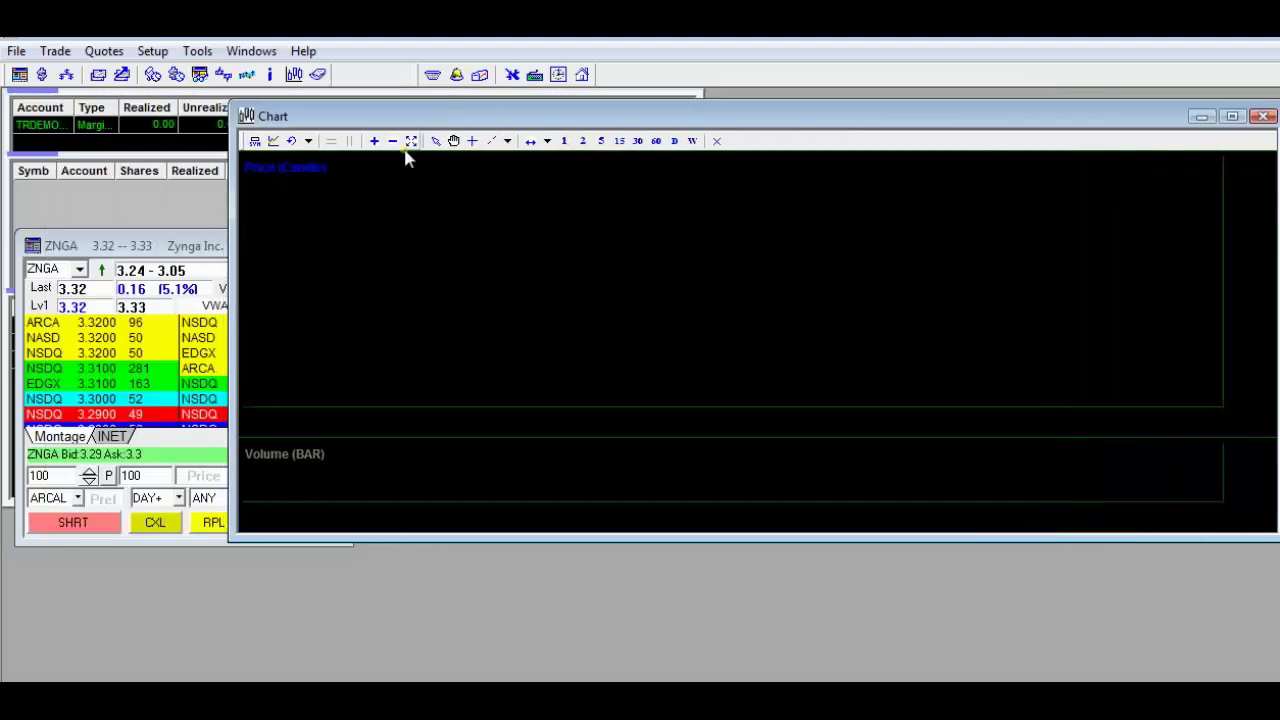
{"action": "left_click_drag", "start_coordinate": [234, 210], "coordinate": [362, 210]}
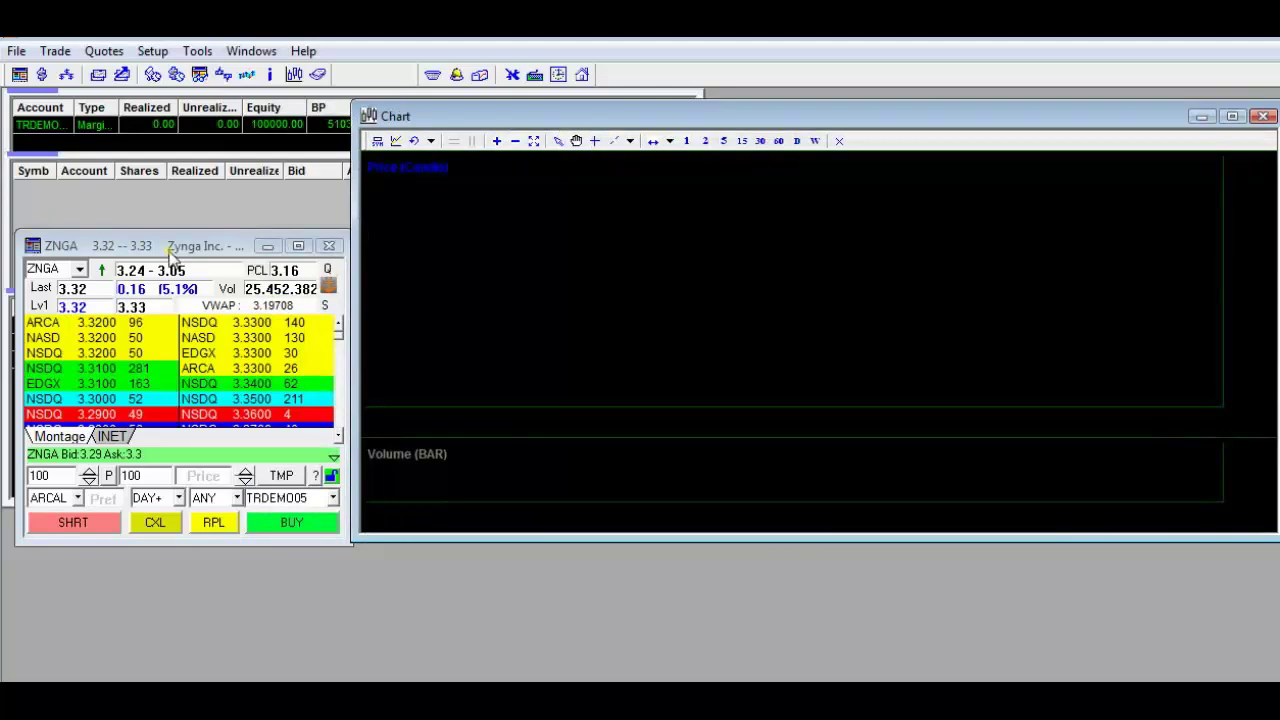
Raise the ZNGA Montage window slightly and link it to the empty chart window
{"action": "left_click_drag", "start_coordinate": [170, 253], "coordinate": [168, 212]}
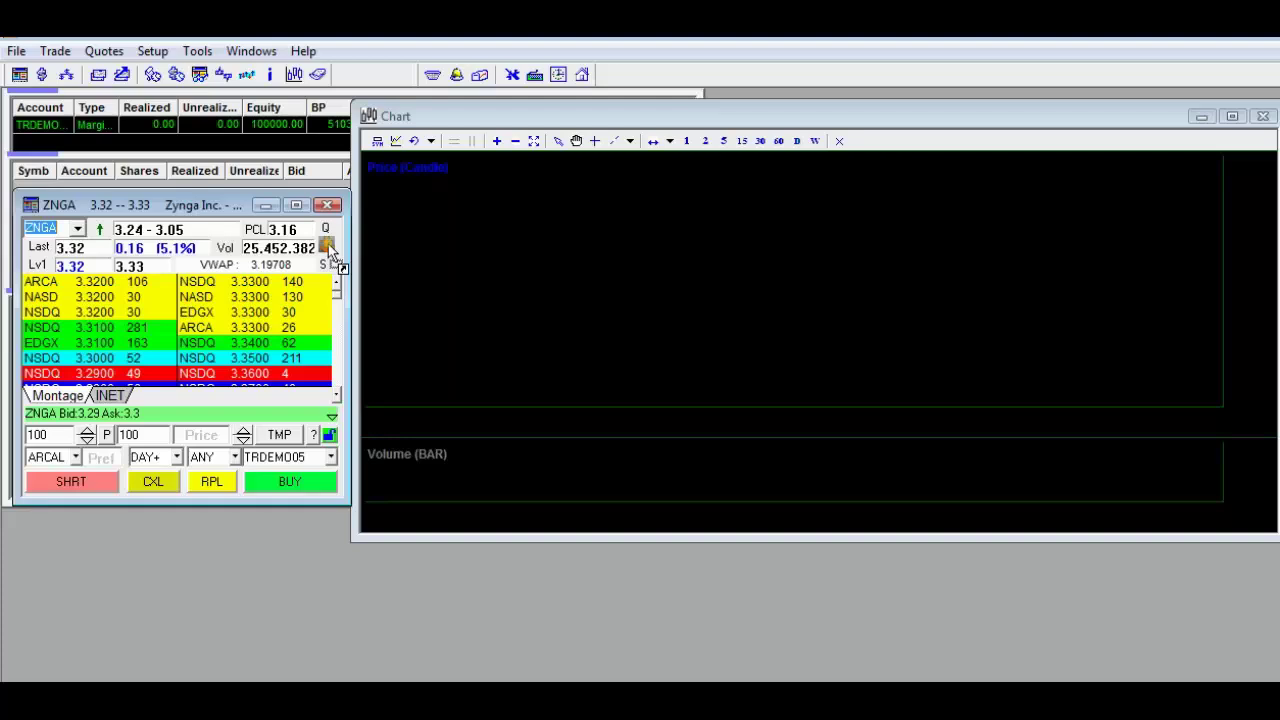
{"action": "left_click_drag", "start_coordinate": [330, 248], "coordinate": [527, 243]}
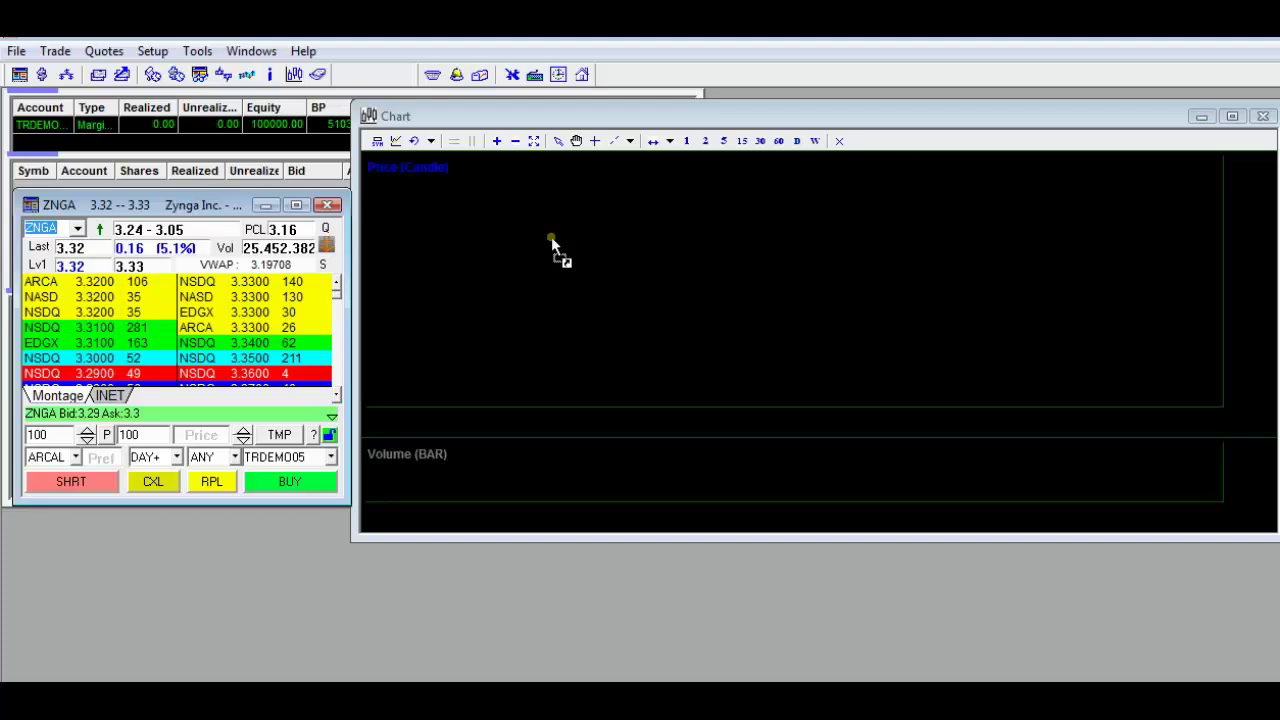
{"action": "left_click_drag", "start_coordinate": [551, 237], "coordinate": [550, 234]}
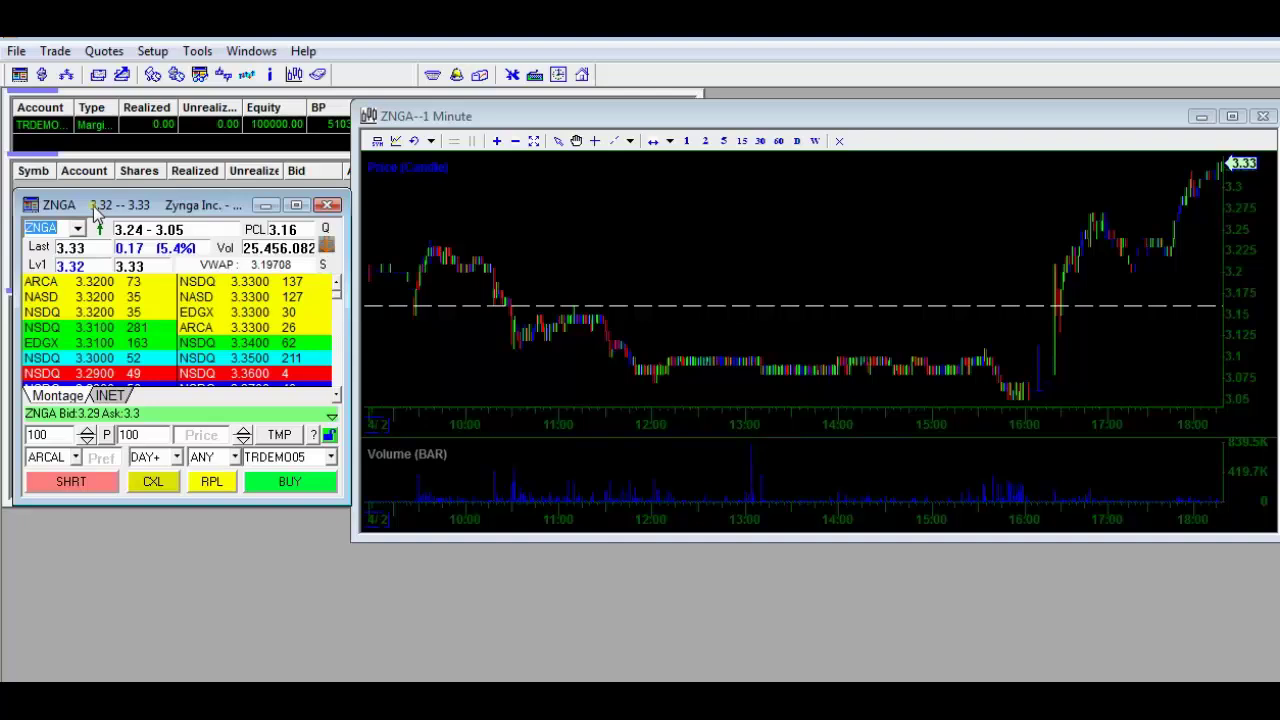
Open a Time/Sale window, place it over the chart, and link it to the ZNGA Montage
{"action": "left_click", "coordinate": [104, 51]}
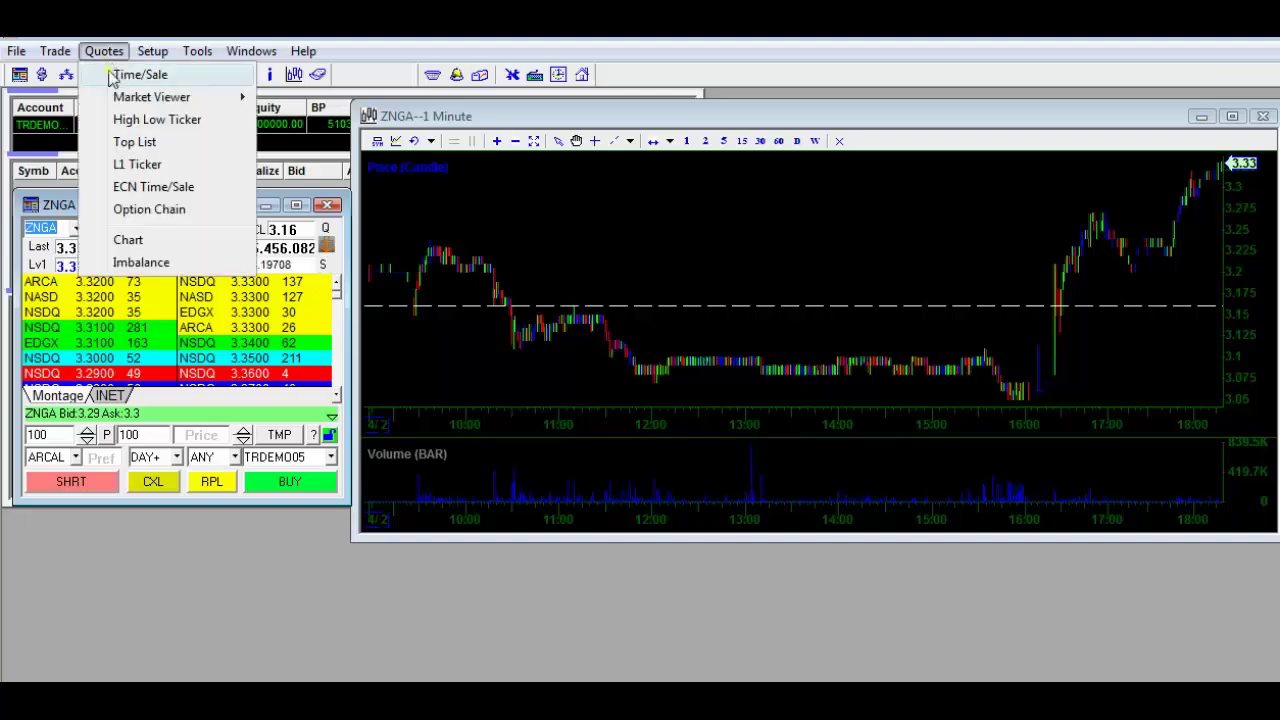
{"action": "left_click", "coordinate": [112, 78]}
{"action": "left_click_drag", "start_coordinate": [108, 131], "coordinate": [599, 305]}
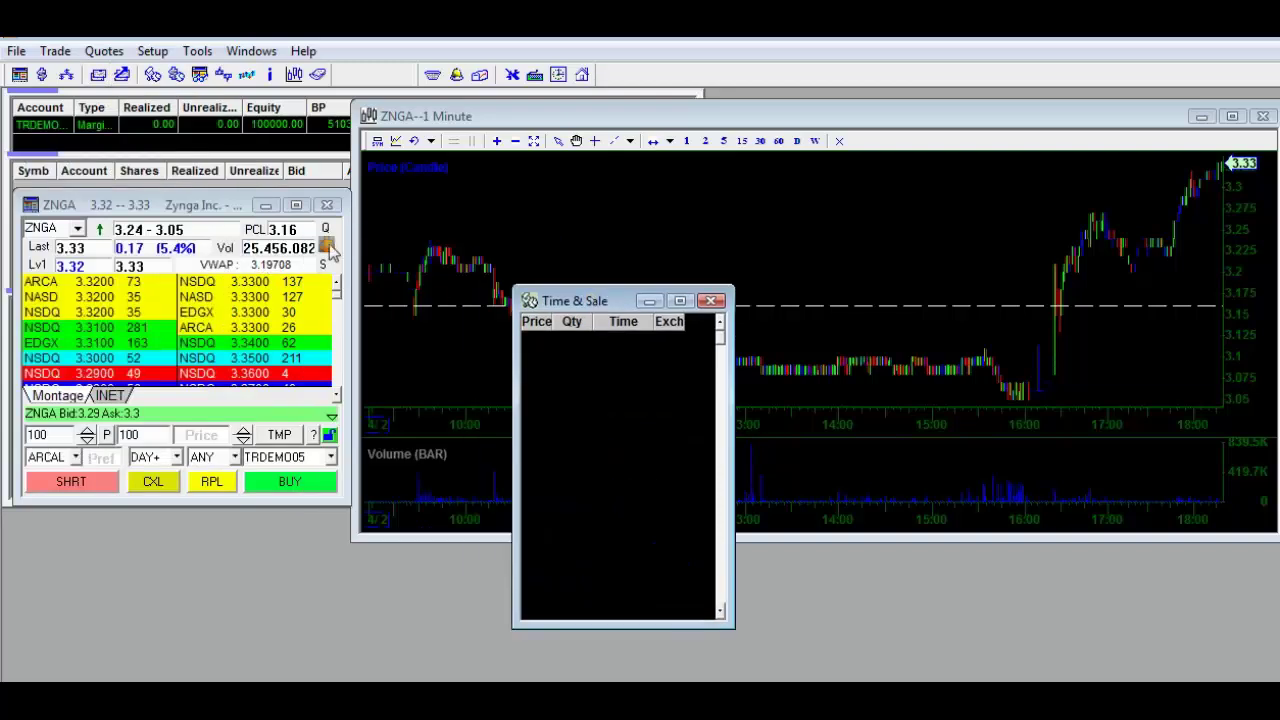
{"action": "left_click_drag", "start_coordinate": [327, 244], "coordinate": [564, 387]}
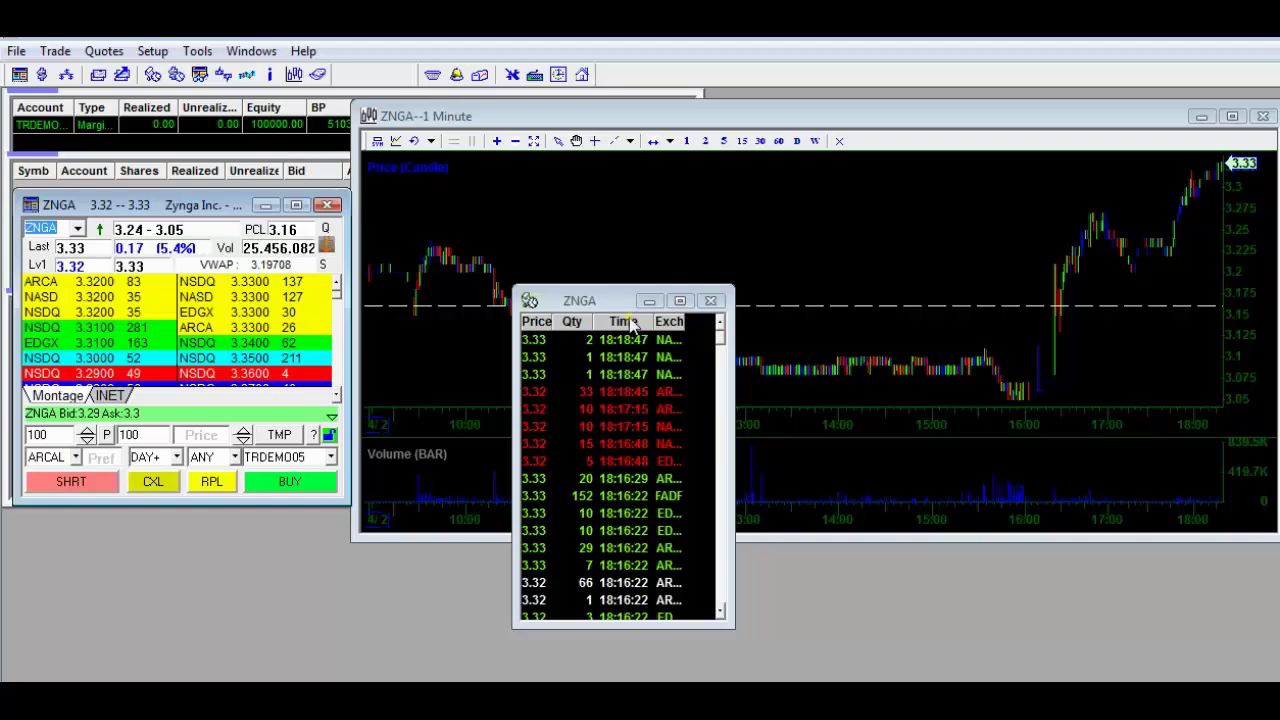
Move the ZNGA Time/Sale window closer to the Montage and widen both the window and its Exch column
{"action": "left_click_drag", "start_coordinate": [614, 313], "coordinate": [480, 334]}
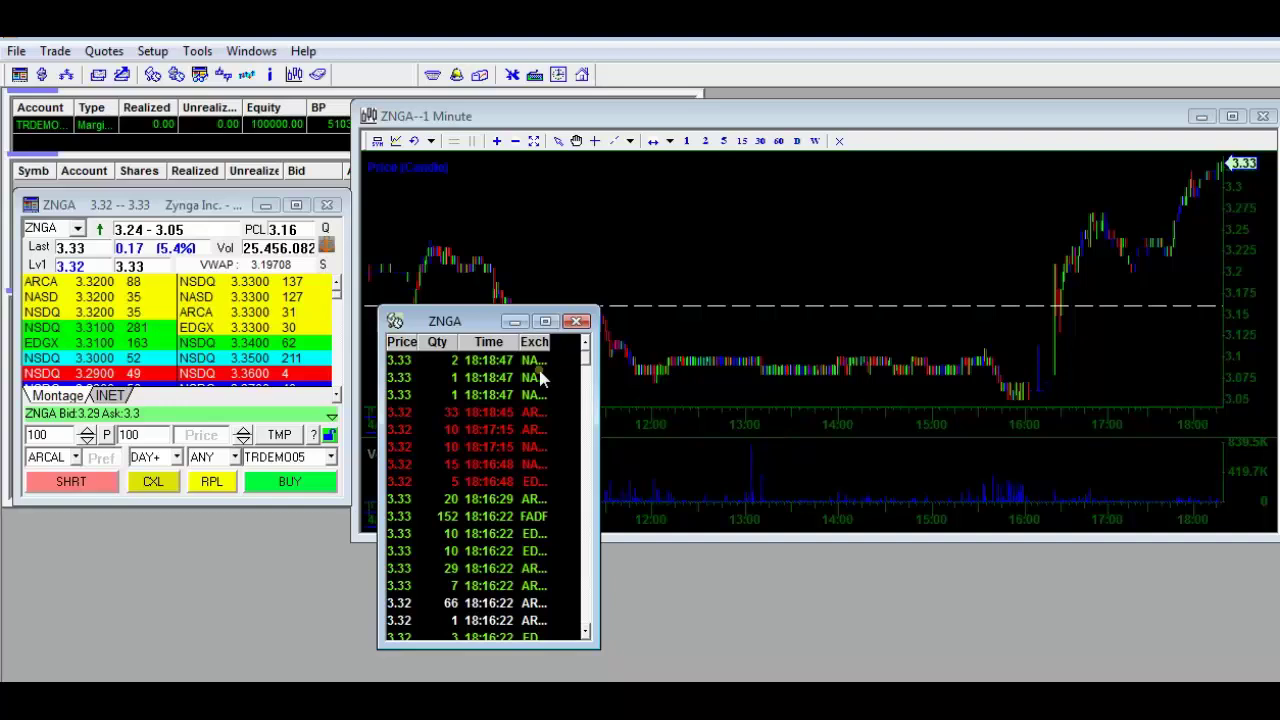
{"action": "left_click_drag", "start_coordinate": [599, 382], "coordinate": [640, 382]}
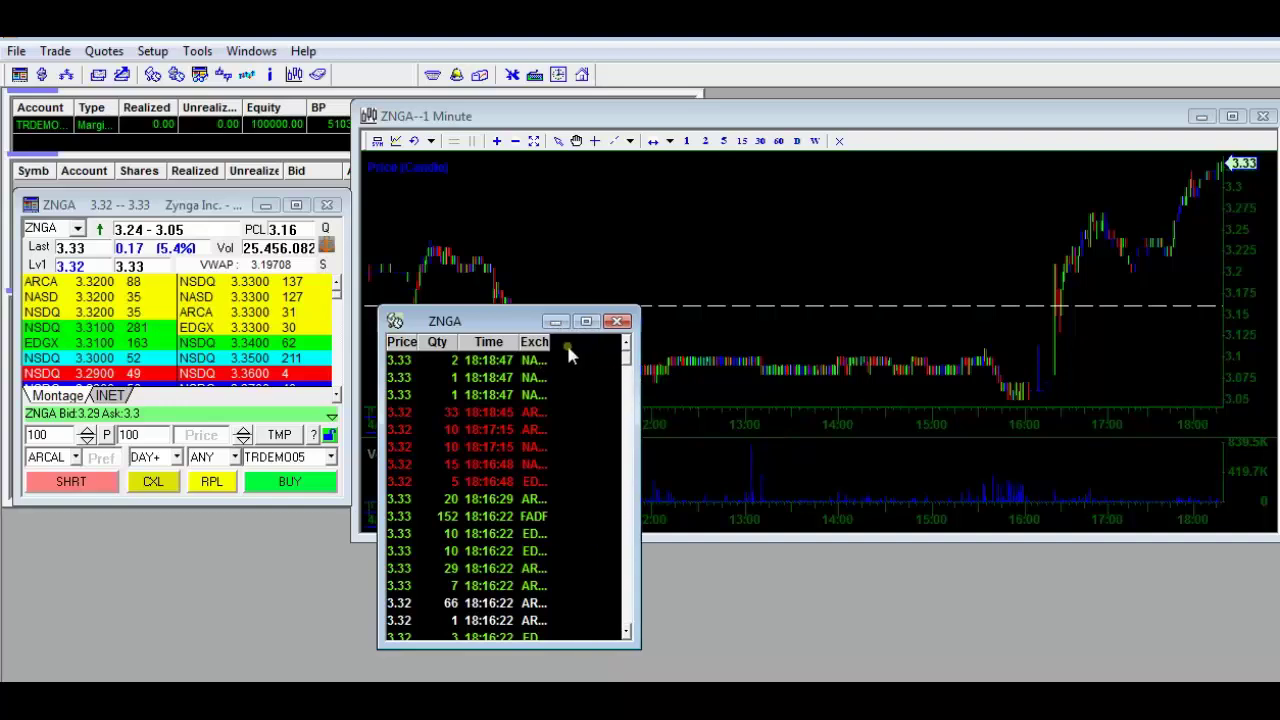
{"action": "left_click_drag", "start_coordinate": [552, 342], "coordinate": [568, 342]}
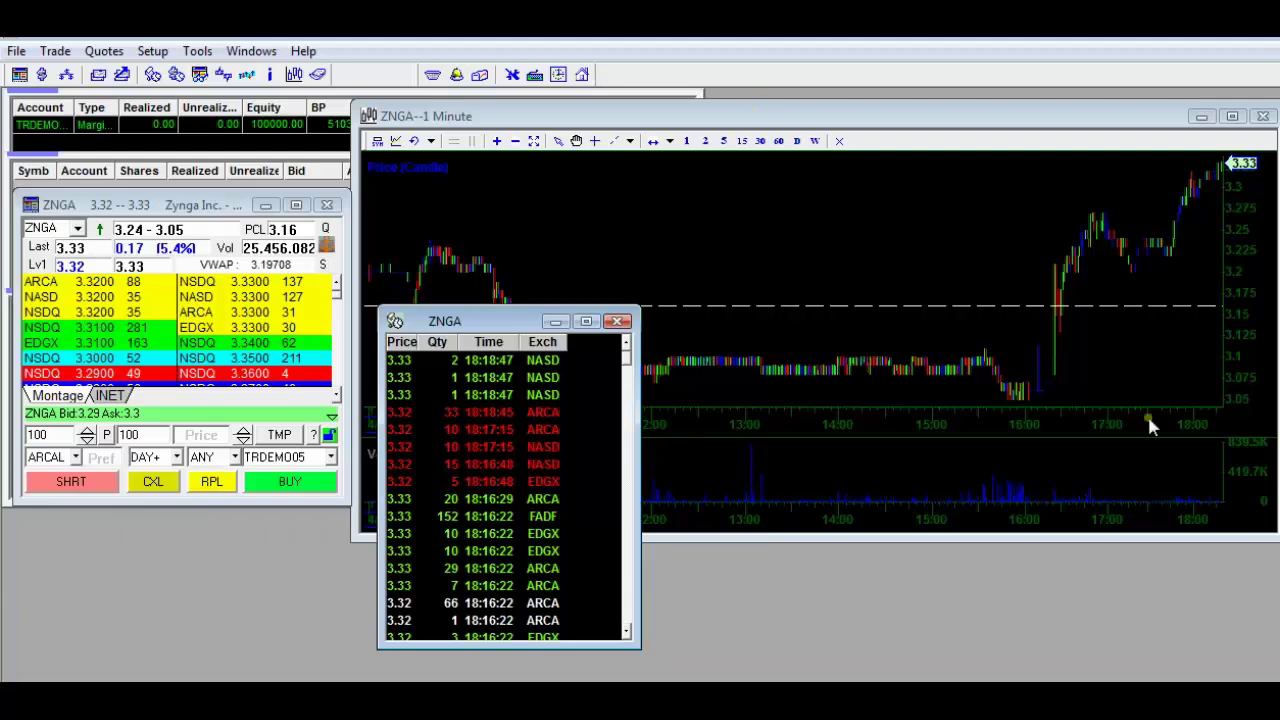
Shrink the ZNGA 1-minute chart and open a second chart window positioned below it
{"action": "left_click_drag", "start_coordinate": [1275, 537], "coordinate": [1193, 426]}
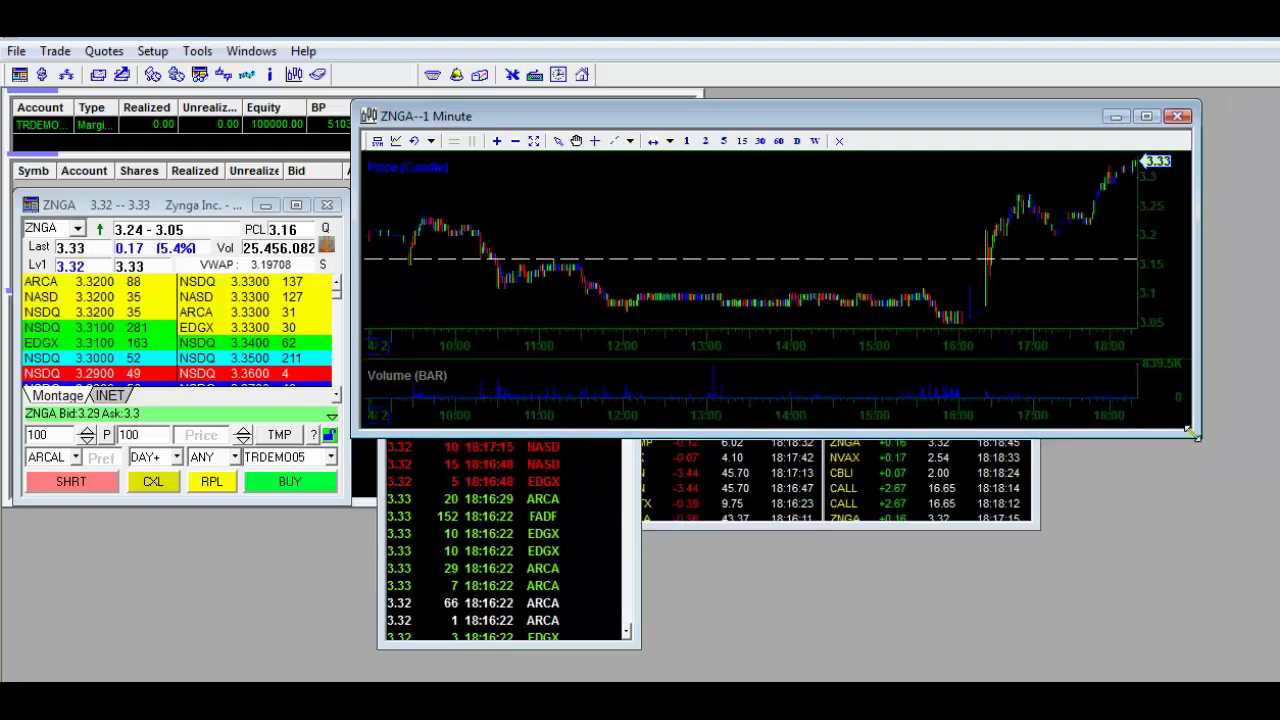
{"action": "left_click", "coordinate": [294, 74]}
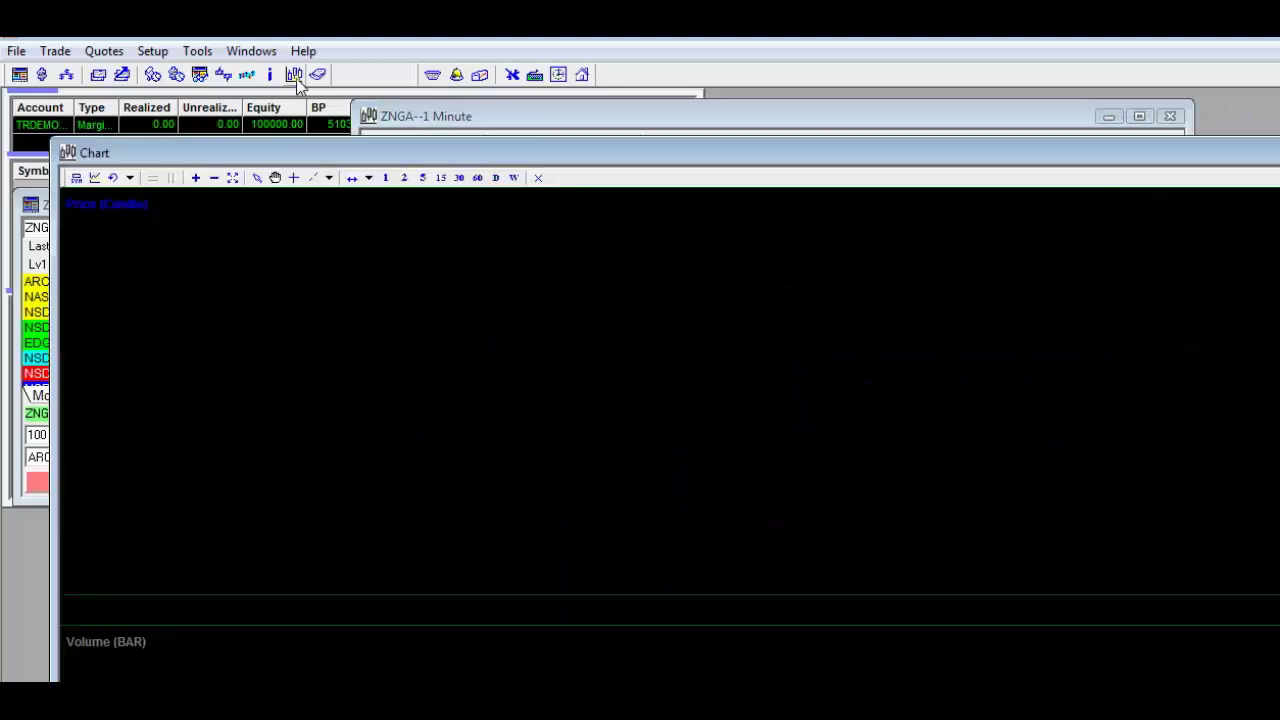
{"action": "left_click_drag", "start_coordinate": [50, 144], "coordinate": [648, 420]}
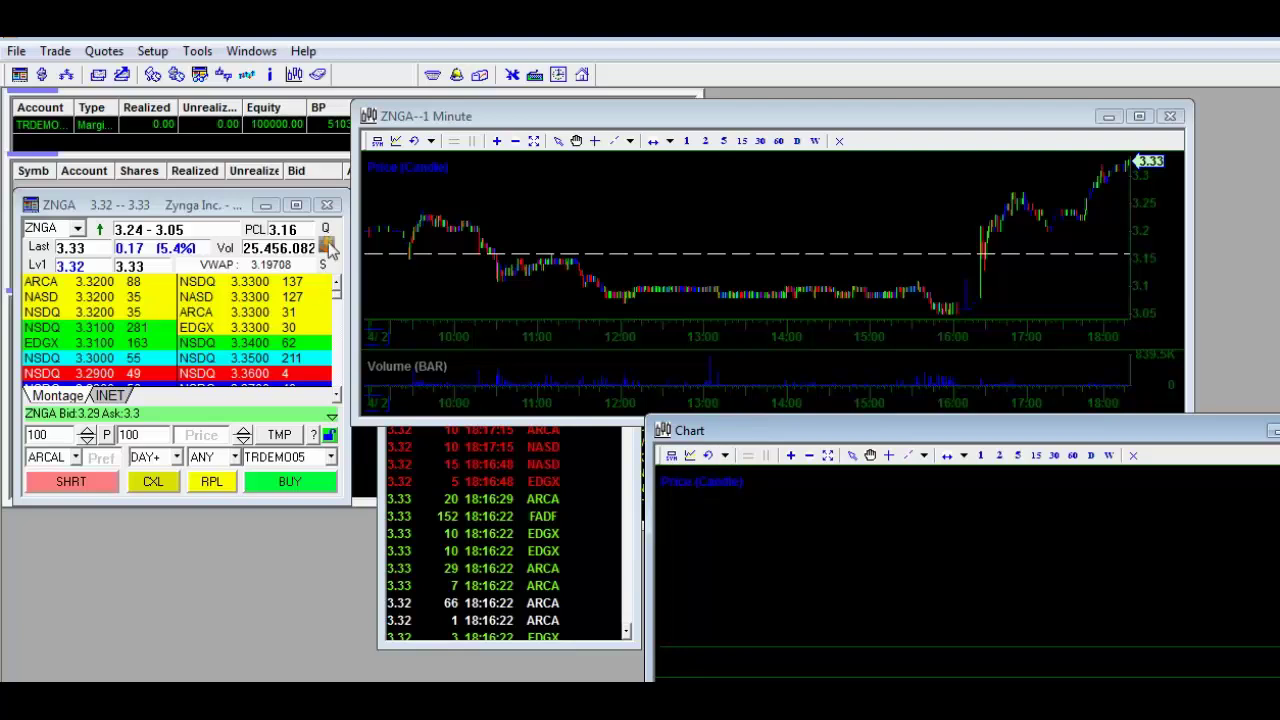
Link the second chart to the Montage with a 5-minute interval, and switch the Montage symbol to GE
{"action": "left_click_drag", "start_coordinate": [329, 246], "coordinate": [760, 523]}
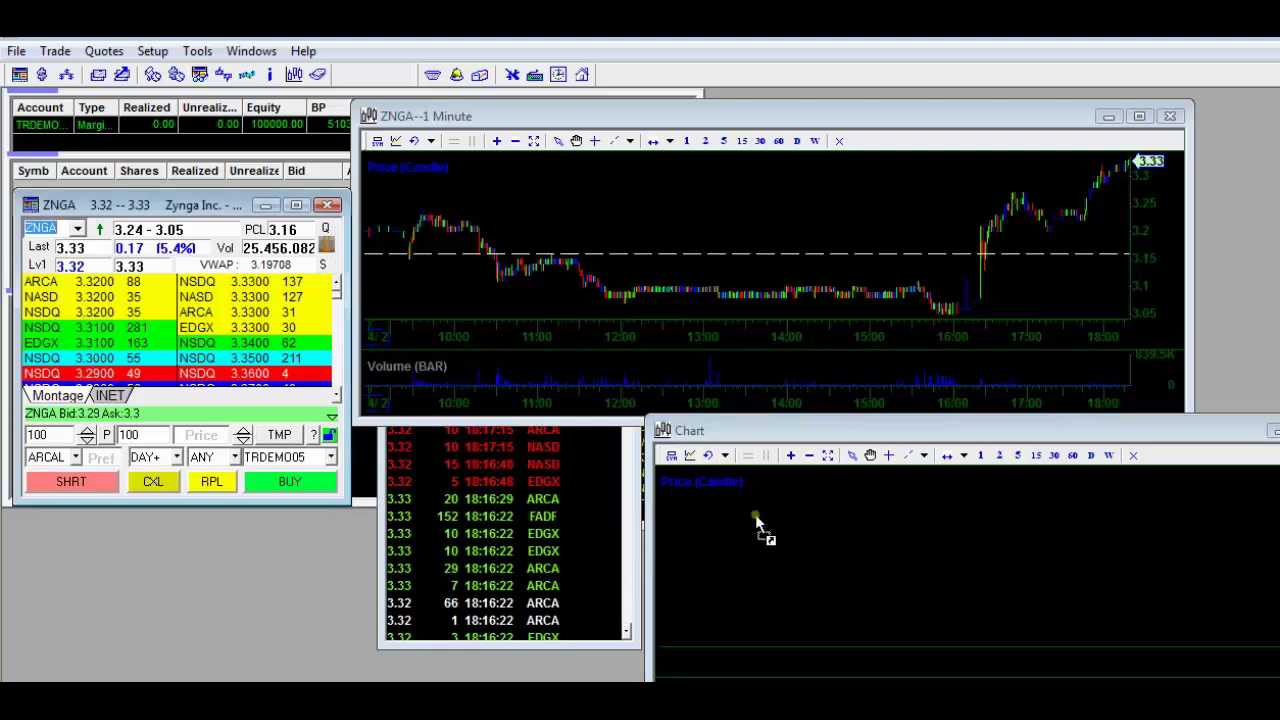
{"action": "left_click", "coordinate": [1010, 455]}
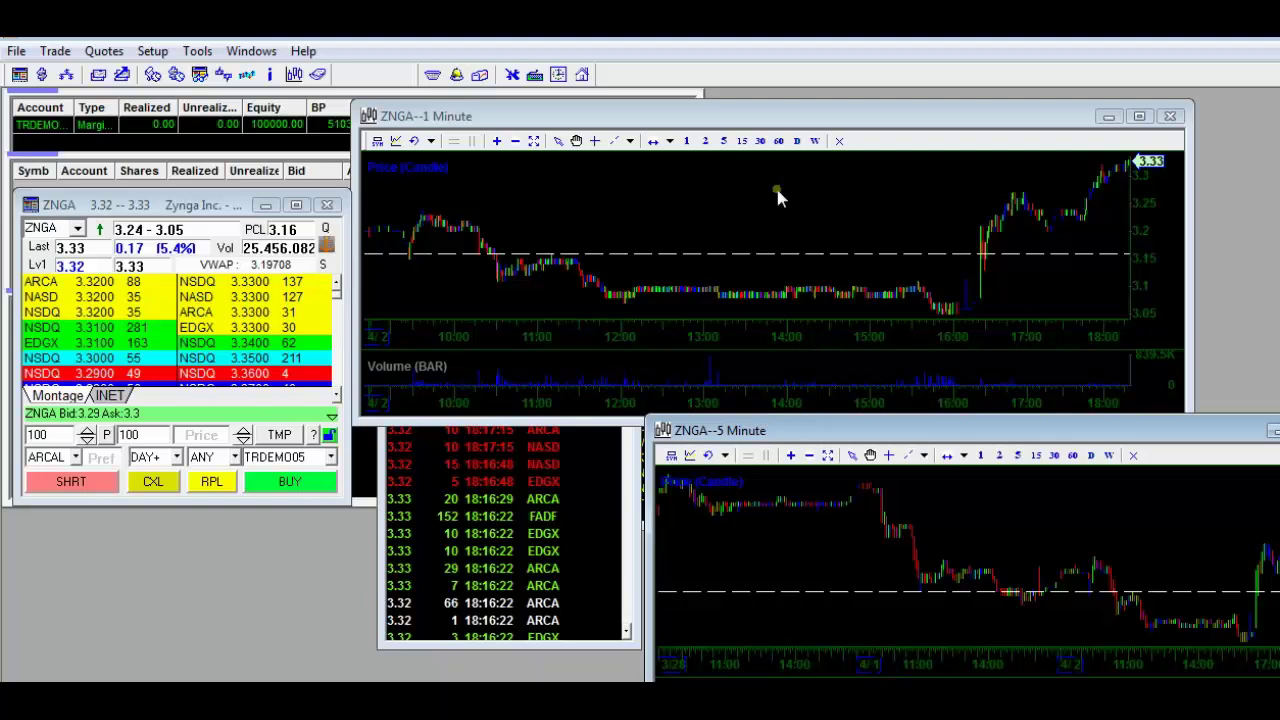
{"action": "left_click", "coordinate": [76, 229]}
{"action": "left_click", "coordinate": [70, 265]}
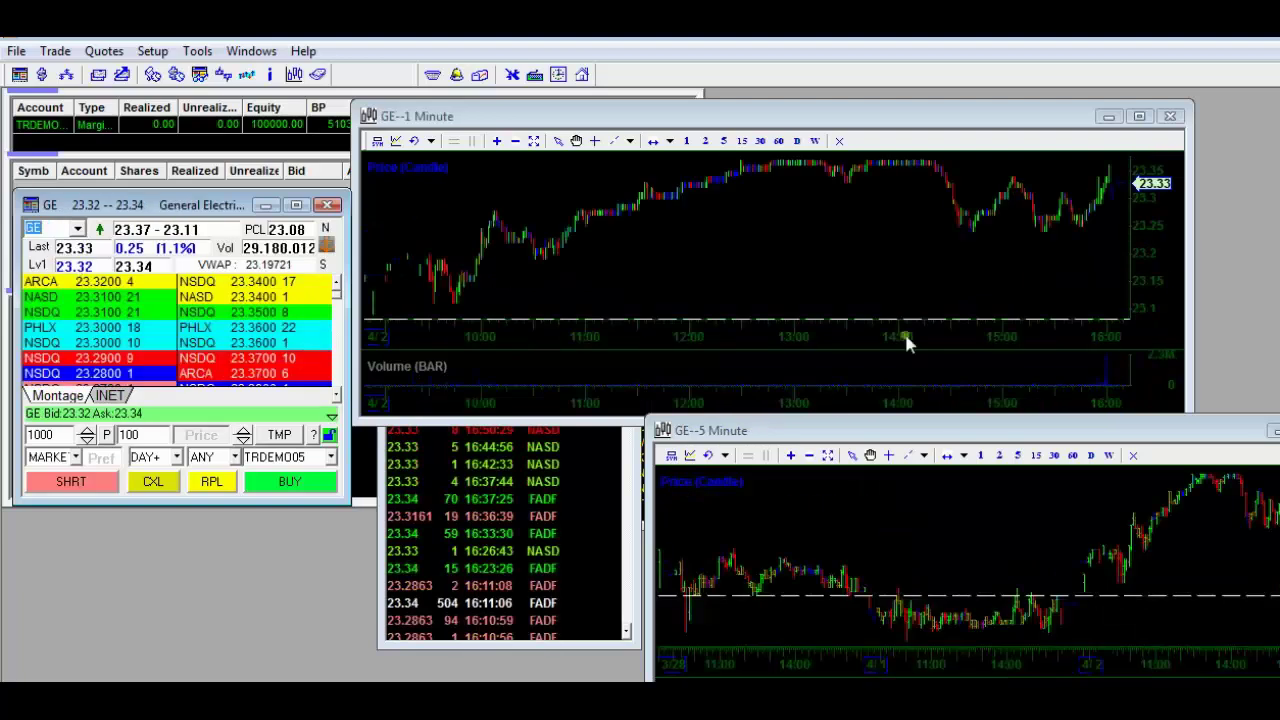
Bring the GE Time/Sale window to the front and move it down below the 1-minute chart
{"action": "left_click", "coordinate": [608, 580]}
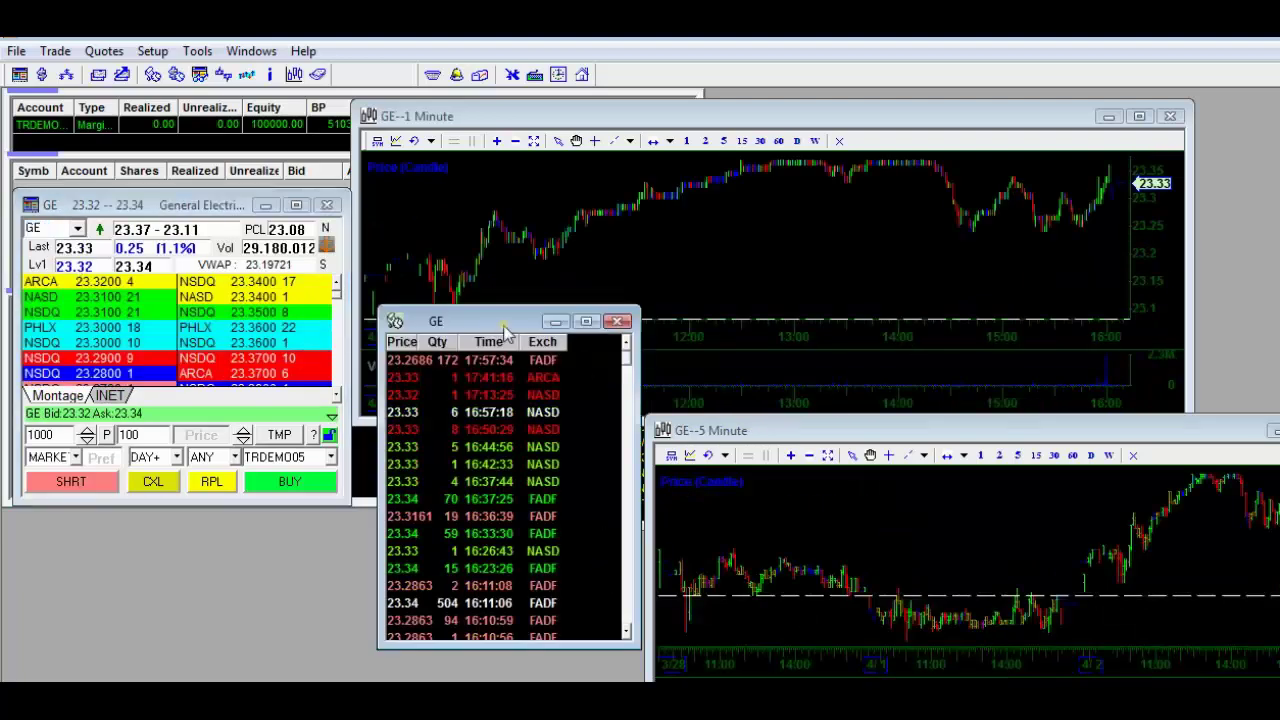
{"action": "left_click_drag", "start_coordinate": [492, 318], "coordinate": [498, 406]}
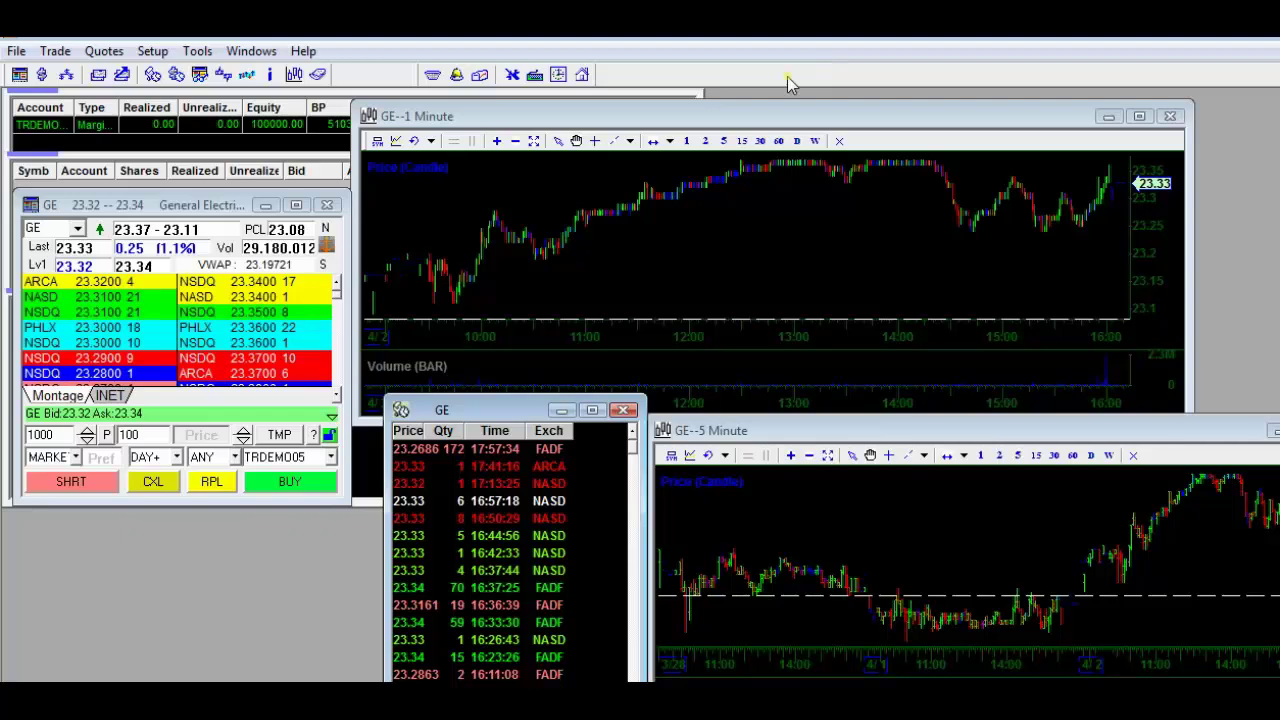
Examine the hotkey configuration's list of names, keys and commands, then close it without changes
{"action": "left_click", "coordinate": [155, 52]}
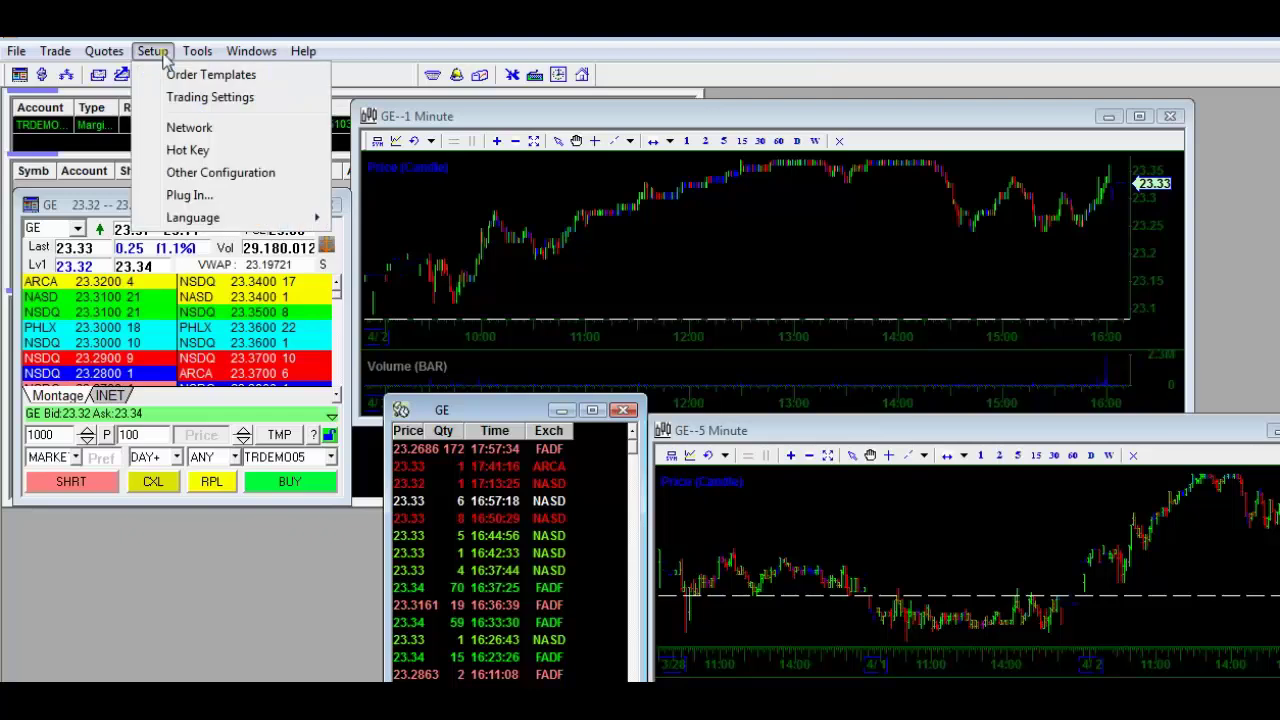
{"action": "left_click", "coordinate": [178, 150]}
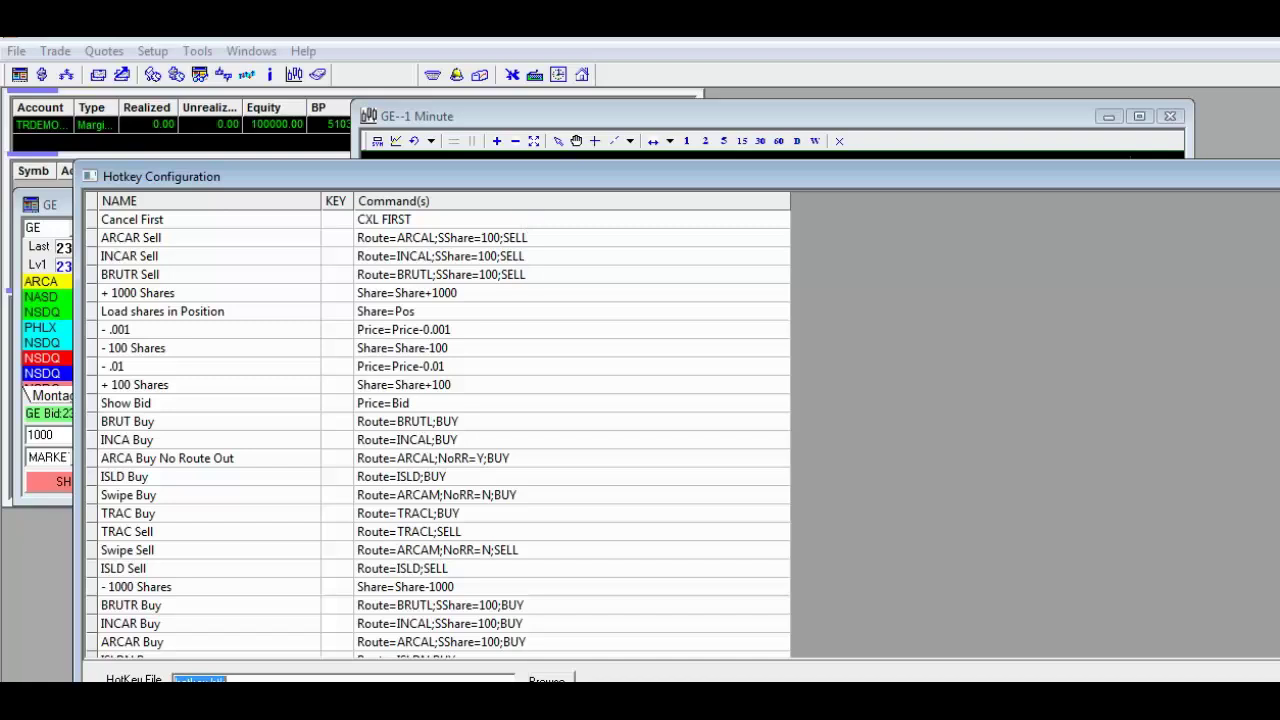
{"action": "key", "text": "Escape"}
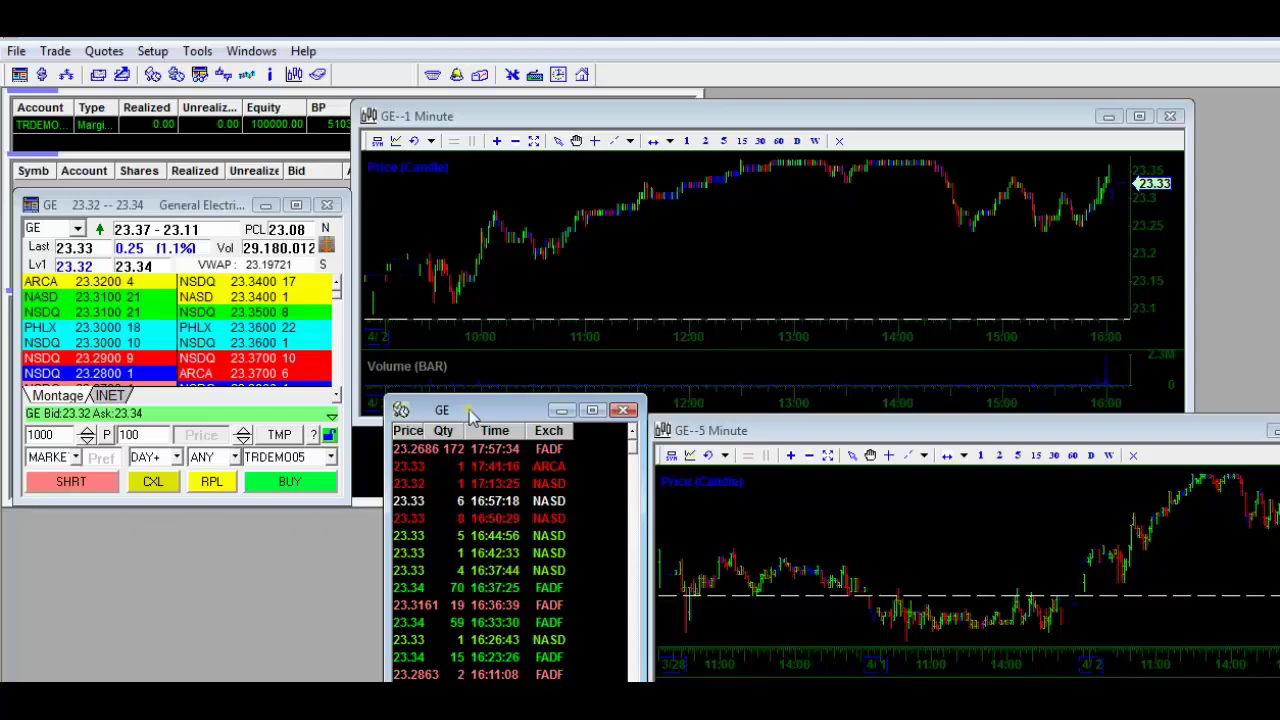
Shift the Time/Sale window slightly clear of the 5-minute chart and start a new alert in Alert & Trigger
{"action": "left_click_drag", "start_coordinate": [470, 414], "coordinate": [459, 433]}
{"action": "left_click", "coordinate": [198, 54]}
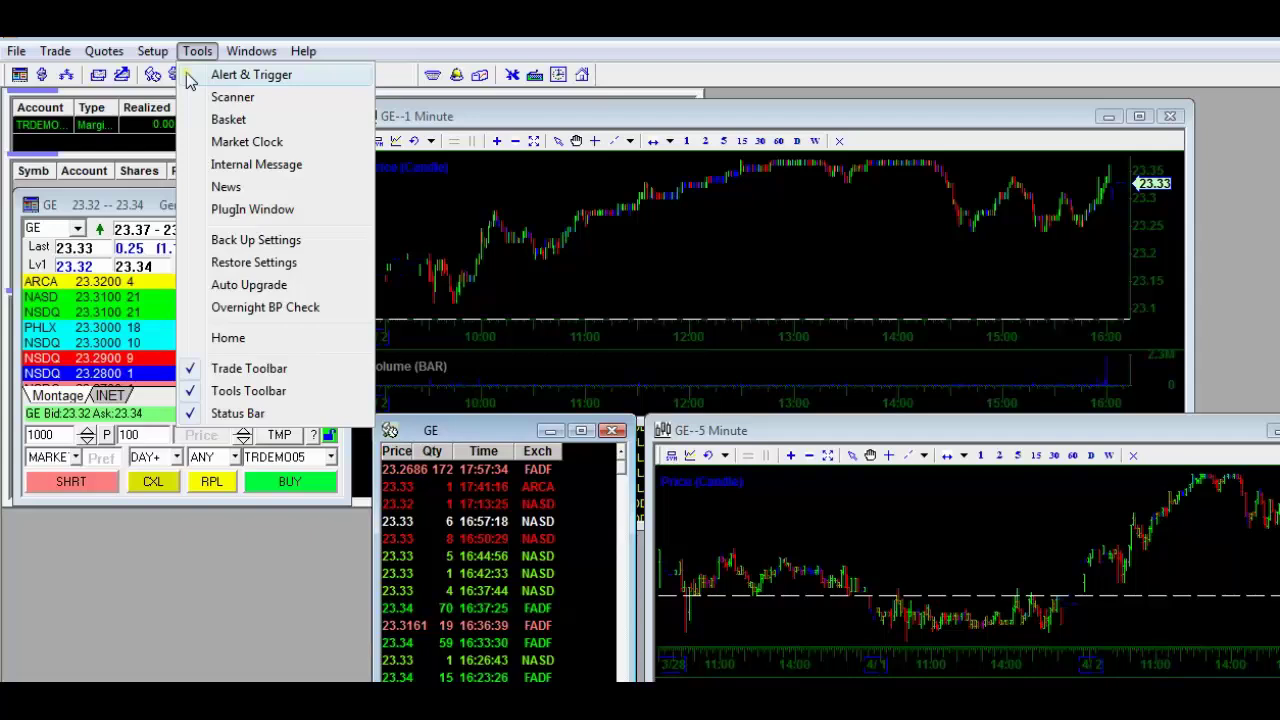
{"action": "left_click", "coordinate": [192, 76]}
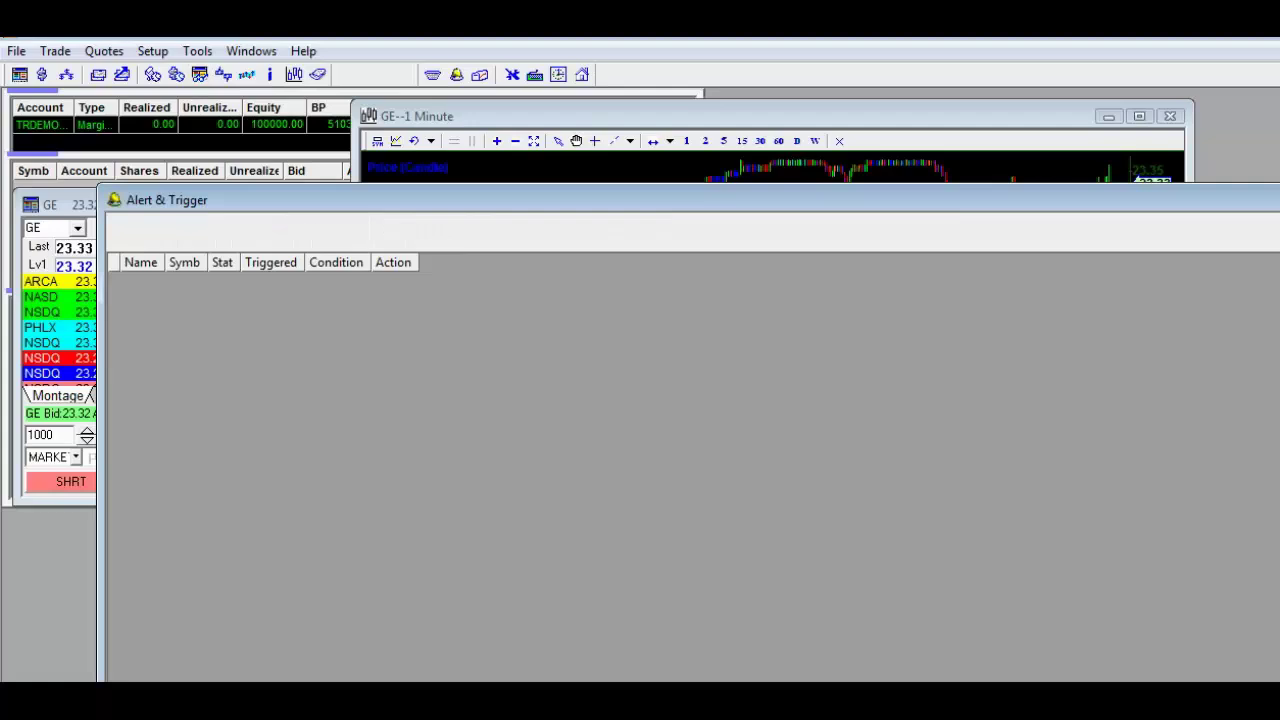
{"action": "double_click", "coordinate": [664, 383]}
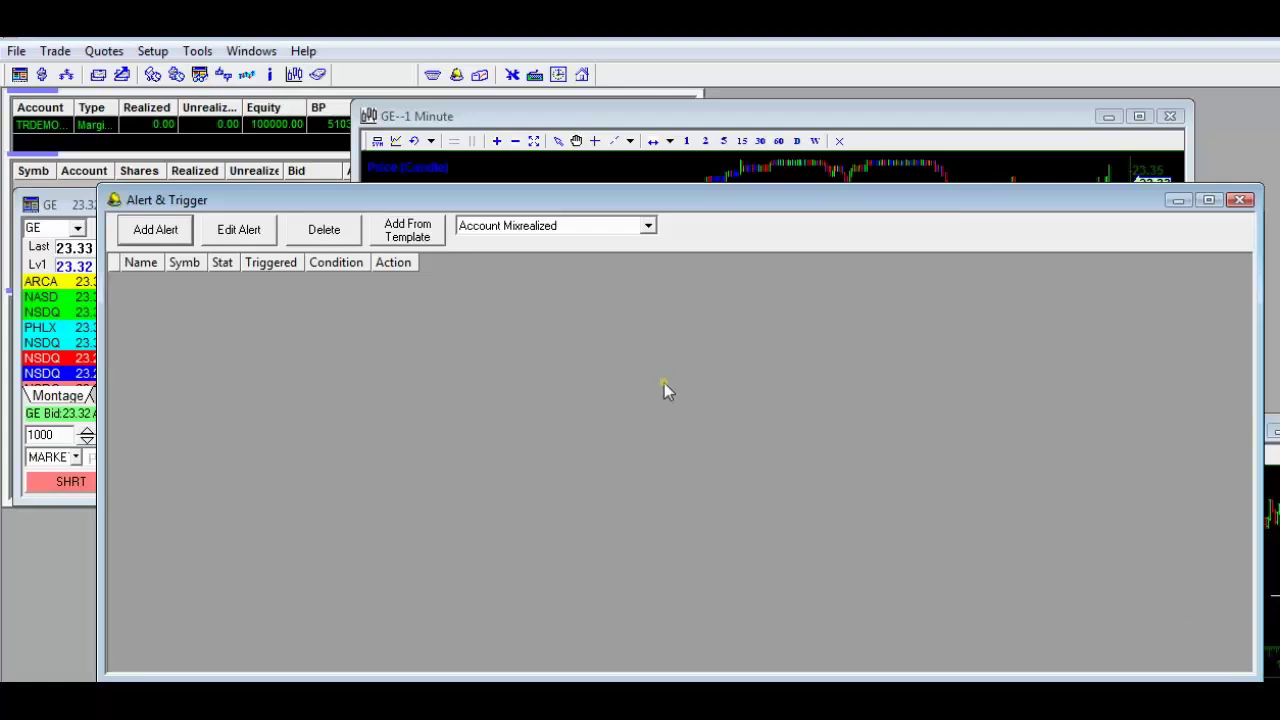
{"action": "left_click_drag", "start_coordinate": [734, 314], "coordinate": [669, 247]}
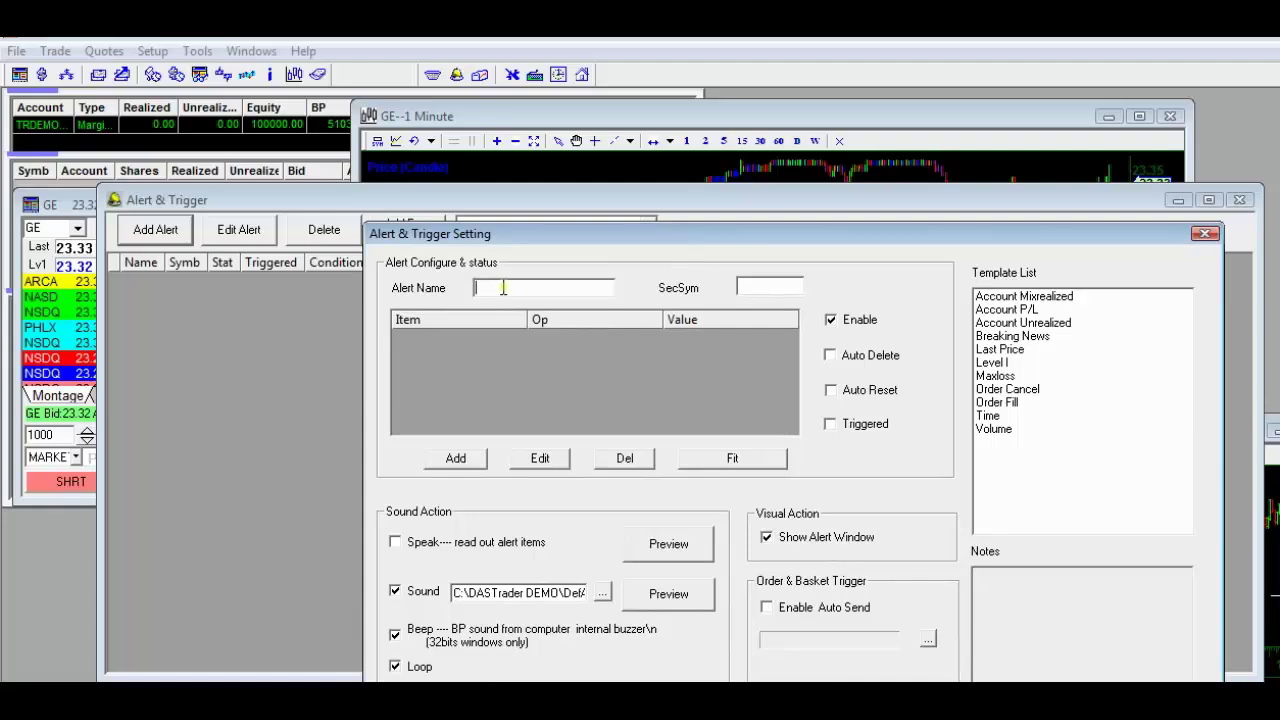
Name the new alert briguy-ge, set its symbol to GE, and enable spoken read-out of alert items
{"action": "type", "text": "bl"}
{"action": "key", "text": "BackSpace"}
{"action": "key", "text": "BackSpace"}
{"action": "type", "text": "briguy-ge"}
{"action": "type", "text": "GE"}
{"action": "key", "text": "Tab"}
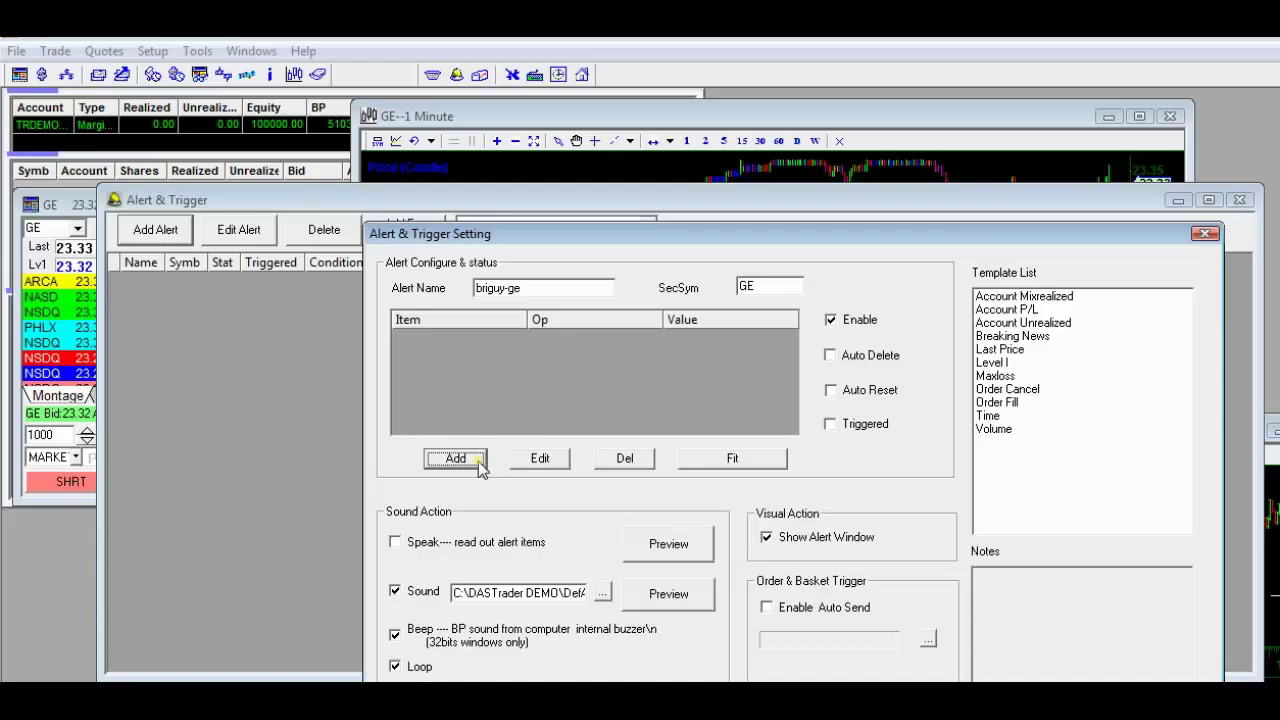
{"action": "left_click", "coordinate": [461, 545]}
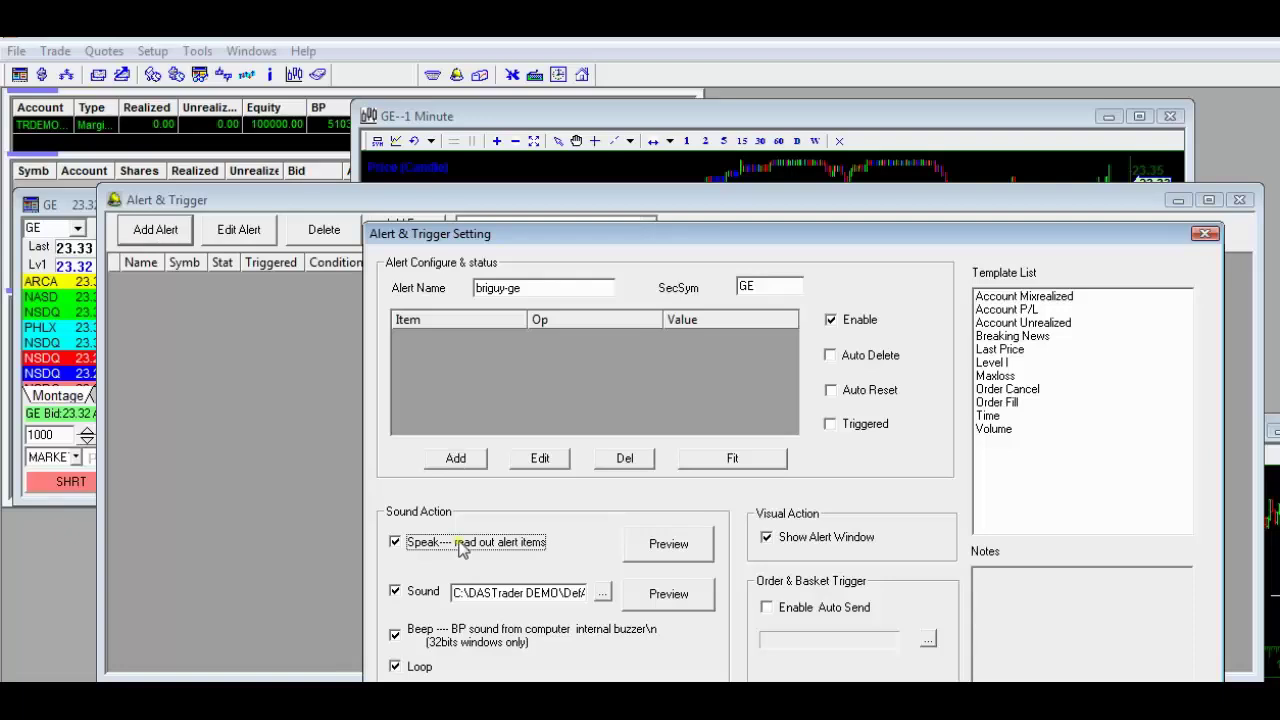
Add an alert rule that fires when Last Sale = 23.30
{"action": "left_click", "coordinate": [461, 459]}
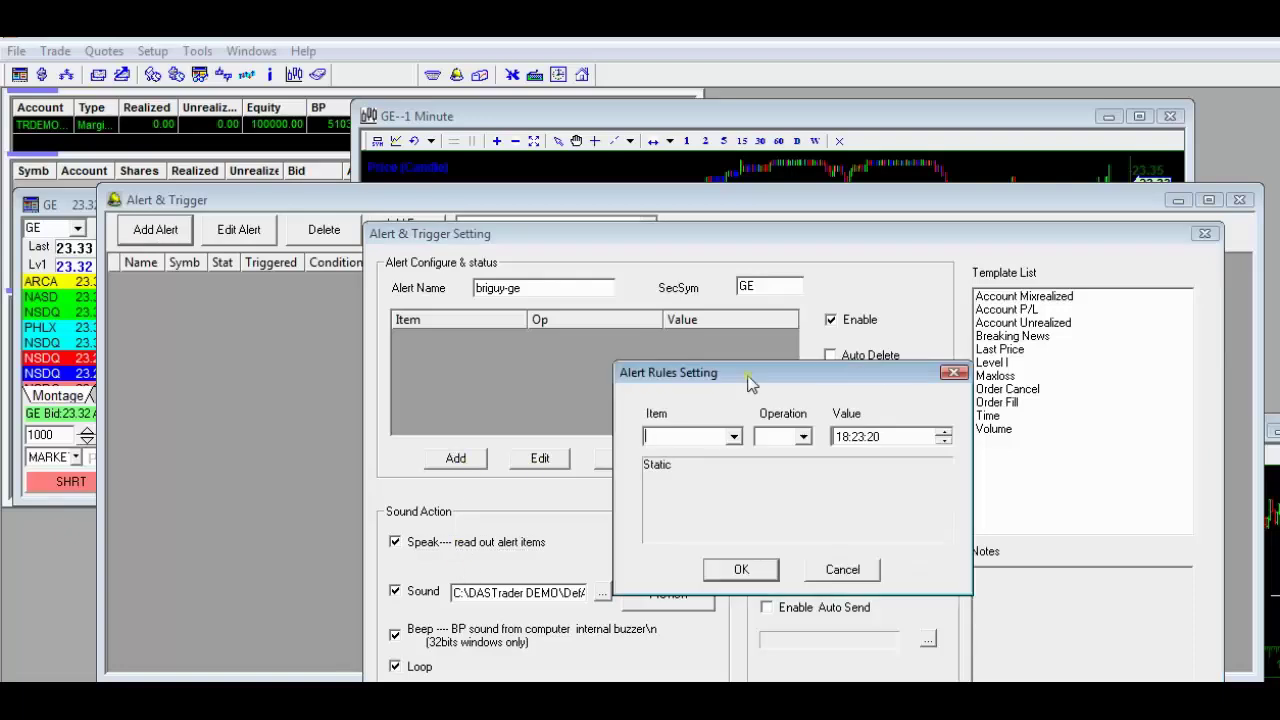
{"action": "left_click", "coordinate": [736, 440]}
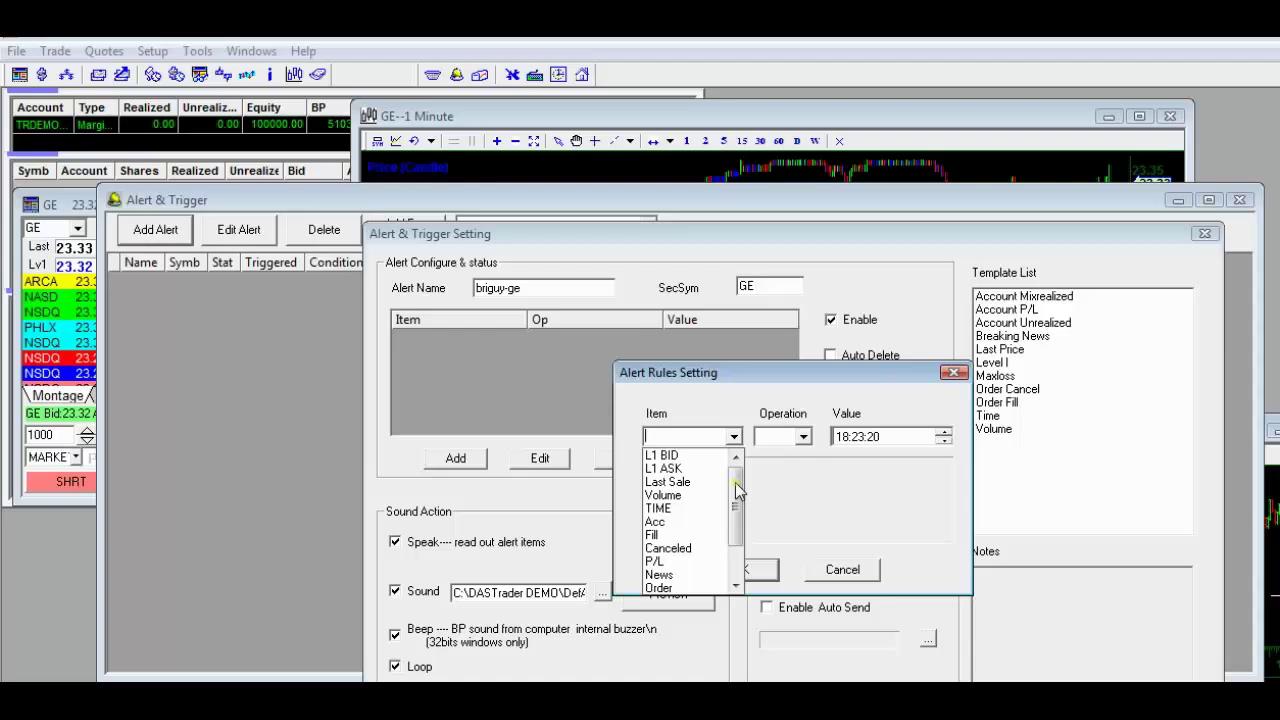
{"action": "mouse_move", "coordinate": [737, 488]}
{"action": "left_mouse_down"}
{"action": "mouse_move", "coordinate": [737, 528]}
{"action": "mouse_move", "coordinate": [737, 478]}
{"action": "left_mouse_up"}
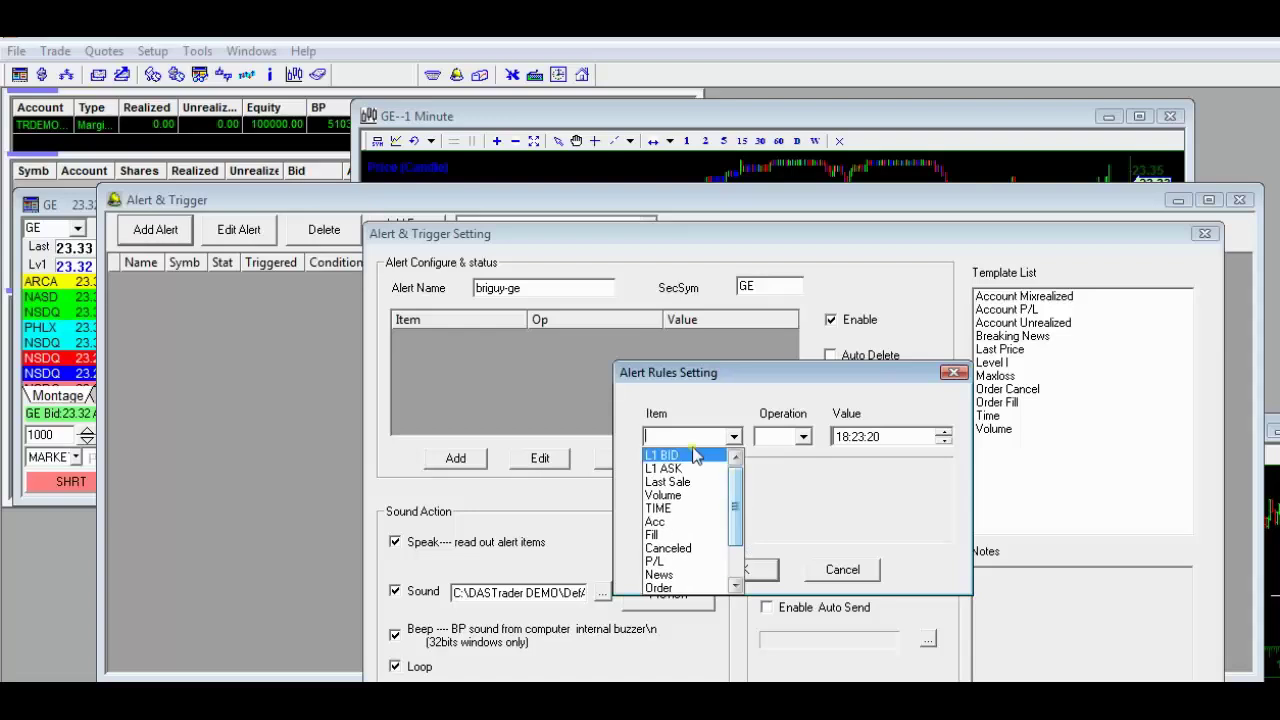
{"action": "left_click", "coordinate": [692, 481]}
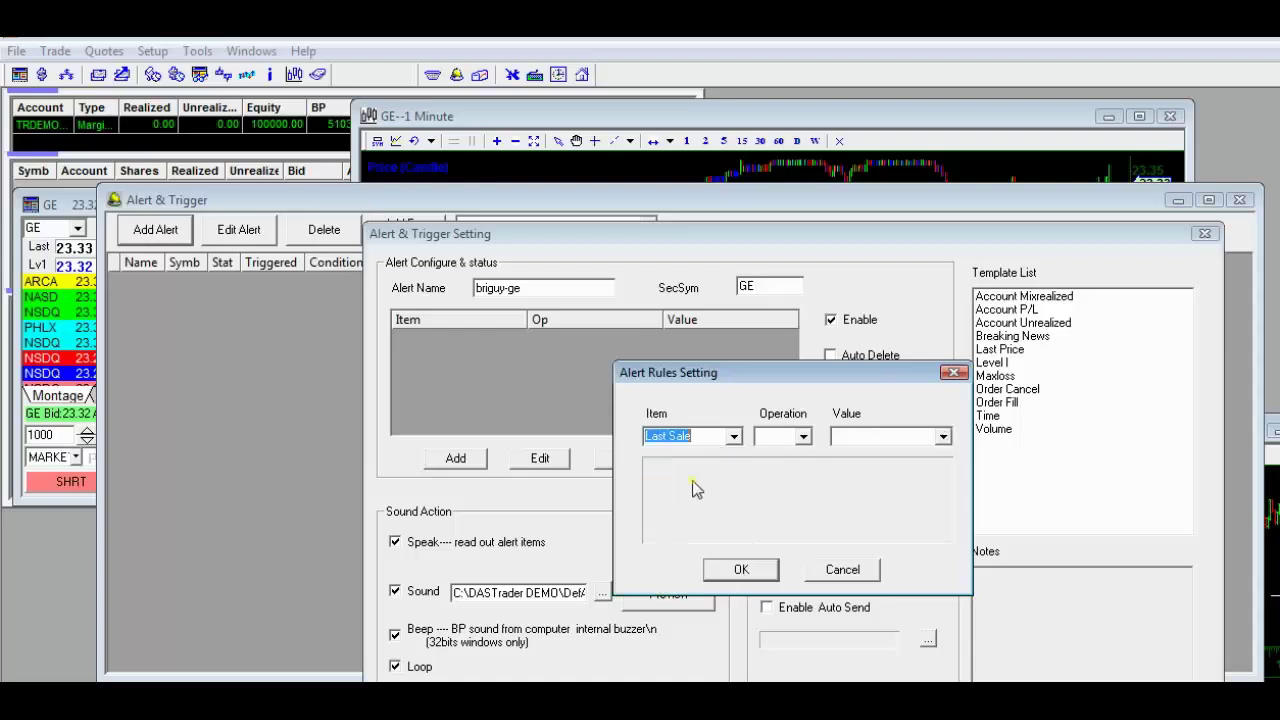
{"action": "left_click", "coordinate": [762, 438]}
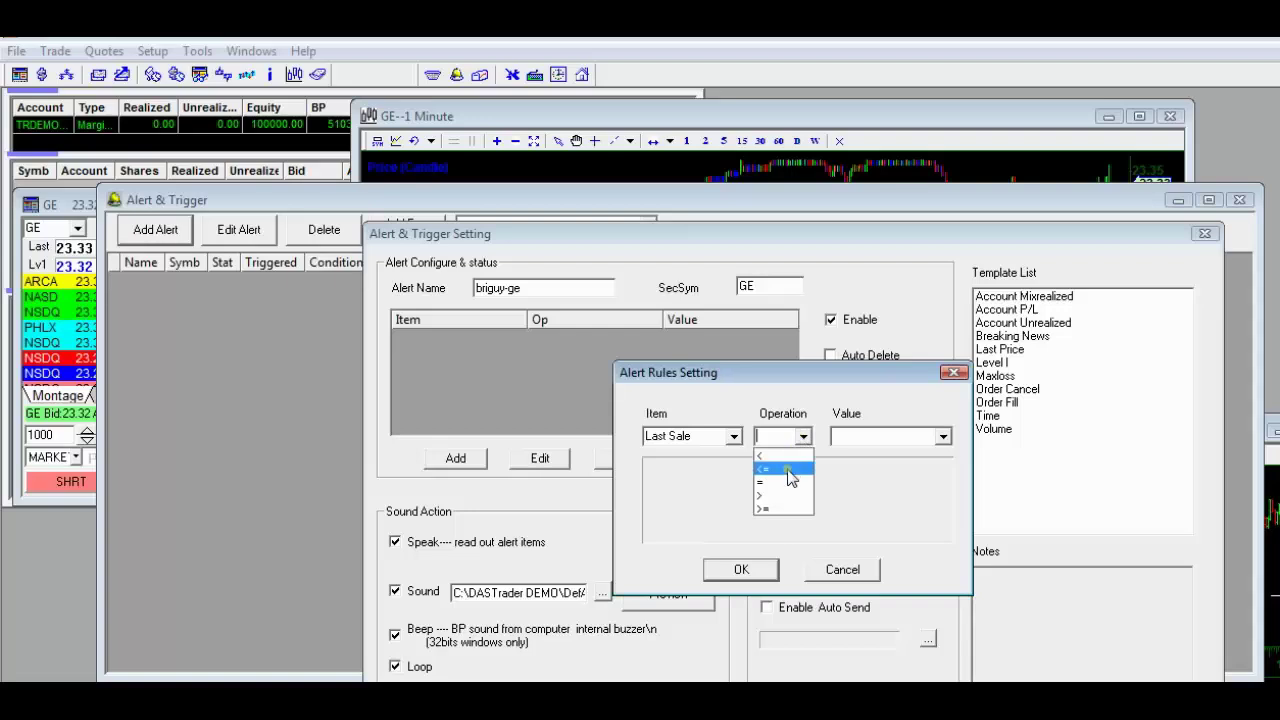
{"action": "left_click", "coordinate": [787, 481]}
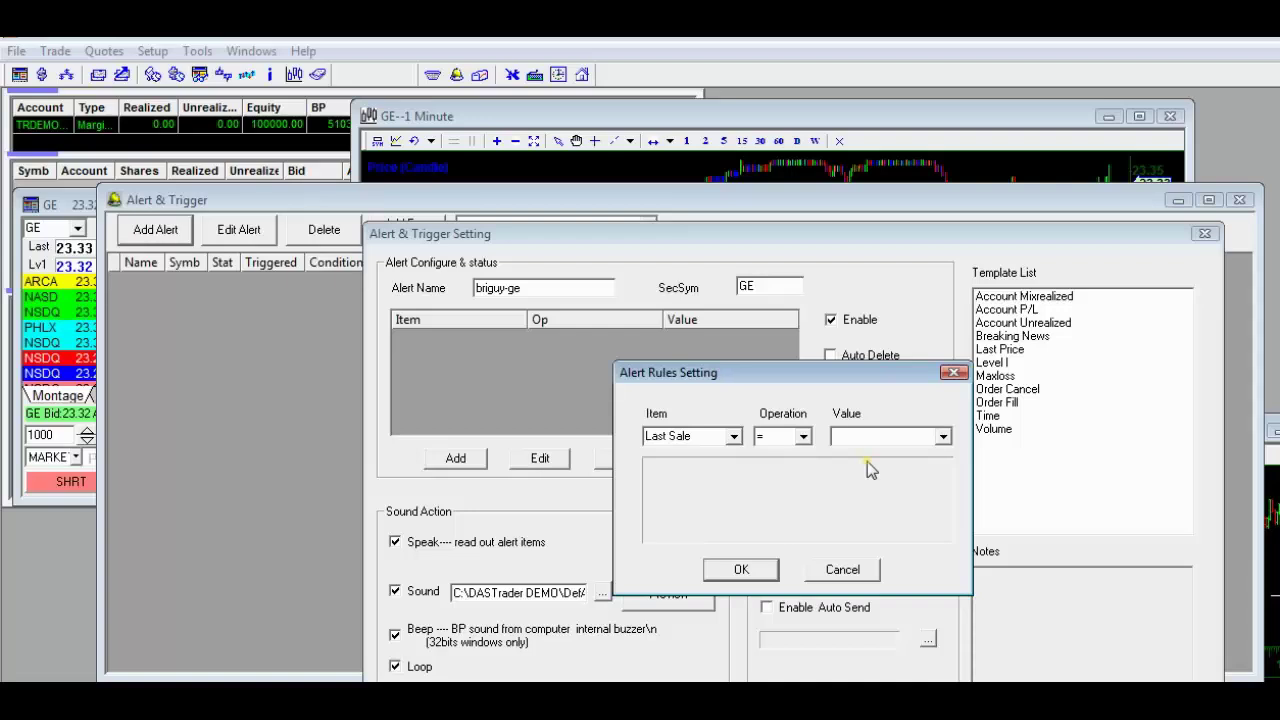
{"action": "type", "text": "23.30"}
{"action": "left_click", "coordinate": [764, 569]}
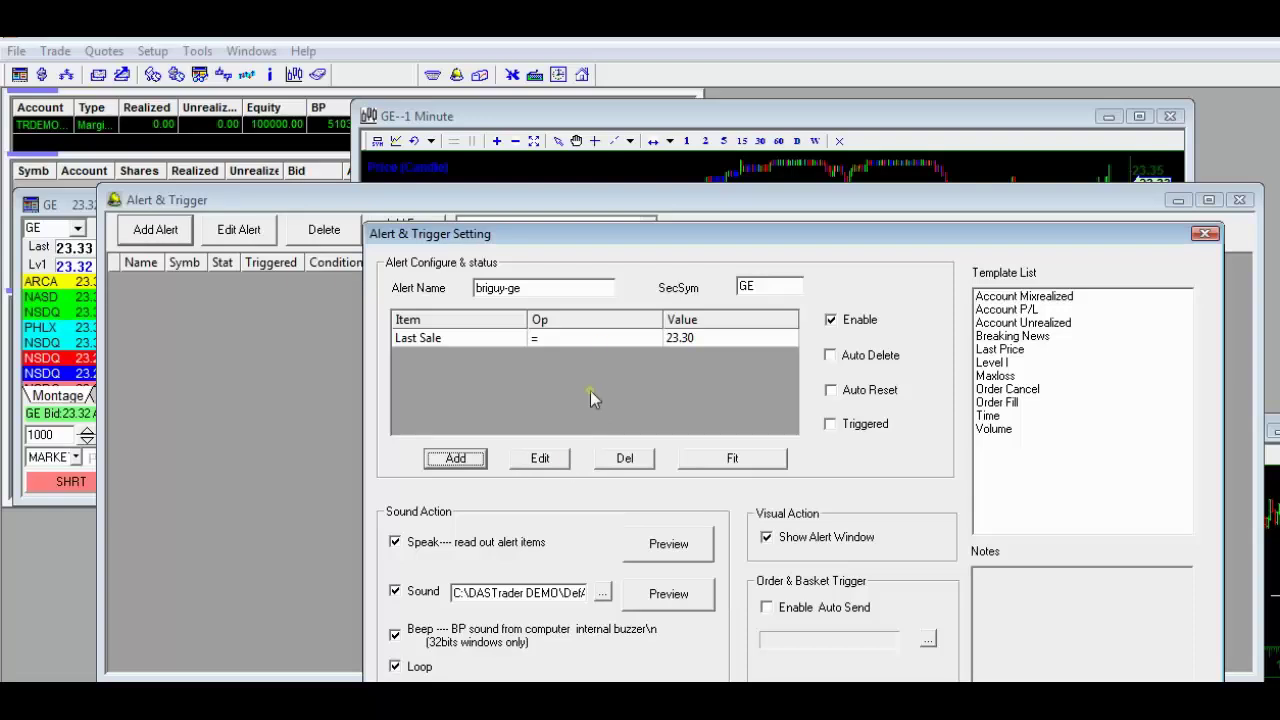
View the edit settings of the Last Sale rule and close them without changes
{"action": "left_click", "coordinate": [583, 339]}
{"action": "left_click", "coordinate": [540, 459]}
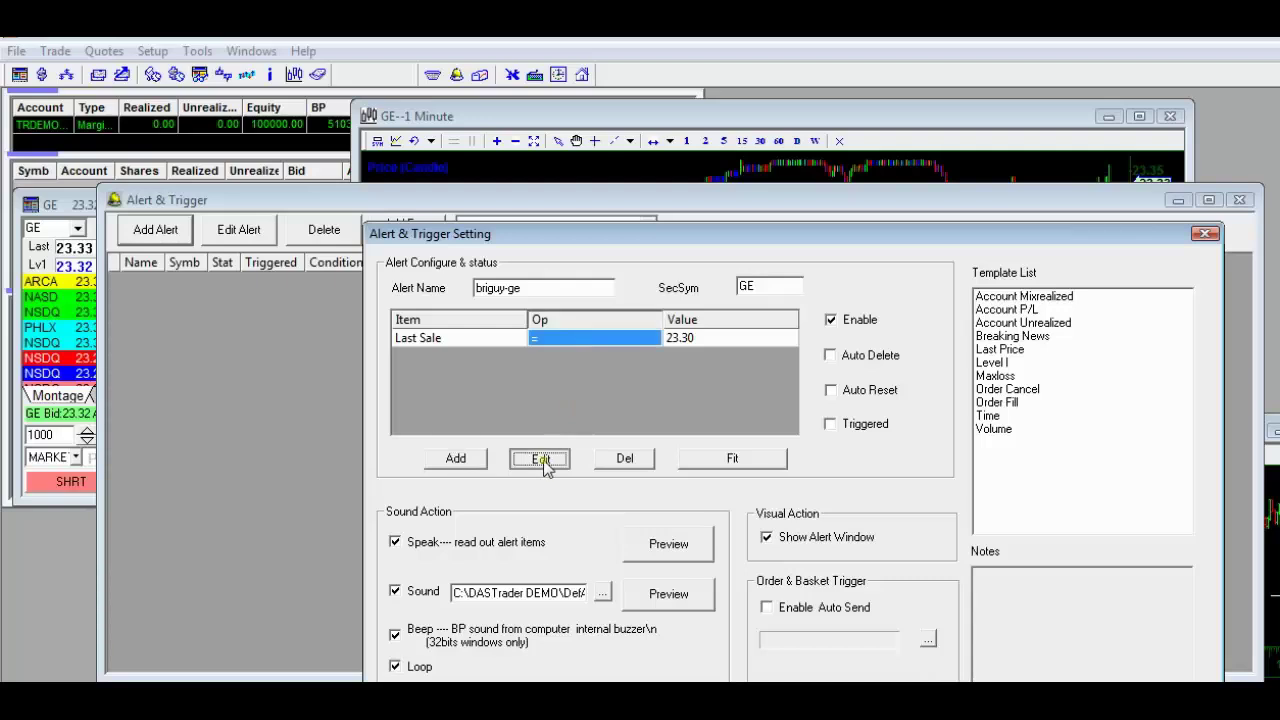
{"action": "left_click", "coordinate": [846, 574]}
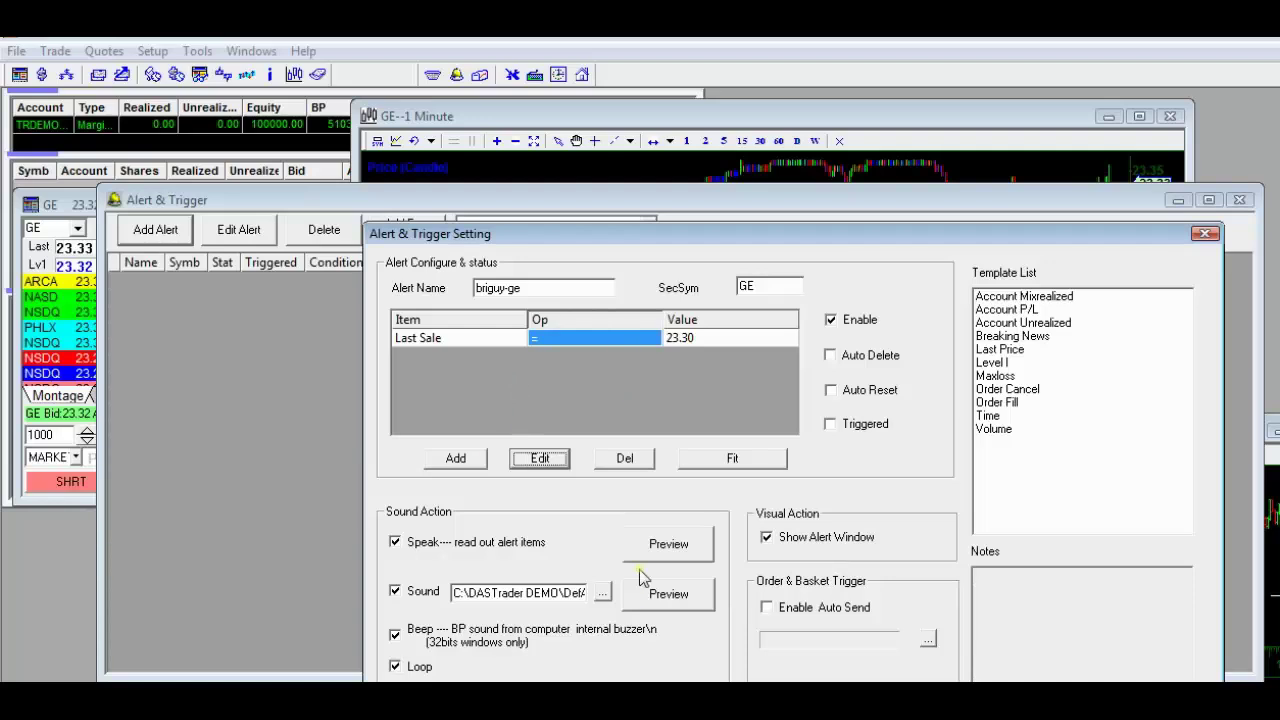
Save the GE alert and return to the Alert & Trigger list
{"action": "key", "text": "Return"}
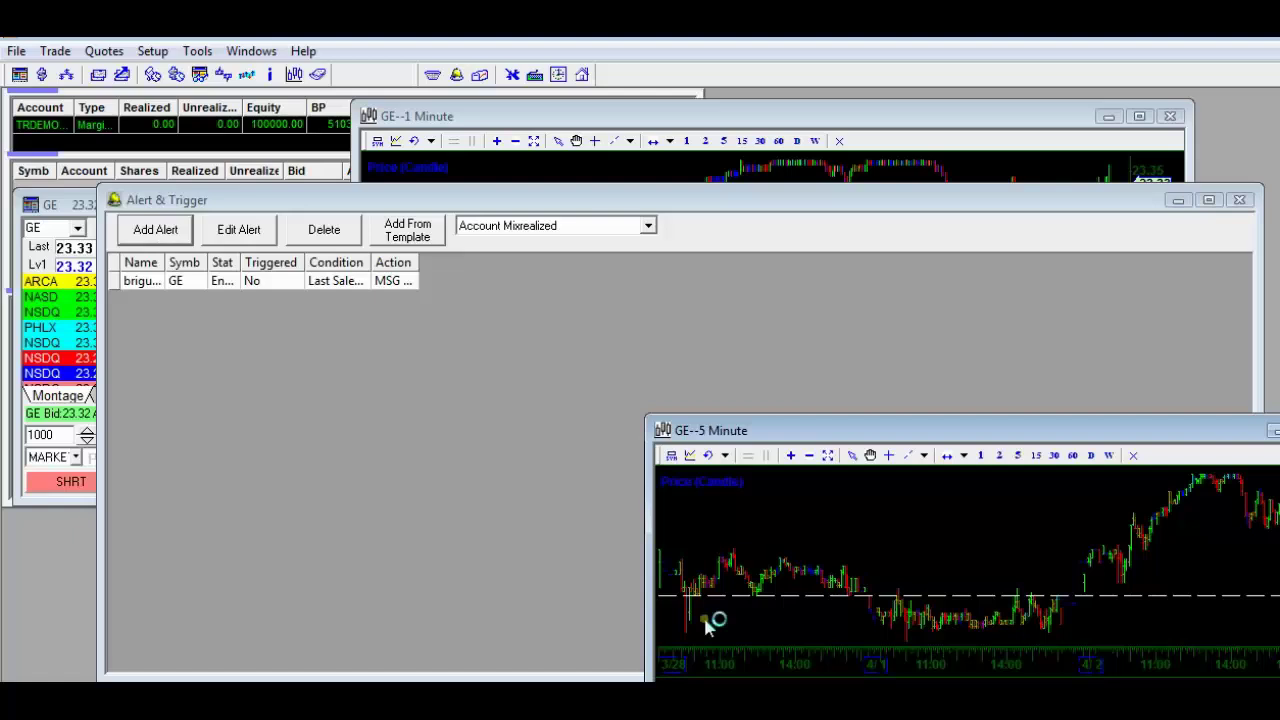
{"action": "left_click", "coordinate": [362, 368]}
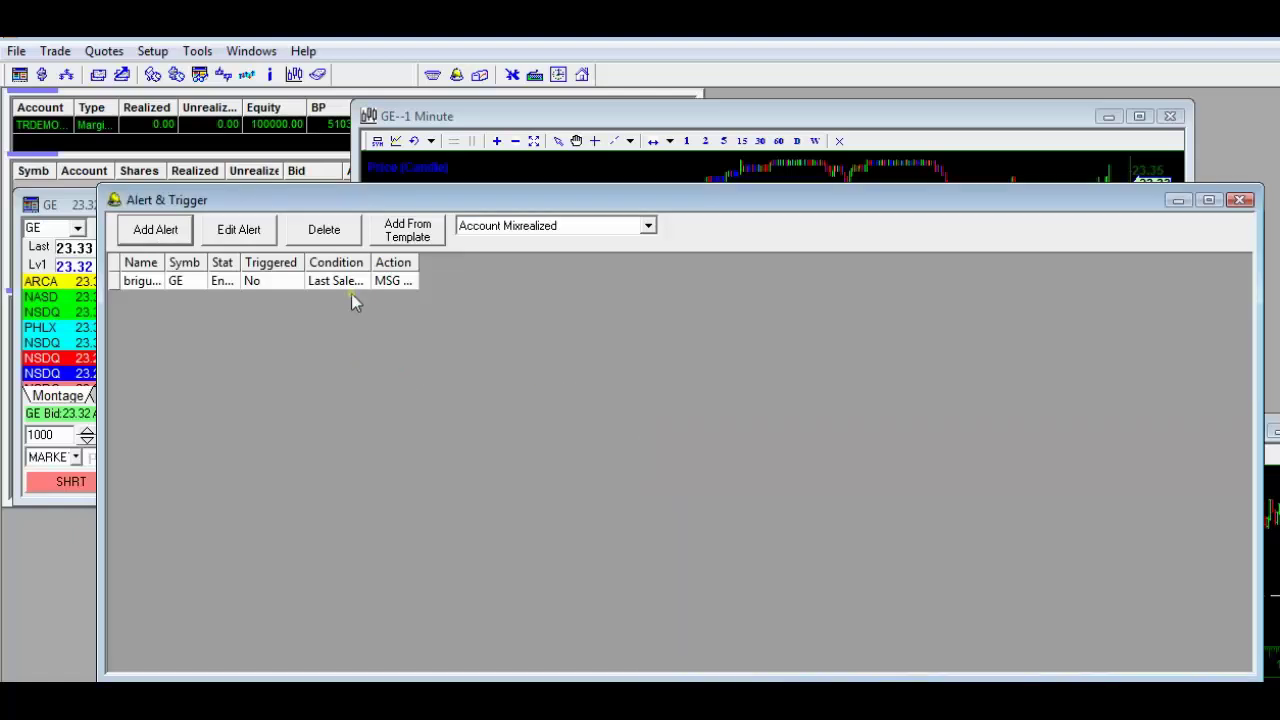
Reopen the saved GE alert for editing and change its Last Sale rule value to 23.32
{"action": "right_click", "coordinate": [327, 330]}
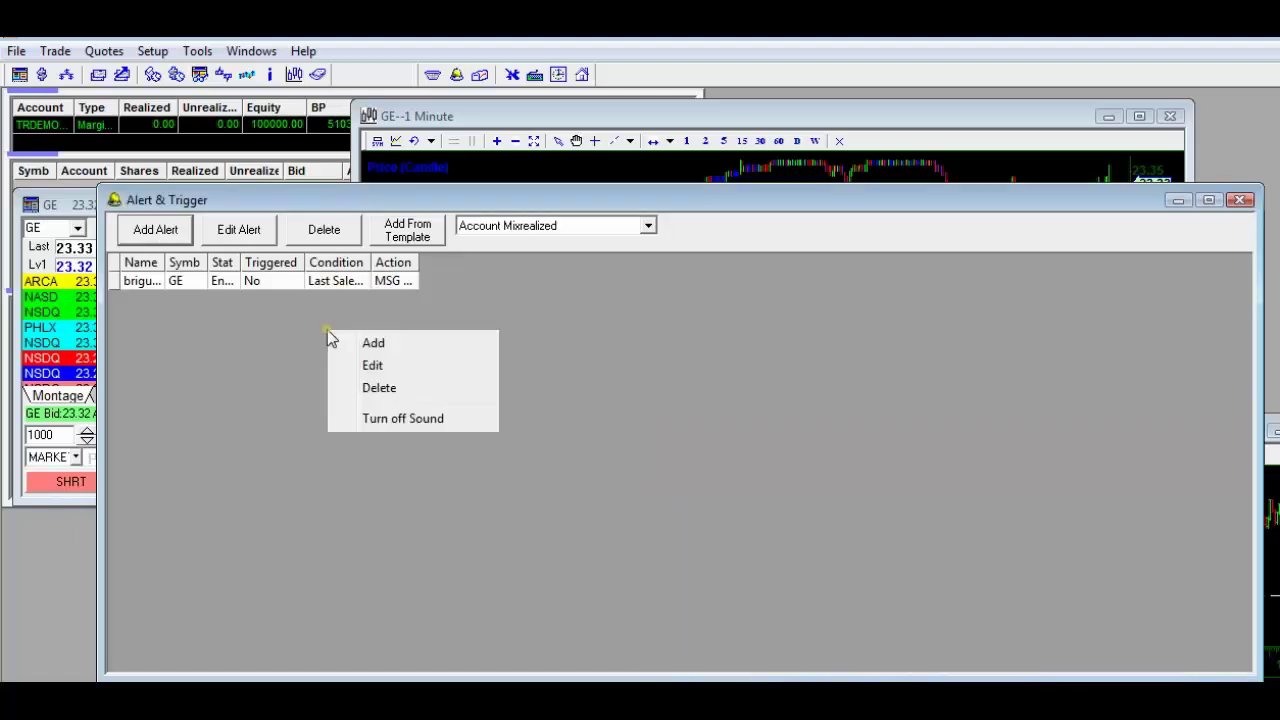
{"action": "left_click", "coordinate": [253, 285]}
{"action": "right_click", "coordinate": [253, 285]}
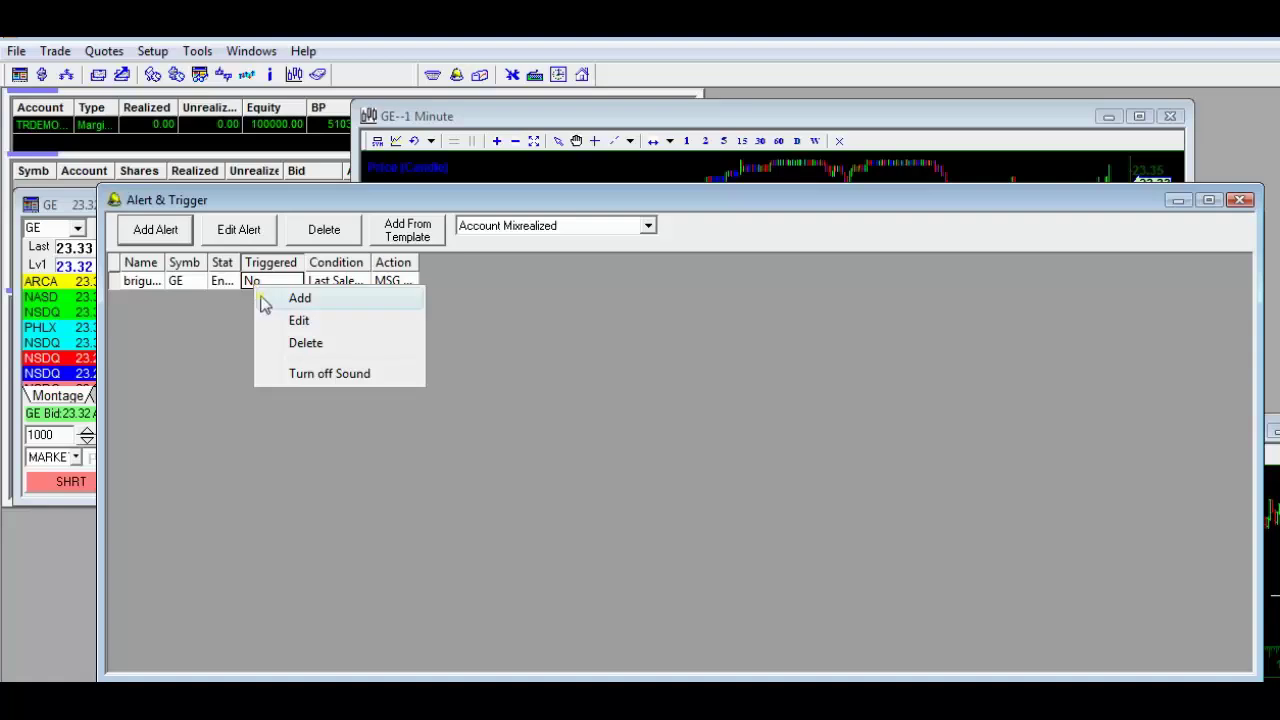
{"action": "left_click", "coordinate": [291, 322]}
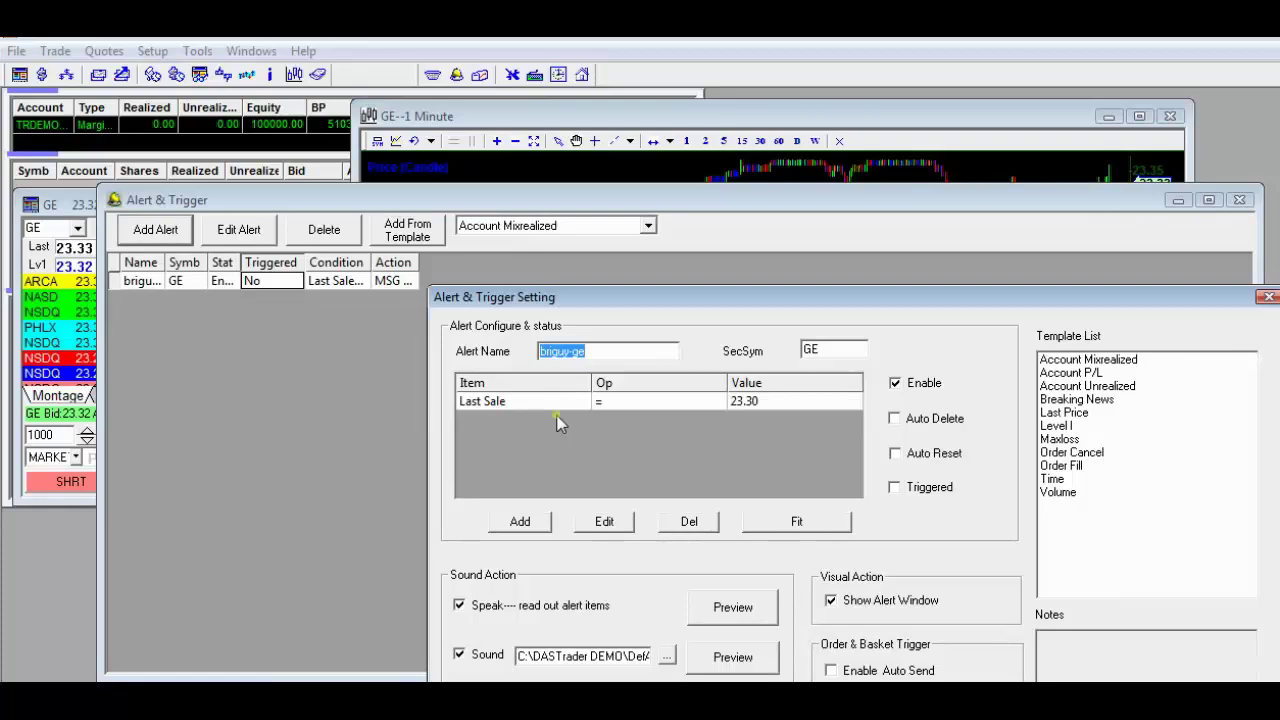
{"action": "left_click", "coordinate": [747, 405]}
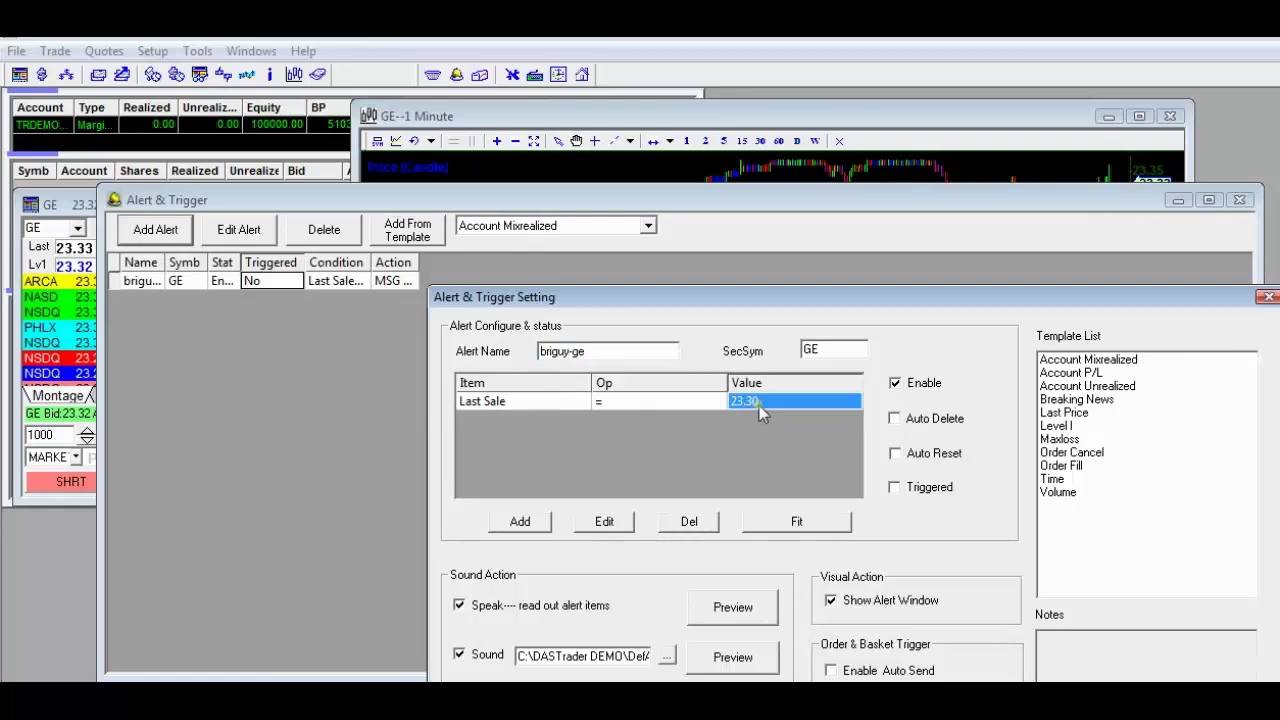
{"action": "double_click", "coordinate": [759, 405]}
{"action": "left_click", "coordinate": [940, 500]}
{"action": "left_click", "coordinate": [940, 500]}
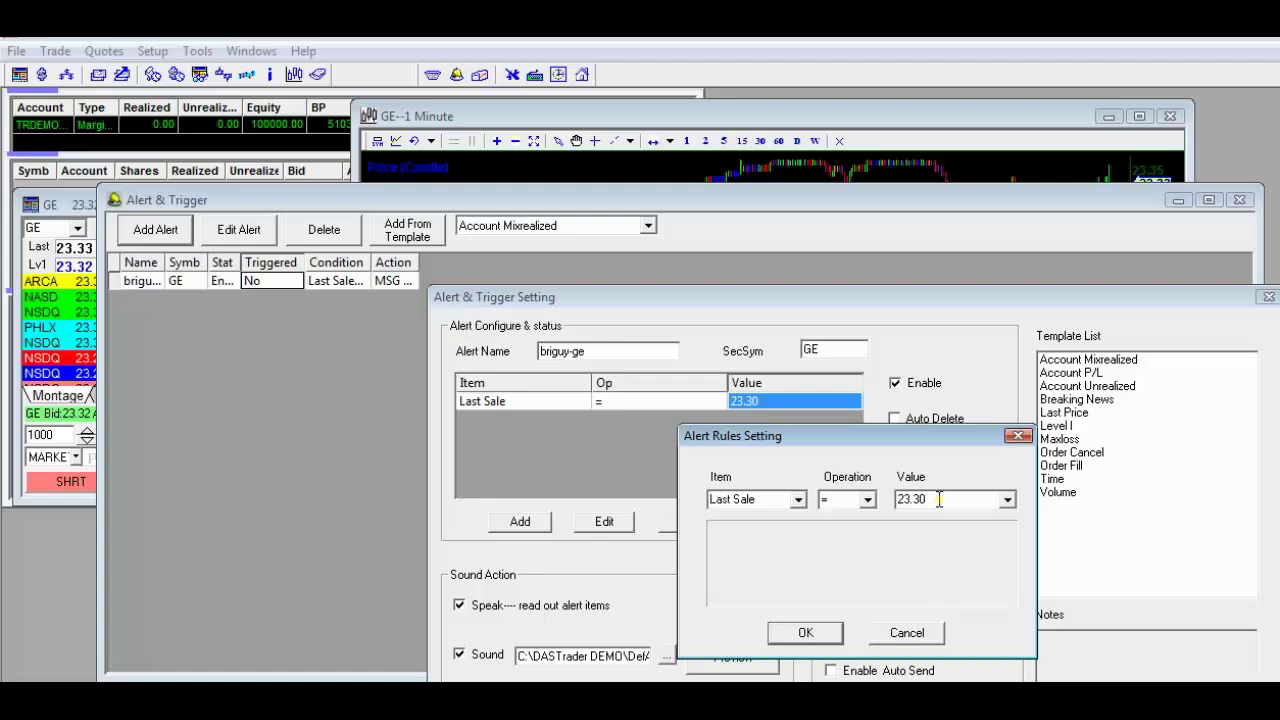
{"action": "key", "text": "BackSpace"}
{"action": "type", "text": "2"}
{"action": "left_click", "coordinate": [824, 633]}
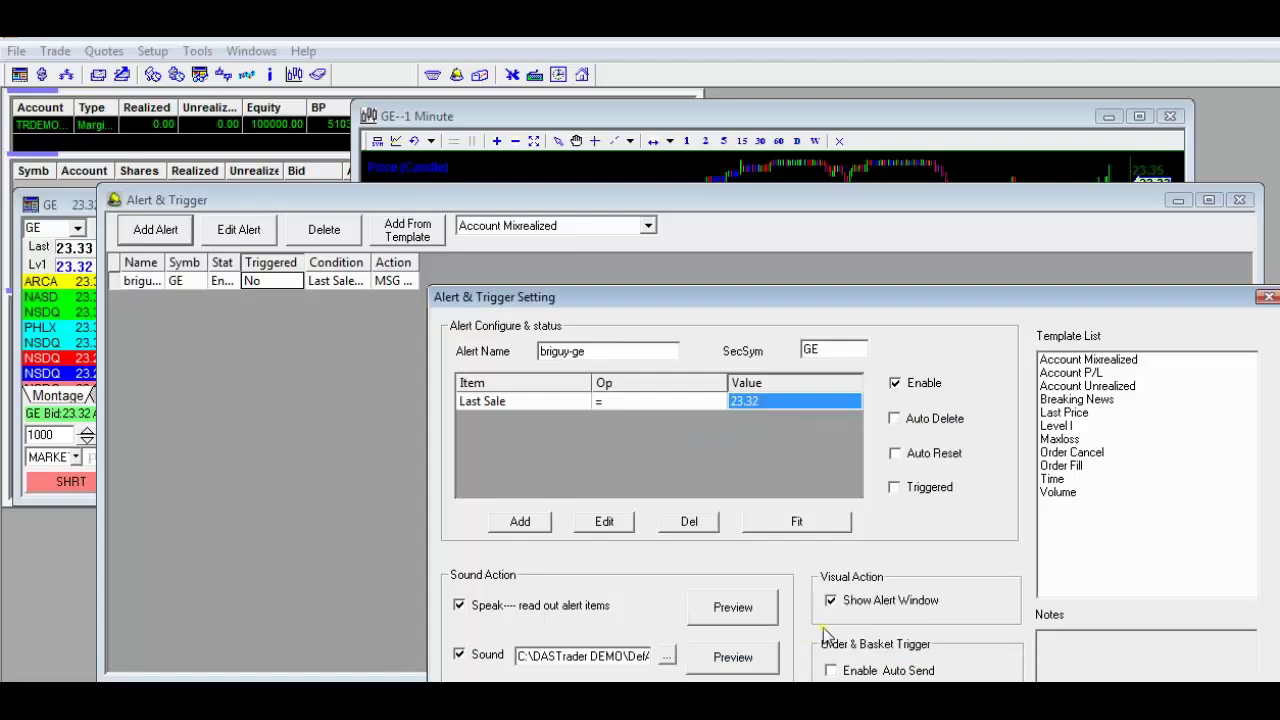
Add a second rule to the GE alert with item News and value Breaking News
{"action": "left_click", "coordinate": [522, 522]}
{"action": "left_click", "coordinate": [785, 500]}
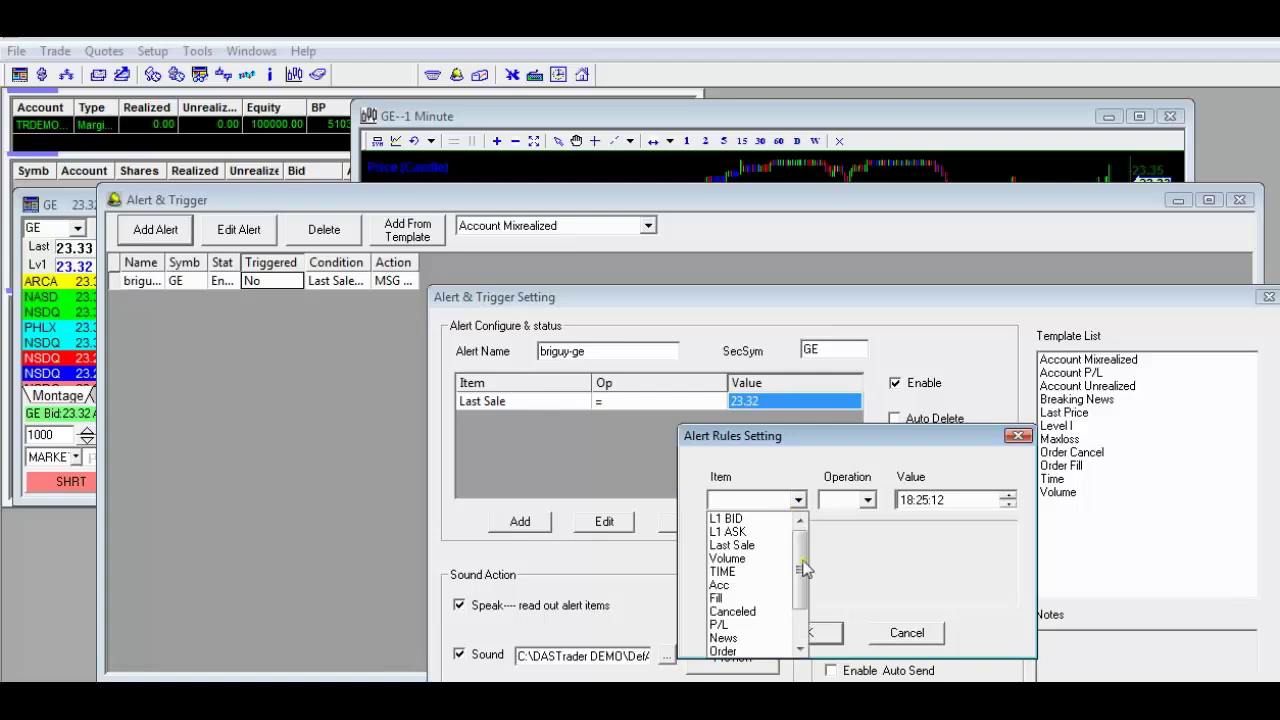
{"action": "scroll", "coordinate": [800, 590], "scroll_direction": "down", "scroll_amount": 2}
{"action": "left_click", "coordinate": [776, 586]}
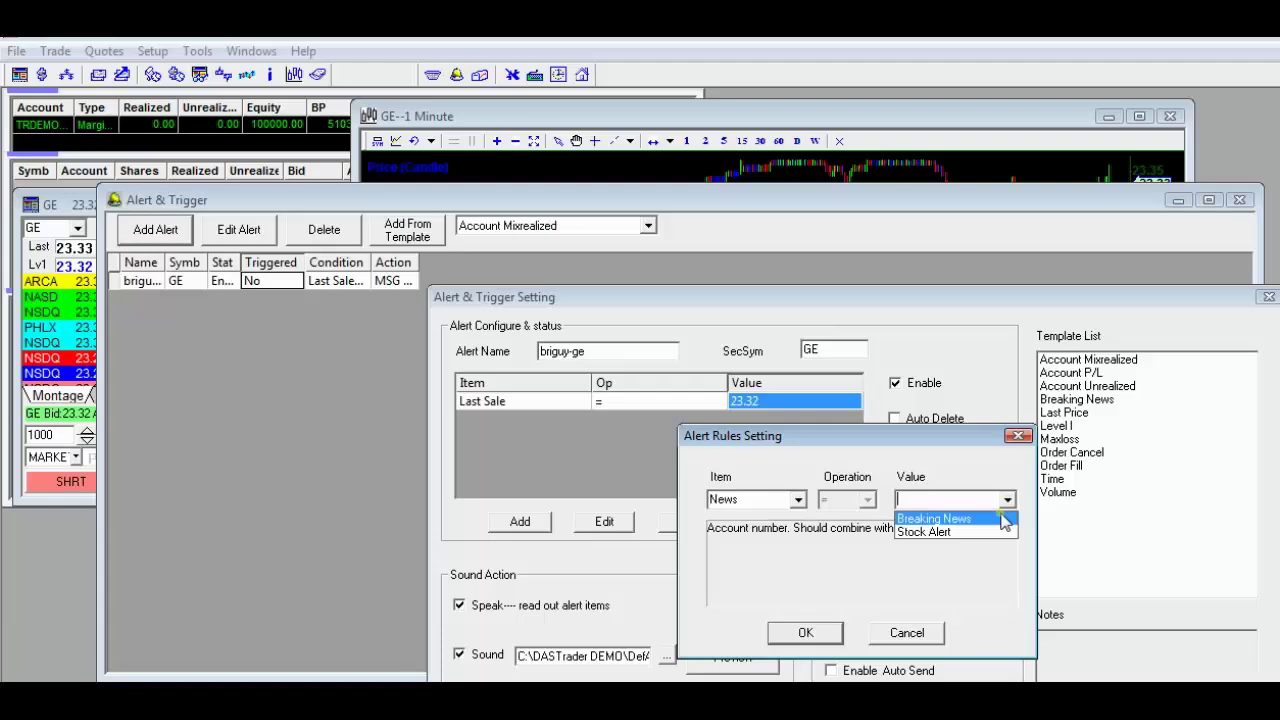
{"action": "left_click", "coordinate": [934, 519]}
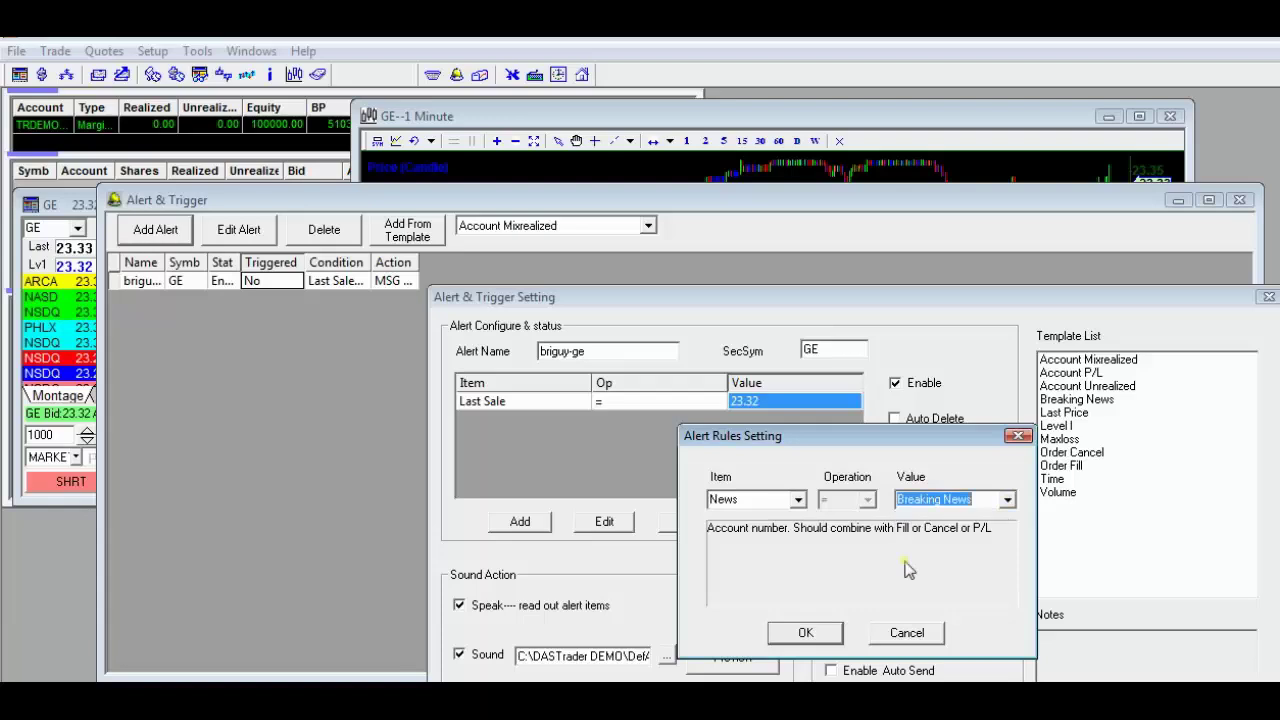
{"action": "left_click", "coordinate": [818, 635]}
Add a third rule to the GE alert with item News and value Stock Alert, and save the alert
{"action": "left_click", "coordinate": [520, 521]}
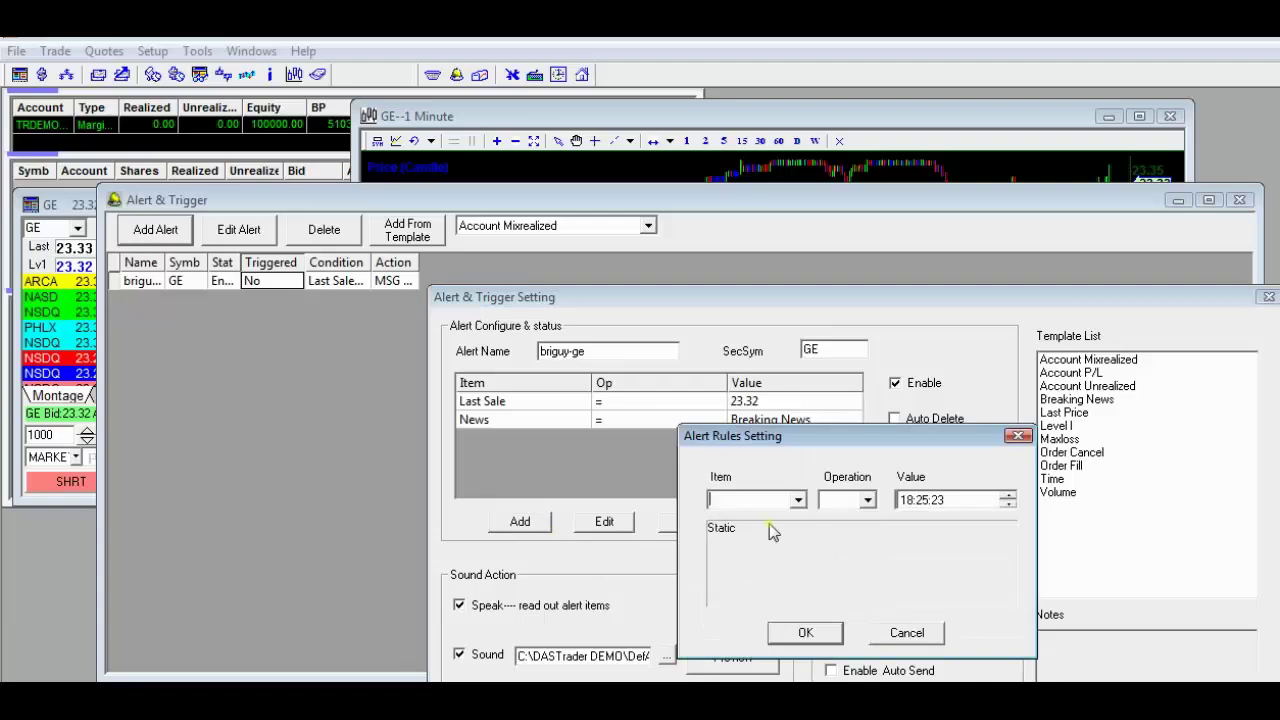
{"action": "left_click", "coordinate": [798, 499]}
{"action": "left_click_drag", "start_coordinate": [805, 572], "coordinate": [803, 610]}
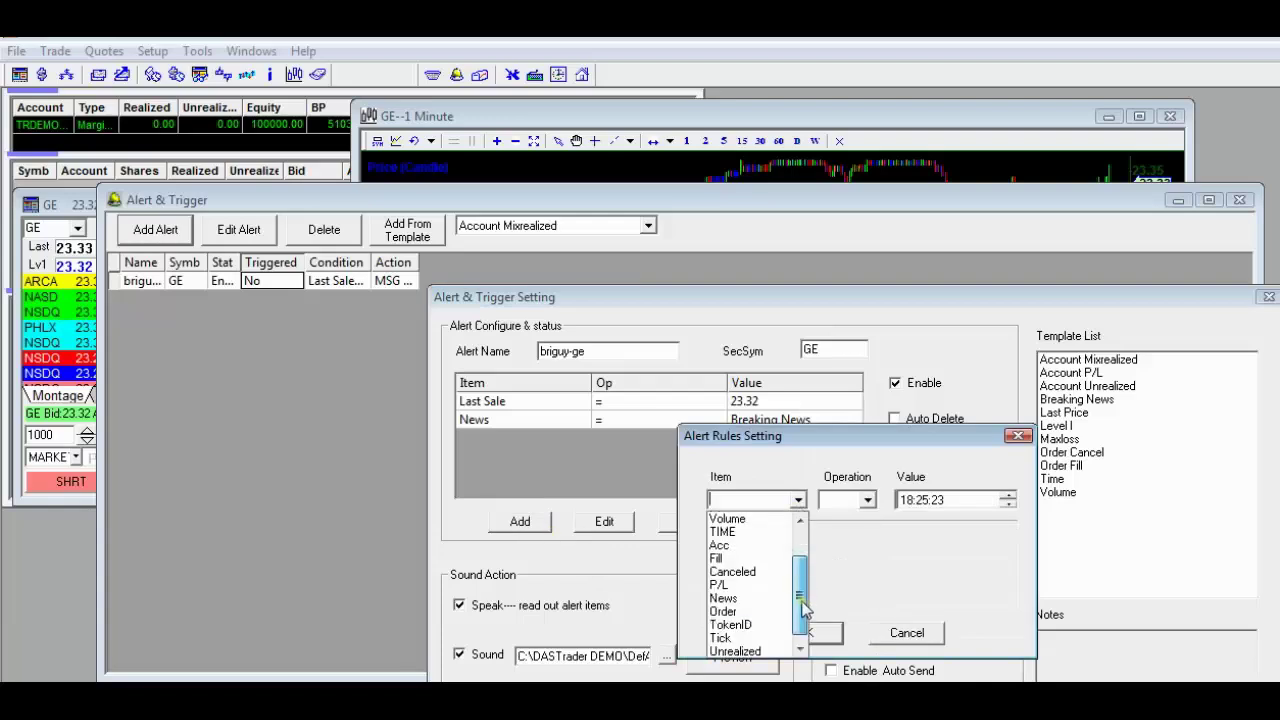
{"action": "left_click", "coordinate": [740, 609]}
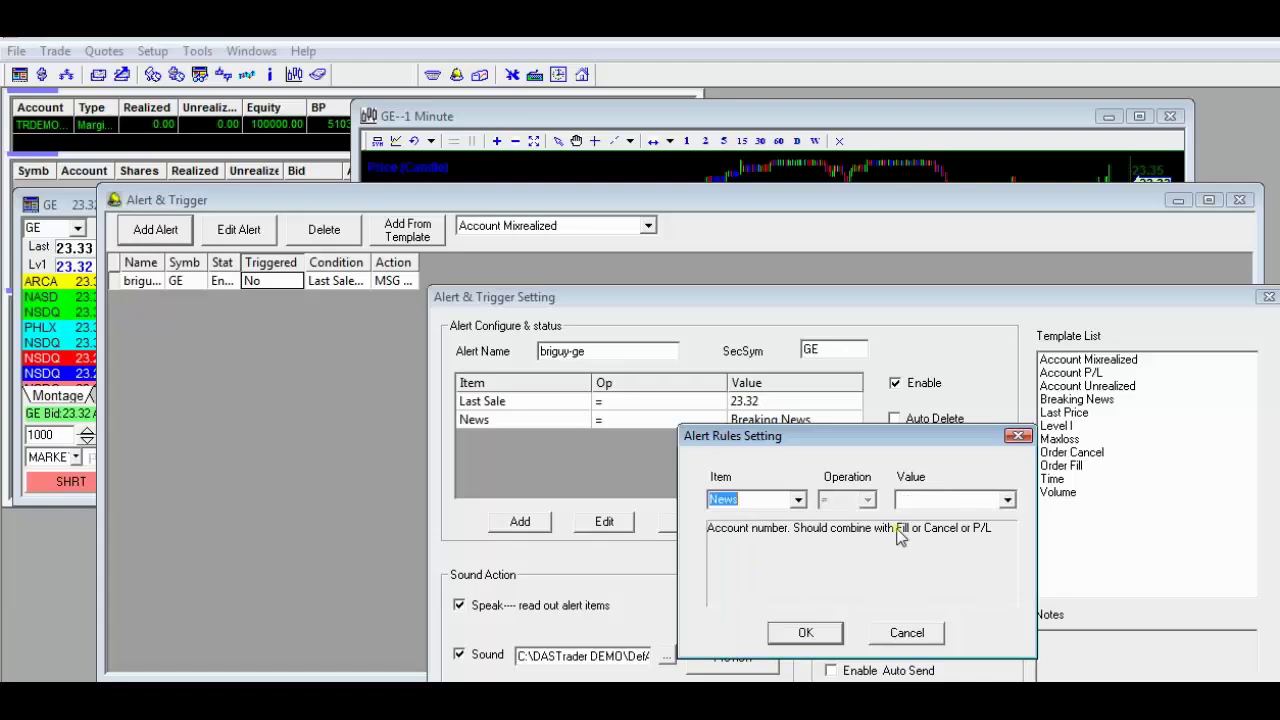
{"action": "left_click", "coordinate": [1007, 499]}
{"action": "left_click", "coordinate": [968, 532]}
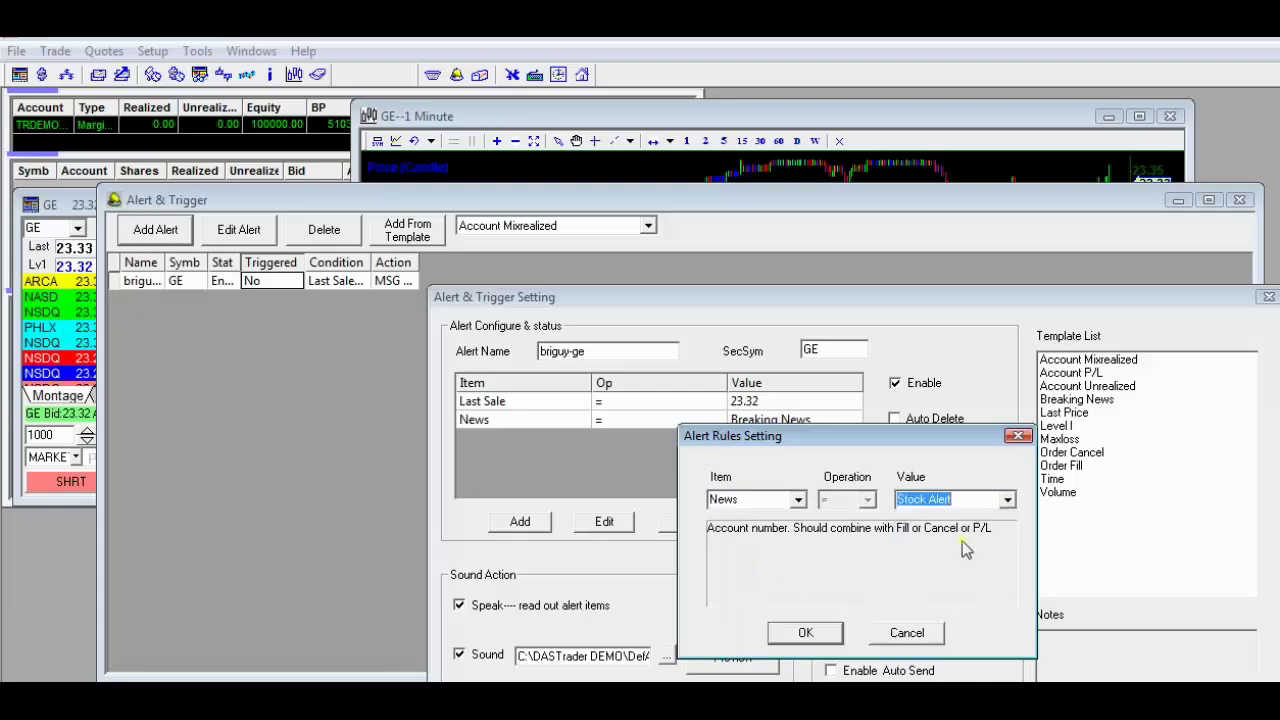
{"action": "left_click", "coordinate": [830, 632]}
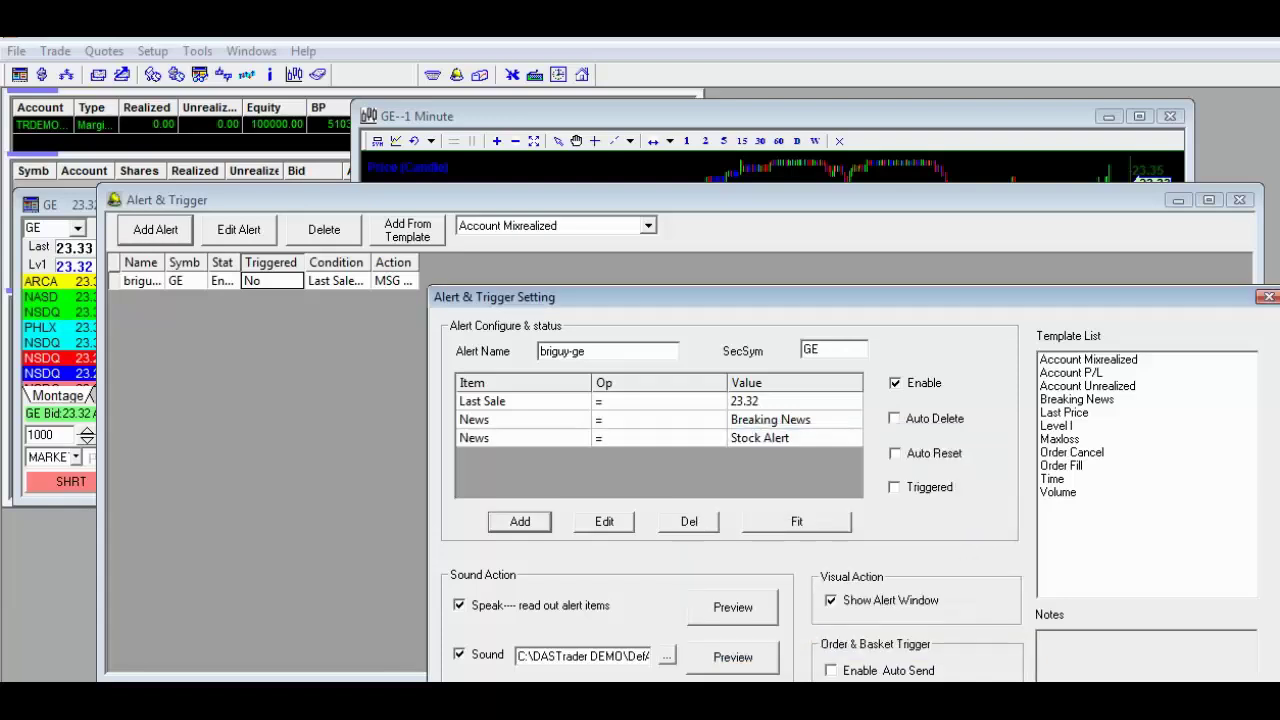
{"action": "key", "text": "Return"}
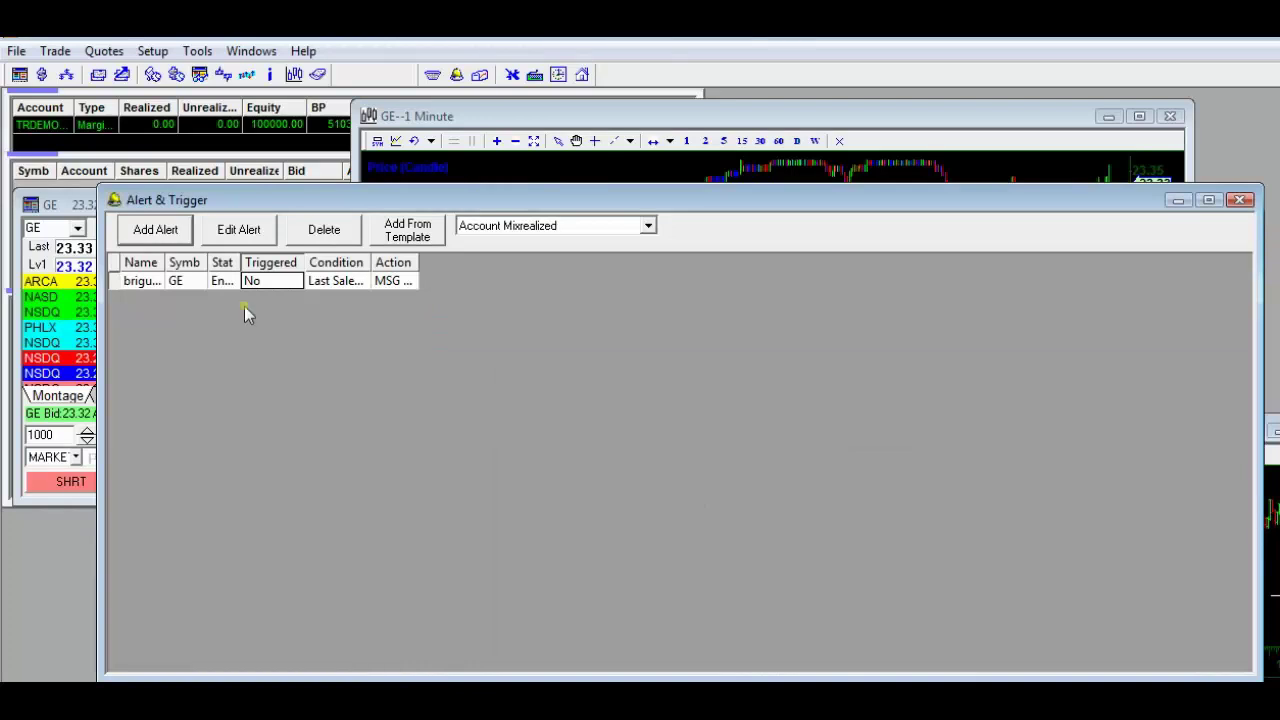
Reopen the saved GE alert for editing and change its security symbol to TSLA
{"action": "right_click", "coordinate": [281, 285]}
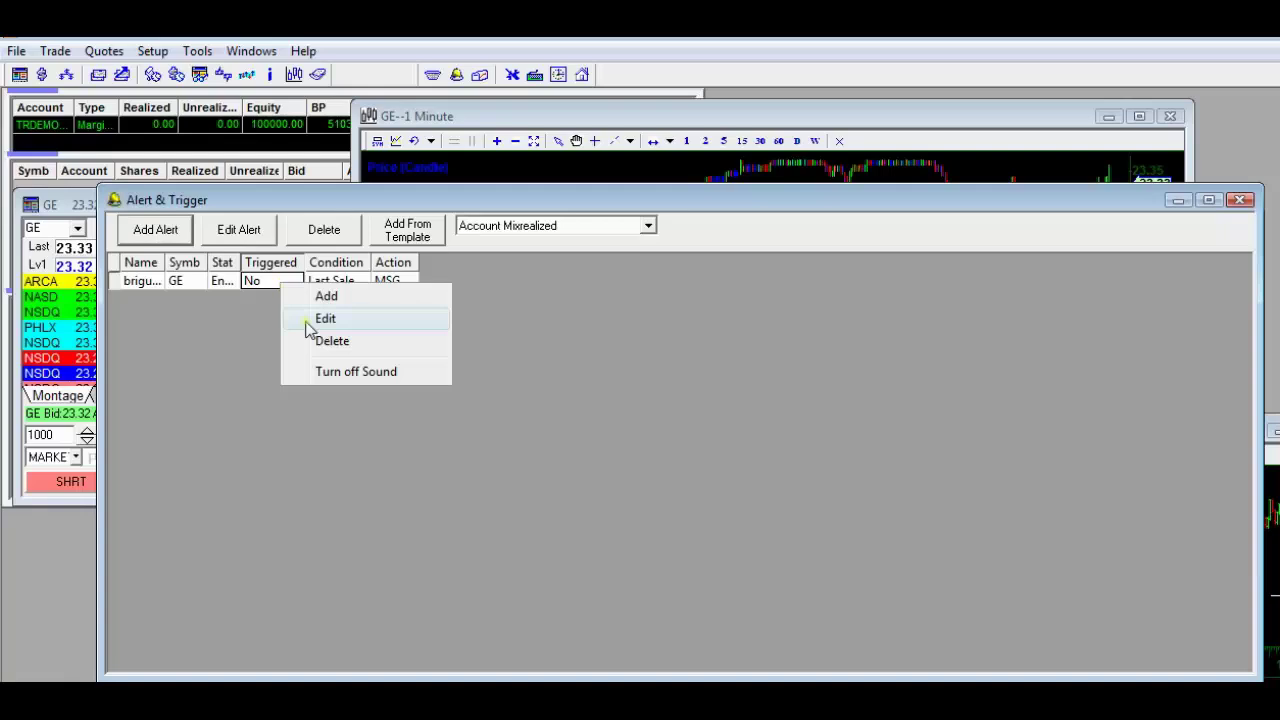
{"action": "left_click", "coordinate": [536, 343]}
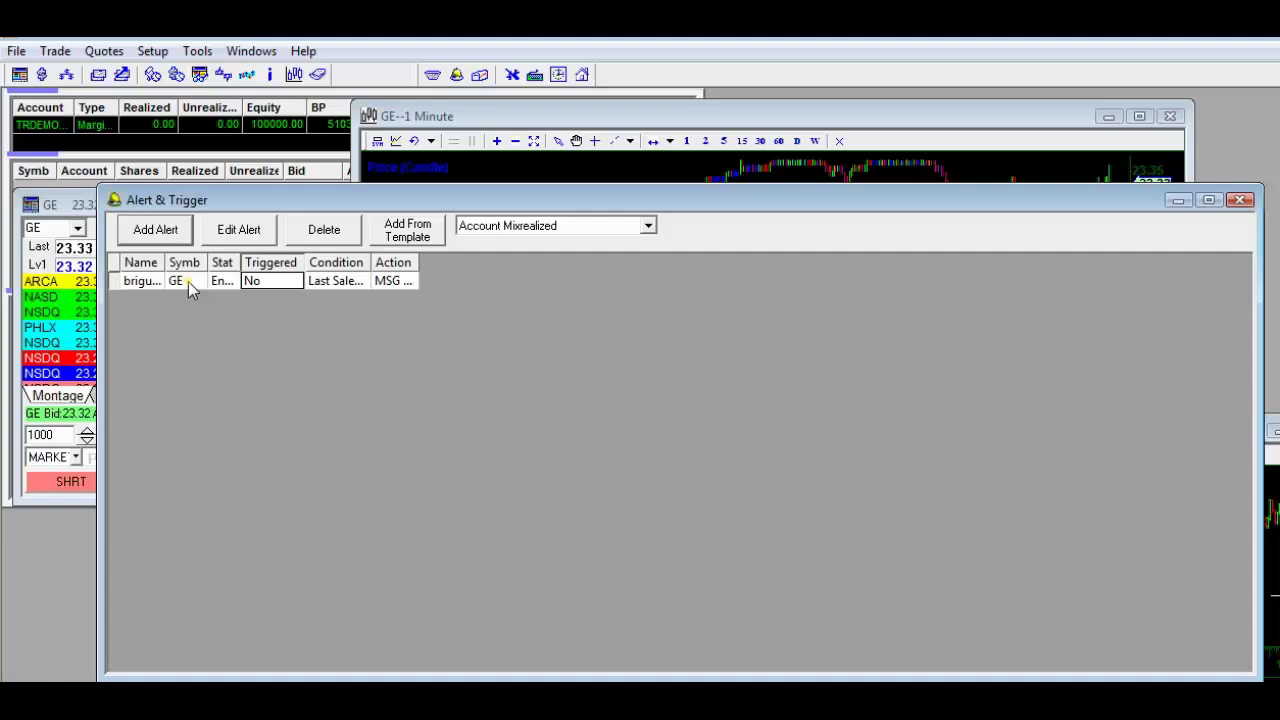
{"action": "double_click", "coordinate": [355, 282]}
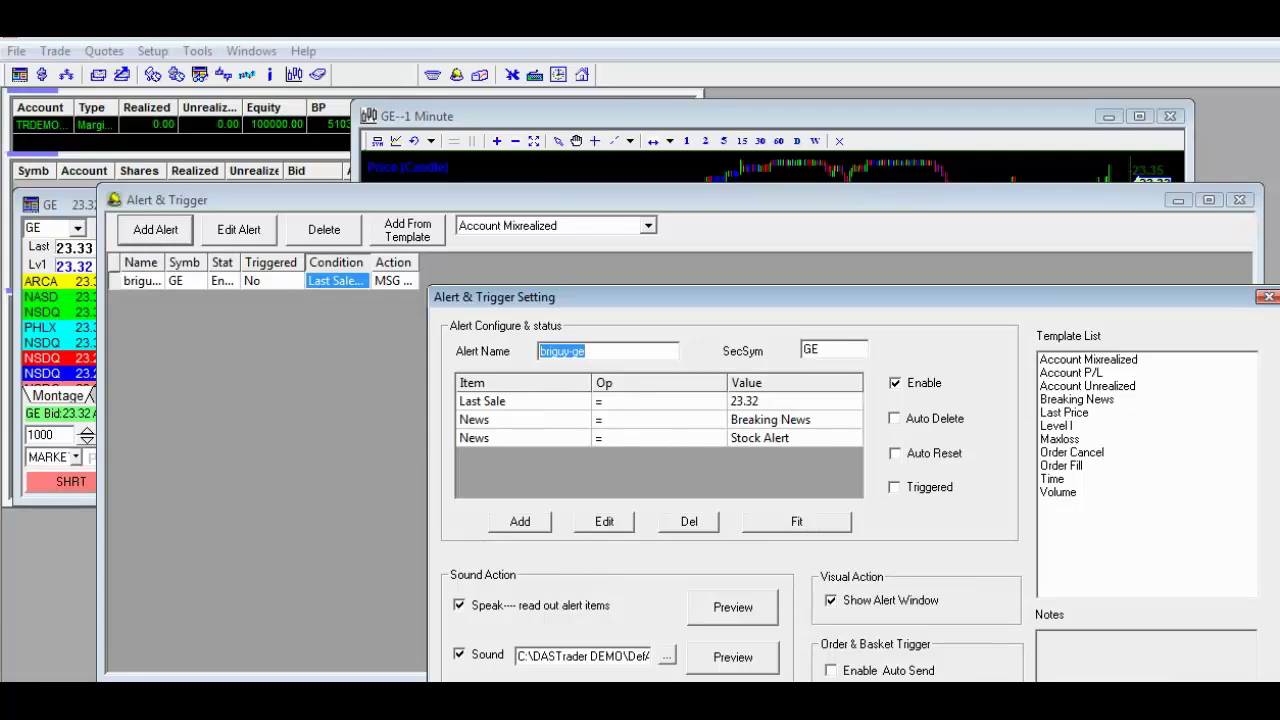
{"action": "left_click", "coordinate": [812, 350]}
{"action": "double_click", "coordinate": [812, 350]}
{"action": "type", "text": "TSLA"}
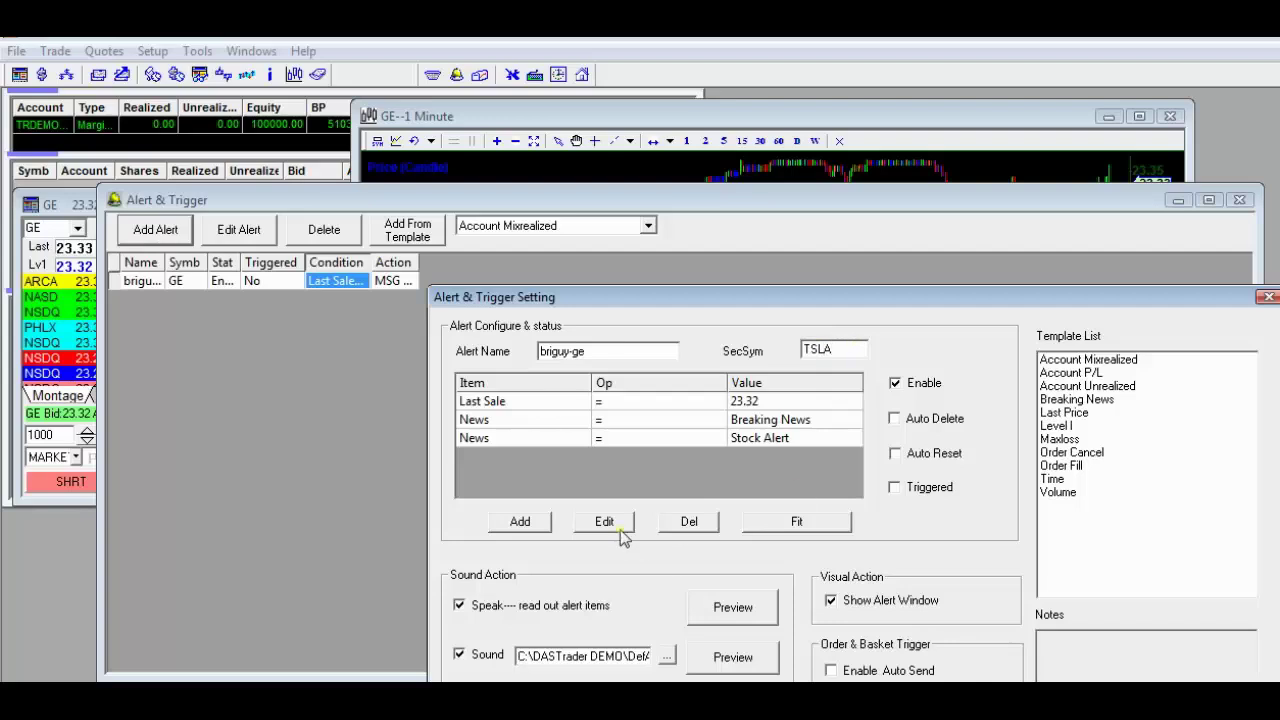
Change the alert's Last Sale rule to operation > with value 20, and save the alert
{"action": "left_click", "coordinate": [560, 403]}
{"action": "left_click", "coordinate": [646, 402]}
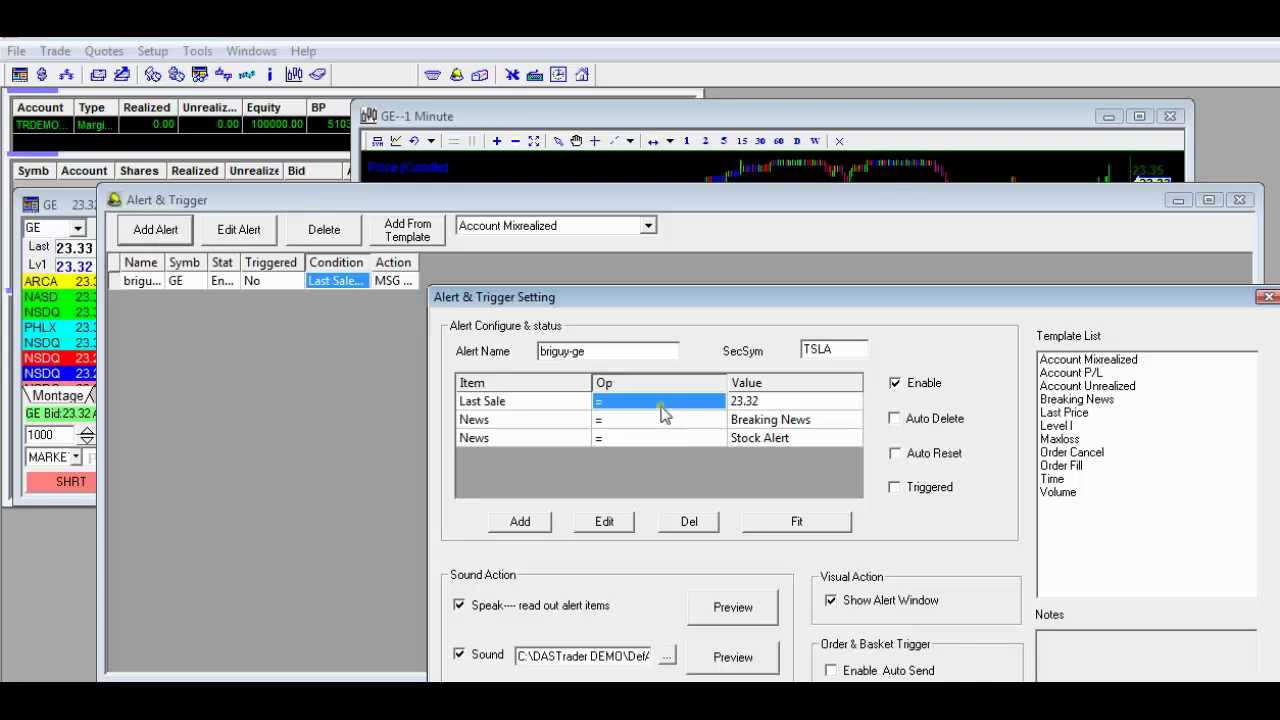
{"action": "double_click", "coordinate": [661, 407]}
{"action": "left_click", "coordinate": [868, 499]}
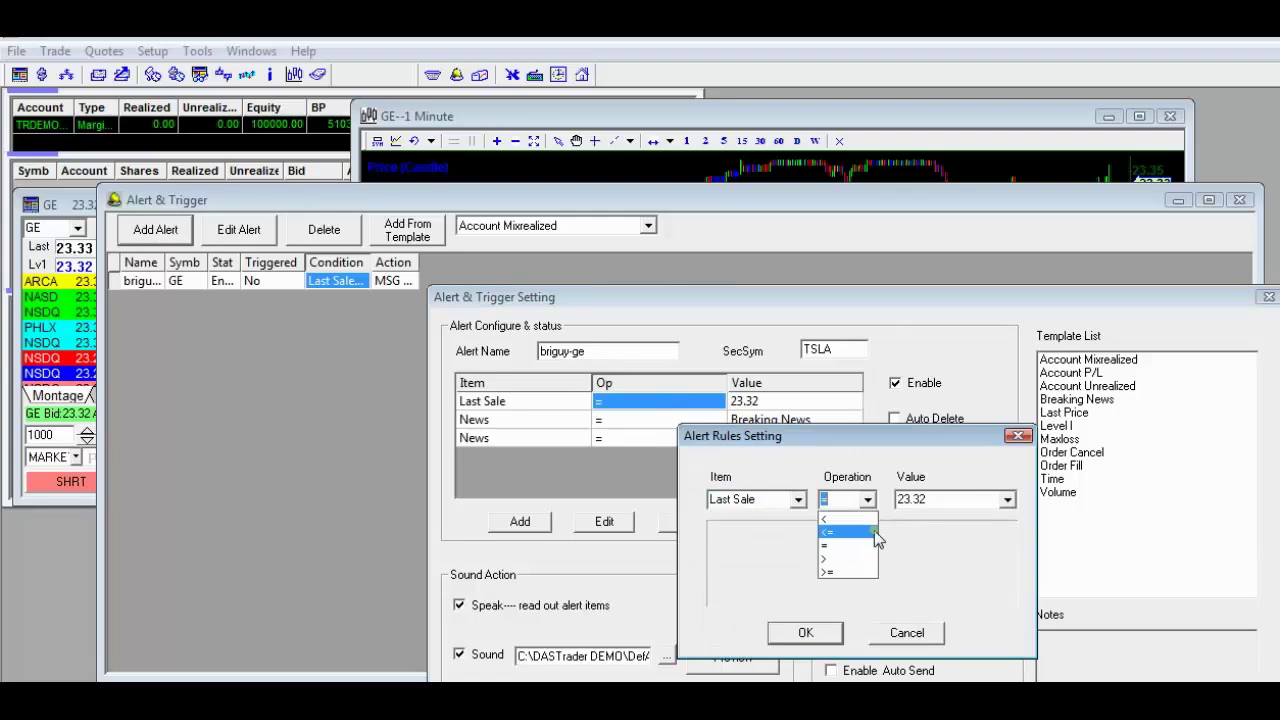
{"action": "left_click", "coordinate": [845, 529]}
{"action": "key", "text": "Tab"}
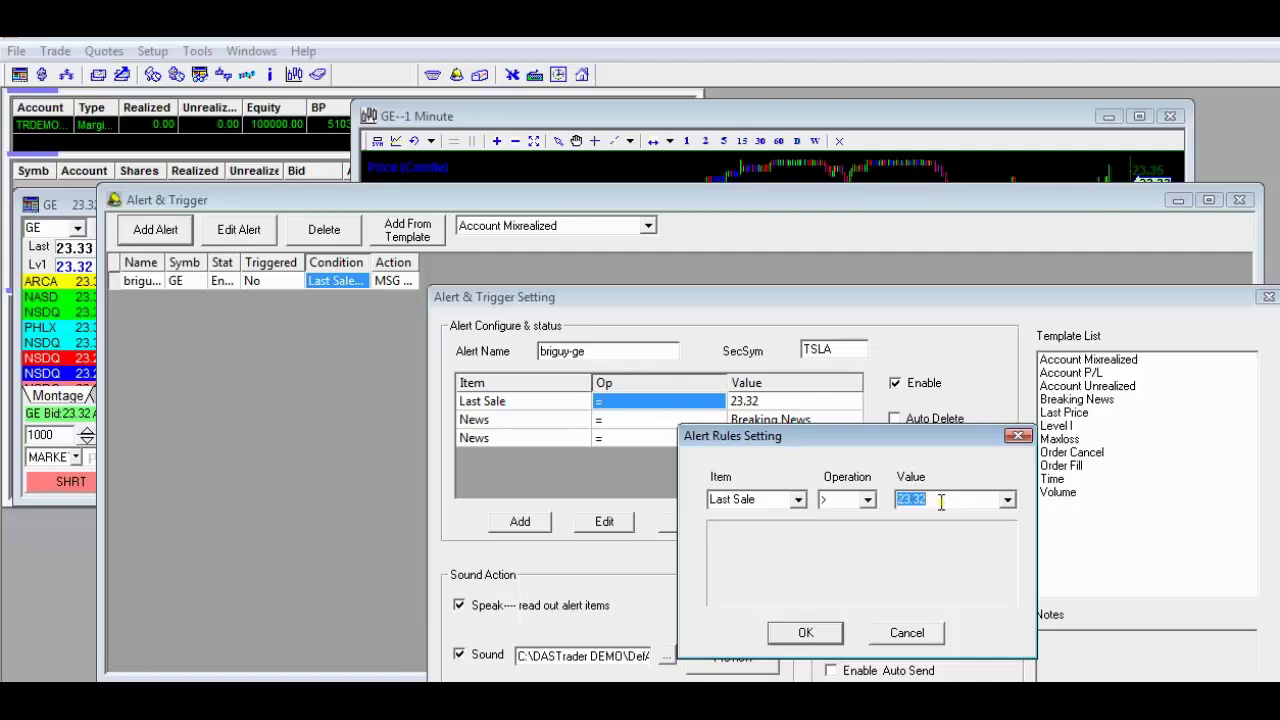
{"action": "type", "text": "20"}
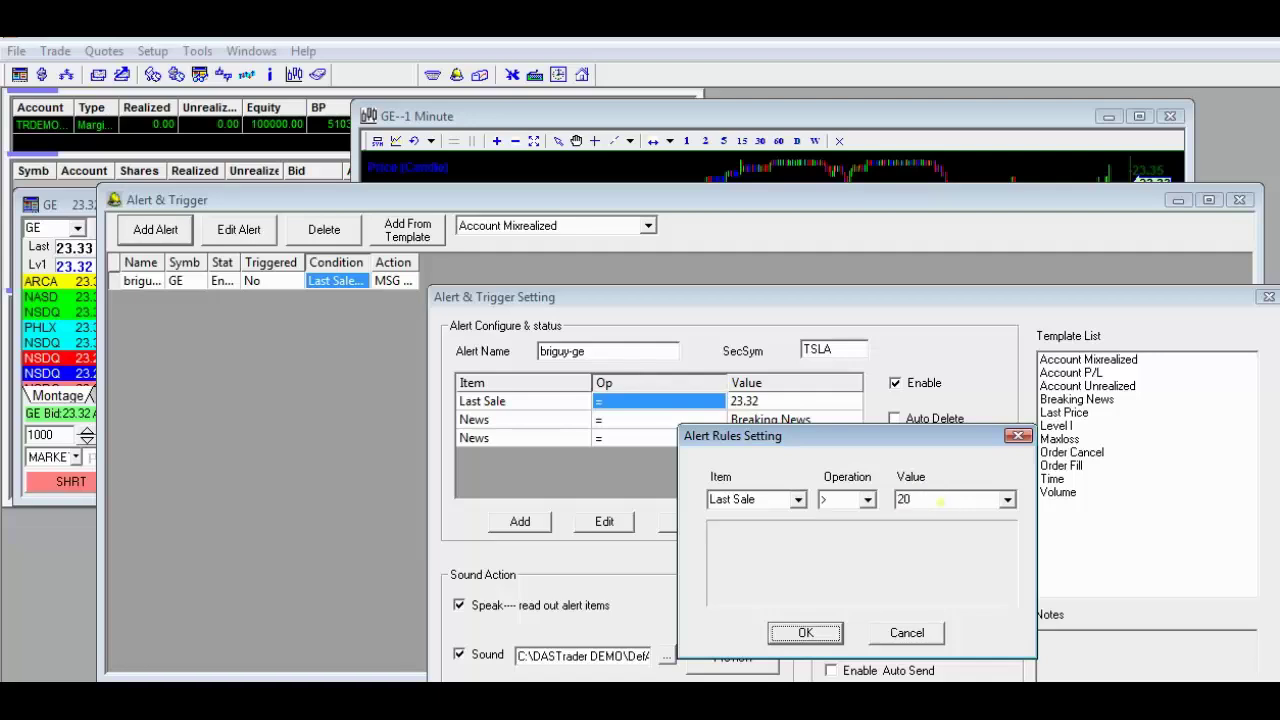
{"action": "left_click", "coordinate": [816, 636]}
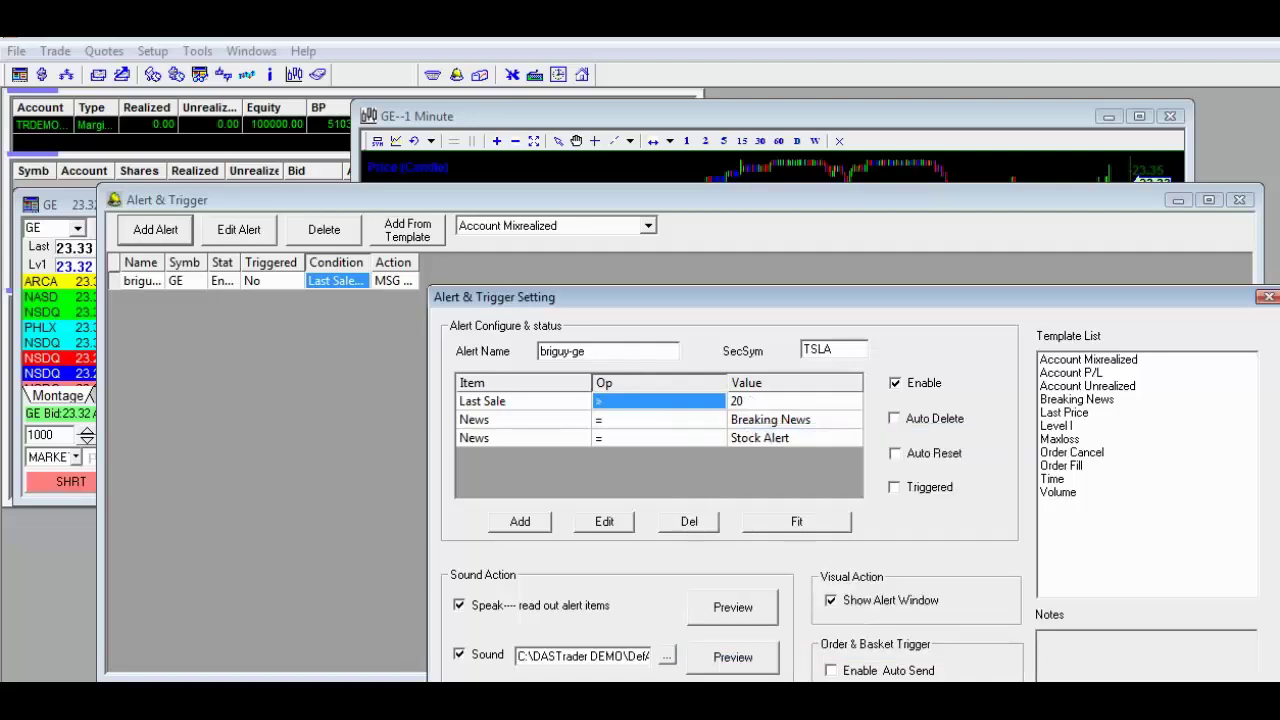
{"action": "key", "text": "Return"}
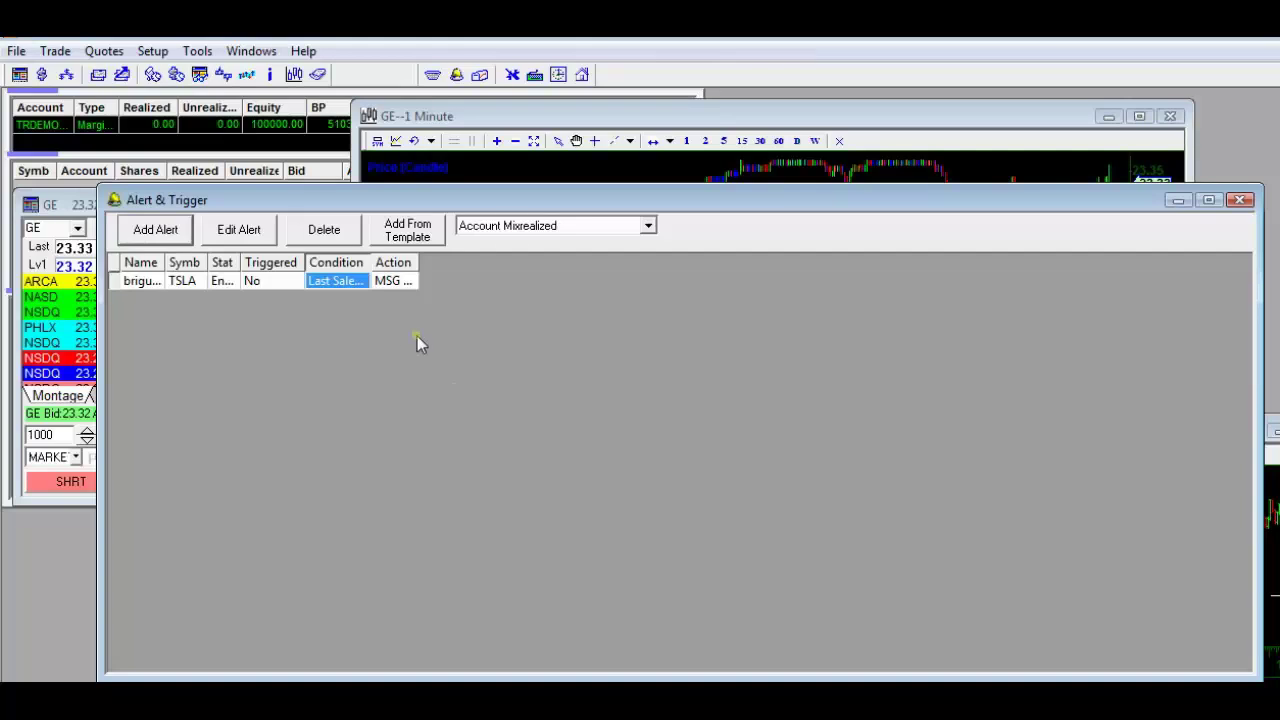
Select Breaking News as the alert template and minimize the Alert & Trigger window
{"action": "left_click", "coordinate": [527, 228]}
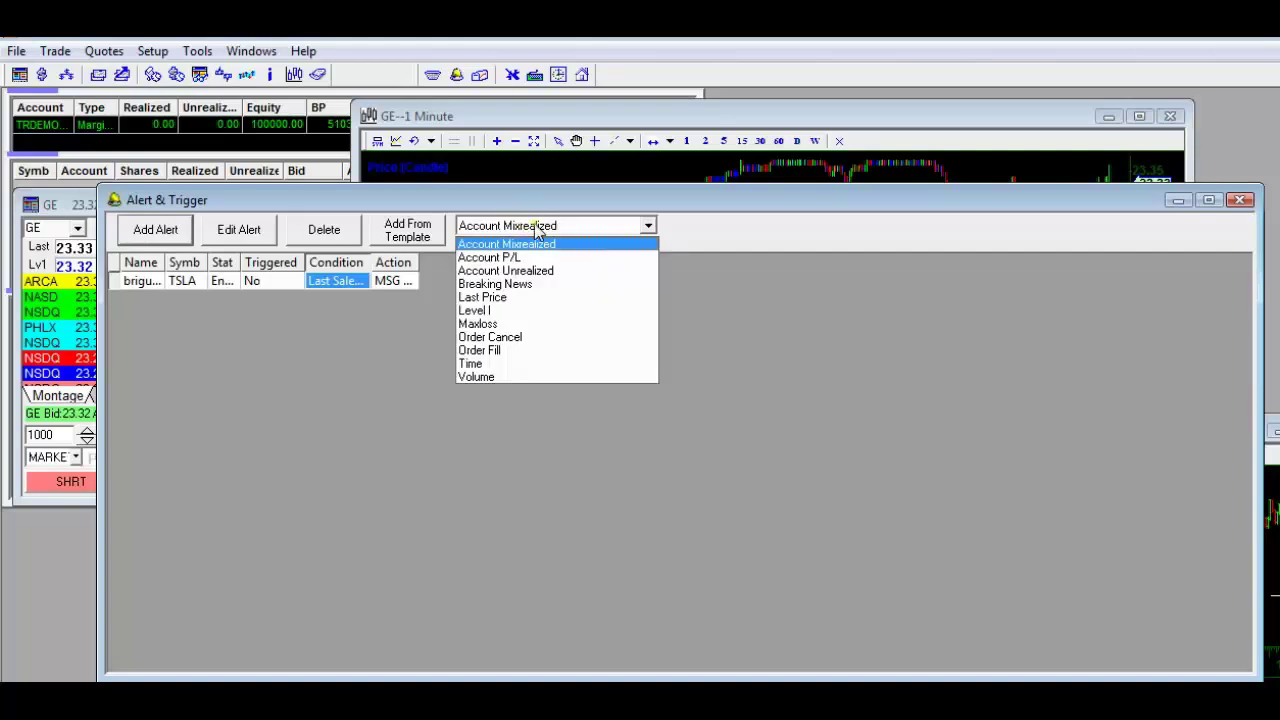
{"action": "left_click", "coordinate": [535, 225]}
{"action": "left_click", "coordinate": [535, 225]}
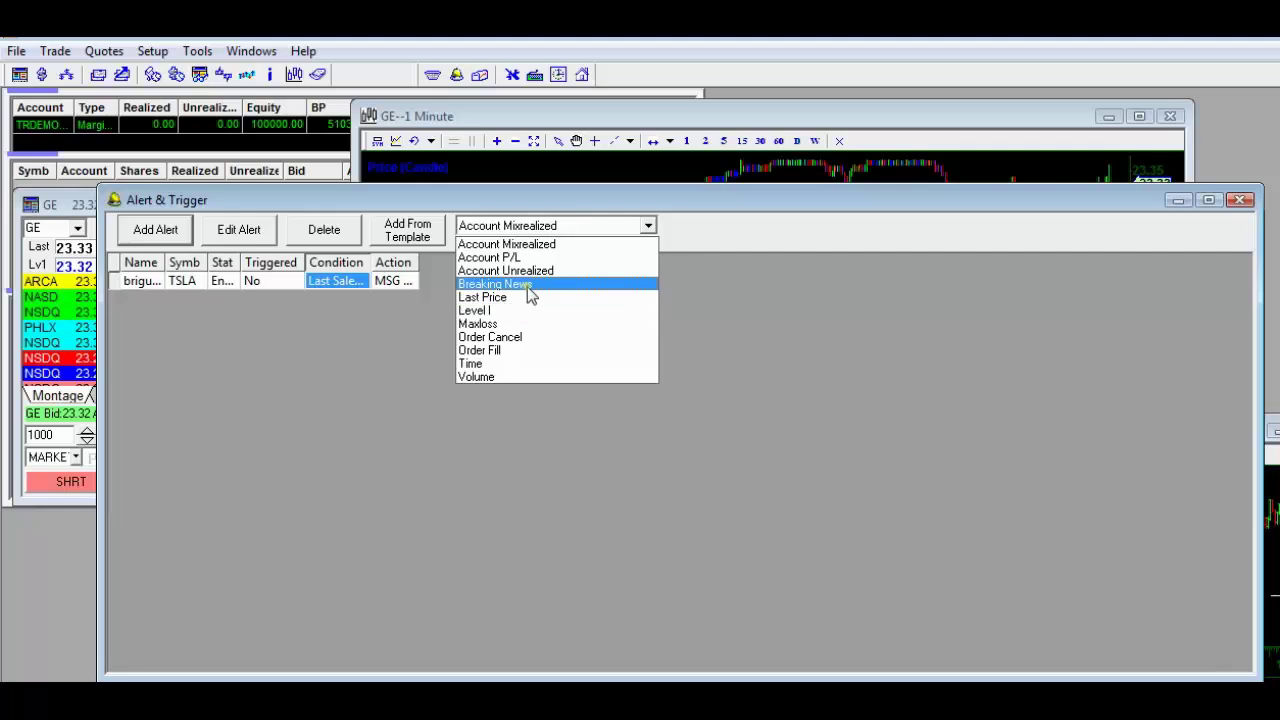
{"action": "left_click", "coordinate": [528, 284]}
{"action": "left_click", "coordinate": [529, 226]}
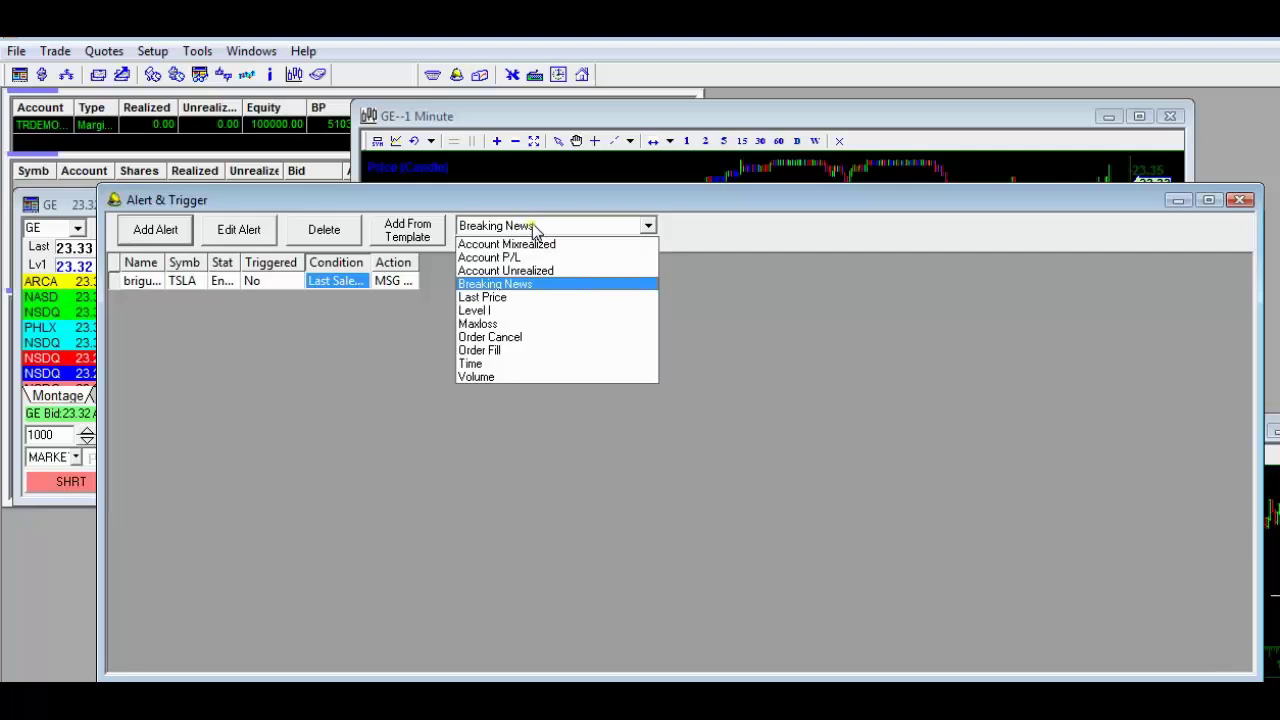
{"action": "left_click", "coordinate": [537, 229]}
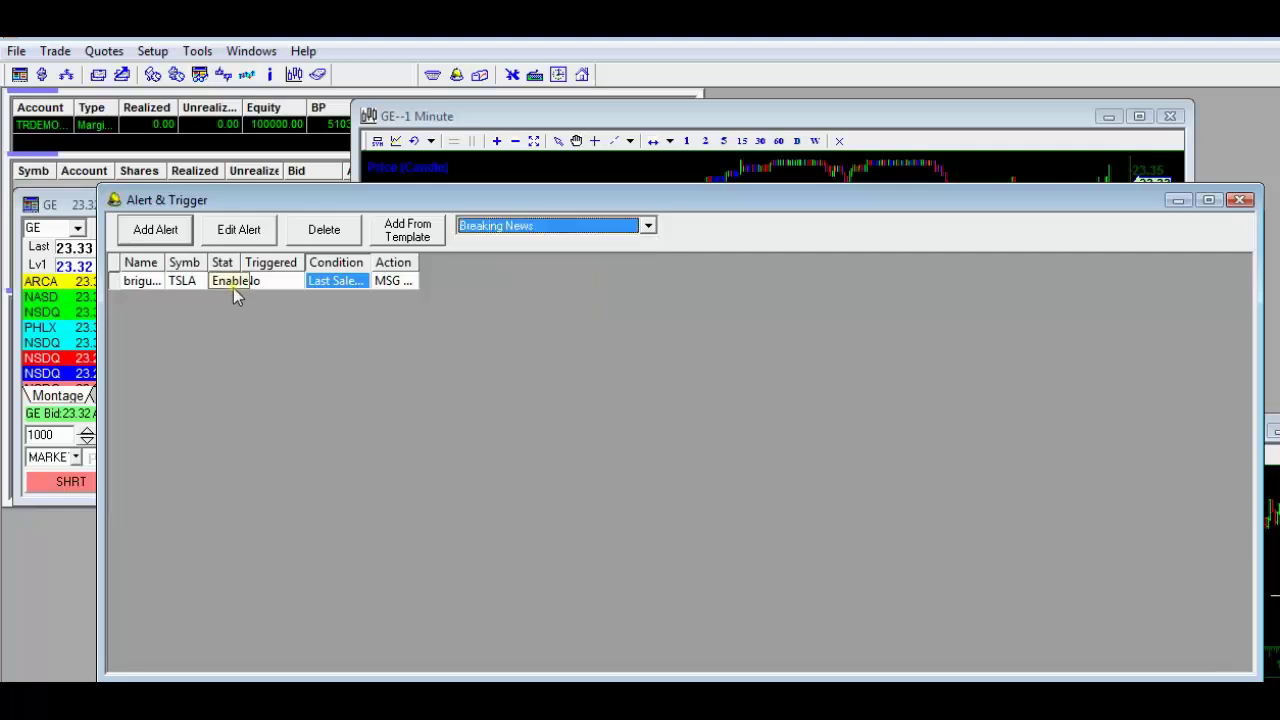
{"action": "left_click", "coordinate": [1178, 200]}
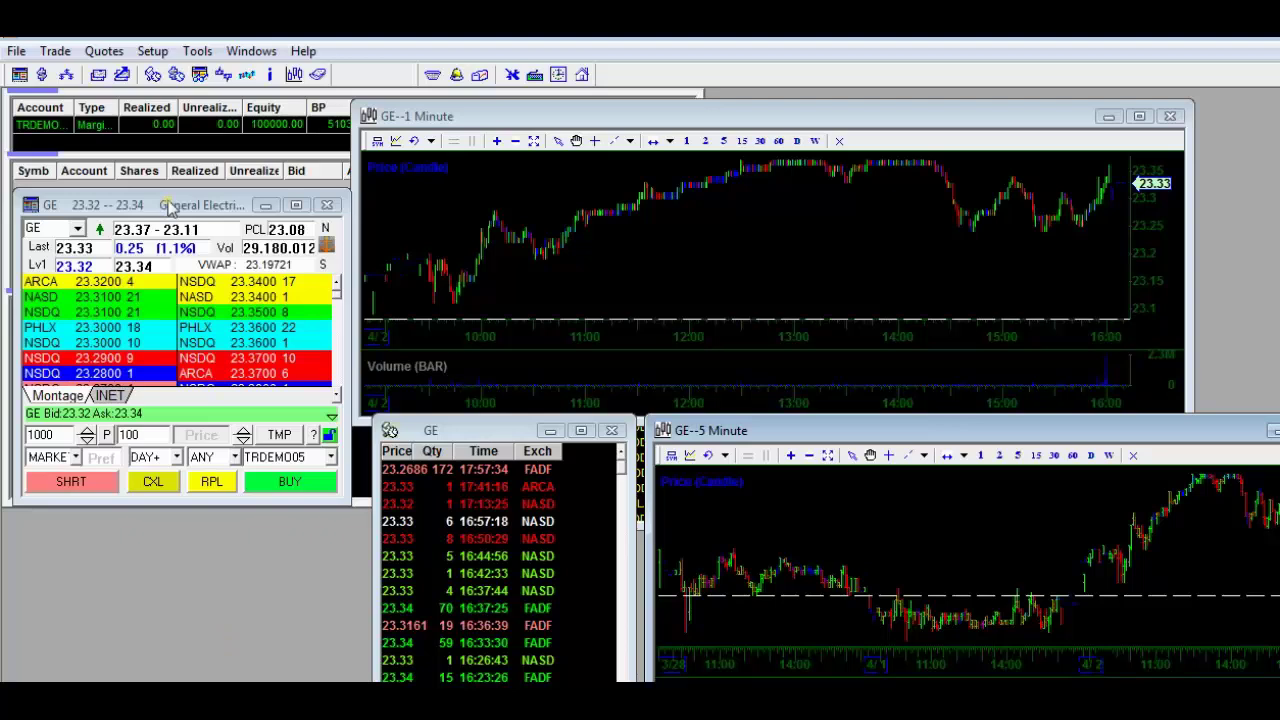
Move the GE Montage window below the account and positions lists and reduce its order quantity to 100 shares
{"action": "left_click_drag", "start_coordinate": [170, 205], "coordinate": [223, 340]}
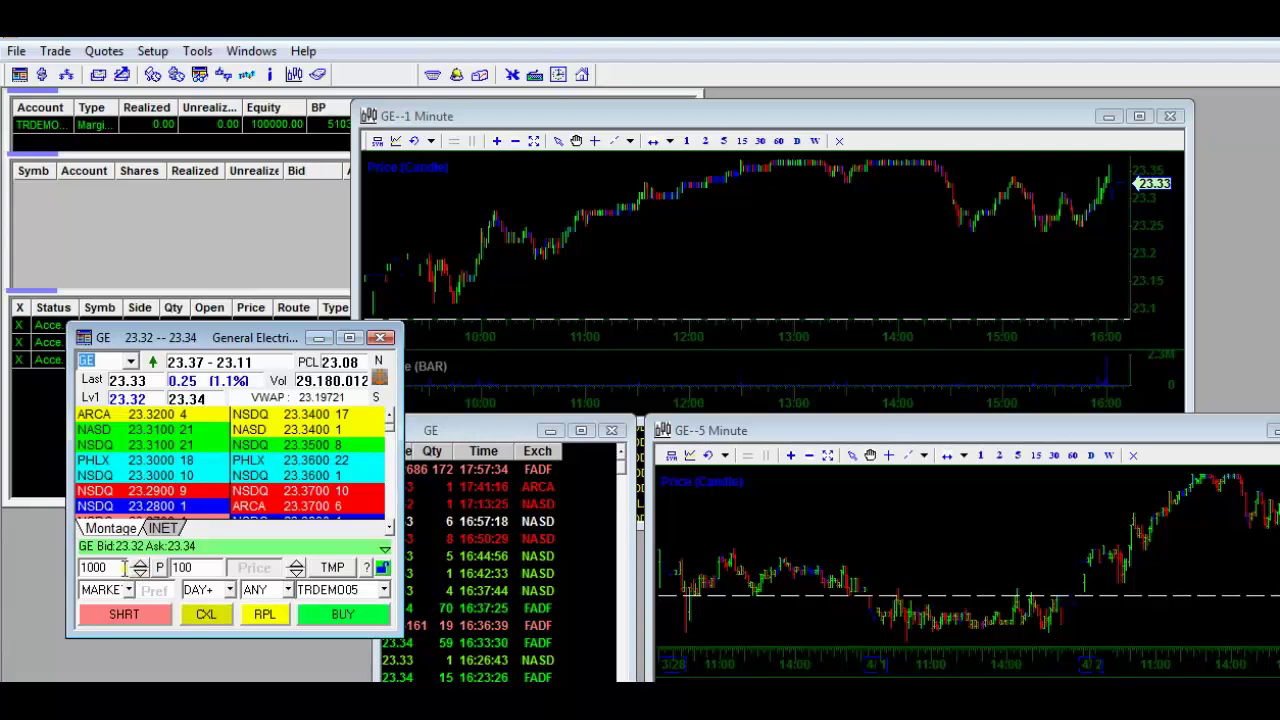
{"action": "left_click", "coordinate": [117, 567]}
{"action": "left_click", "coordinate": [139, 572]}
{"action": "left_click", "coordinate": [139, 572]}
{"action": "left_click", "coordinate": [139, 572]}
{"action": "left_click", "coordinate": [139, 572]}
{"action": "left_click", "coordinate": [139, 572]}
{"action": "left_click", "coordinate": [139, 572]}
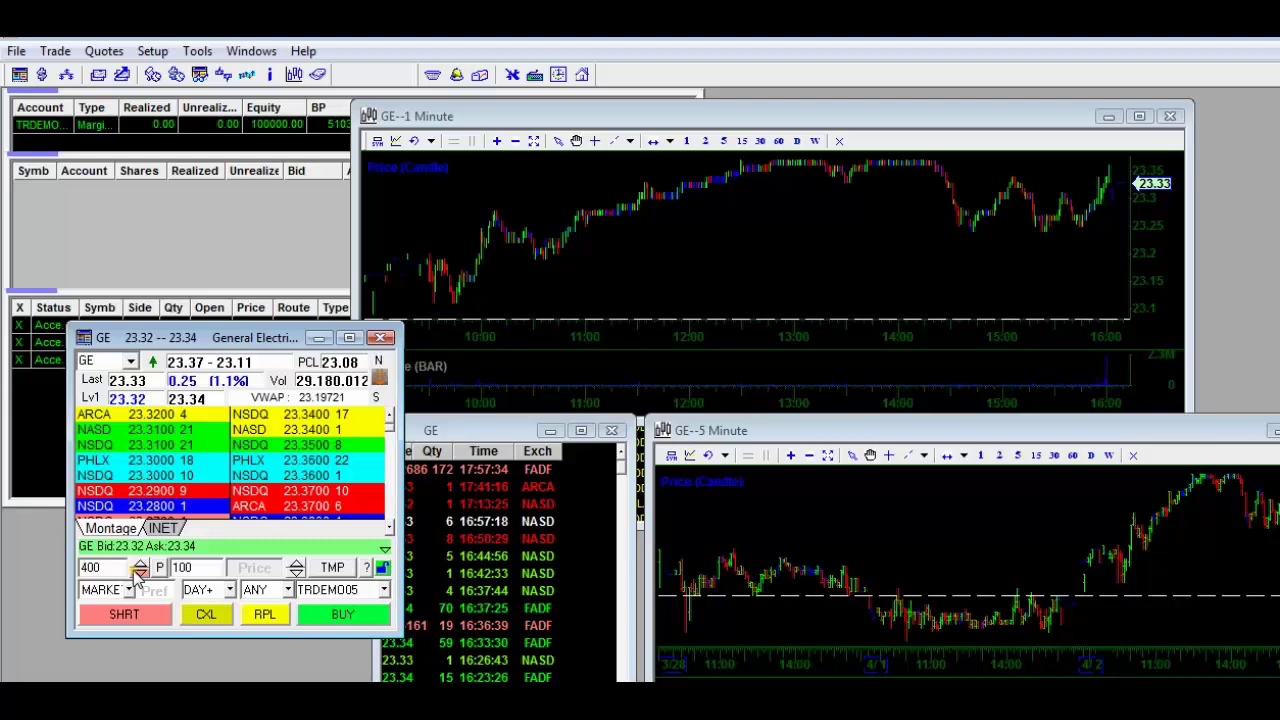
{"action": "left_click", "coordinate": [139, 572]}
{"action": "left_click", "coordinate": [139, 572]}
{"action": "left_click", "coordinate": [139, 572]}
Set the order route in the GE Montage to STOP
{"action": "left_click", "coordinate": [130, 590]}
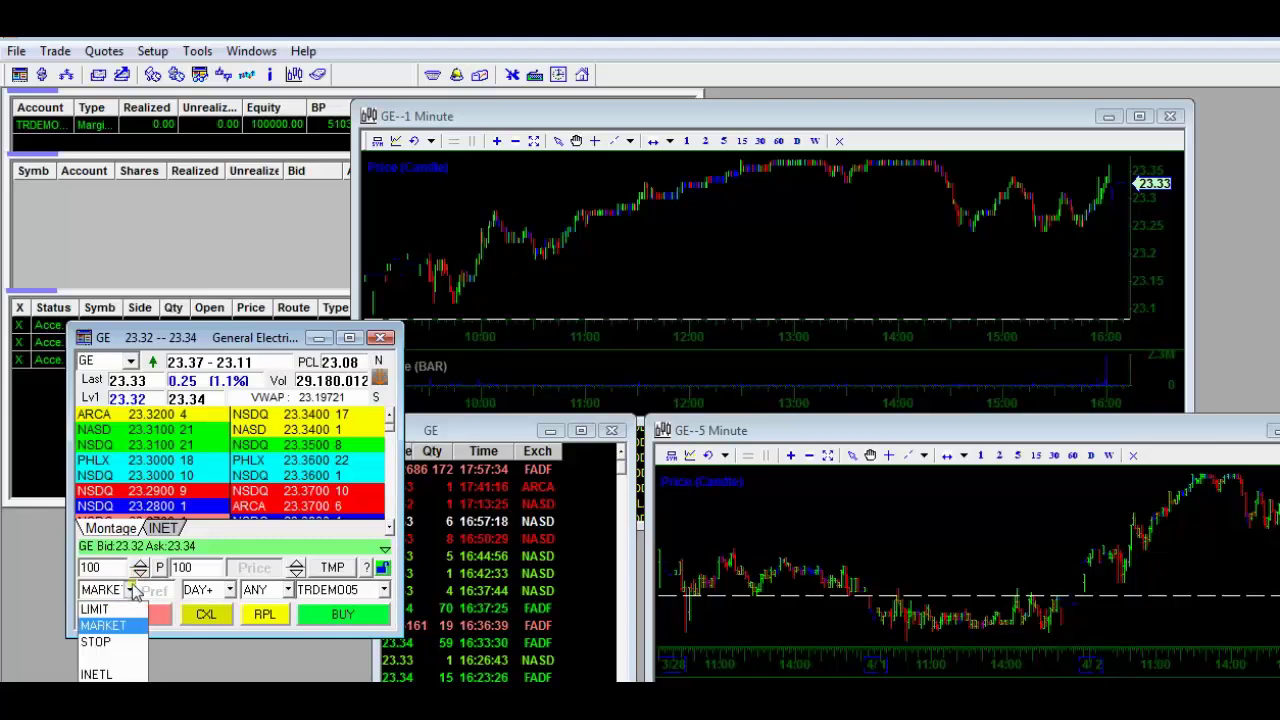
{"action": "left_click", "coordinate": [125, 641]}
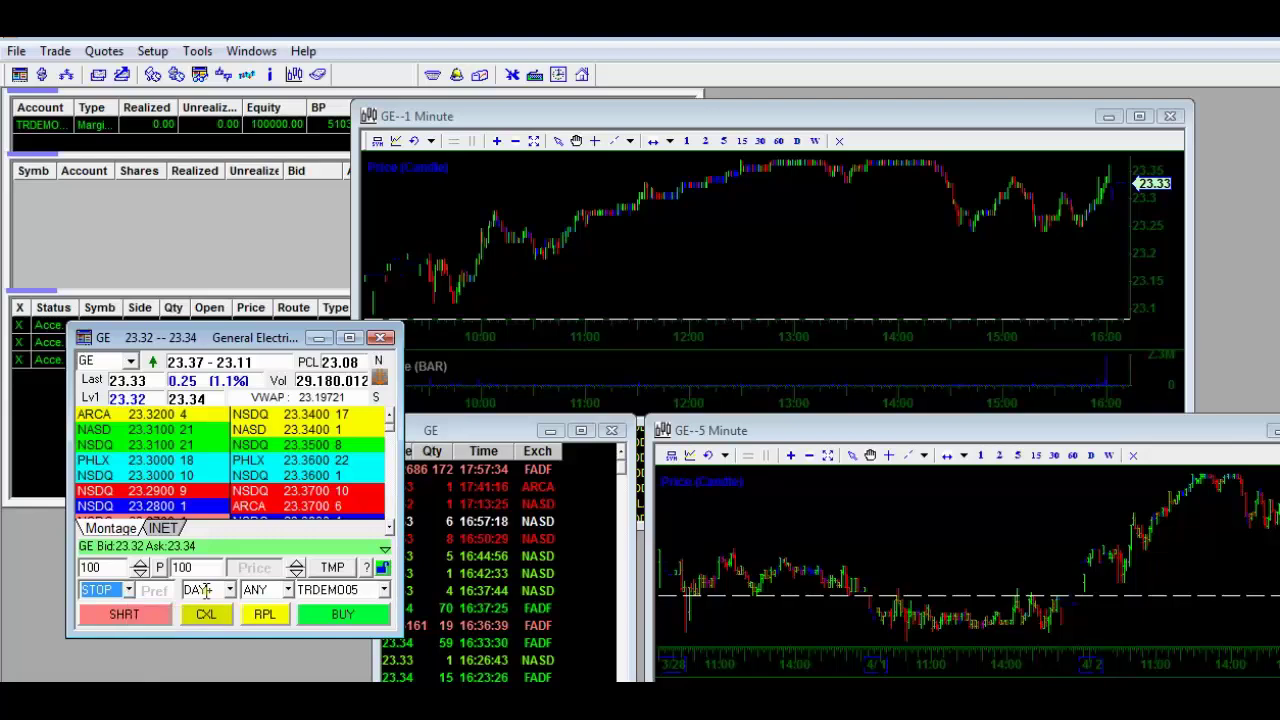
{"action": "left_click", "coordinate": [360, 575]}
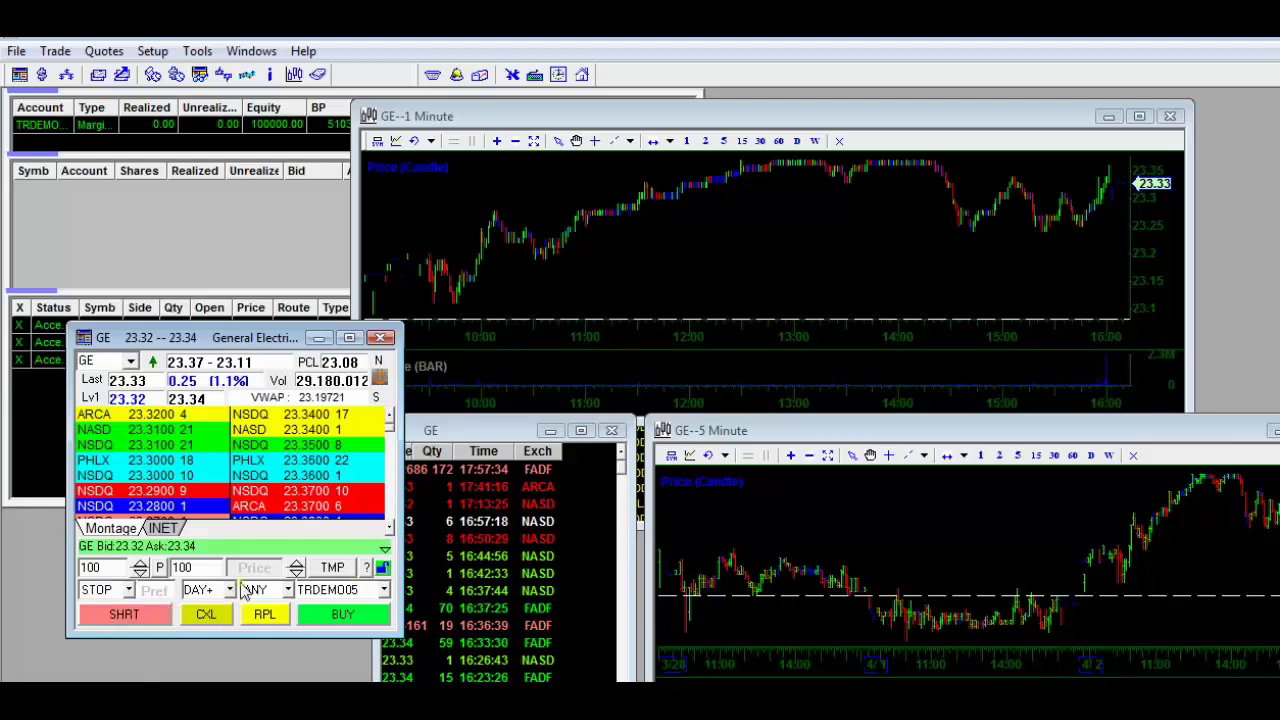
{"action": "left_click", "coordinate": [112, 590]}
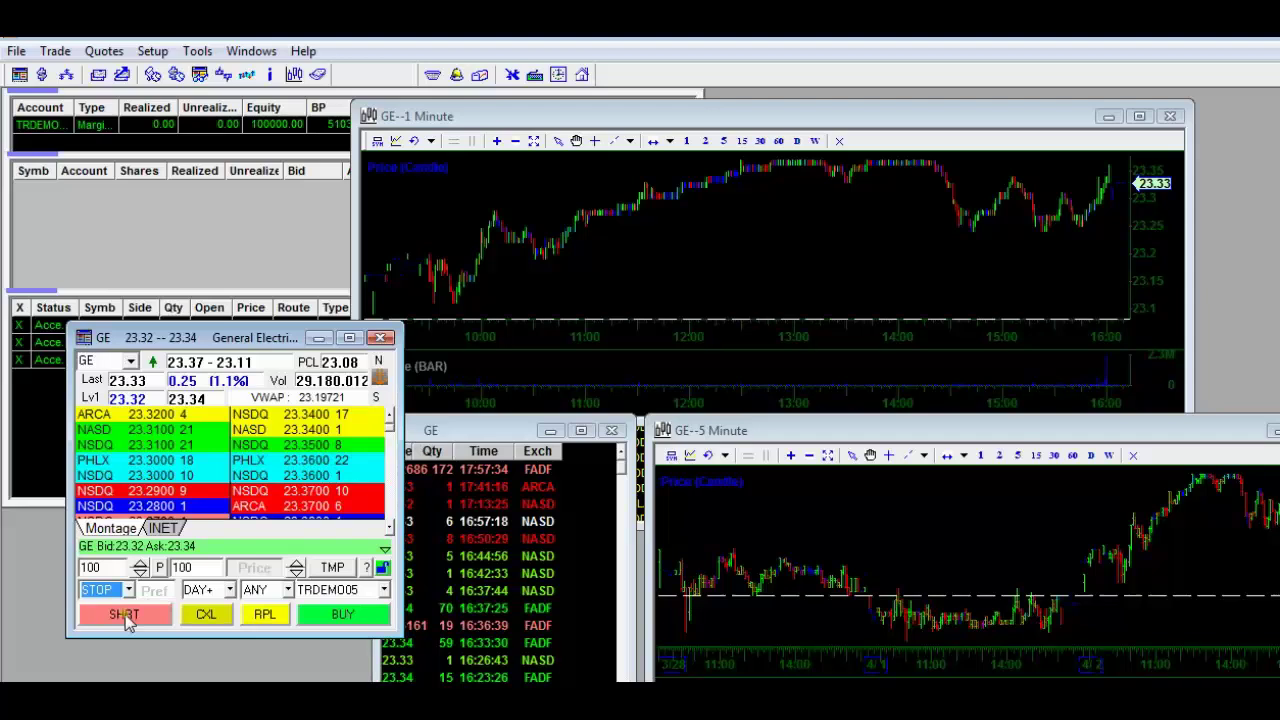
Start a short-sell stop order for 100 GE shares and choose Market as its order type
{"action": "left_click", "coordinate": [124, 614]}
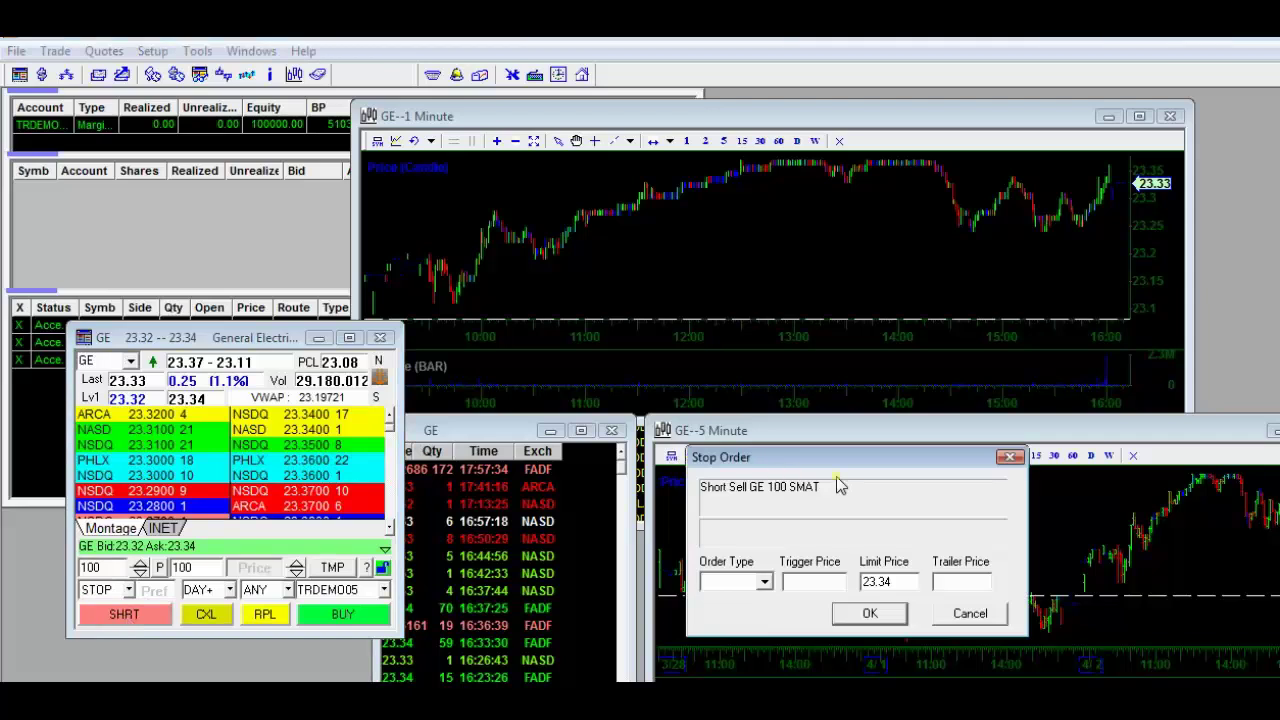
{"action": "key", "text": "Down"}
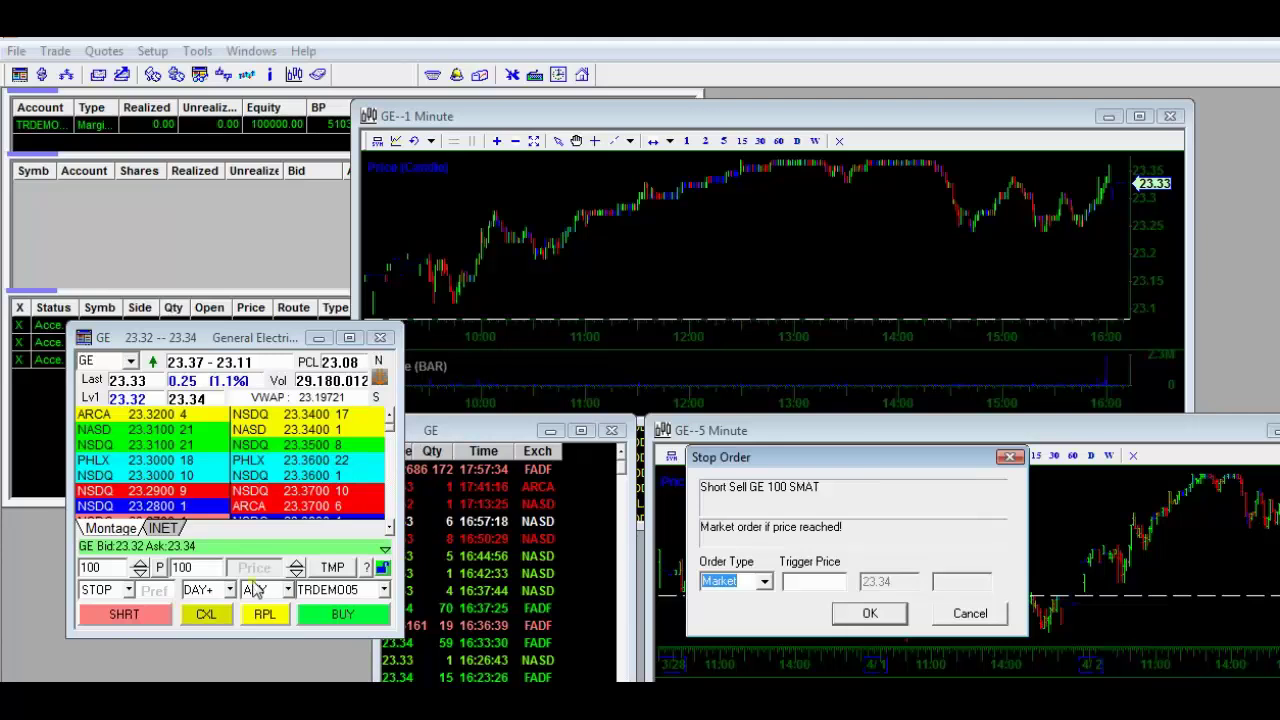